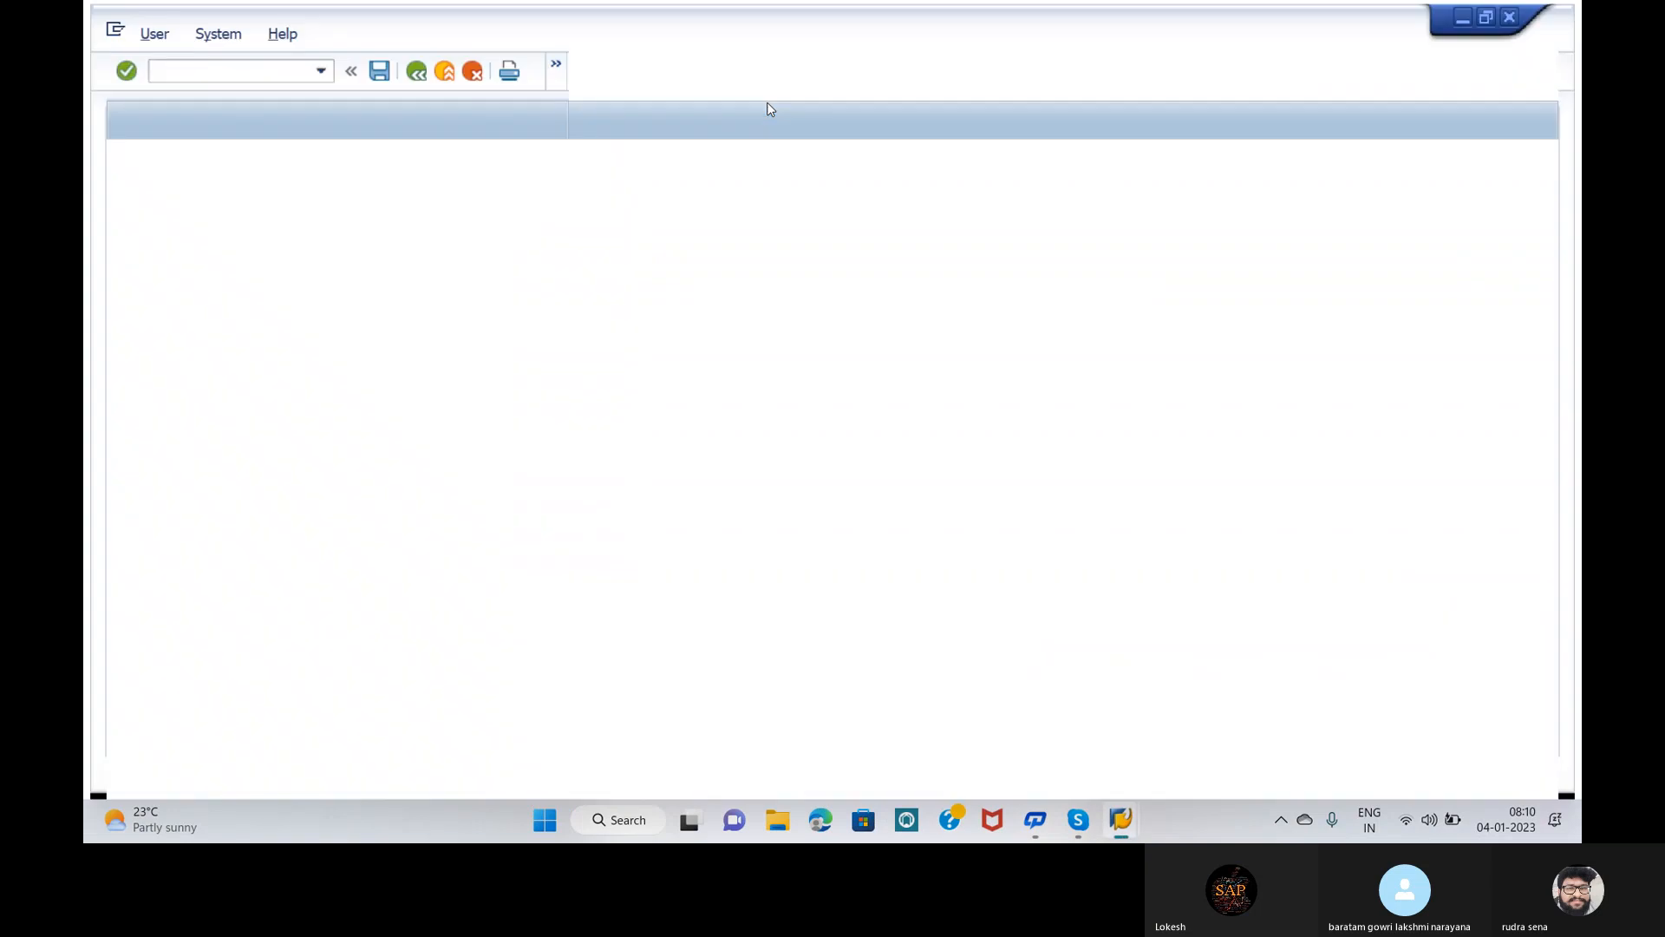
Step: Log on to client 800 with the training user ID from history and its password
text(37)
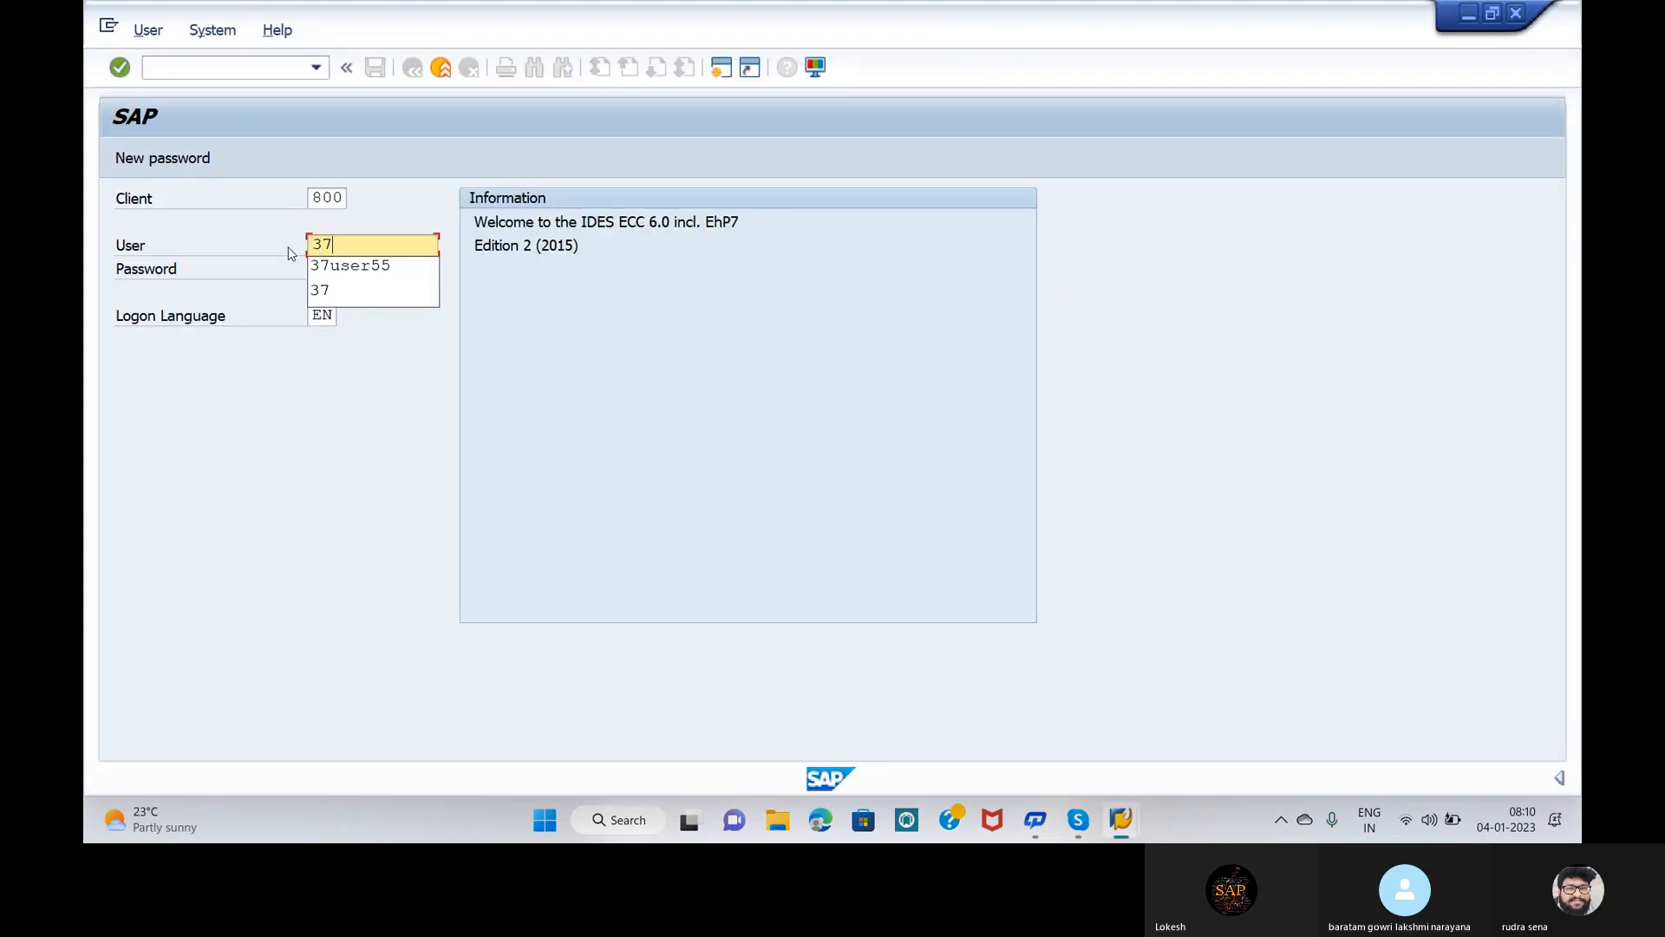
click(339, 262)
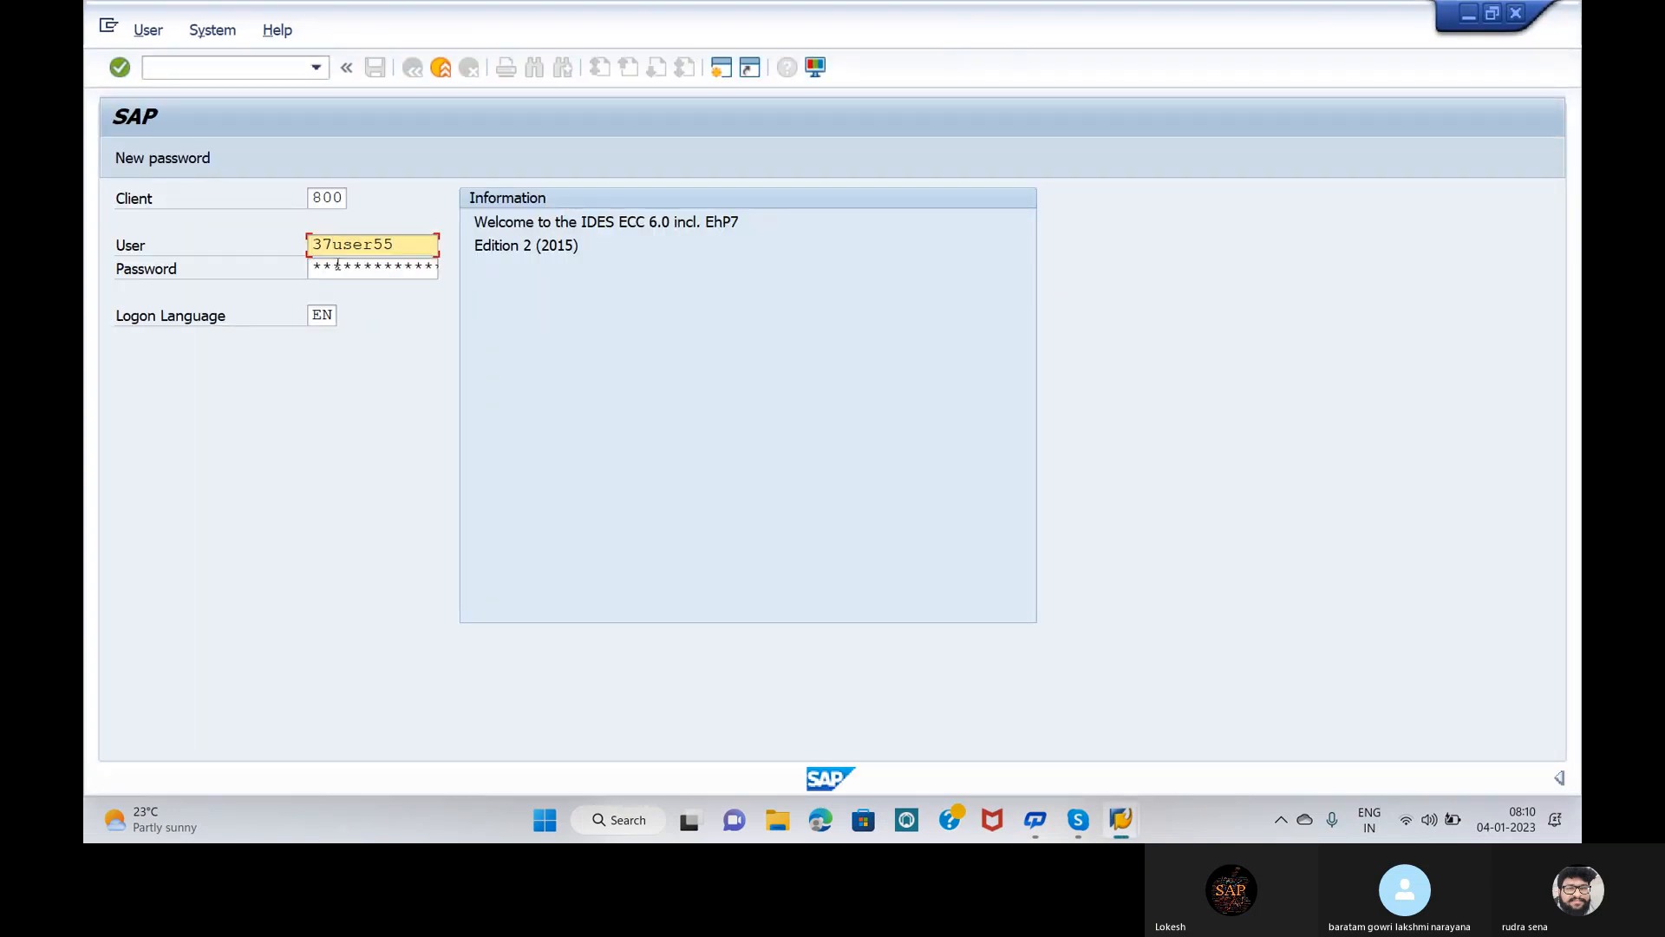
click(337, 266)
text(**)
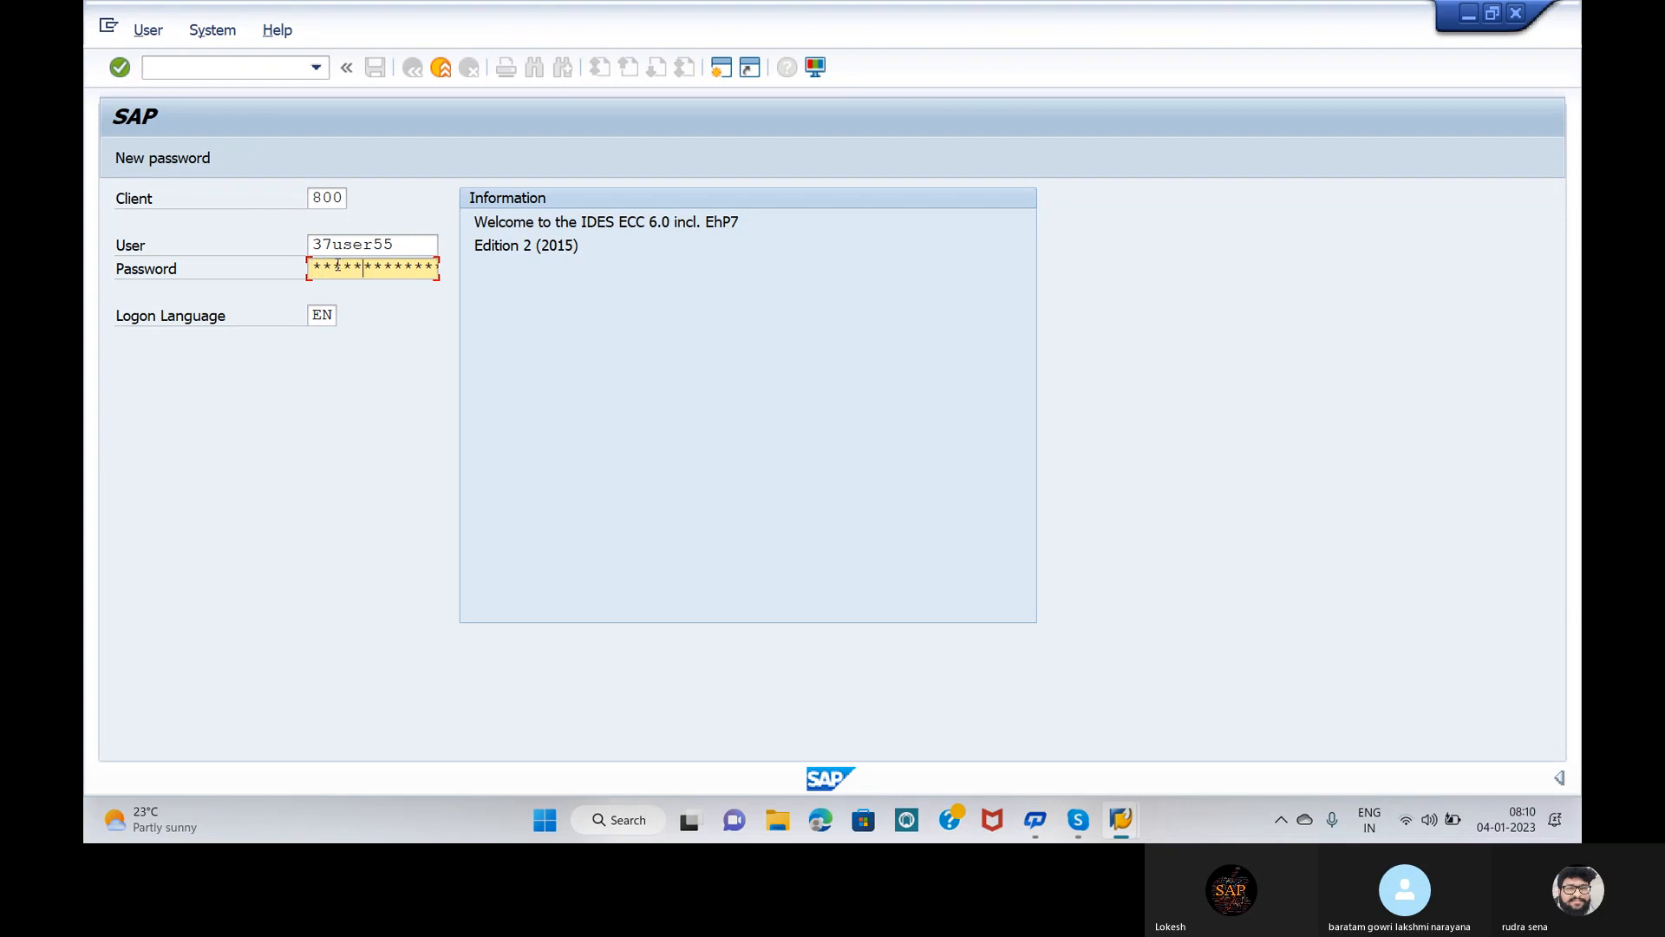
key(Return)
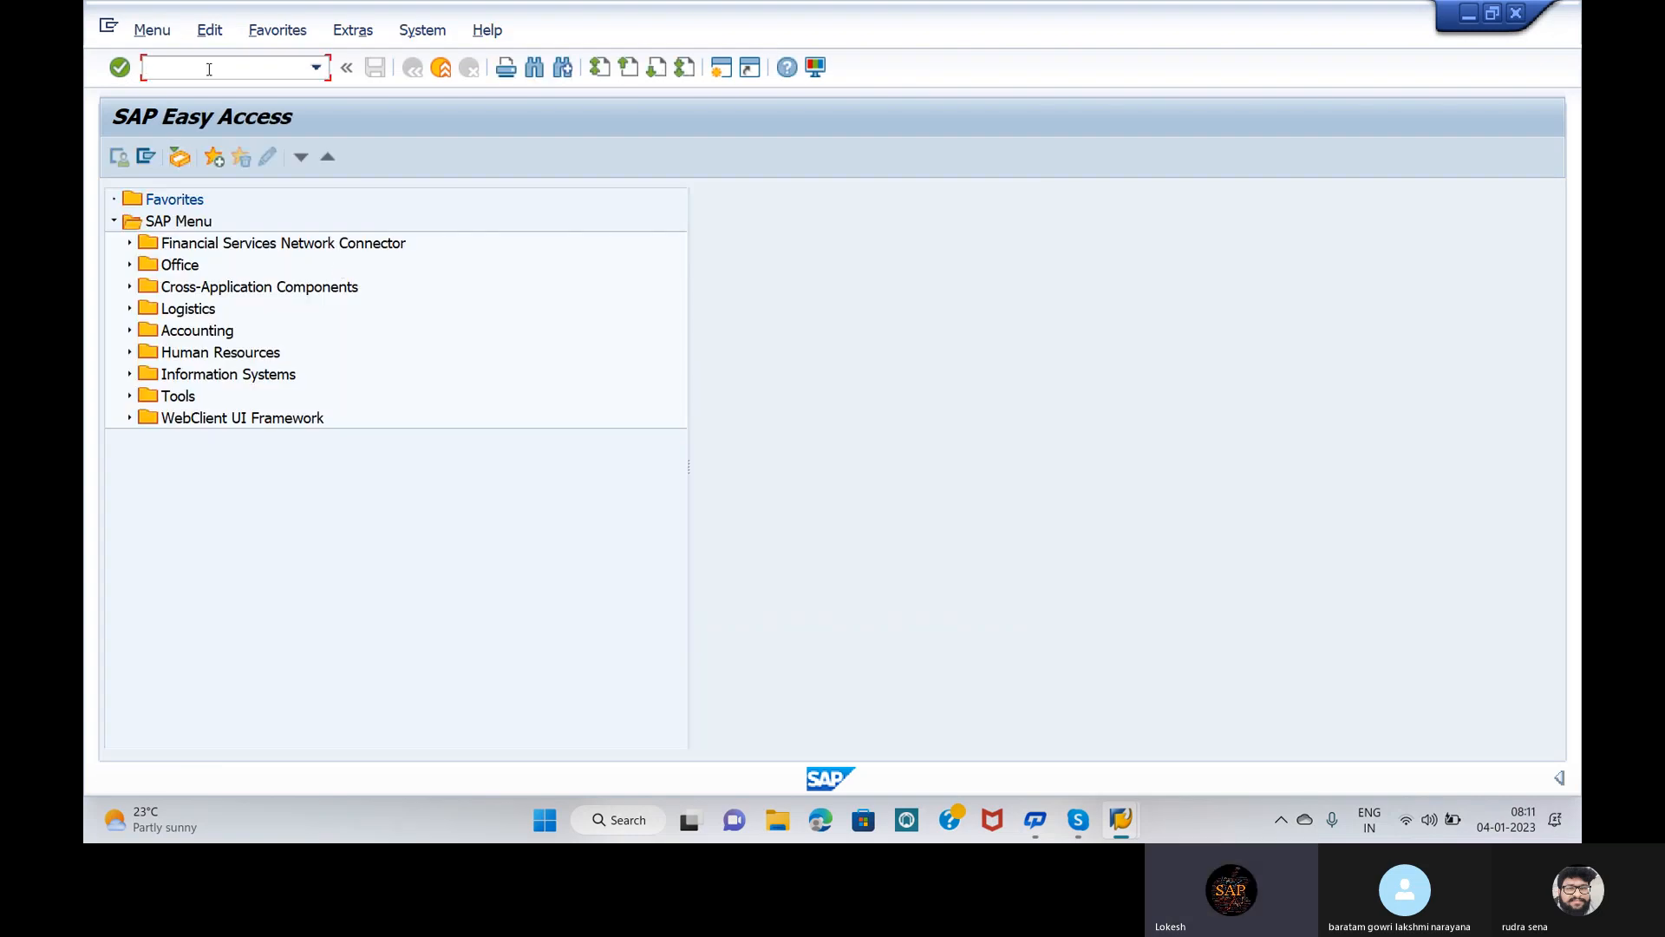
Step: Run transaction OBA7 to open the Document Types overview
text(ob)
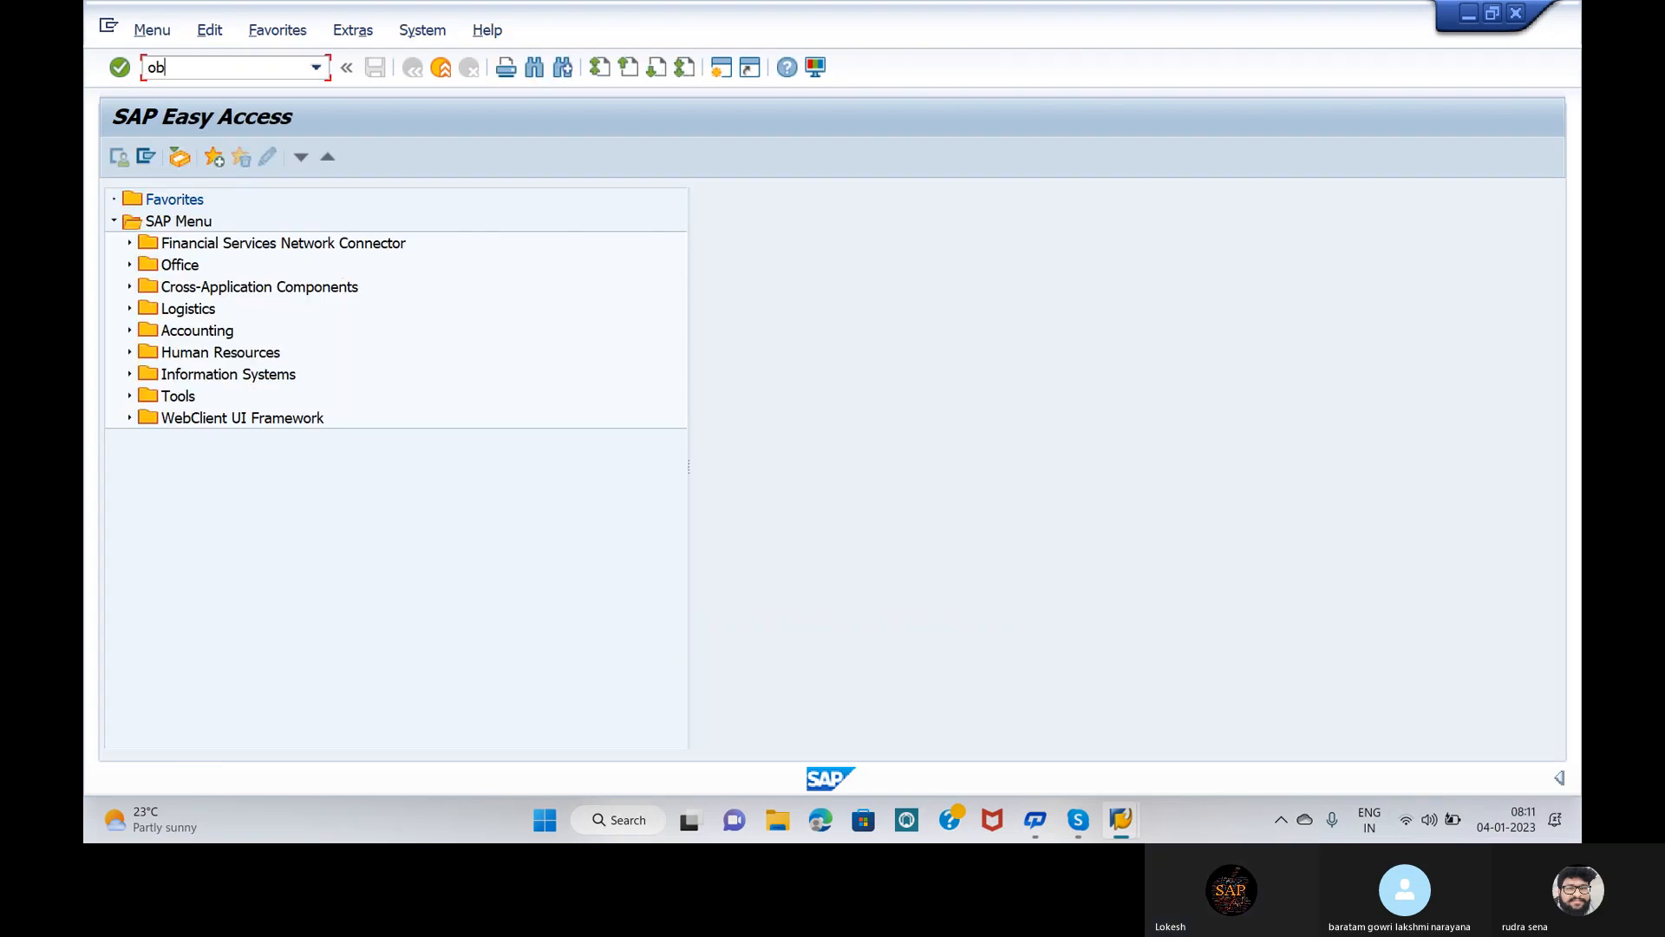
text(a7)
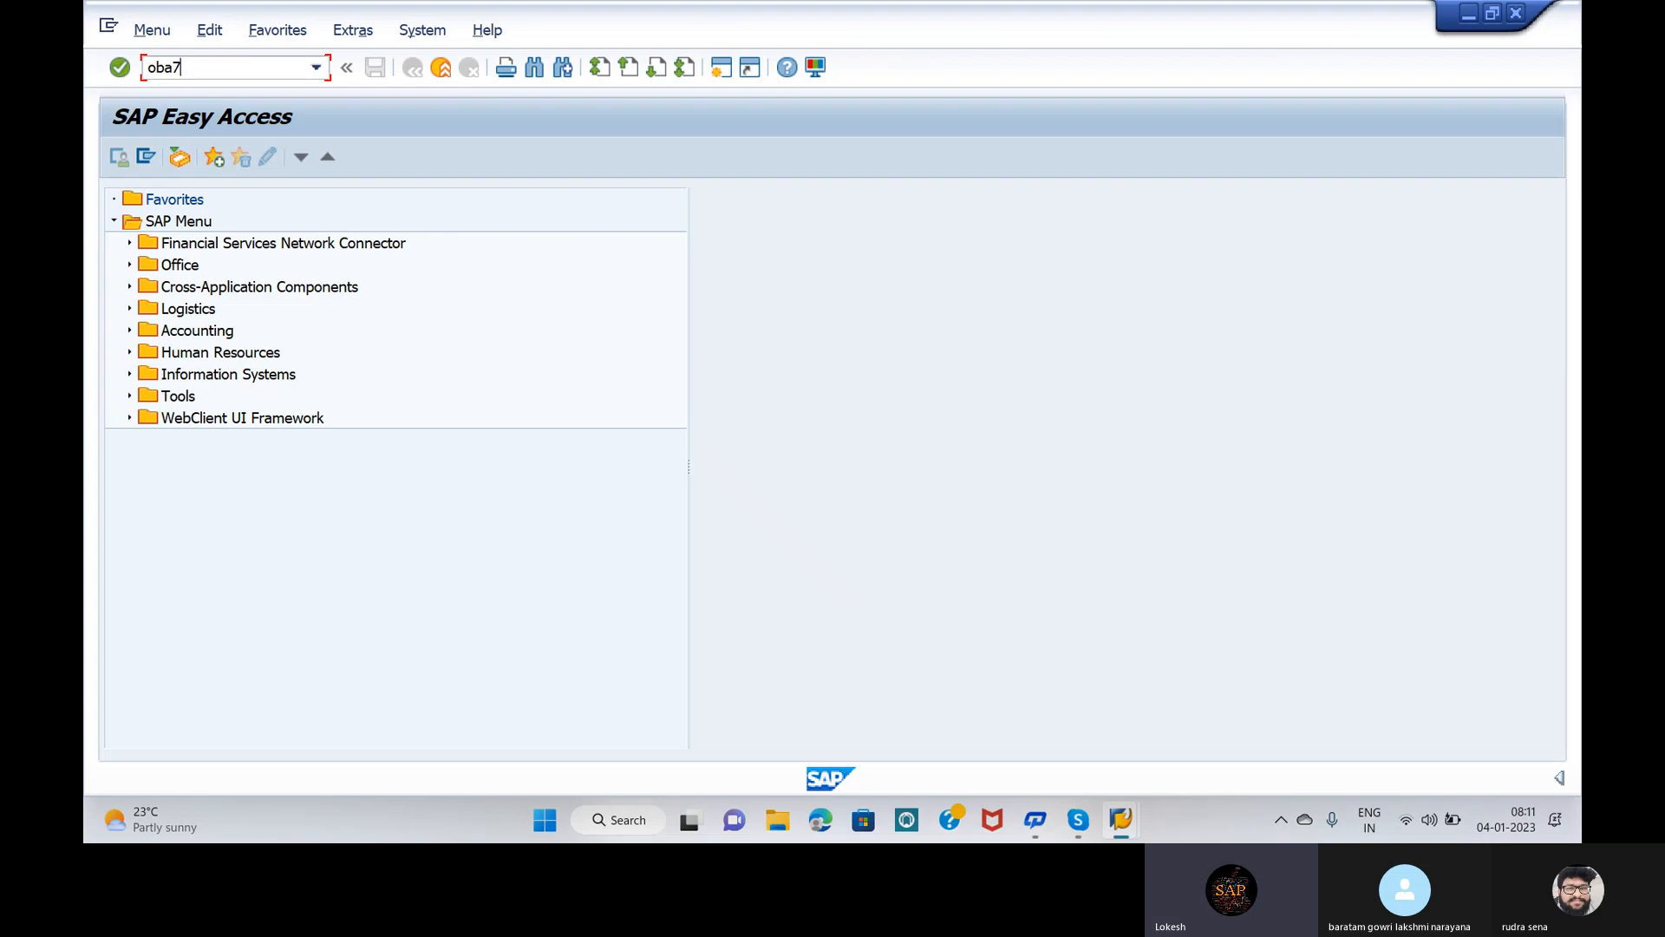
key(BackSpace)
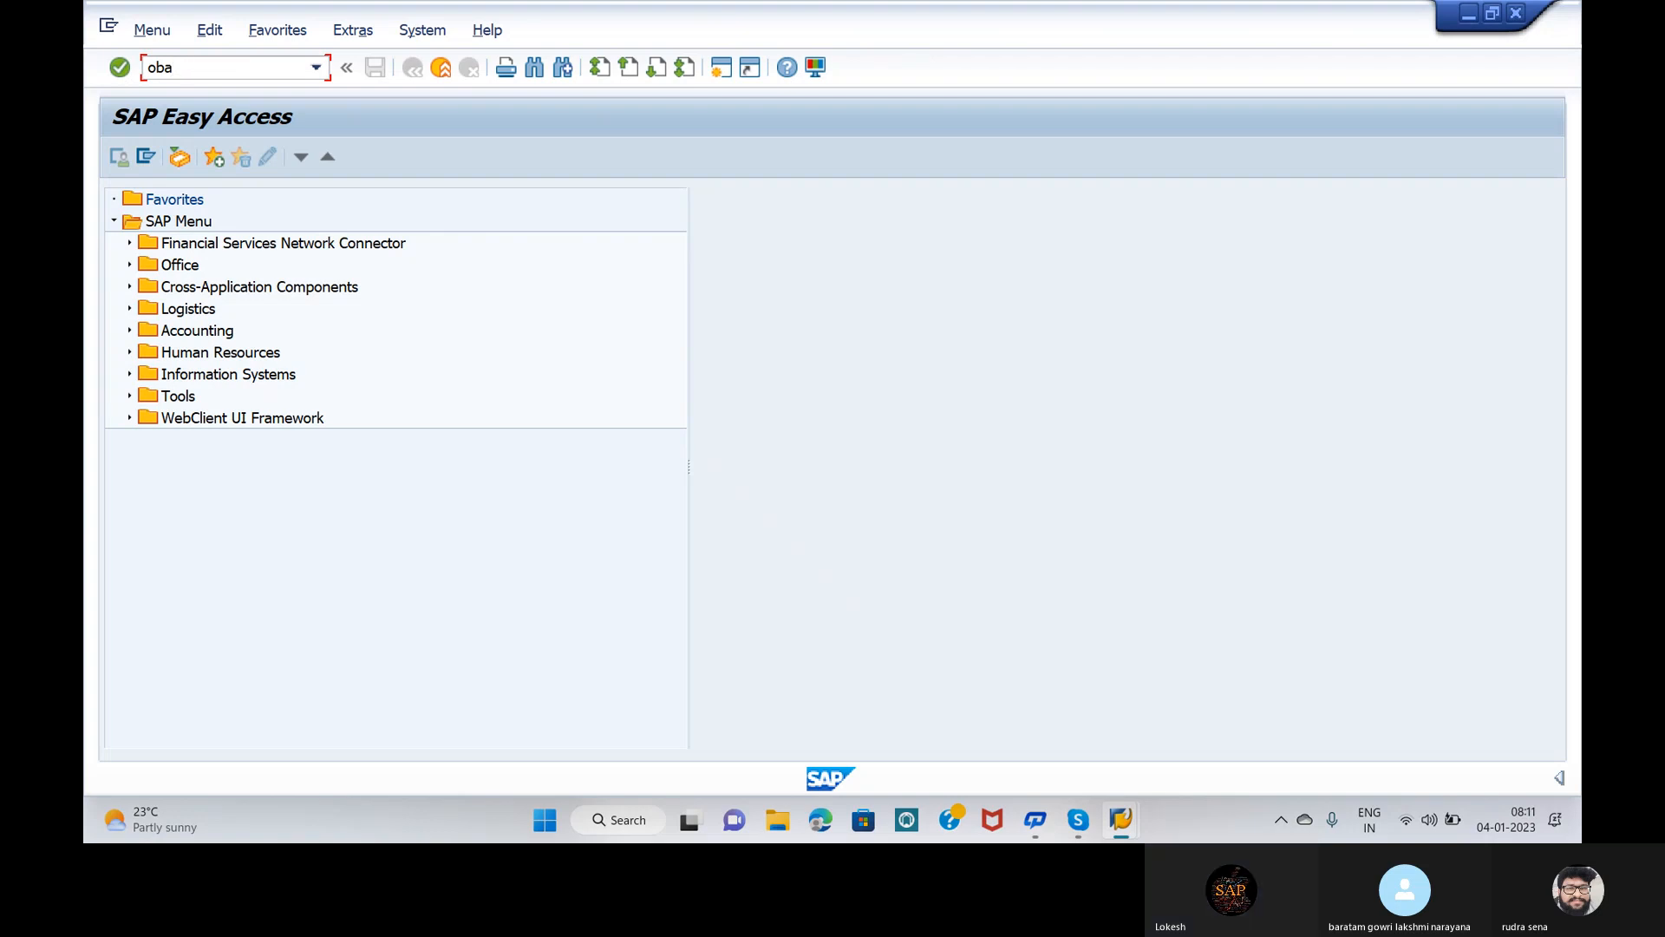
text(7)
key(Return)
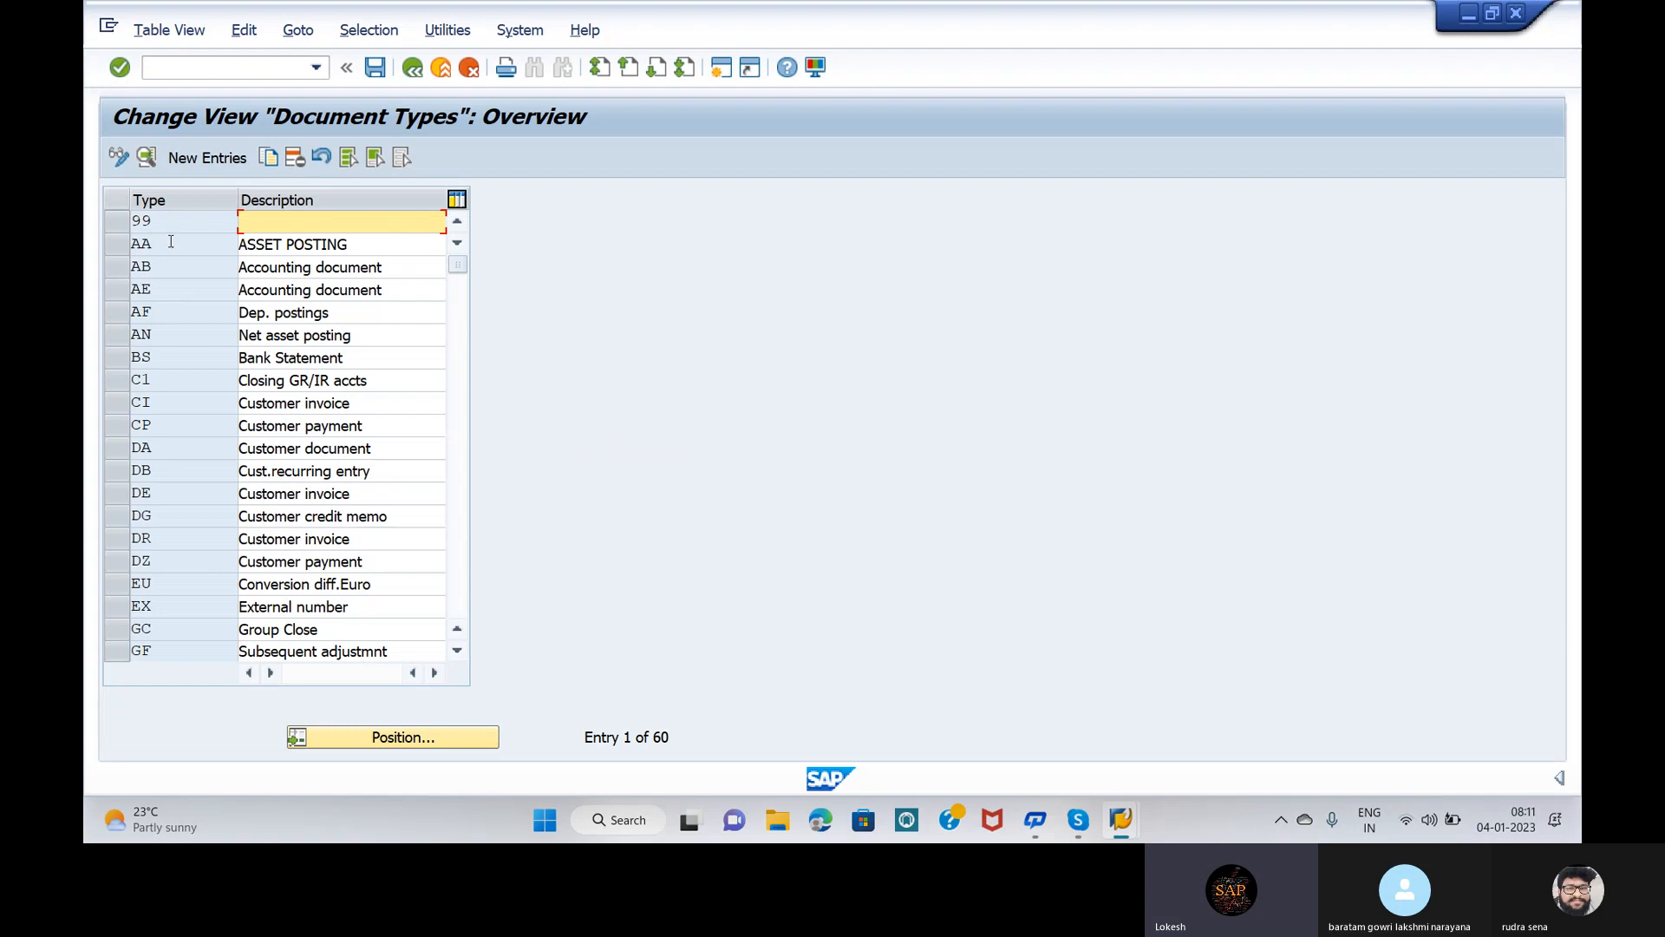
Step: Position the Document Types list on type SA, G/L account document
click(408, 736)
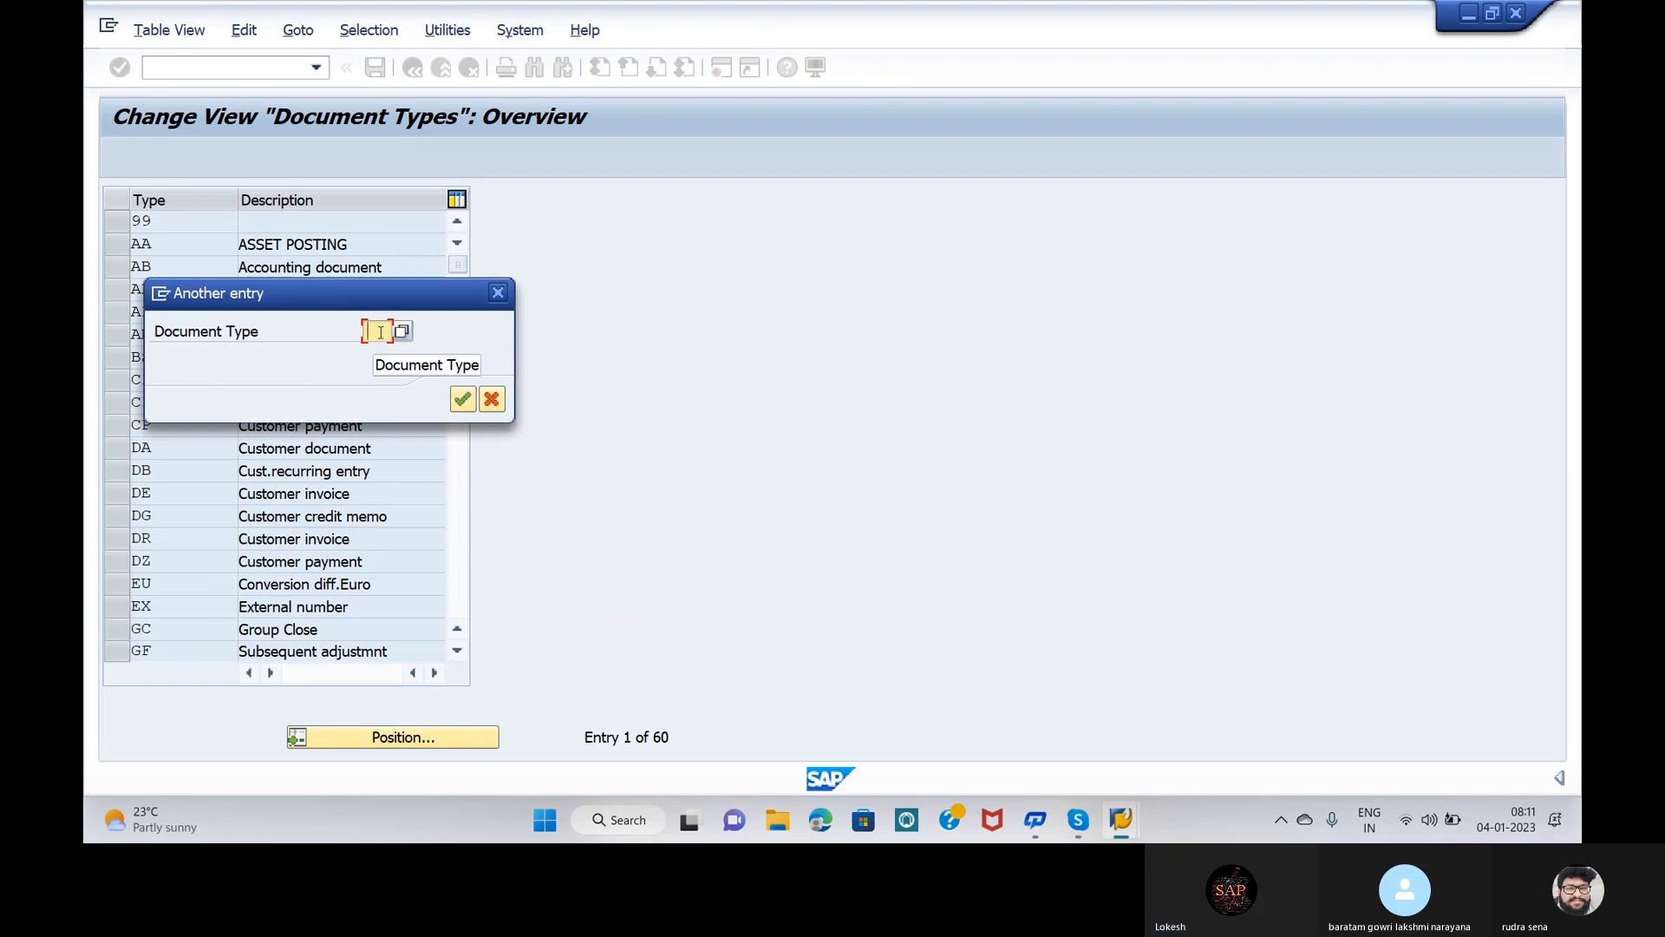
text(sa)
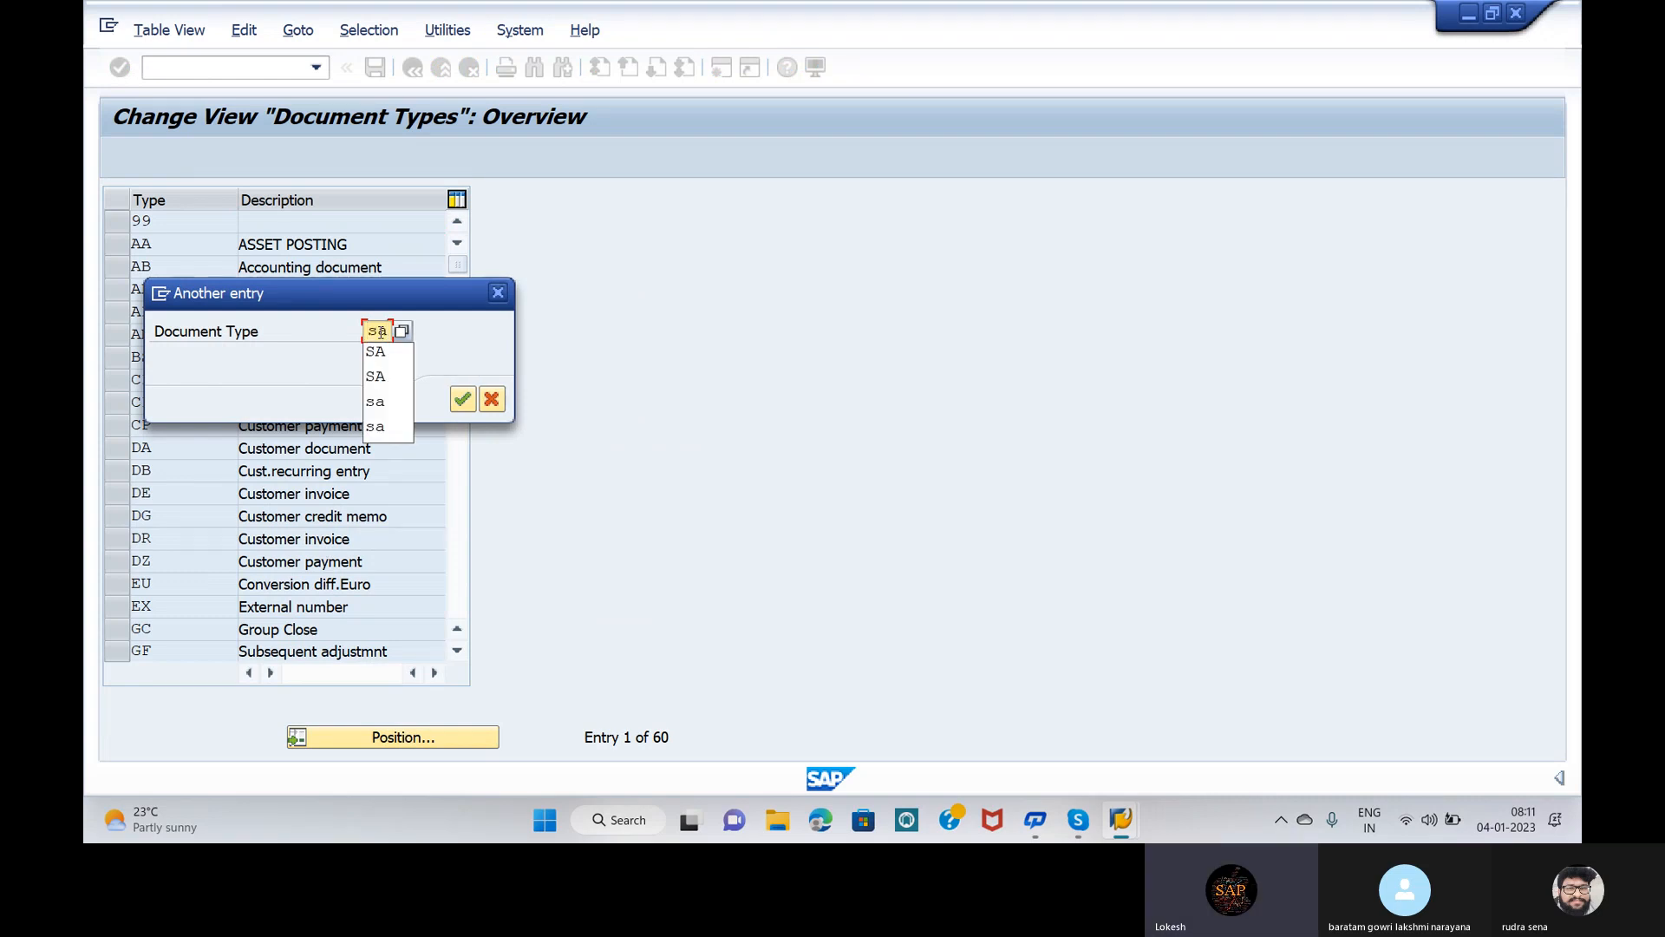
key(BackSpace)
key(BackSpace)
text(SA)
click(379, 351)
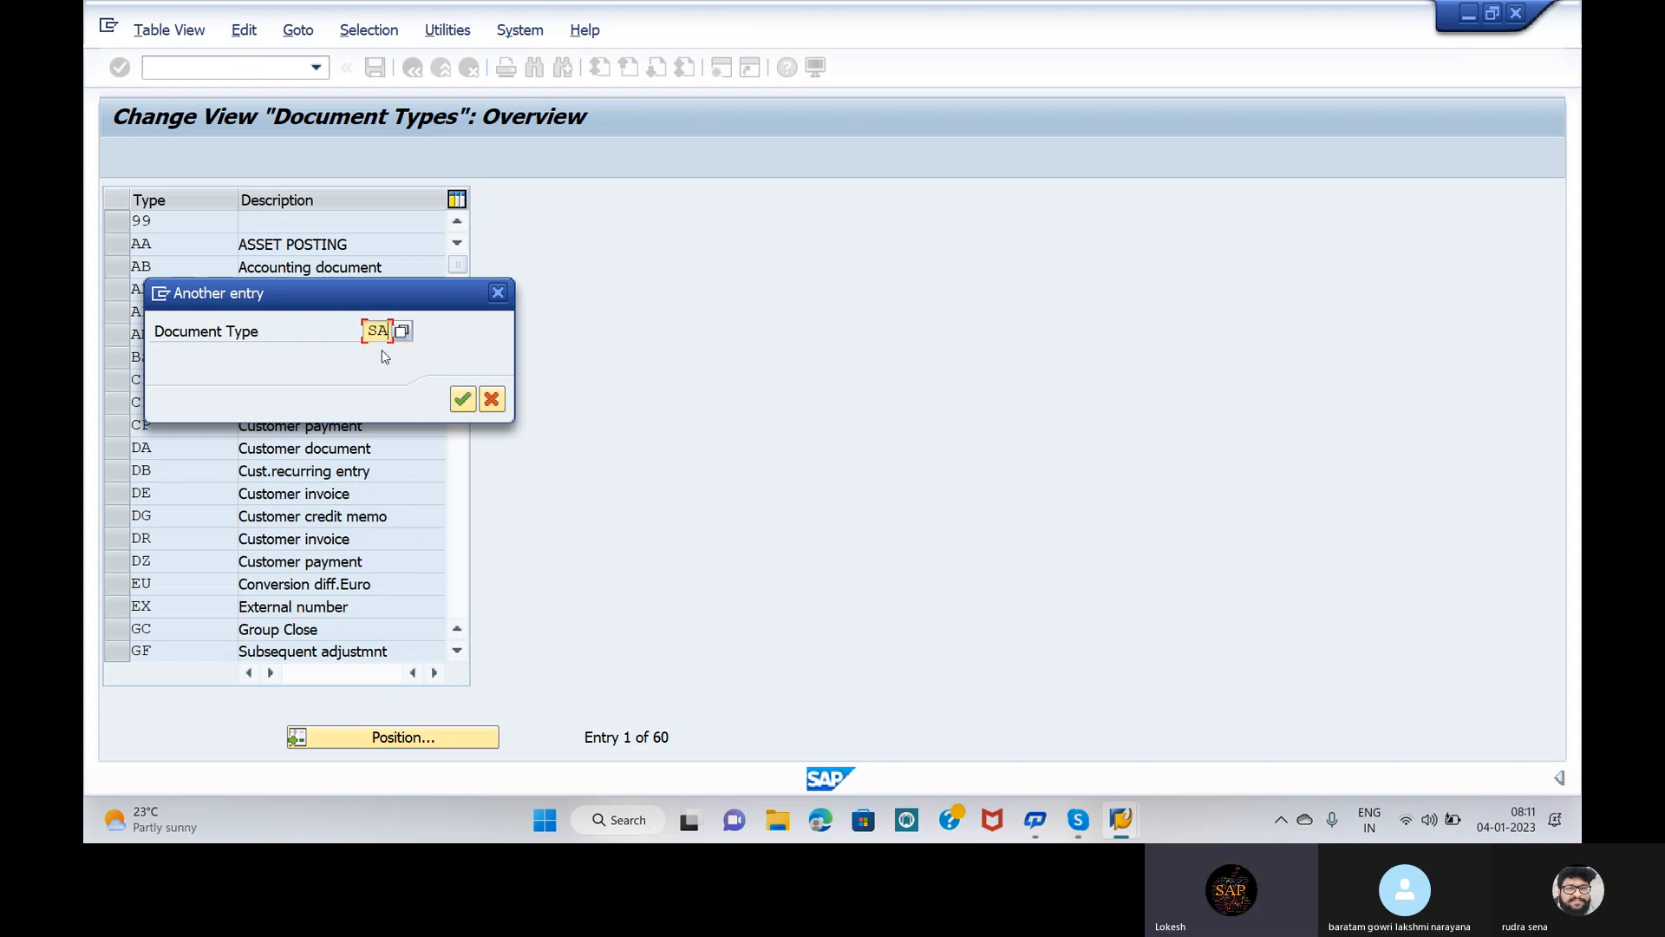
click(463, 398)
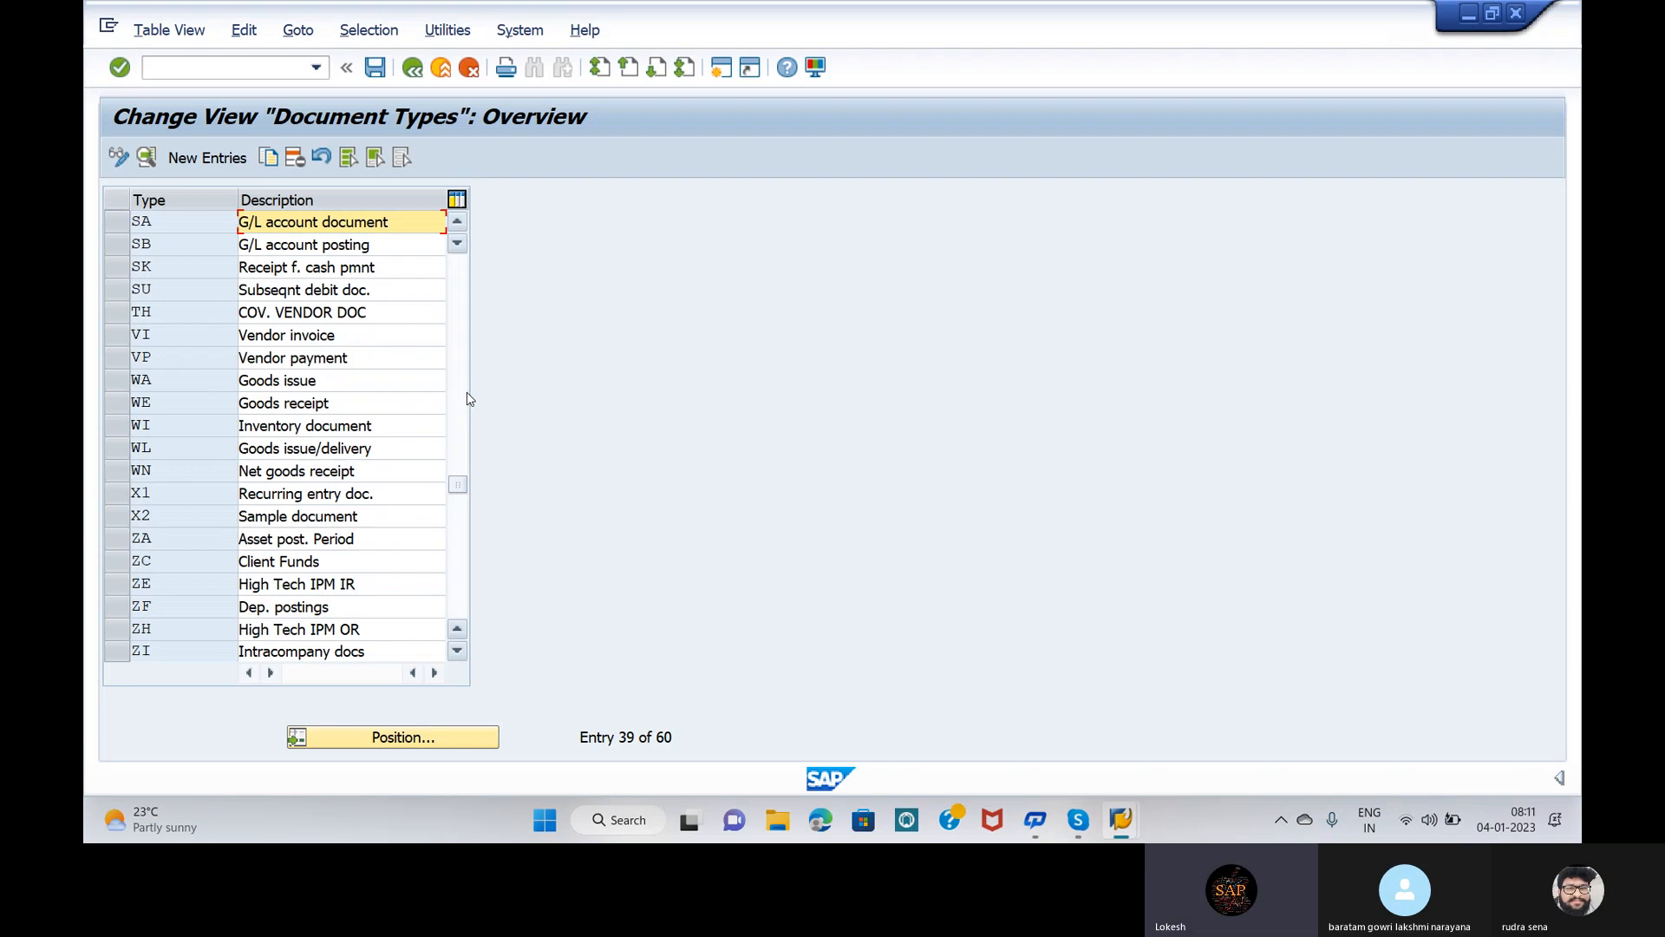
Step: Open the details of document type SA, which show number range 01 and reverse type AB
double_click(407, 222)
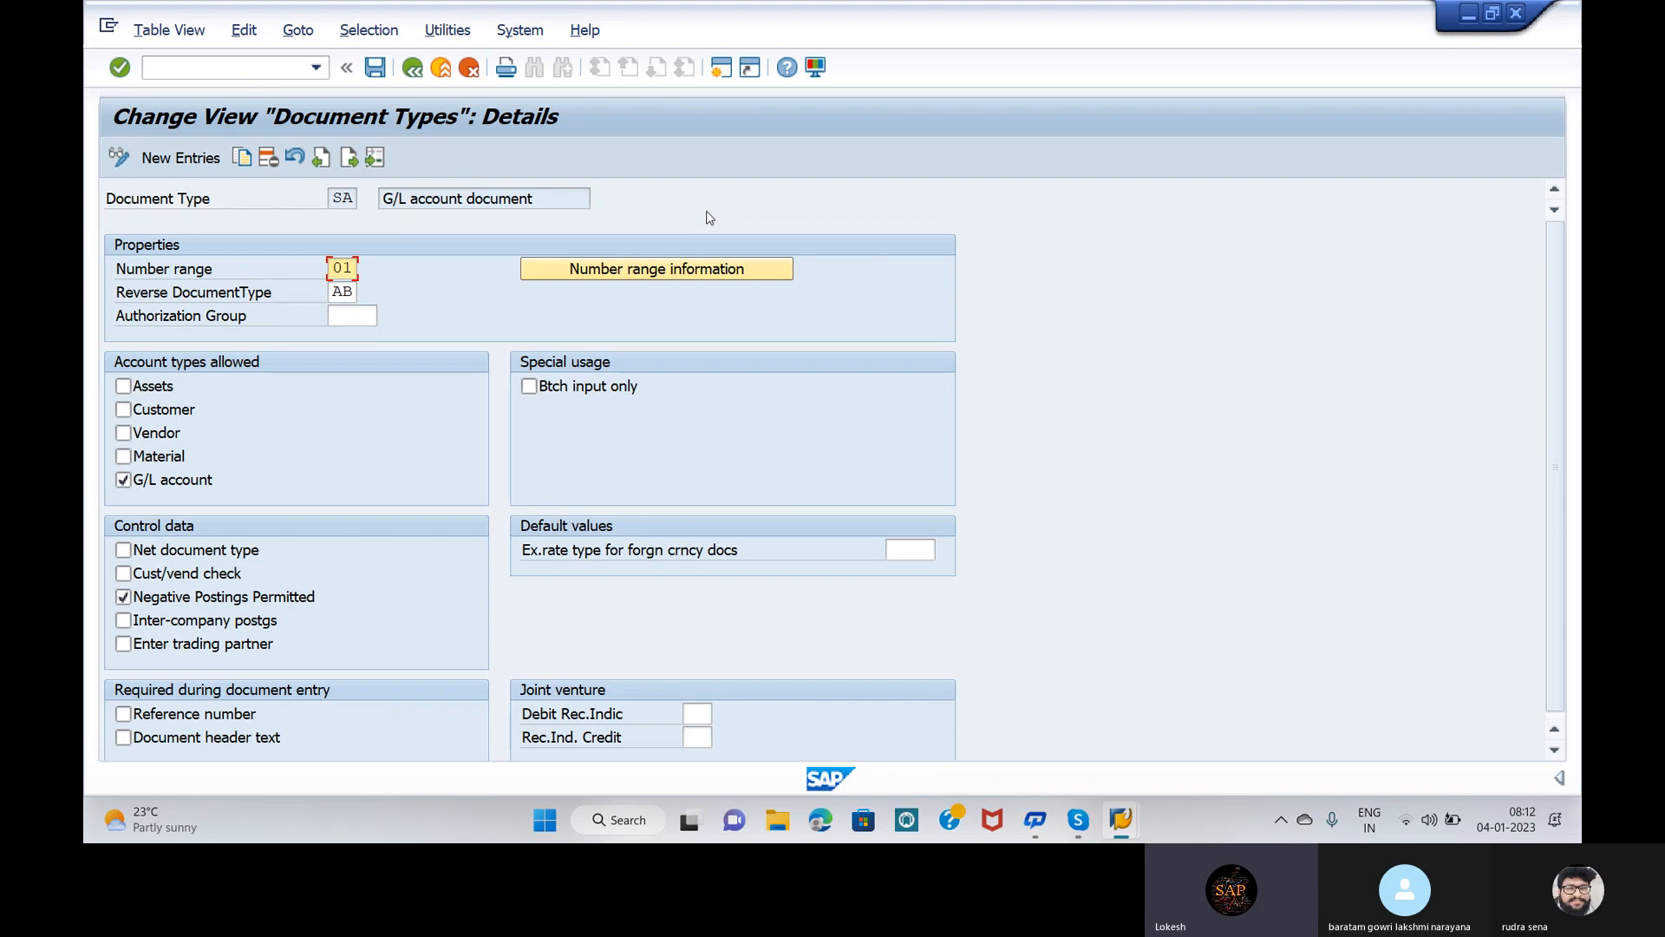
Step: Open number range information for company code OPP5 and edit its intervals
click(700, 269)
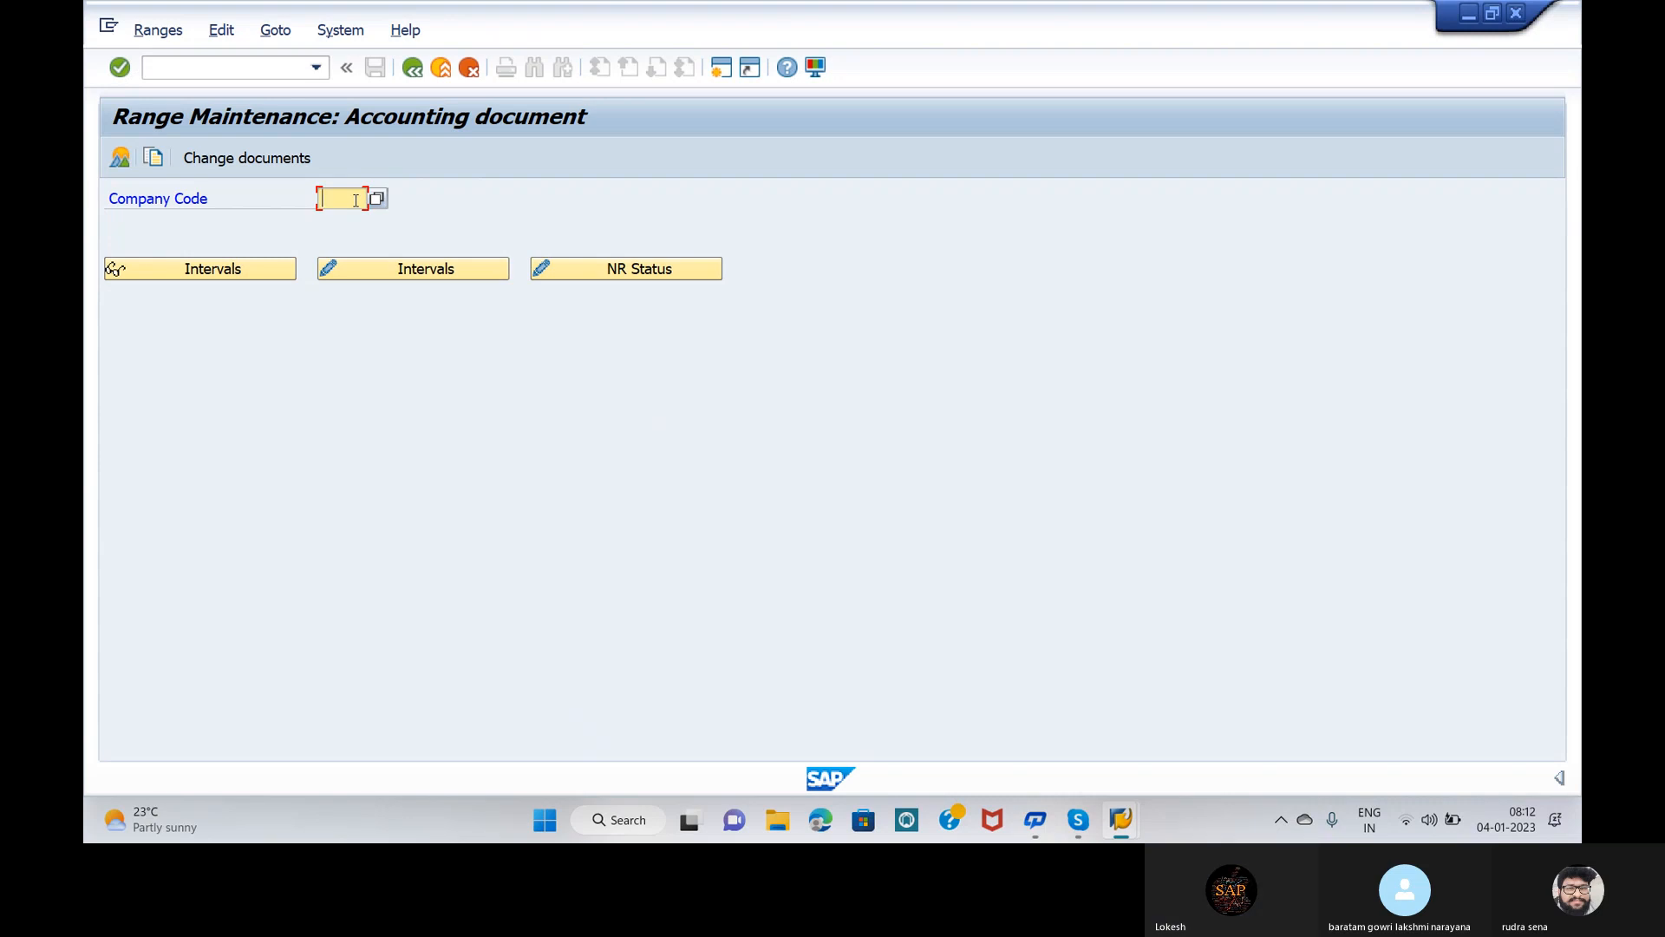
text(OPP)
text(5)
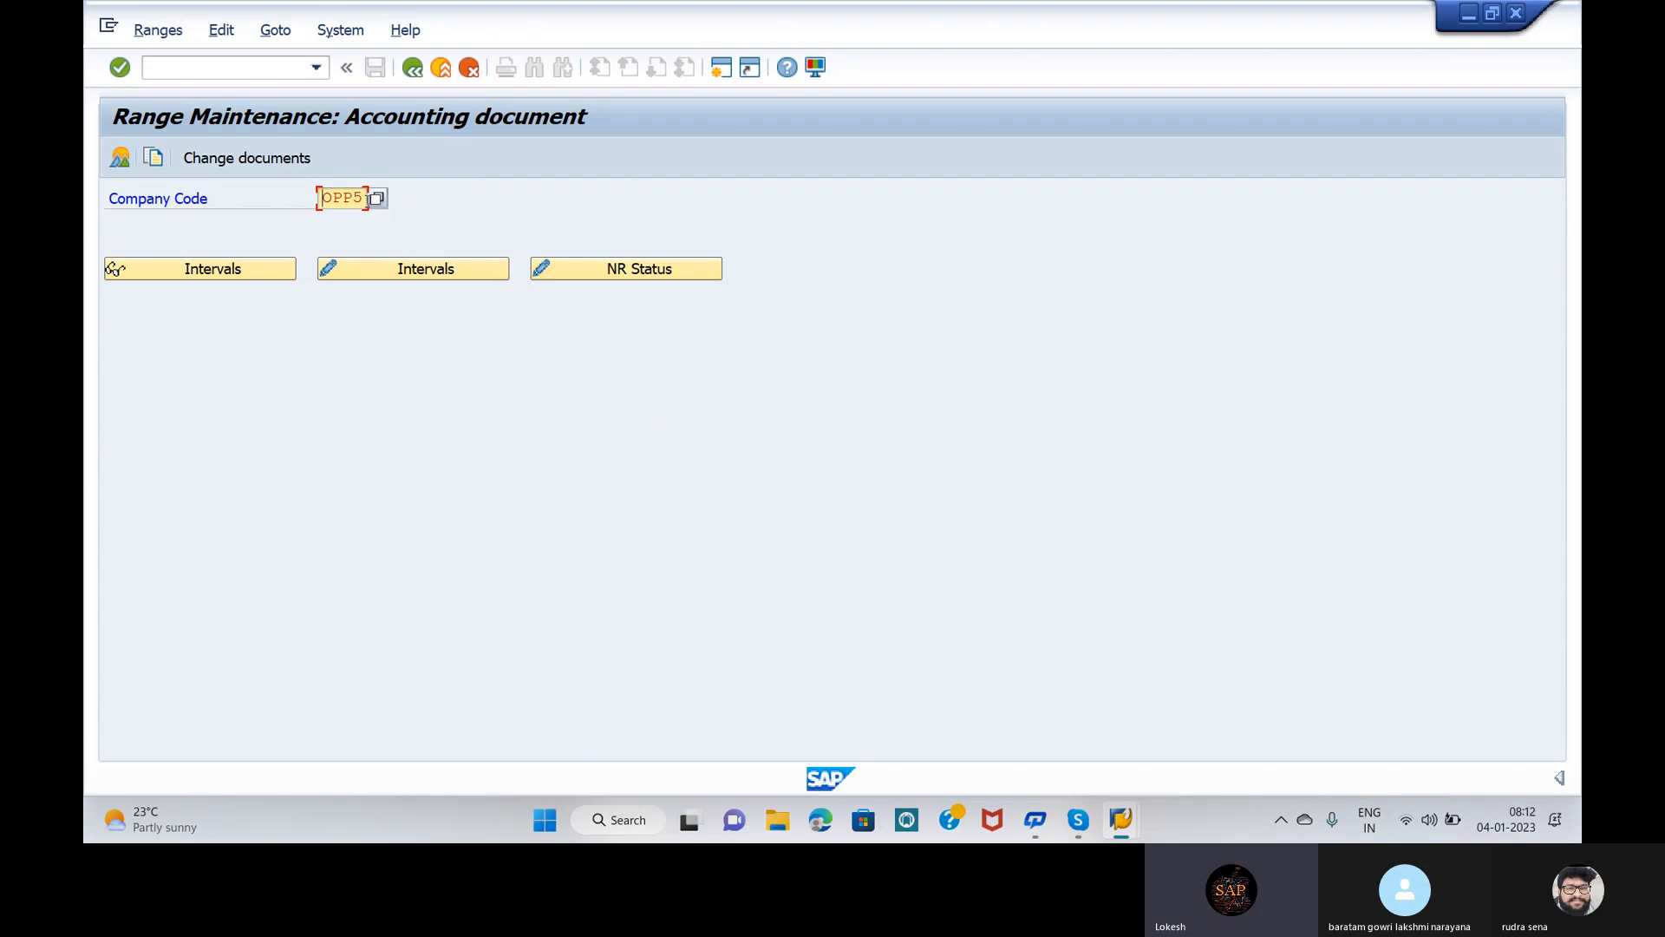
click(387, 270)
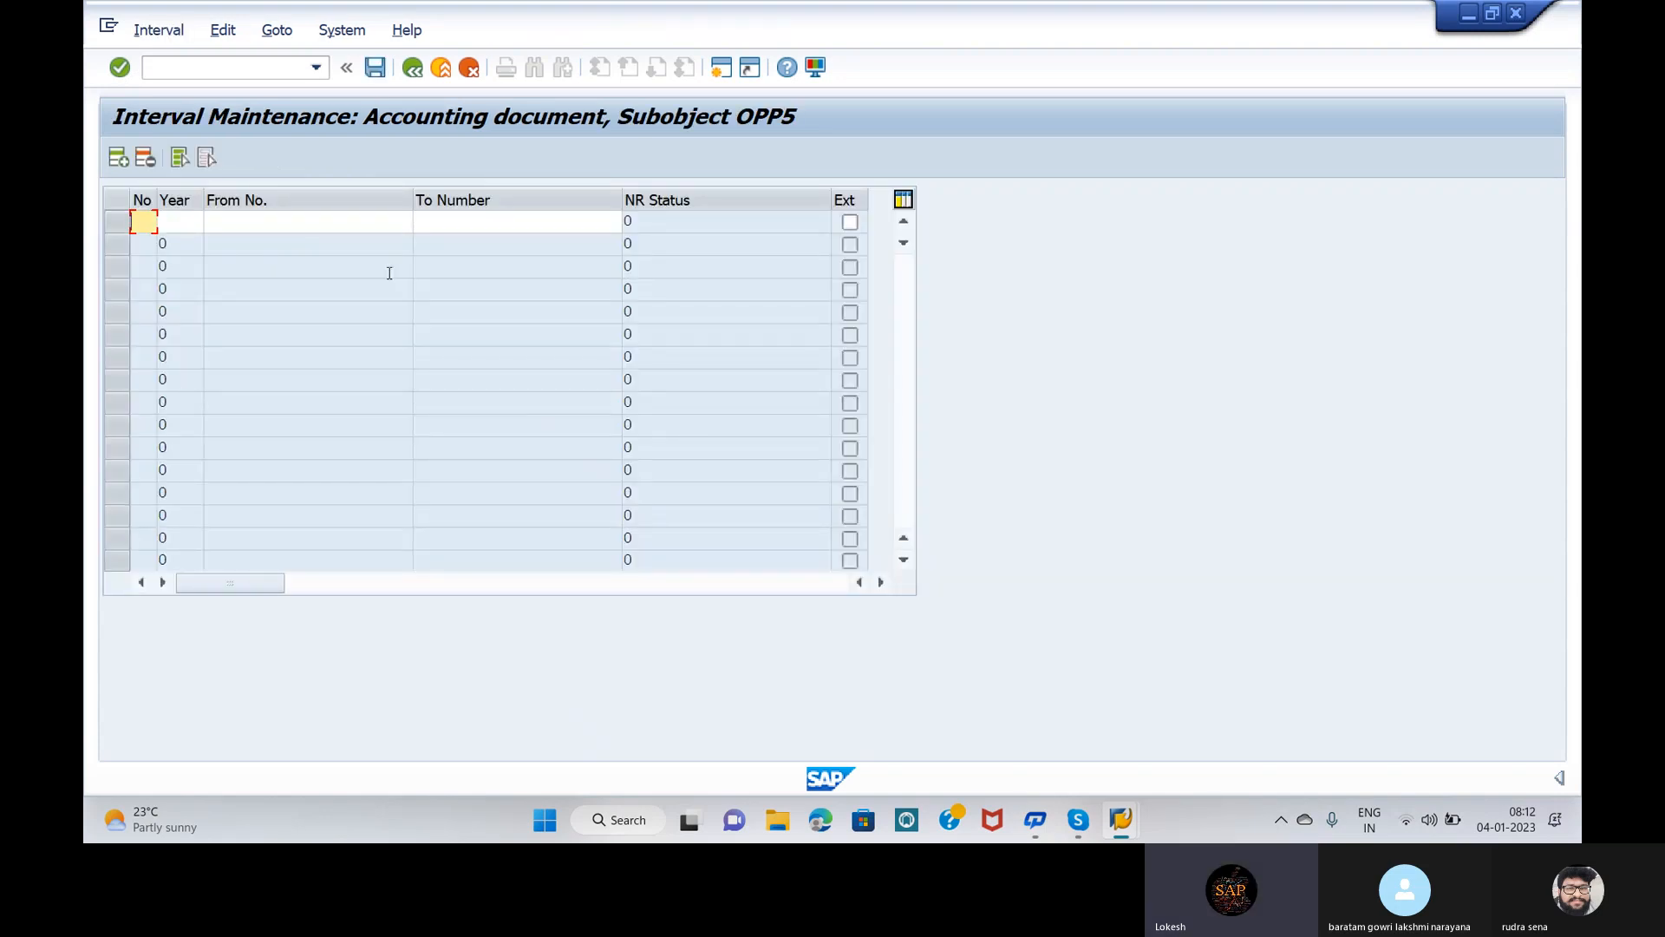
text(01)
click(187, 225)
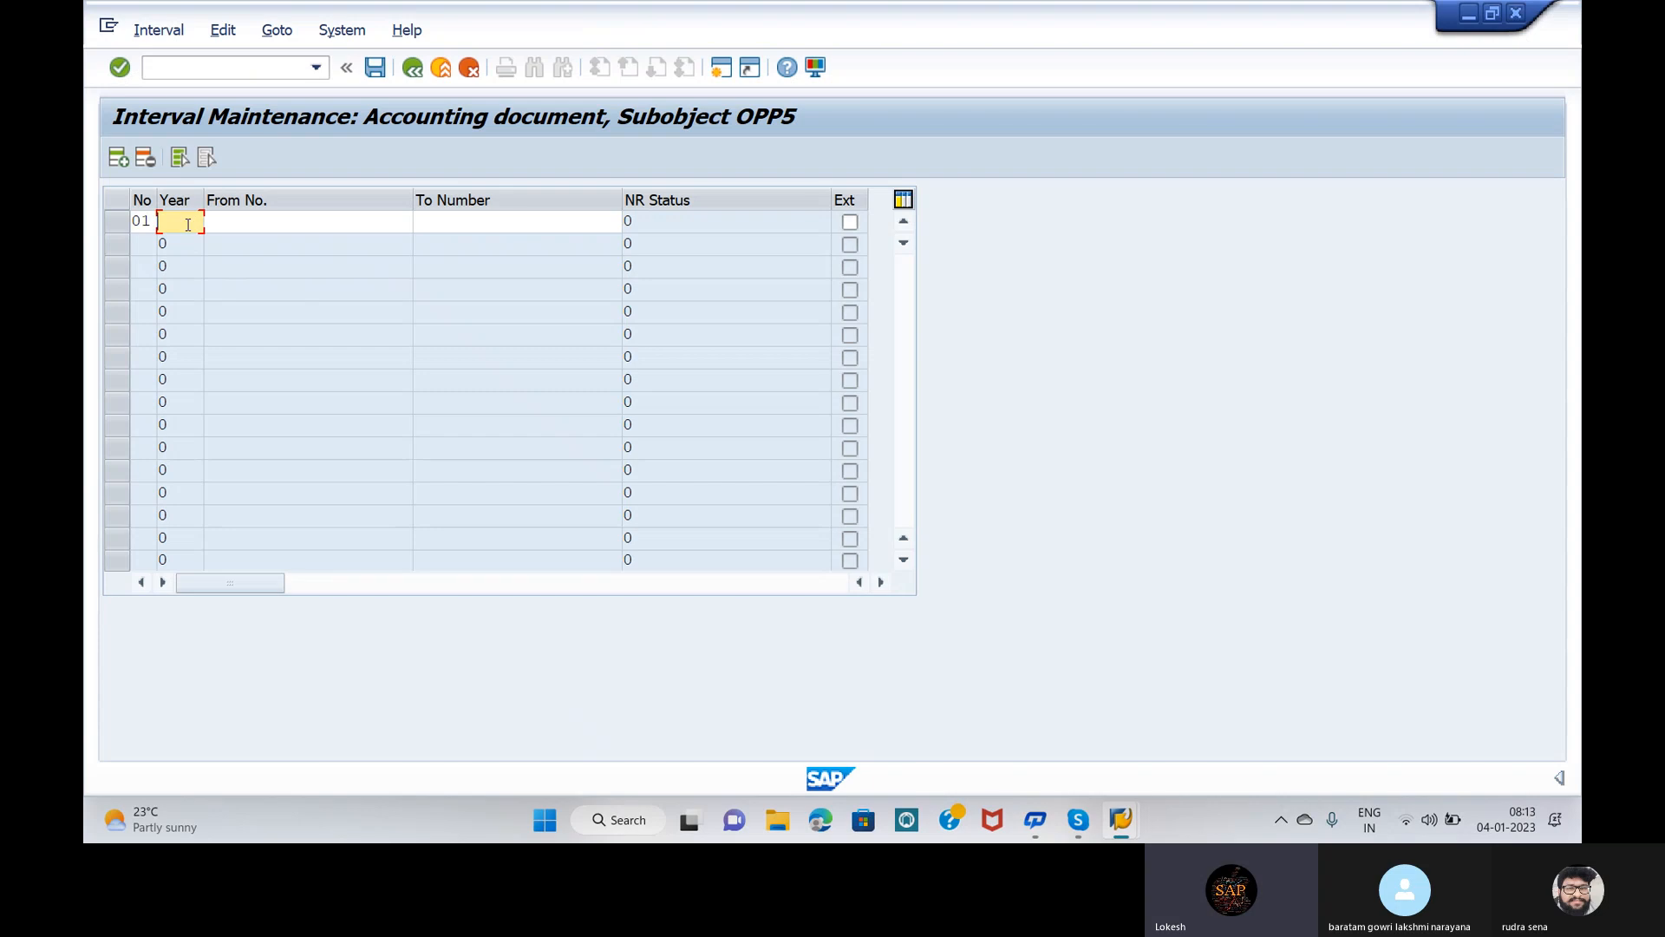
text(2022)
click(313, 227)
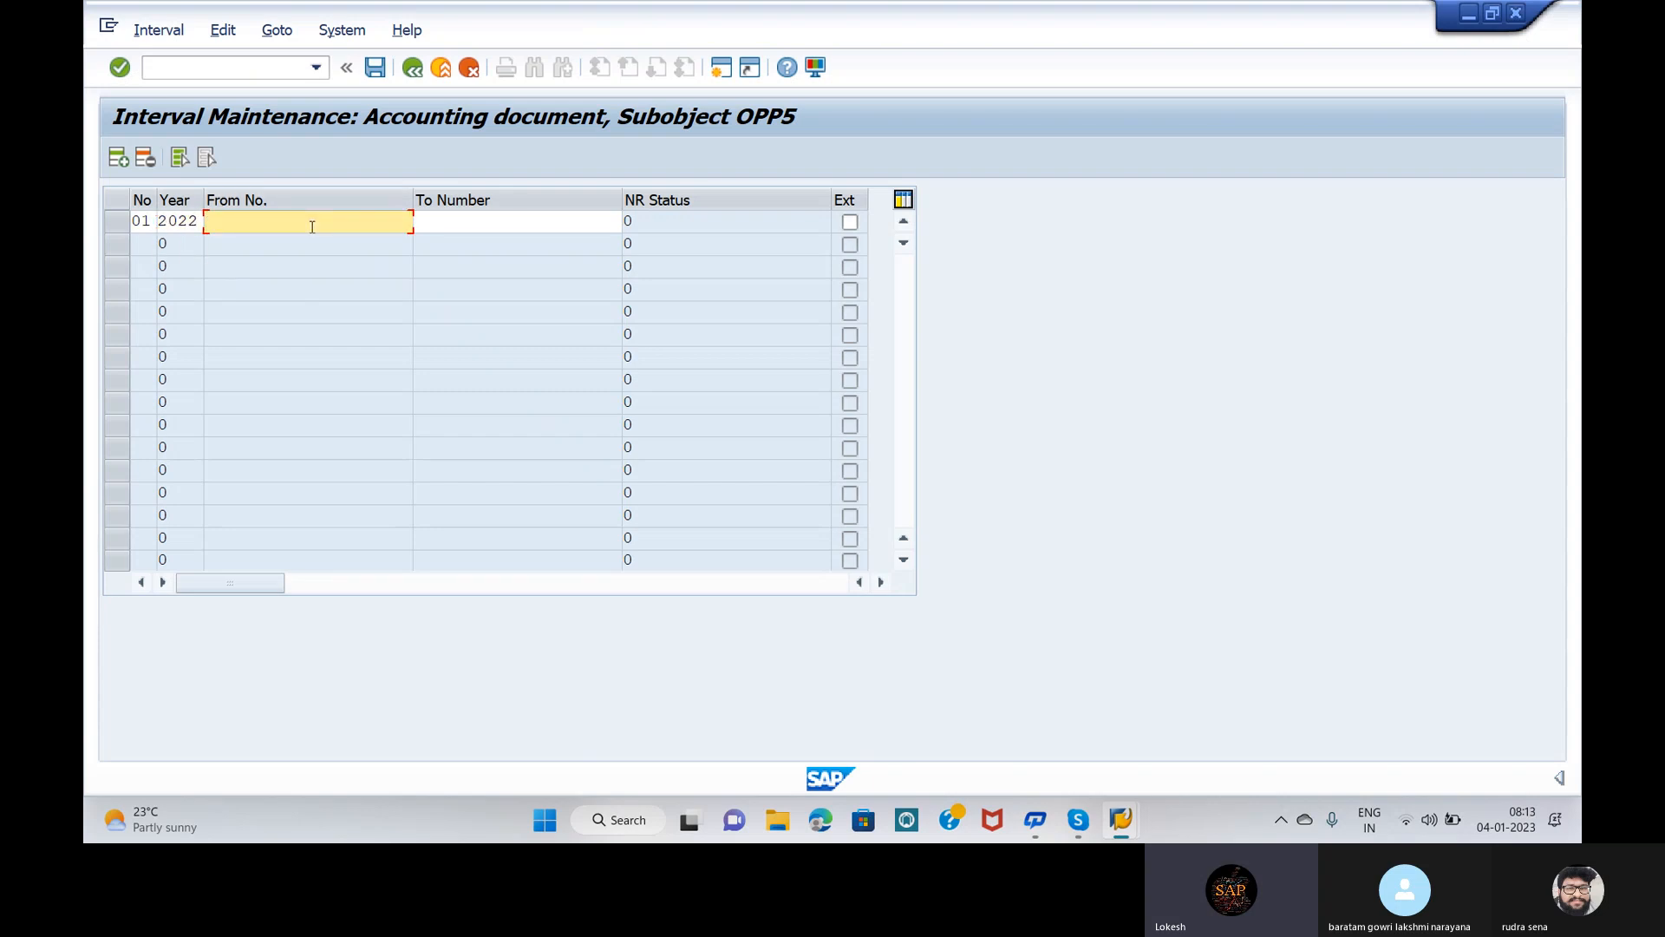
text(1)
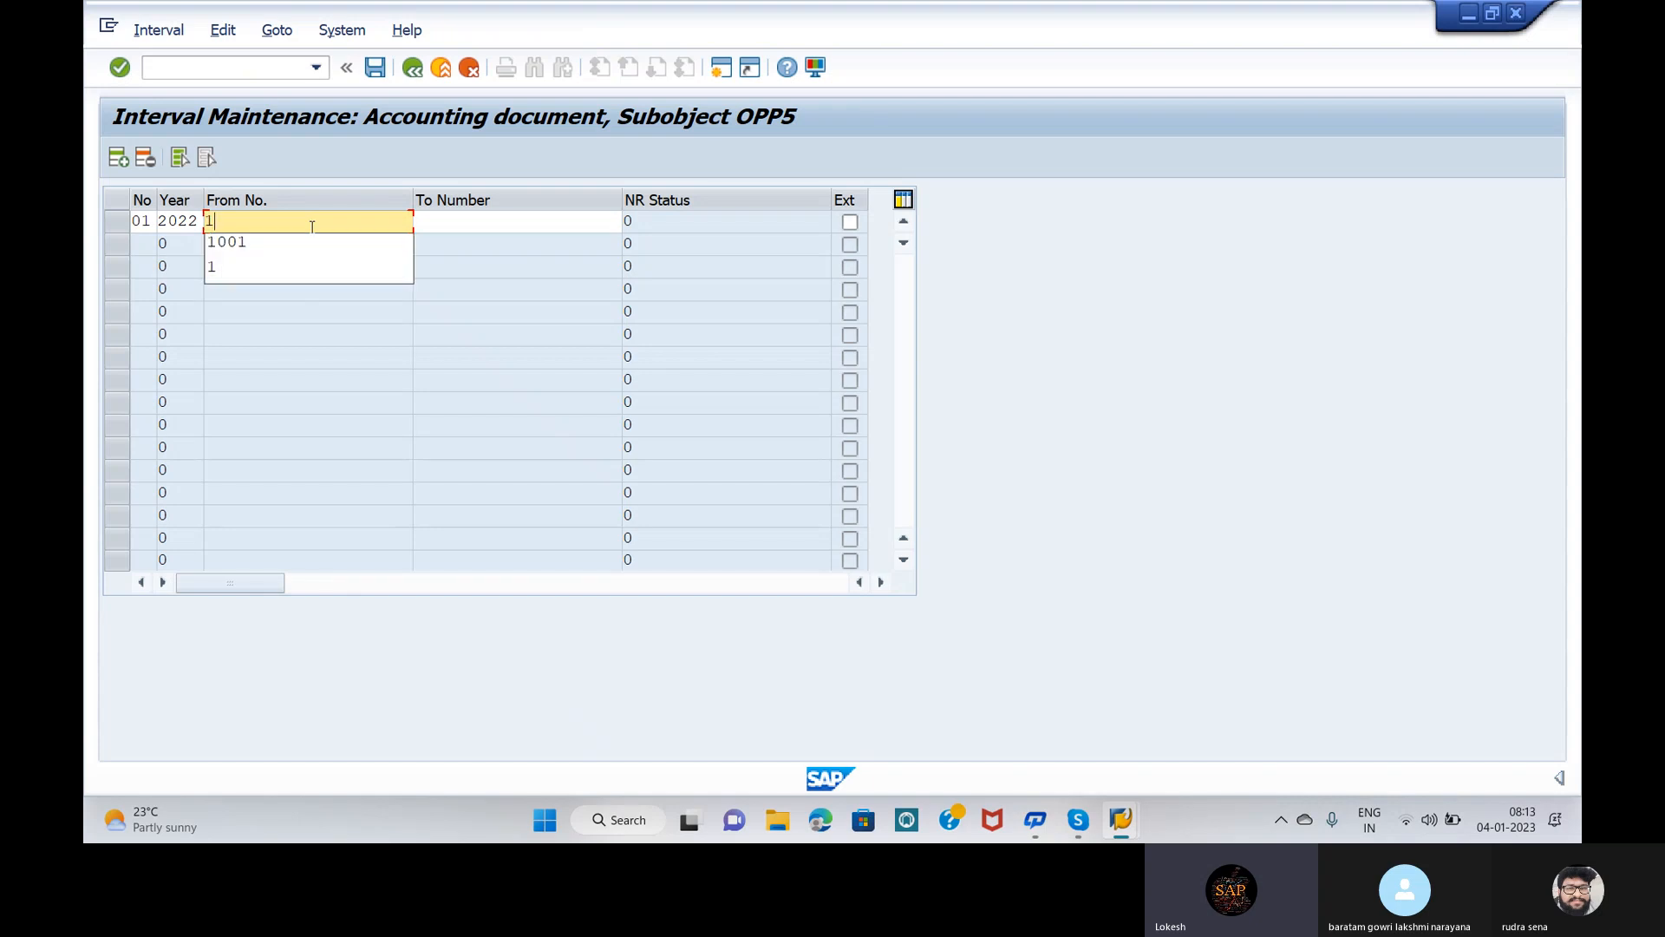
click(494, 222)
text(500)
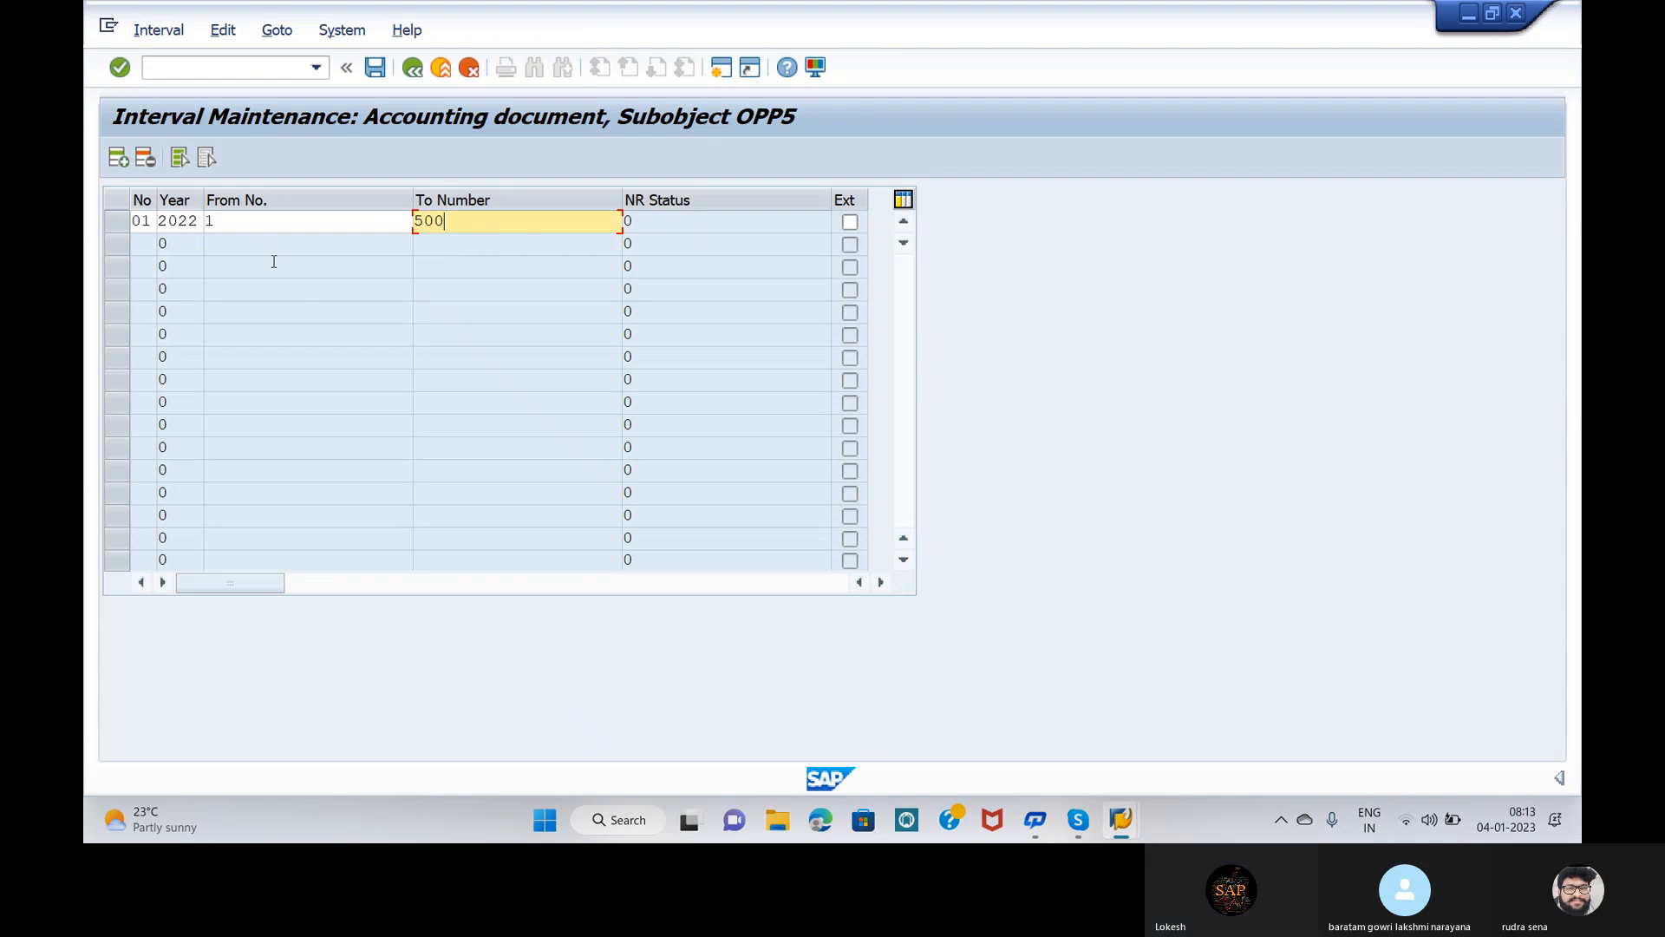
key(Return)
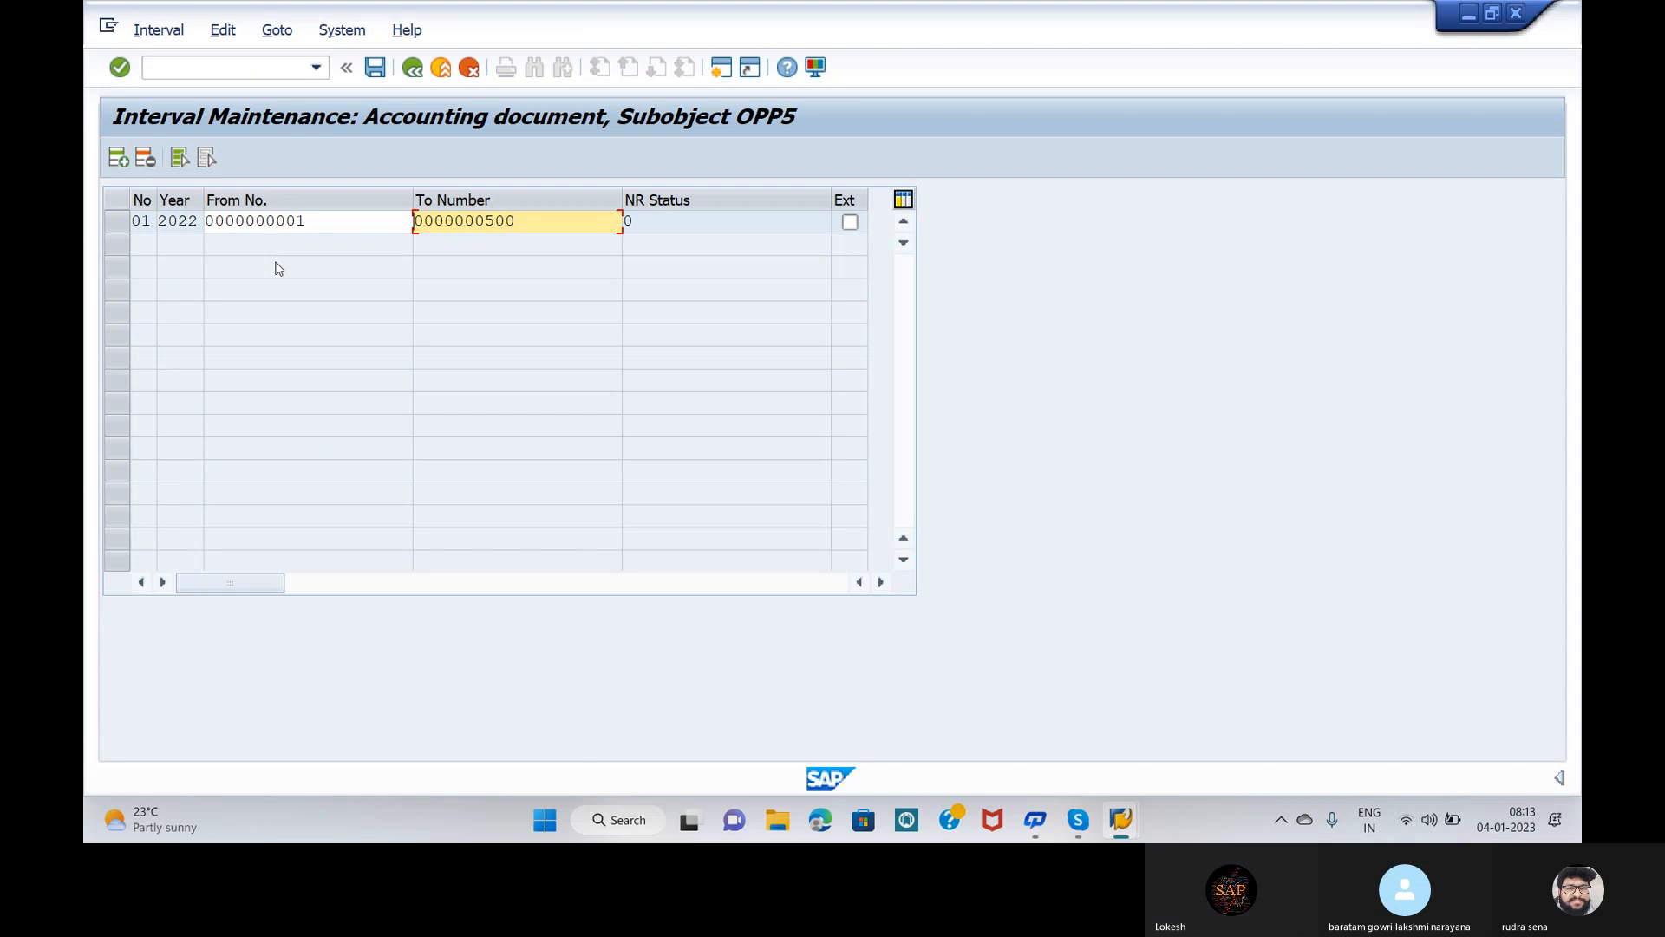
click(374, 69)
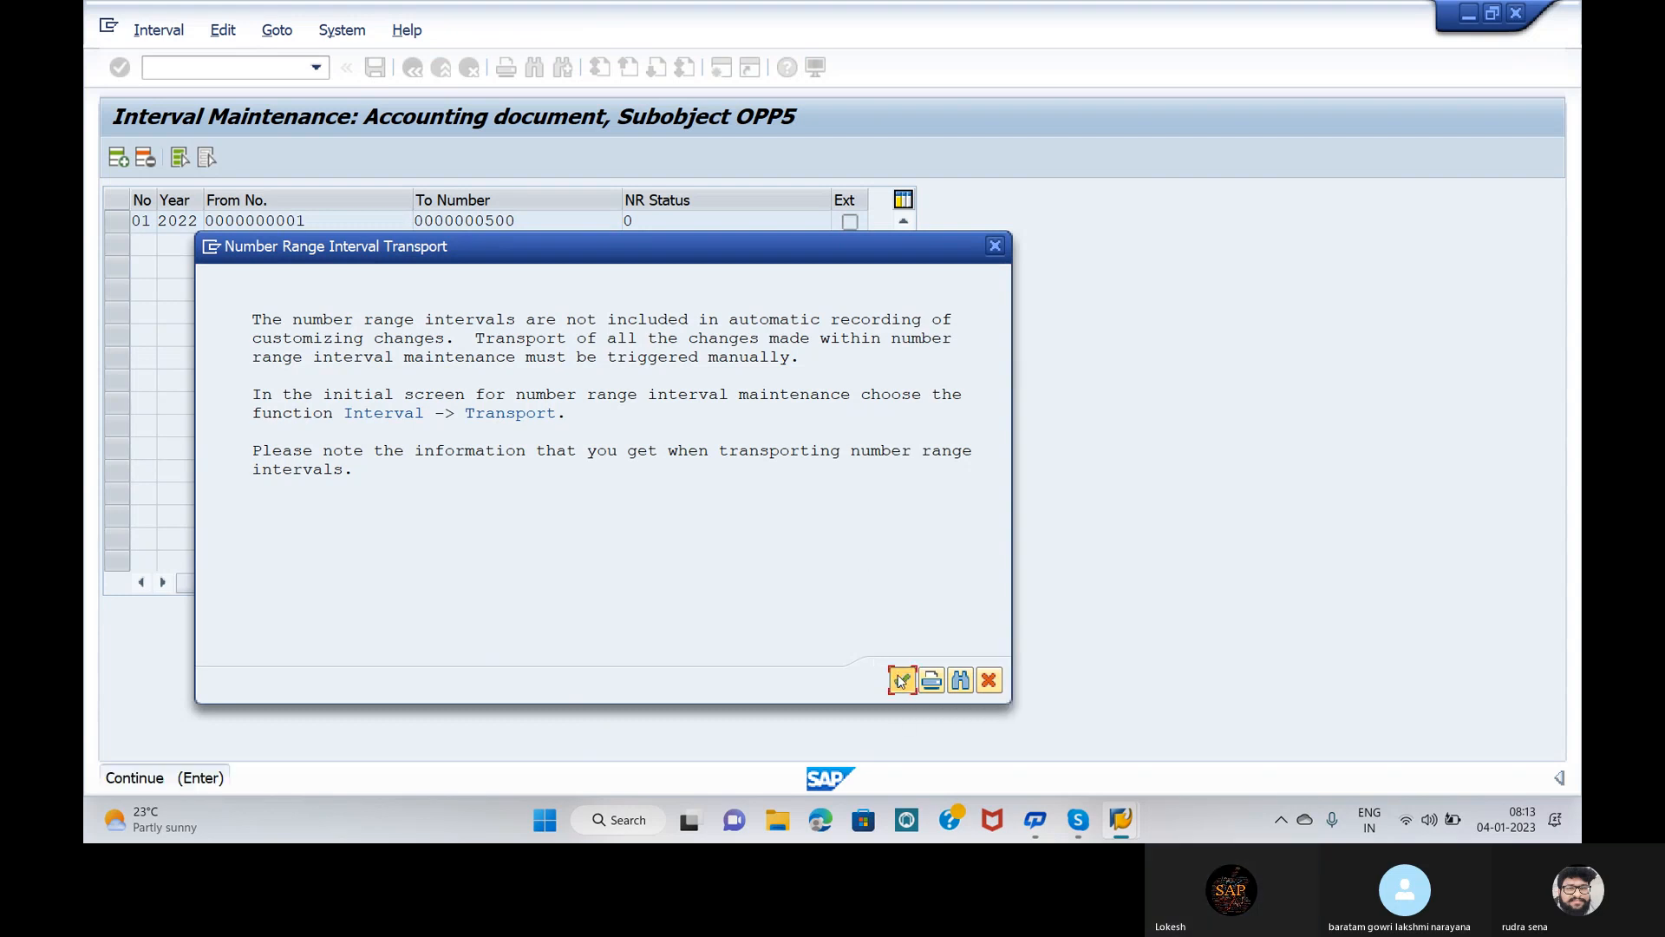
click(901, 680)
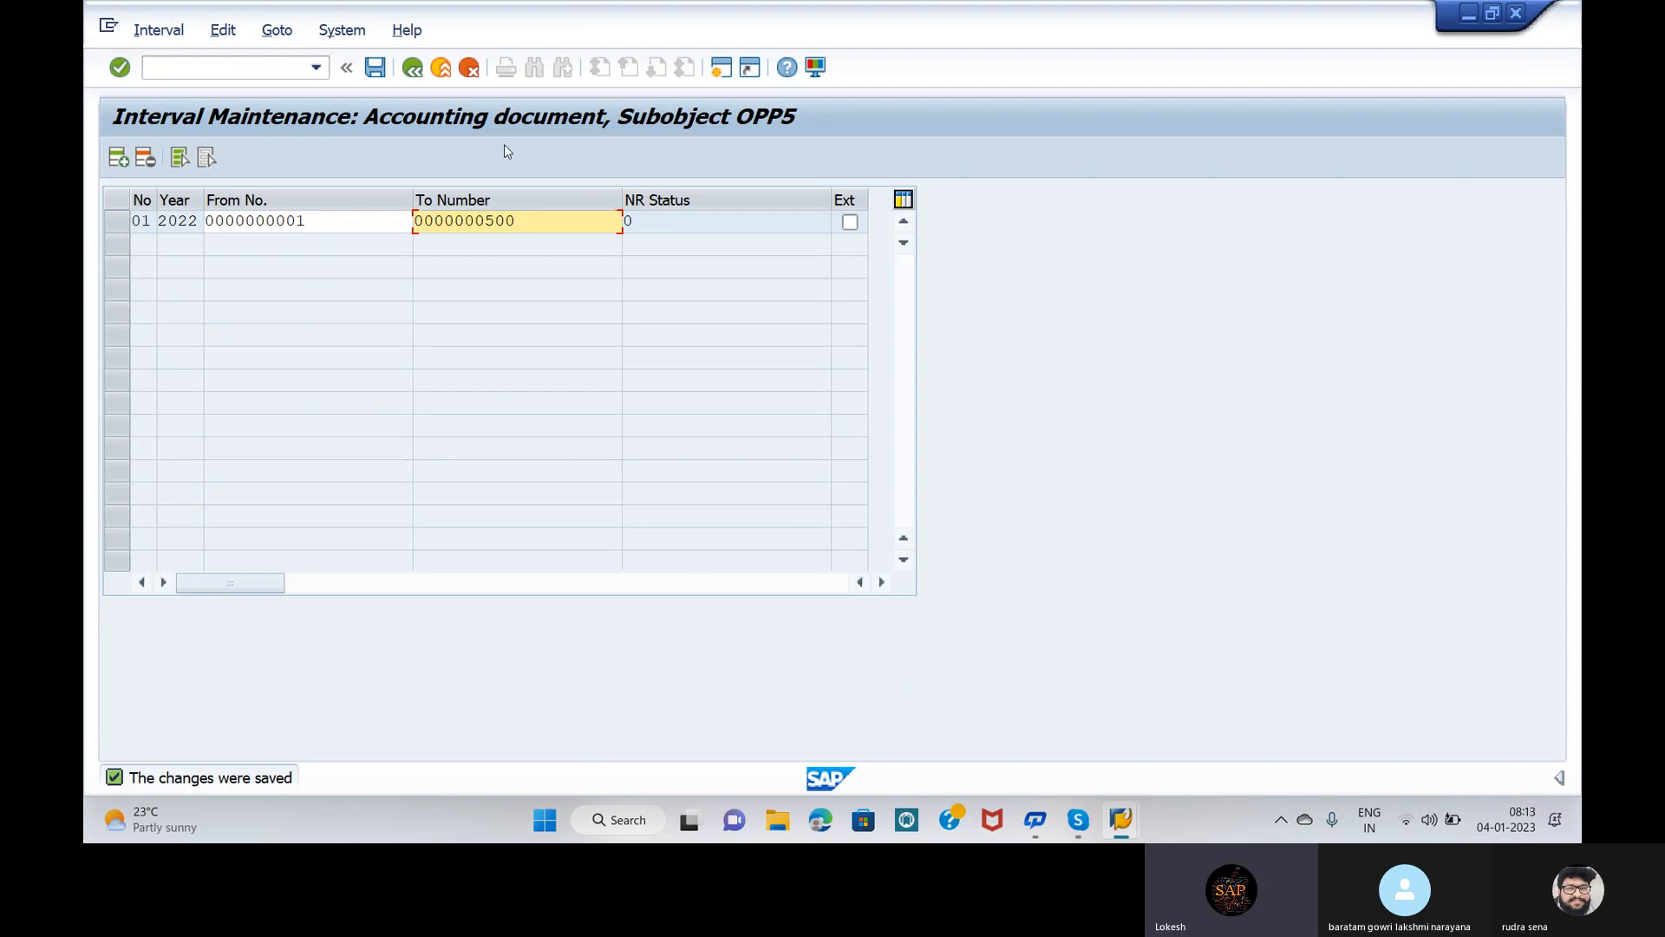
Step: Go back to the Document Types overview and position it on KR, Vendor invoice
click(415, 69)
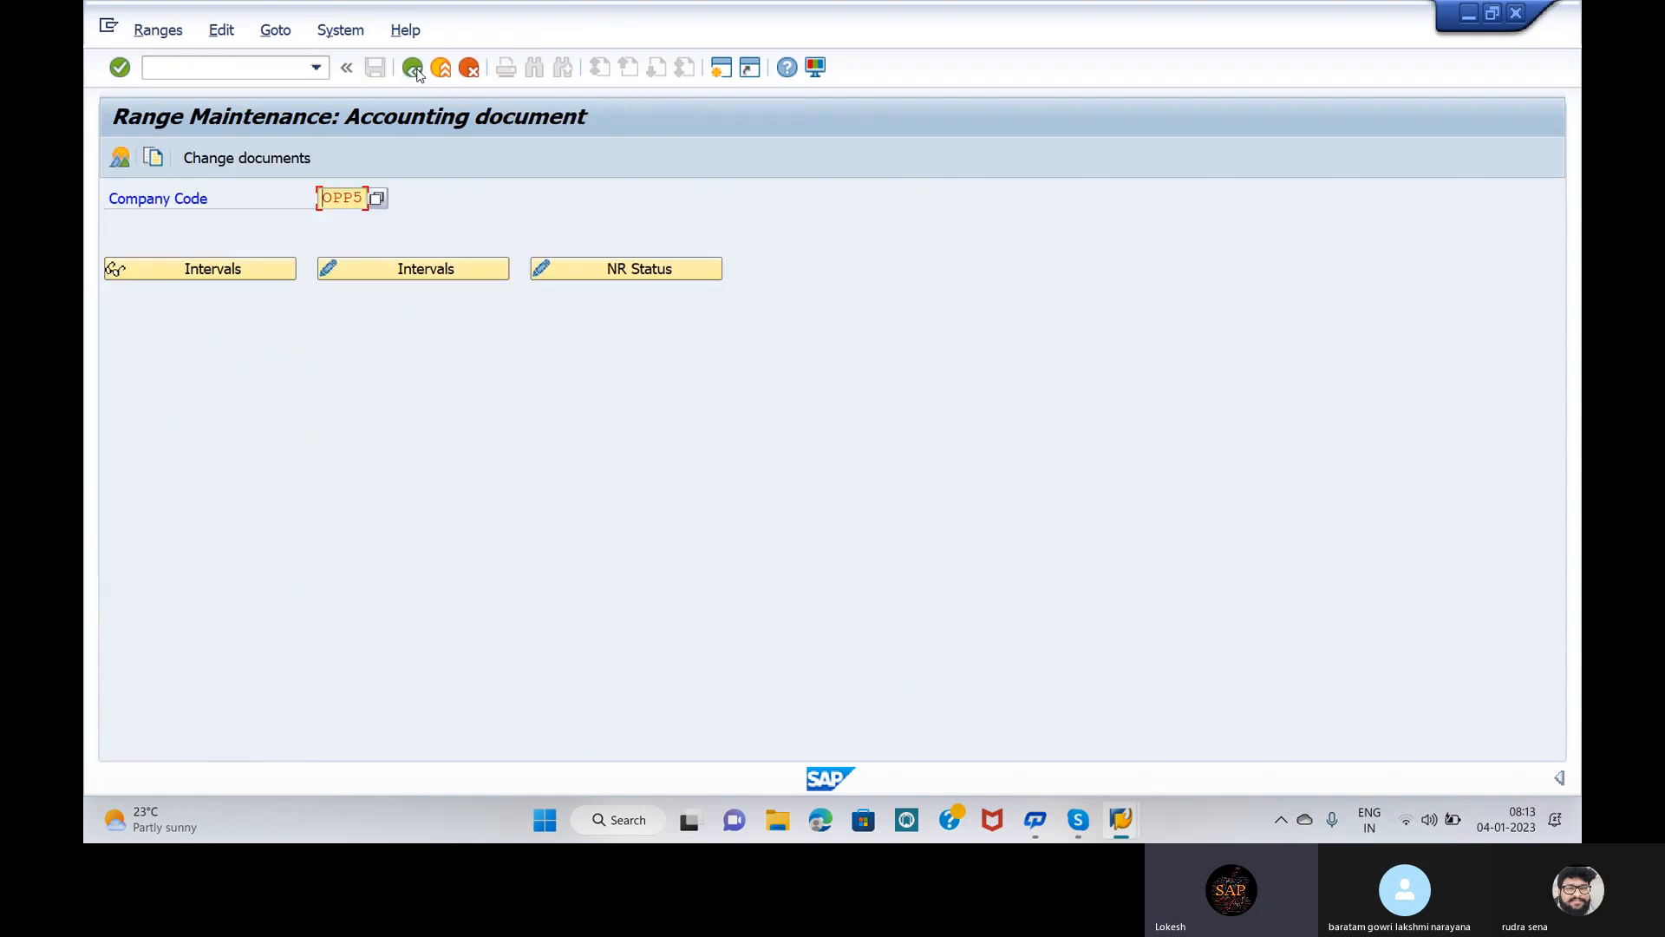
click(414, 70)
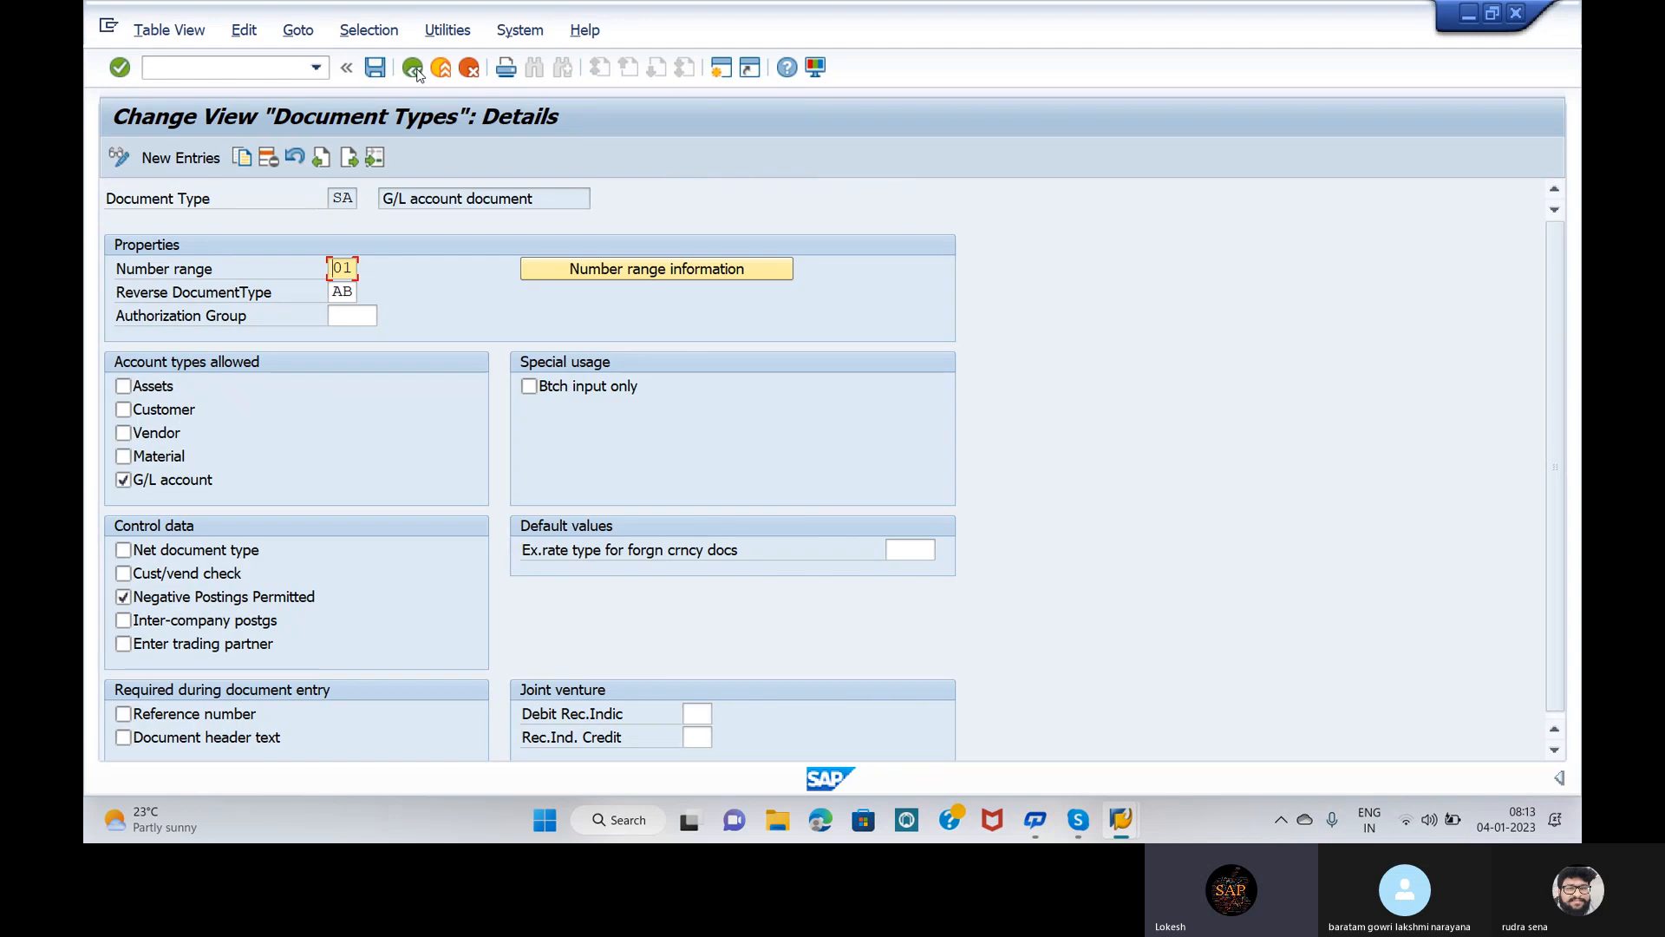
click(415, 70)
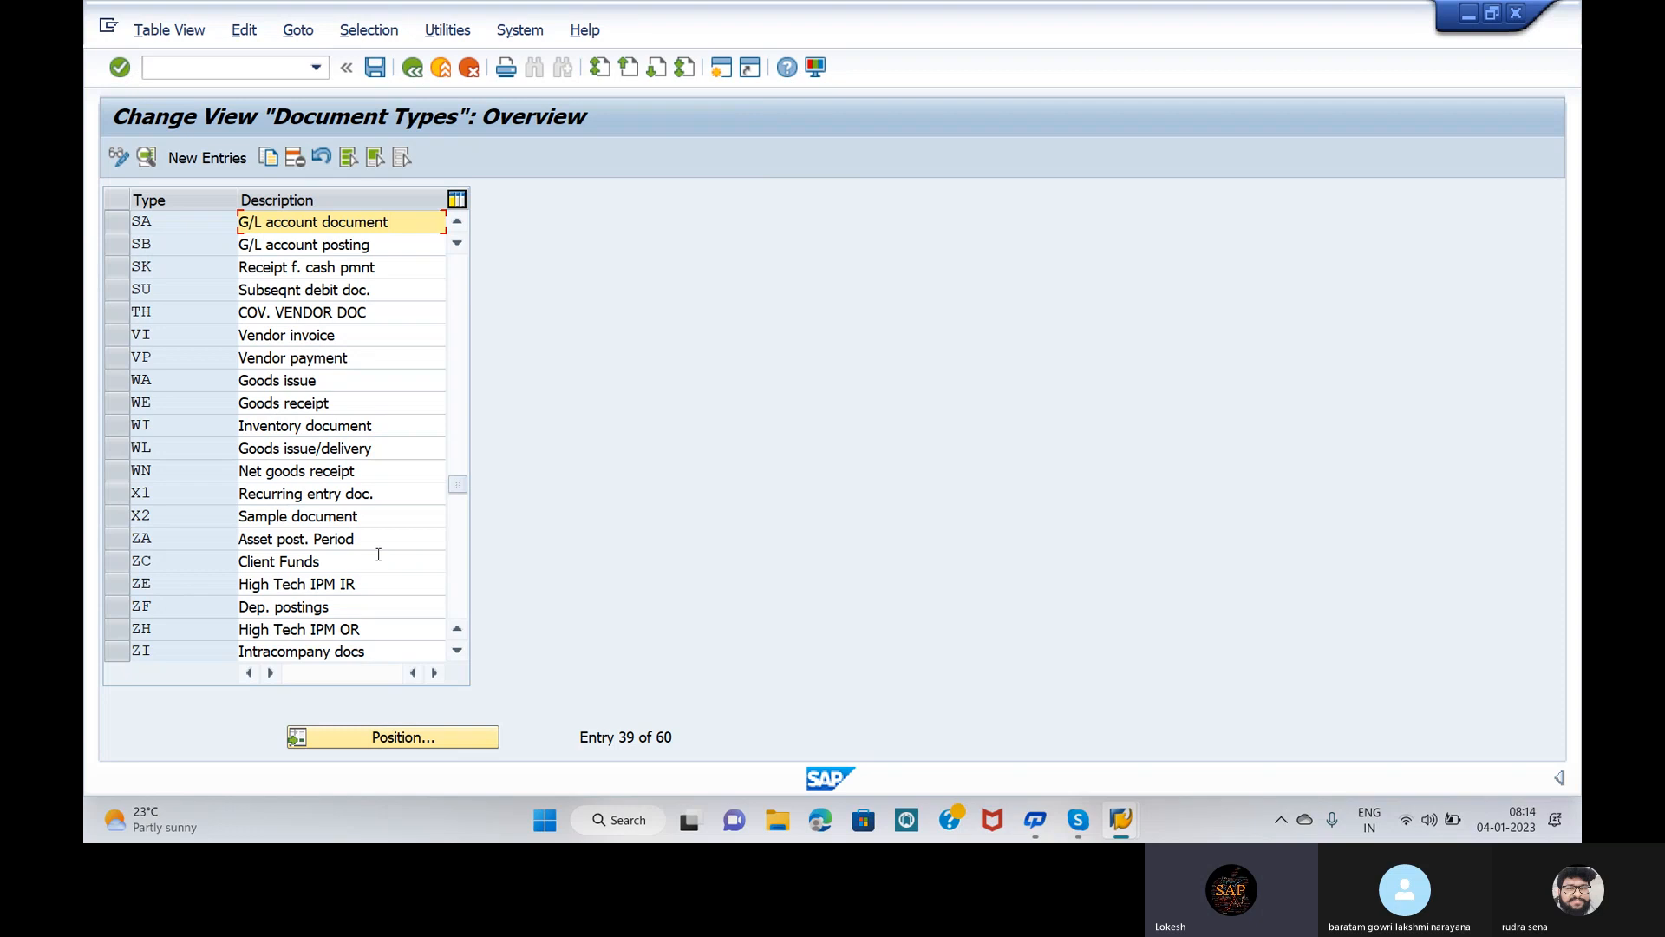
click(414, 746)
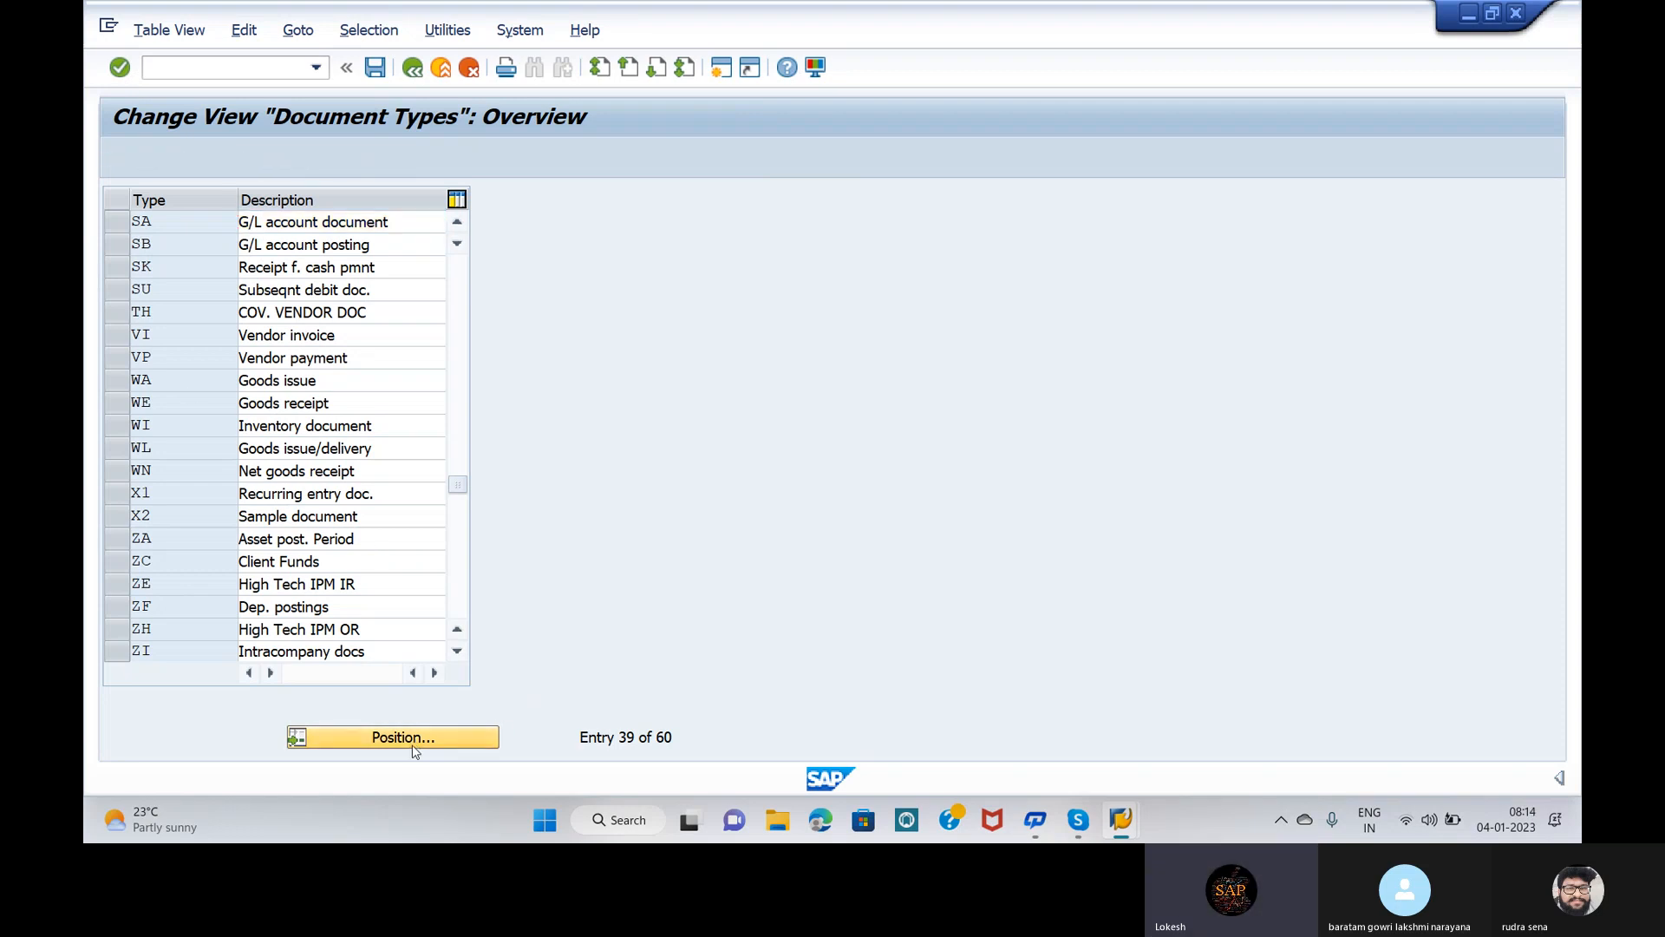
text(KR)
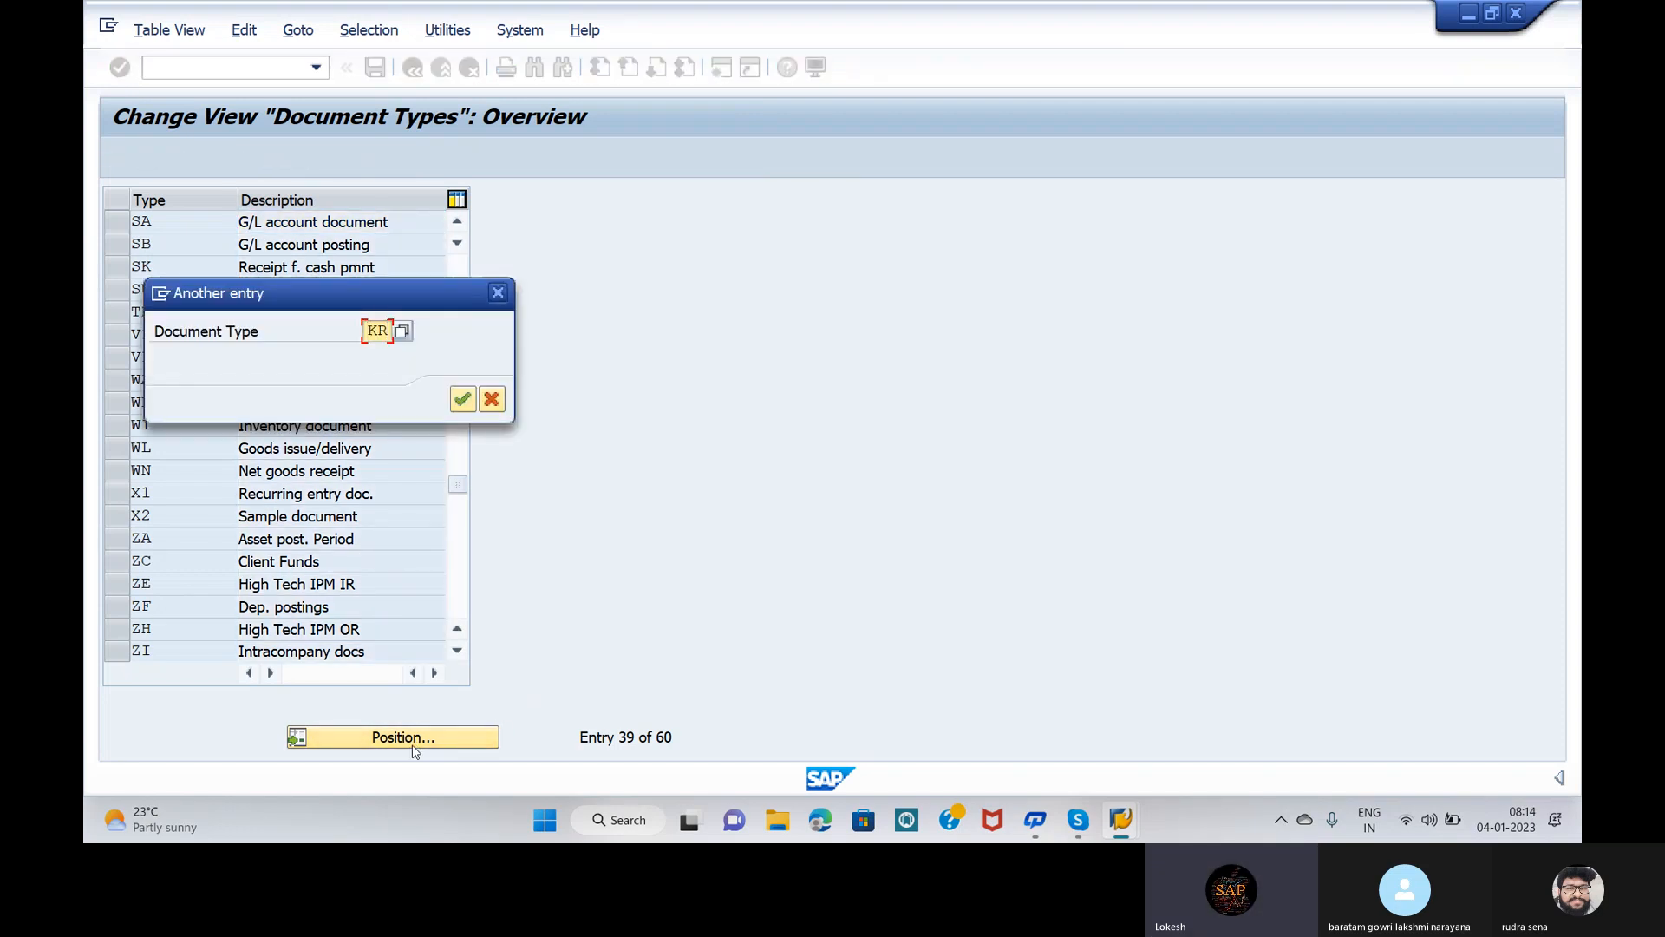
click(464, 399)
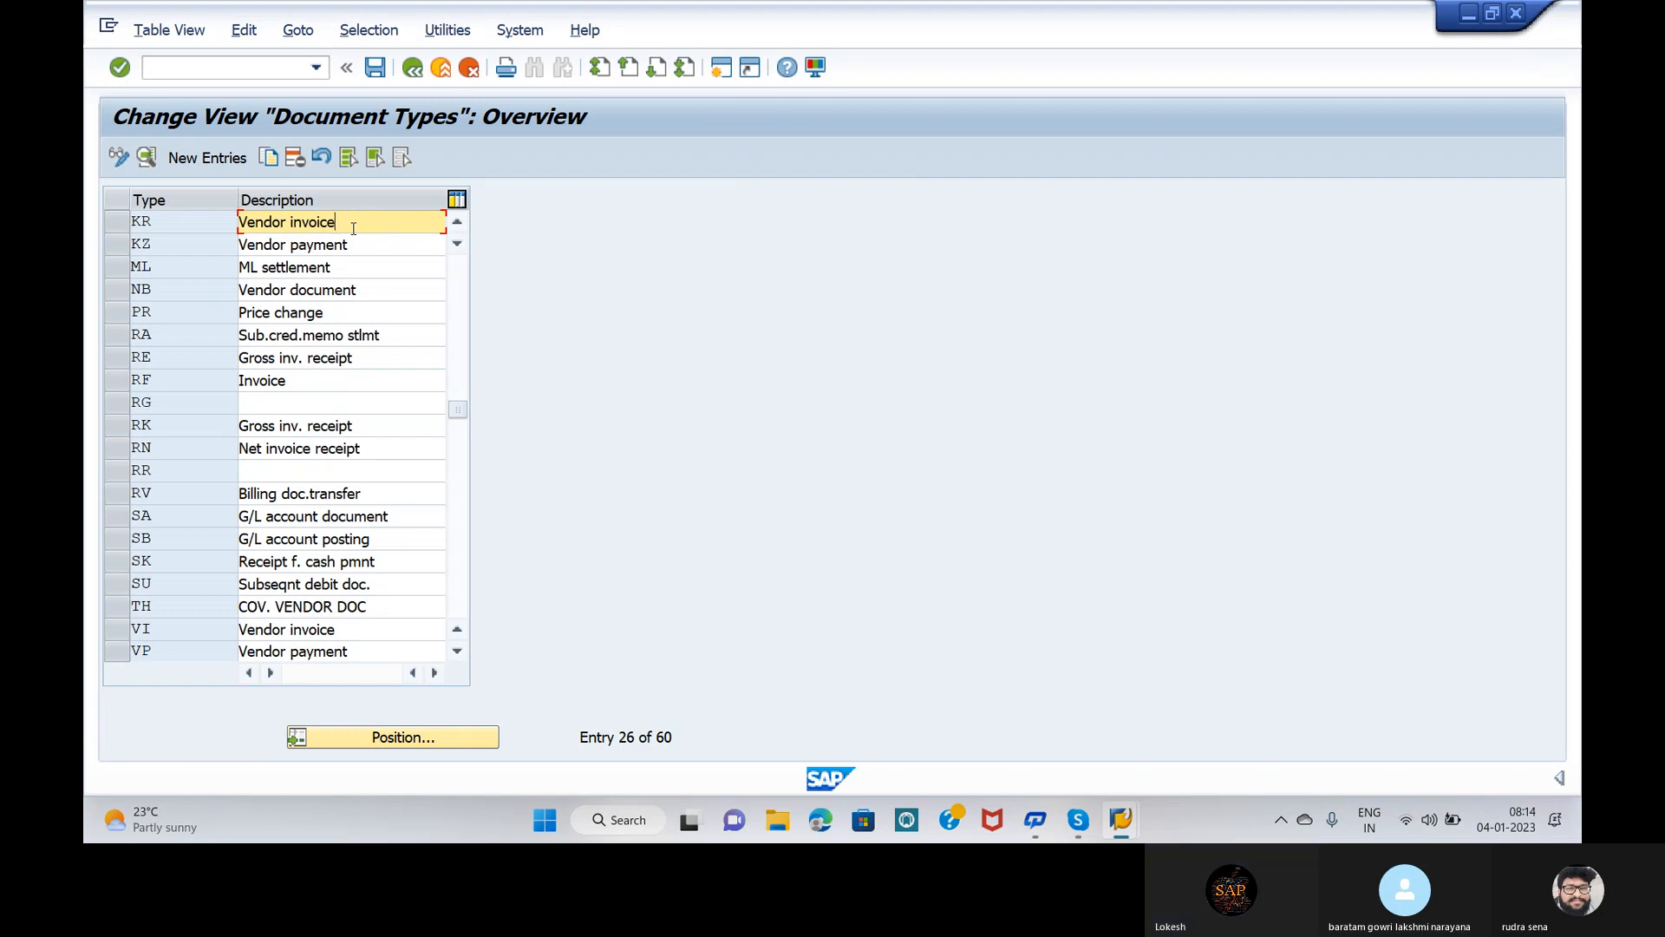
Step: Open KR's number range information (range 19) with company code OPP5 selected
double_click(353, 223)
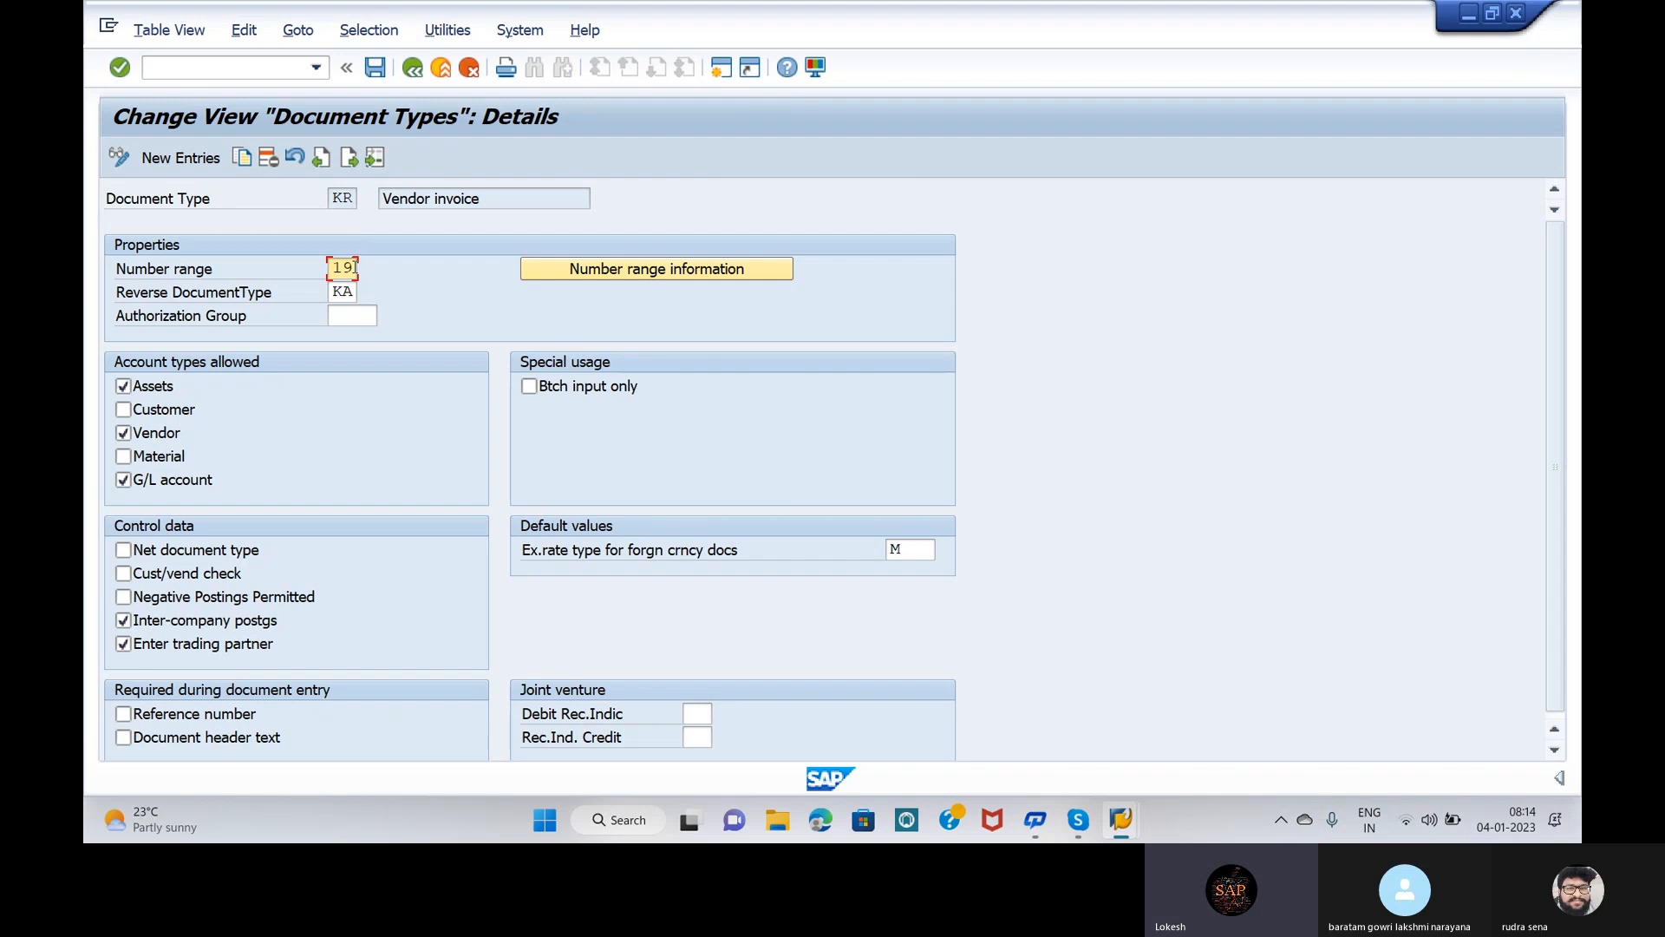
click(682, 269)
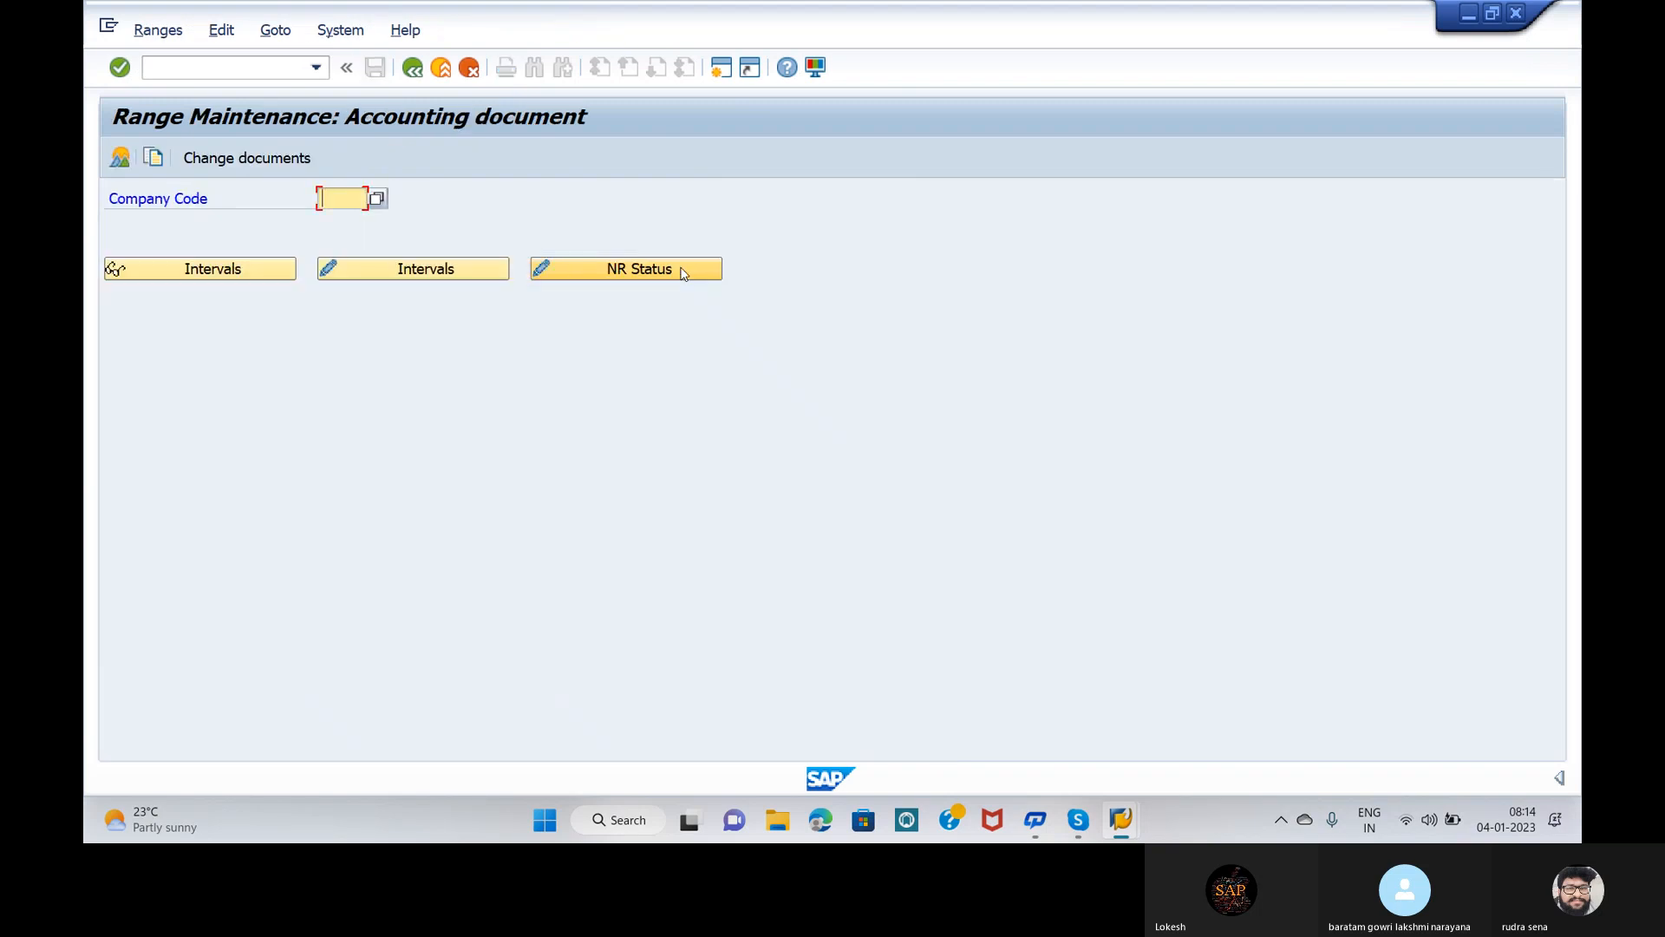
click(357, 197)
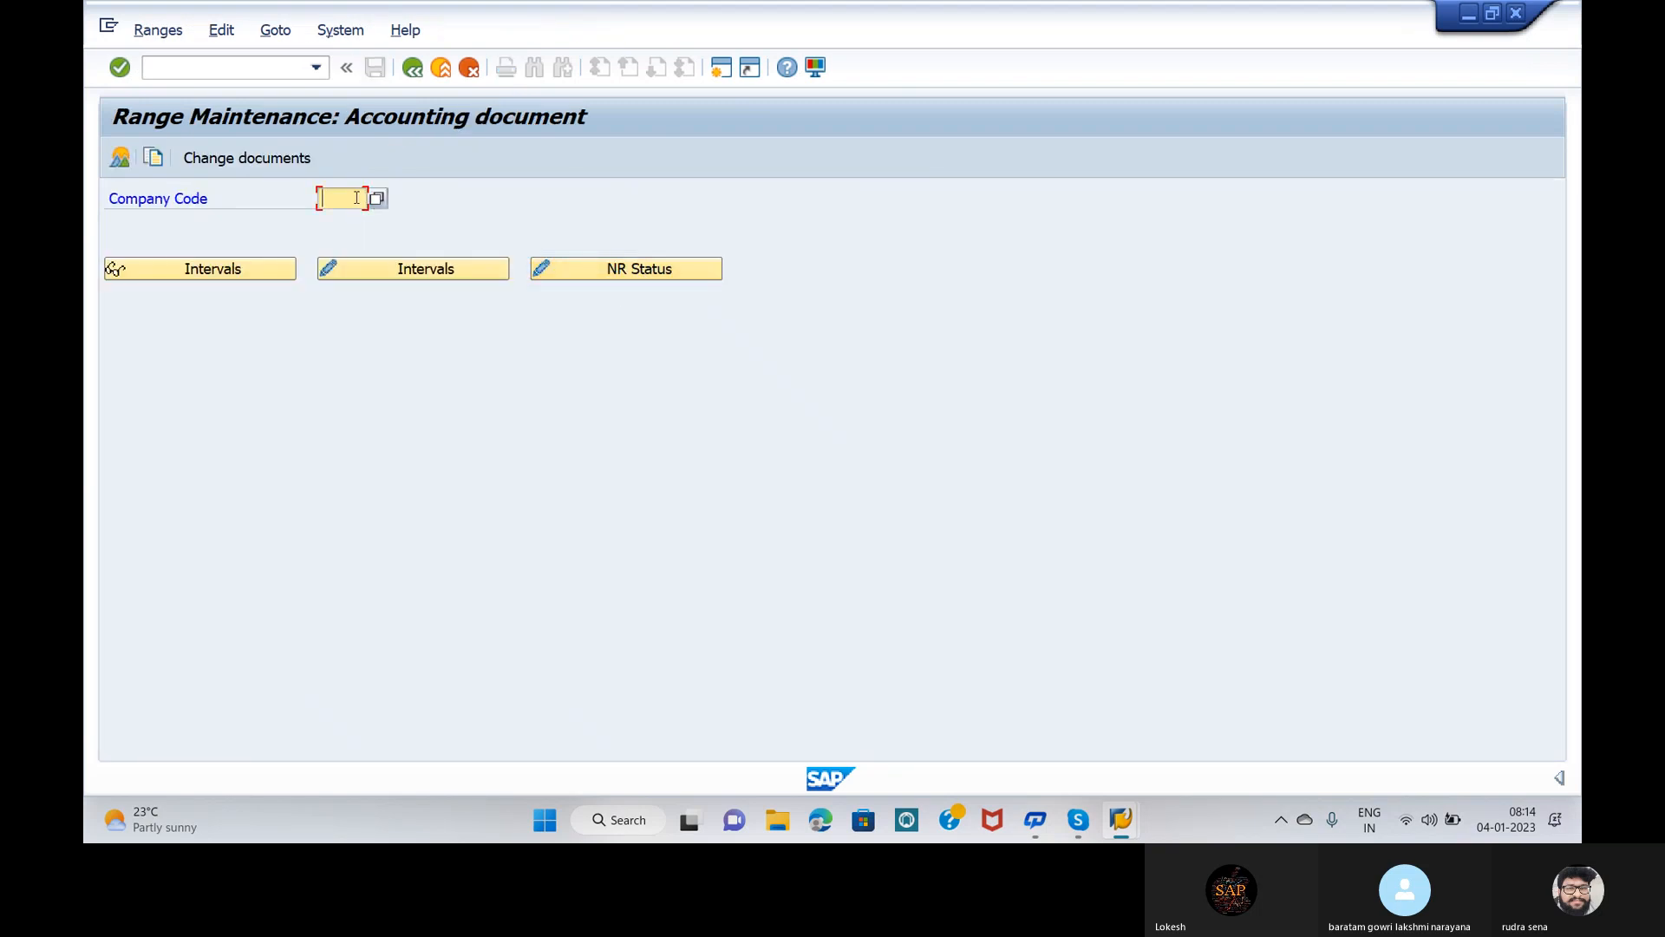
text(O)
click(352, 219)
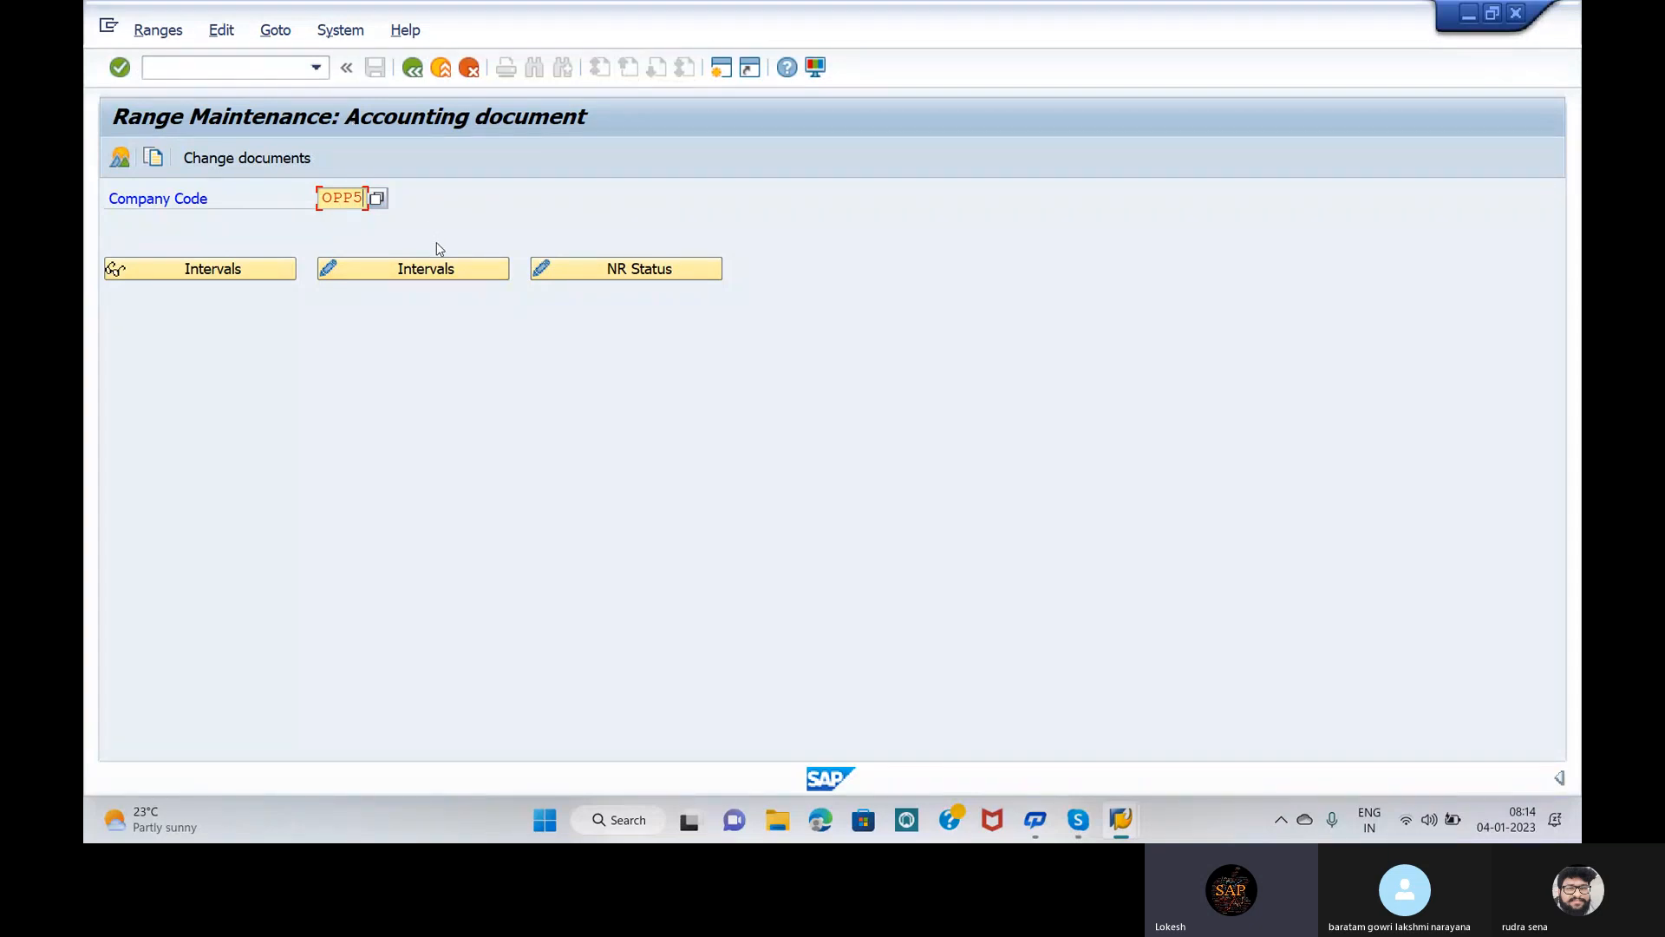
Step: Insert interval 19 for year 2022 covering 501 to 1000 in OPP5's intervals
click(438, 270)
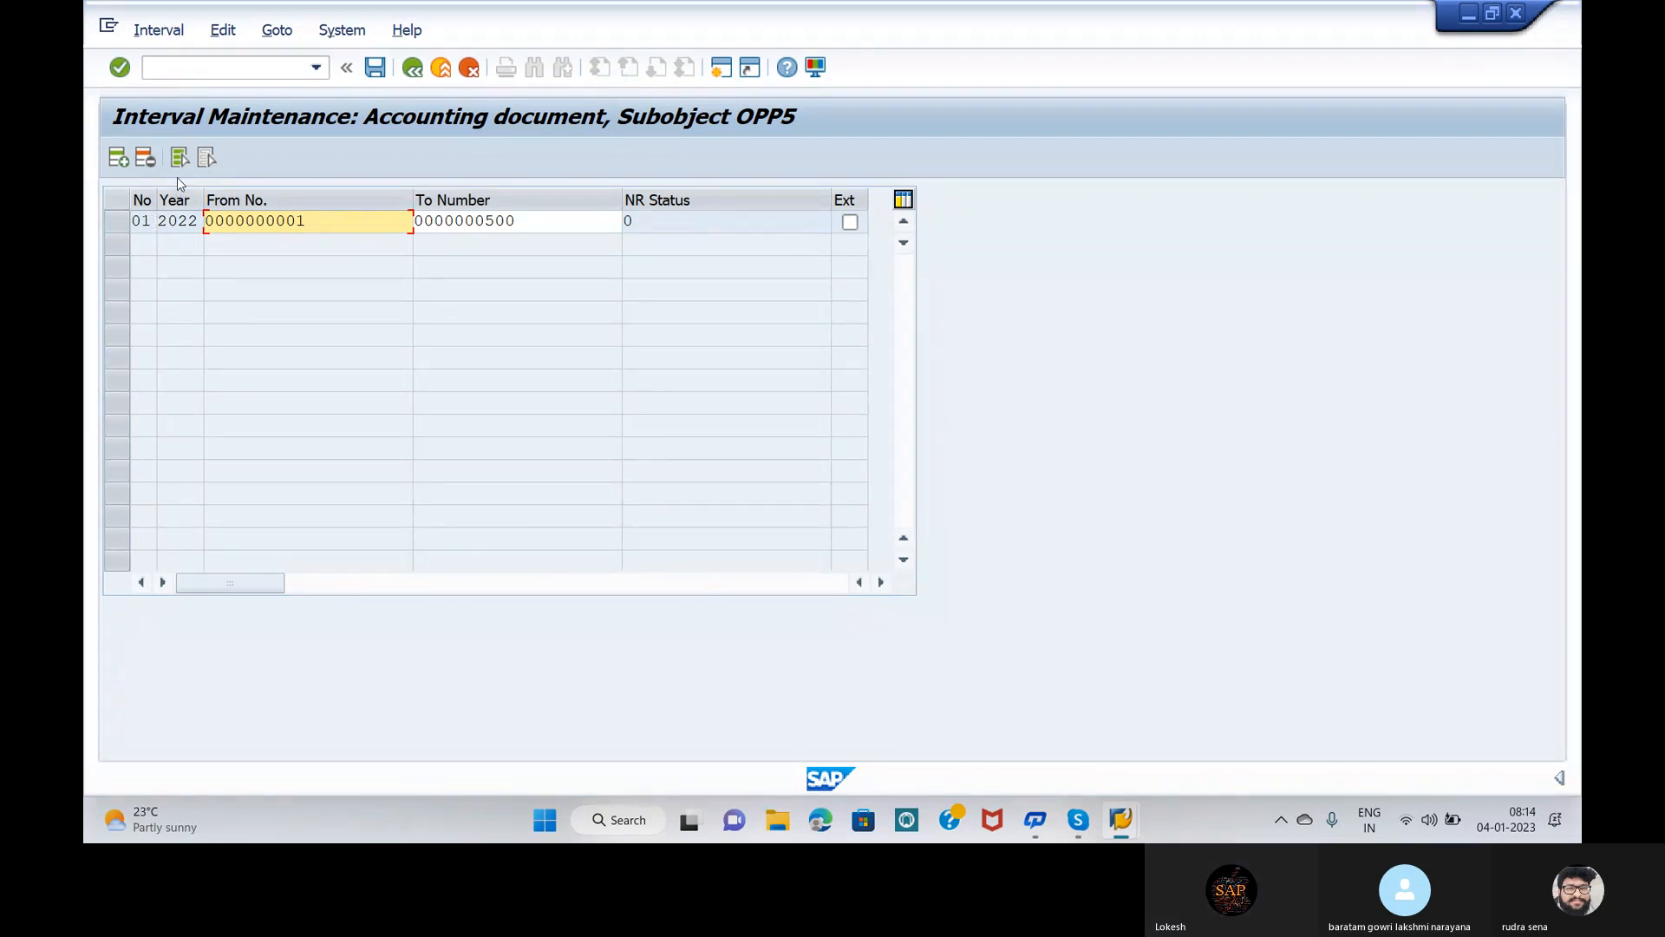
click(122, 160)
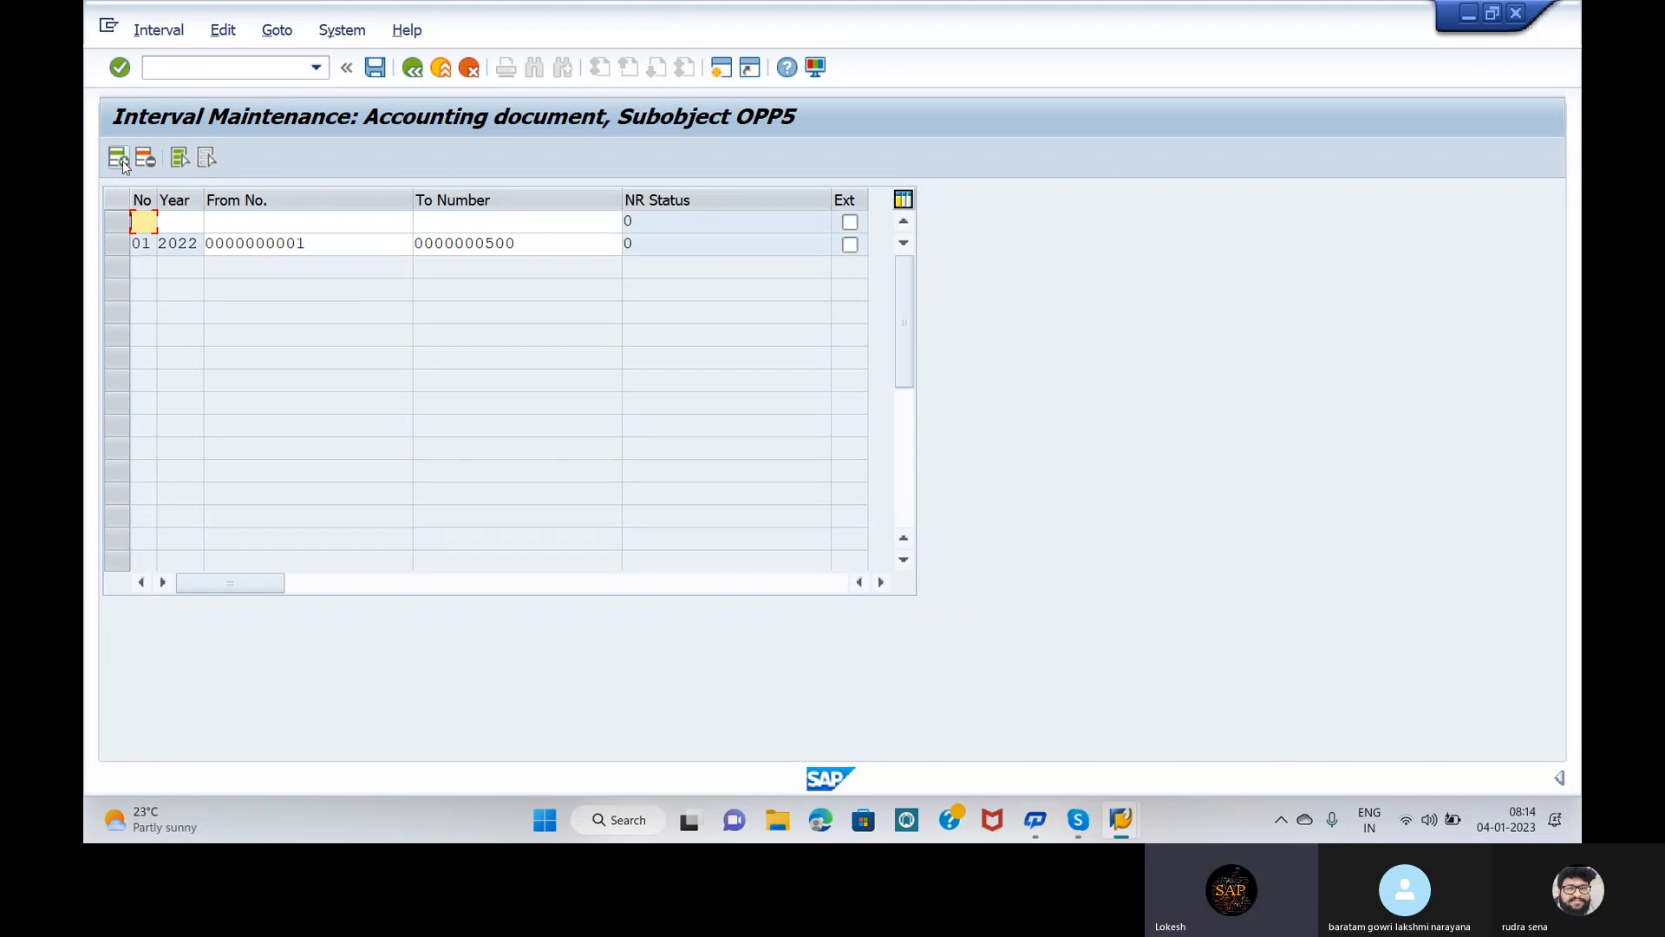
text(19)
click(184, 220)
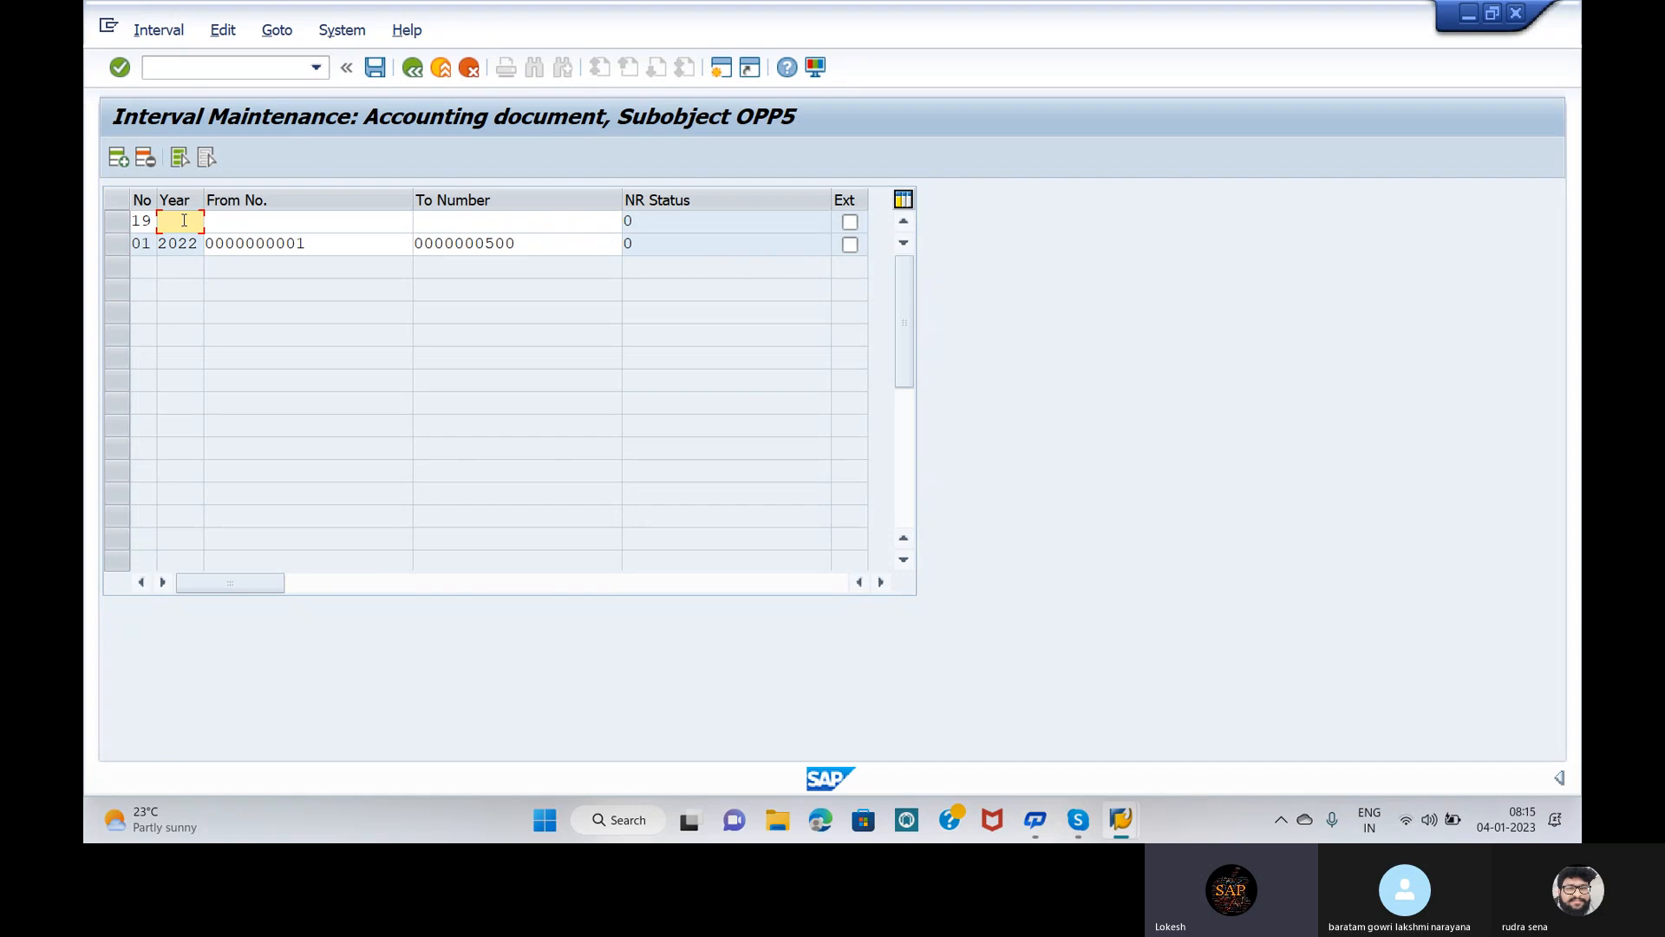
text(2022)
click(243, 222)
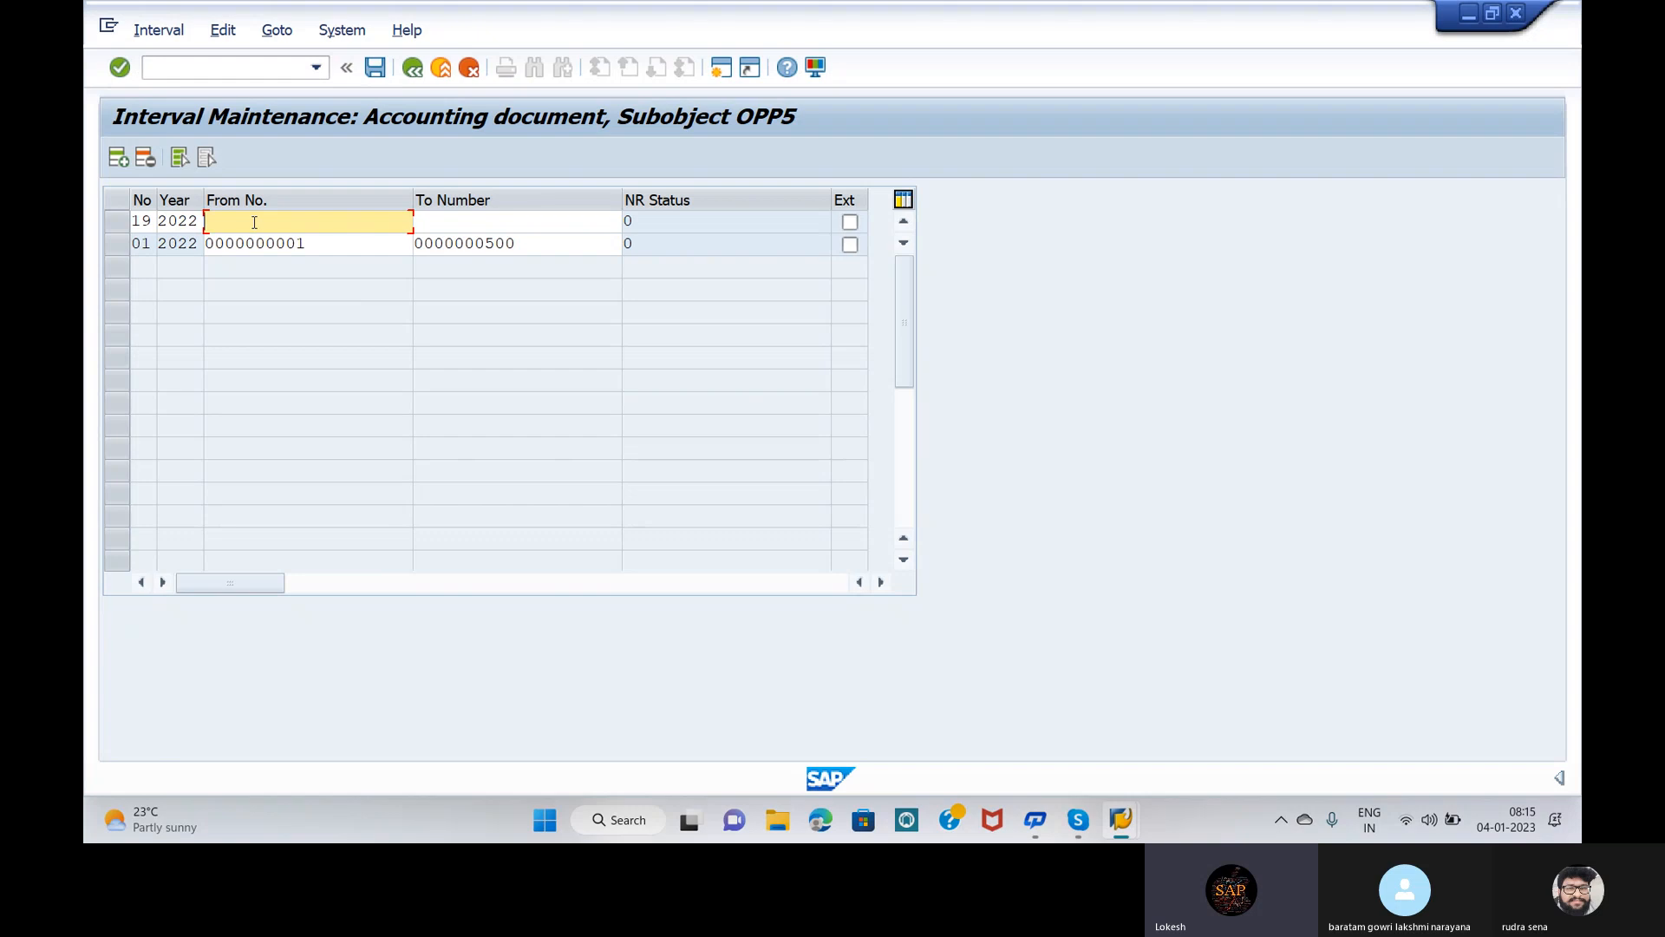
text(501)
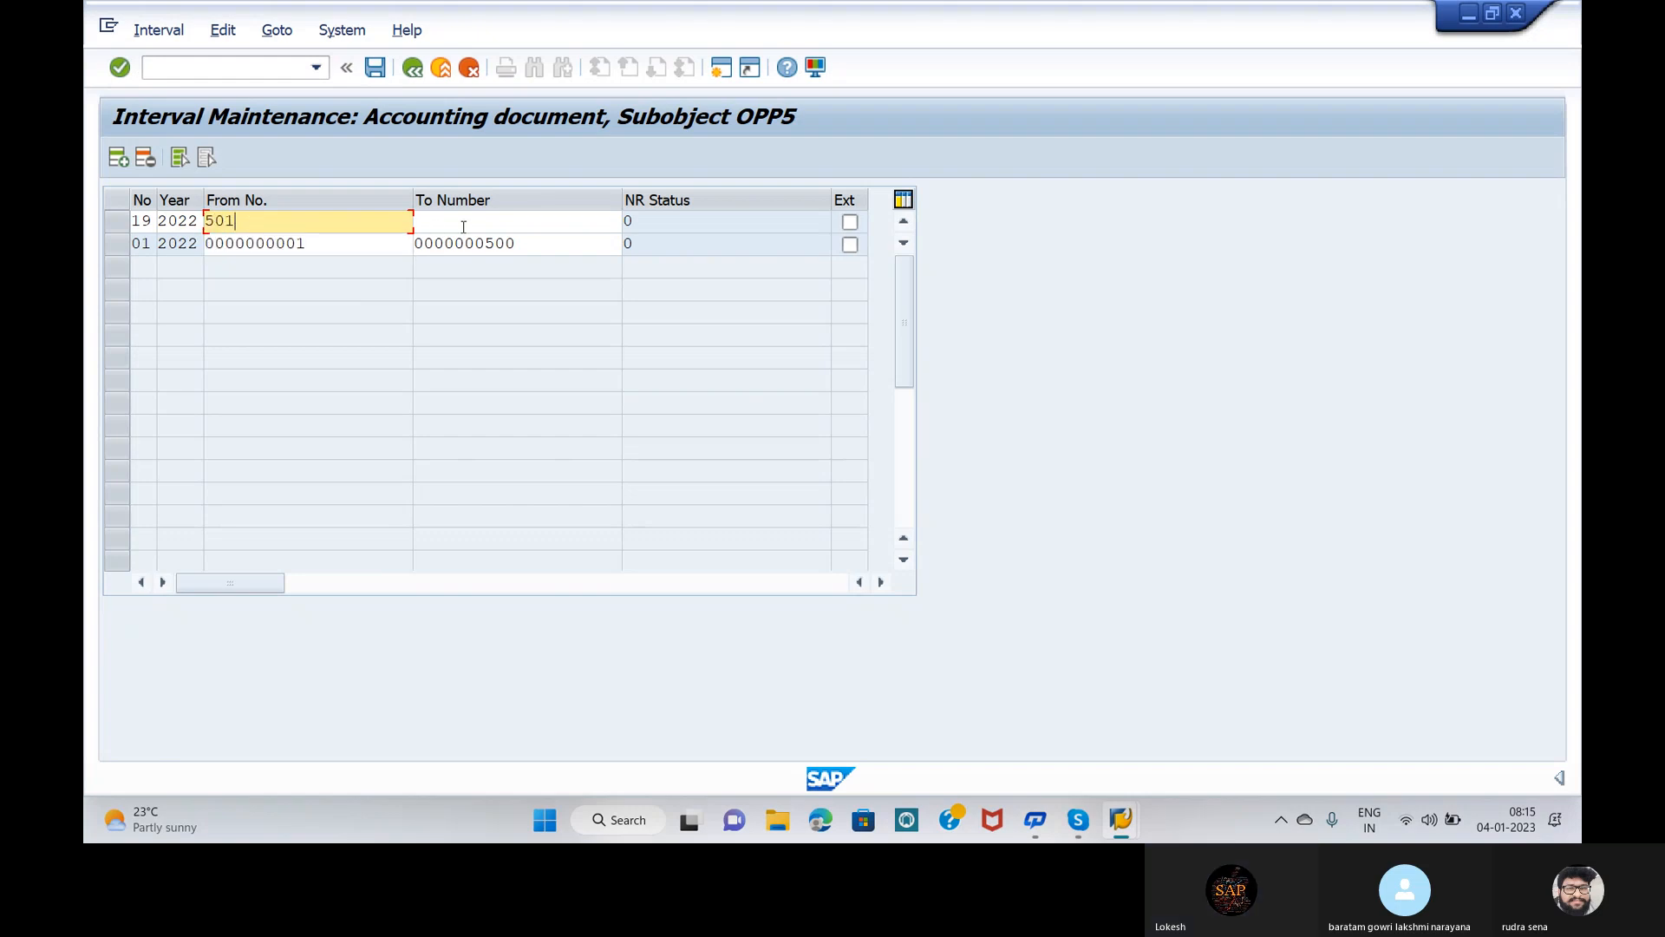
click(463, 222)
text(1000)
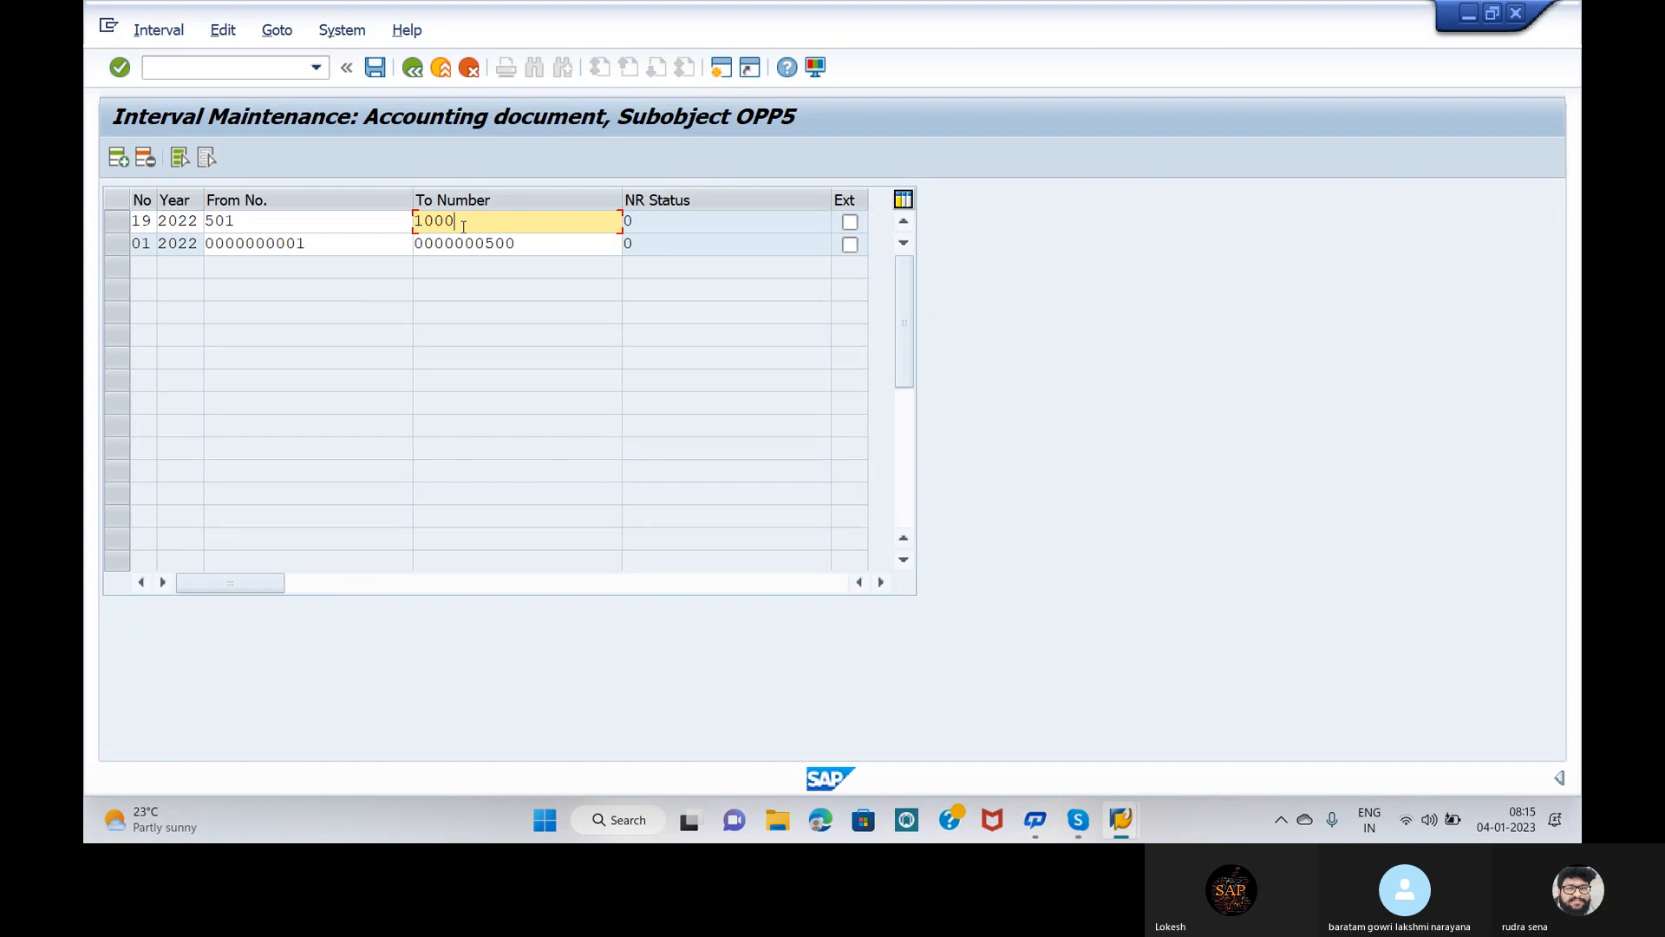
key(Return)
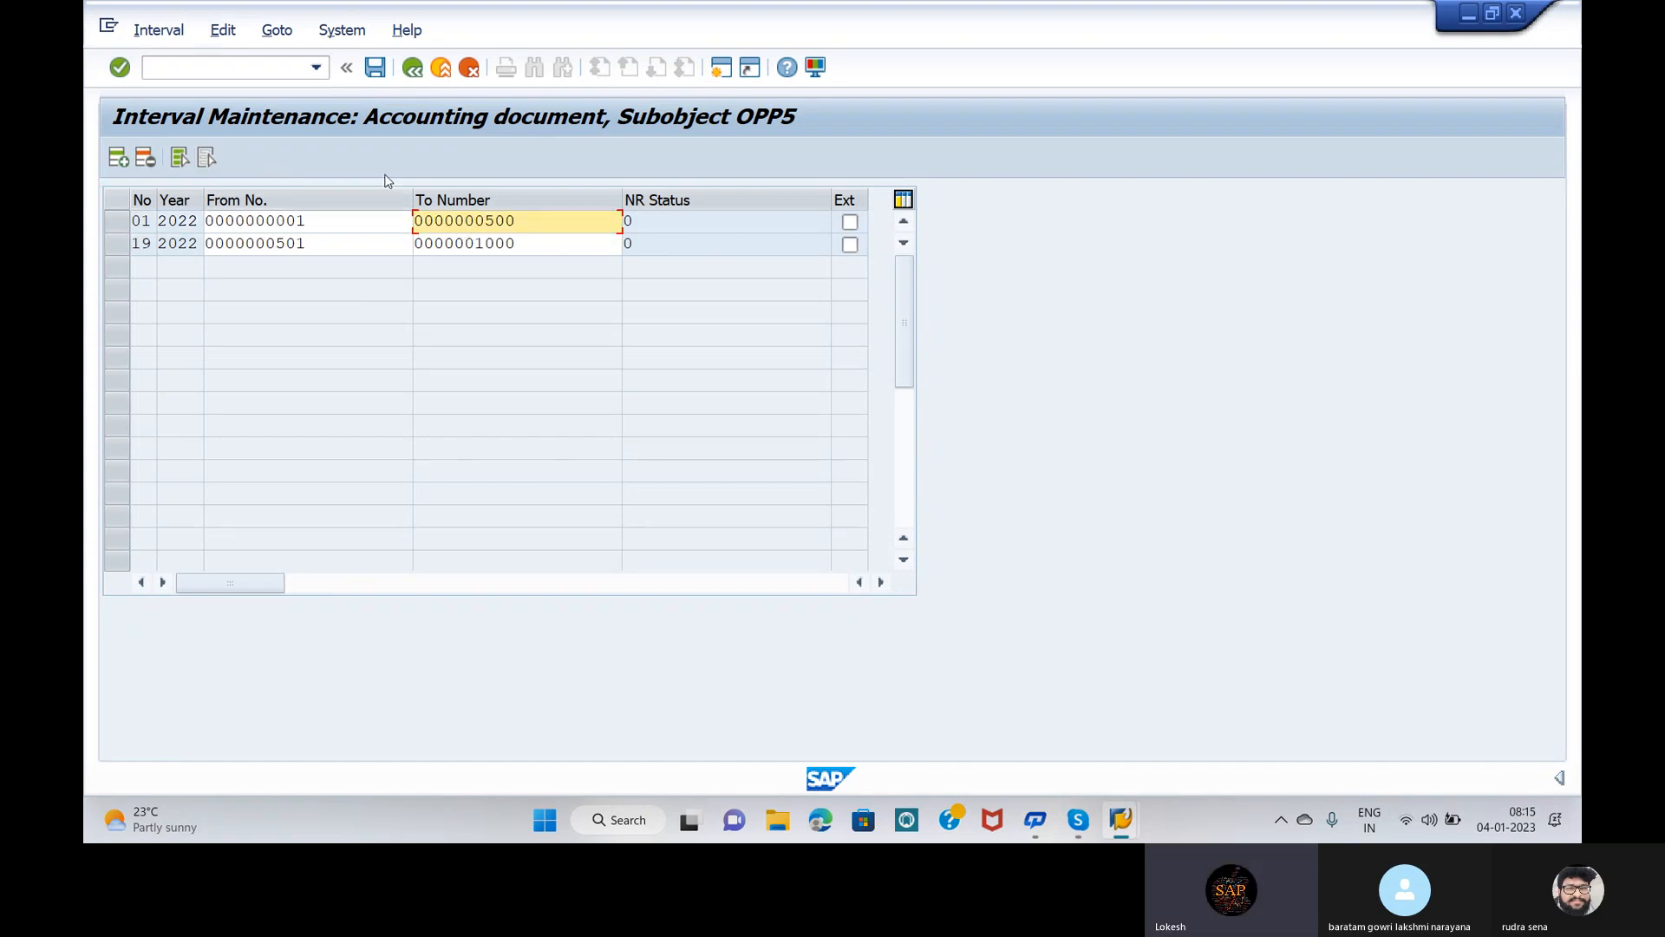
Step: Save the new interval, dismiss the transport notice, and return to Range Maintenance
click(376, 69)
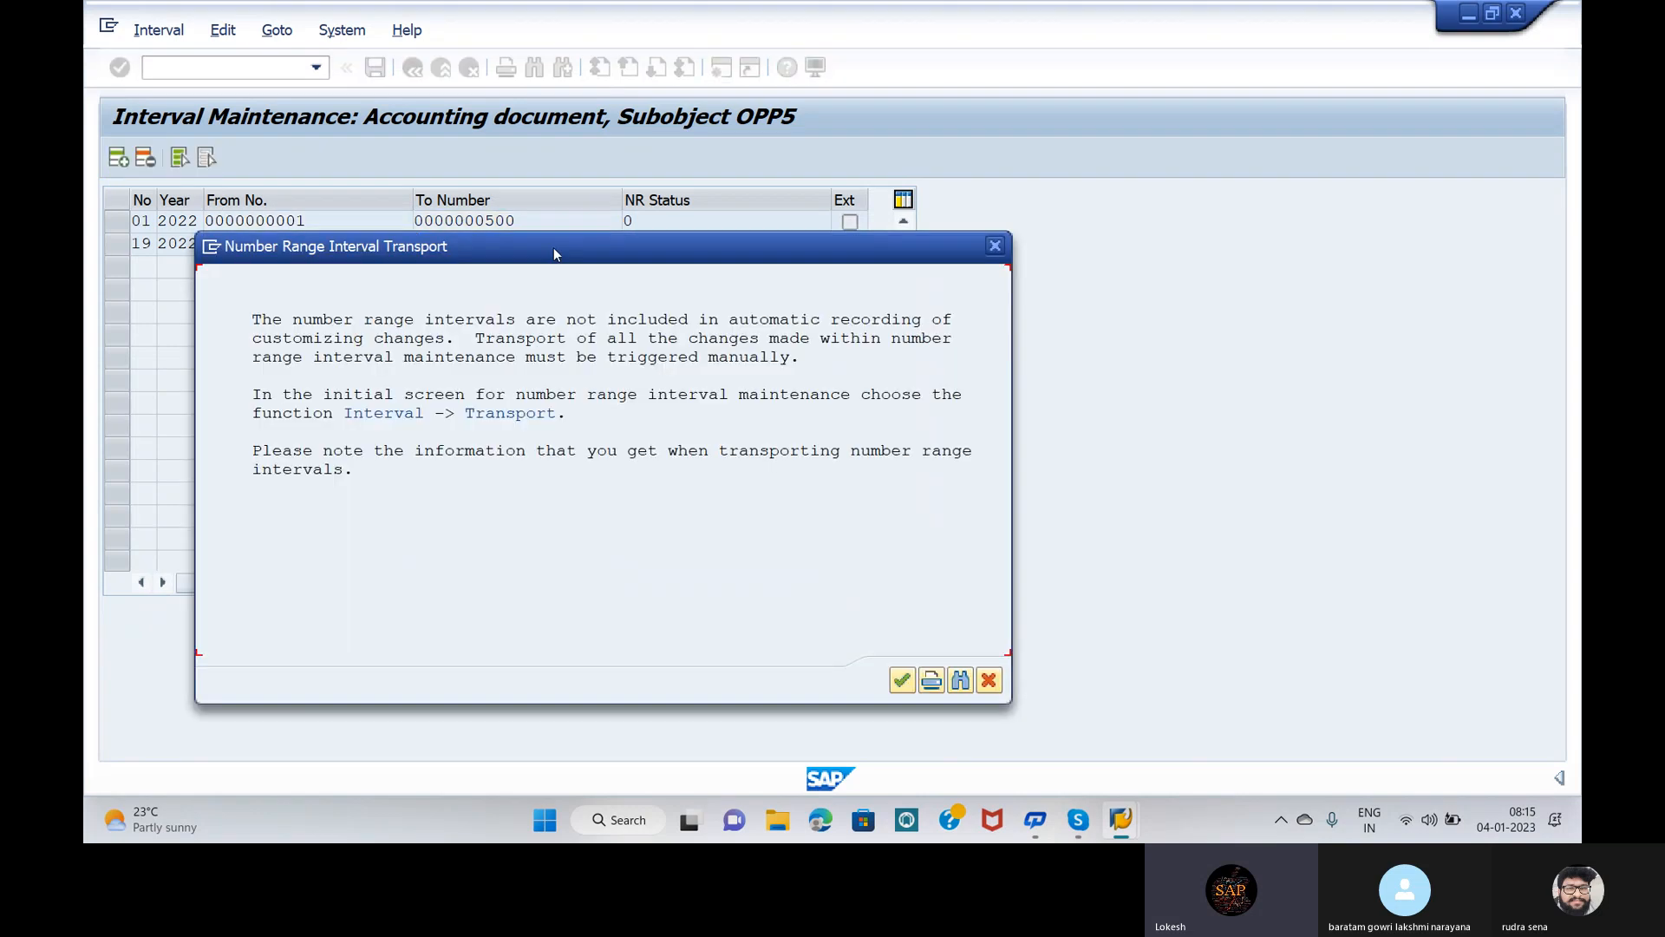
click(903, 680)
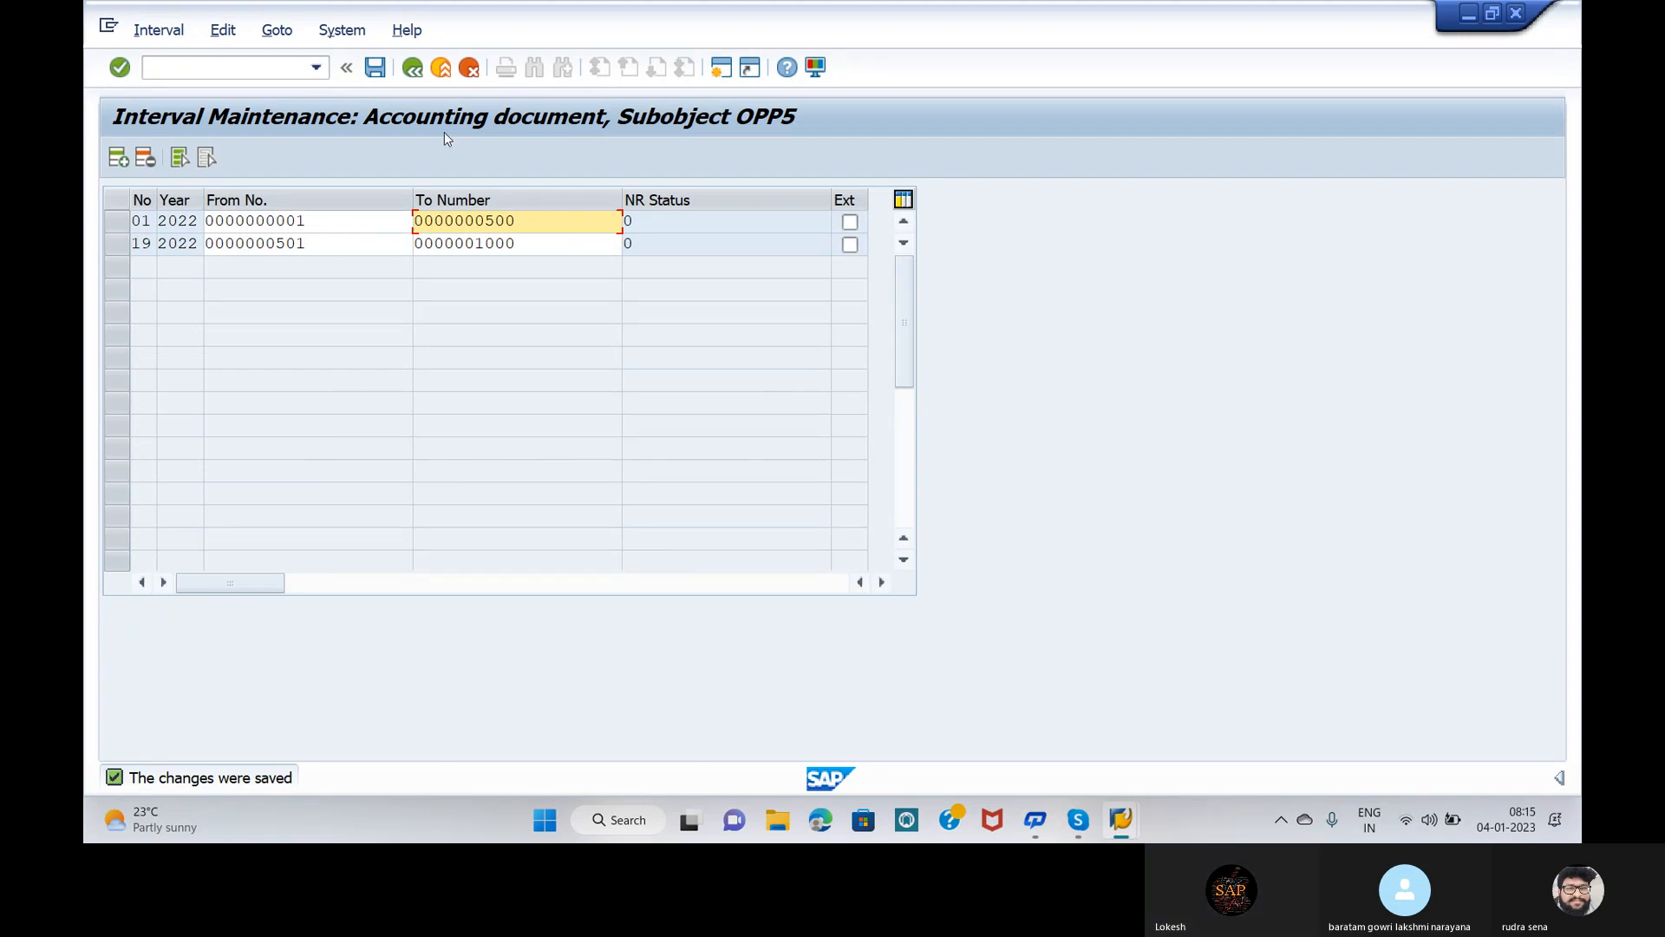
key(F3)
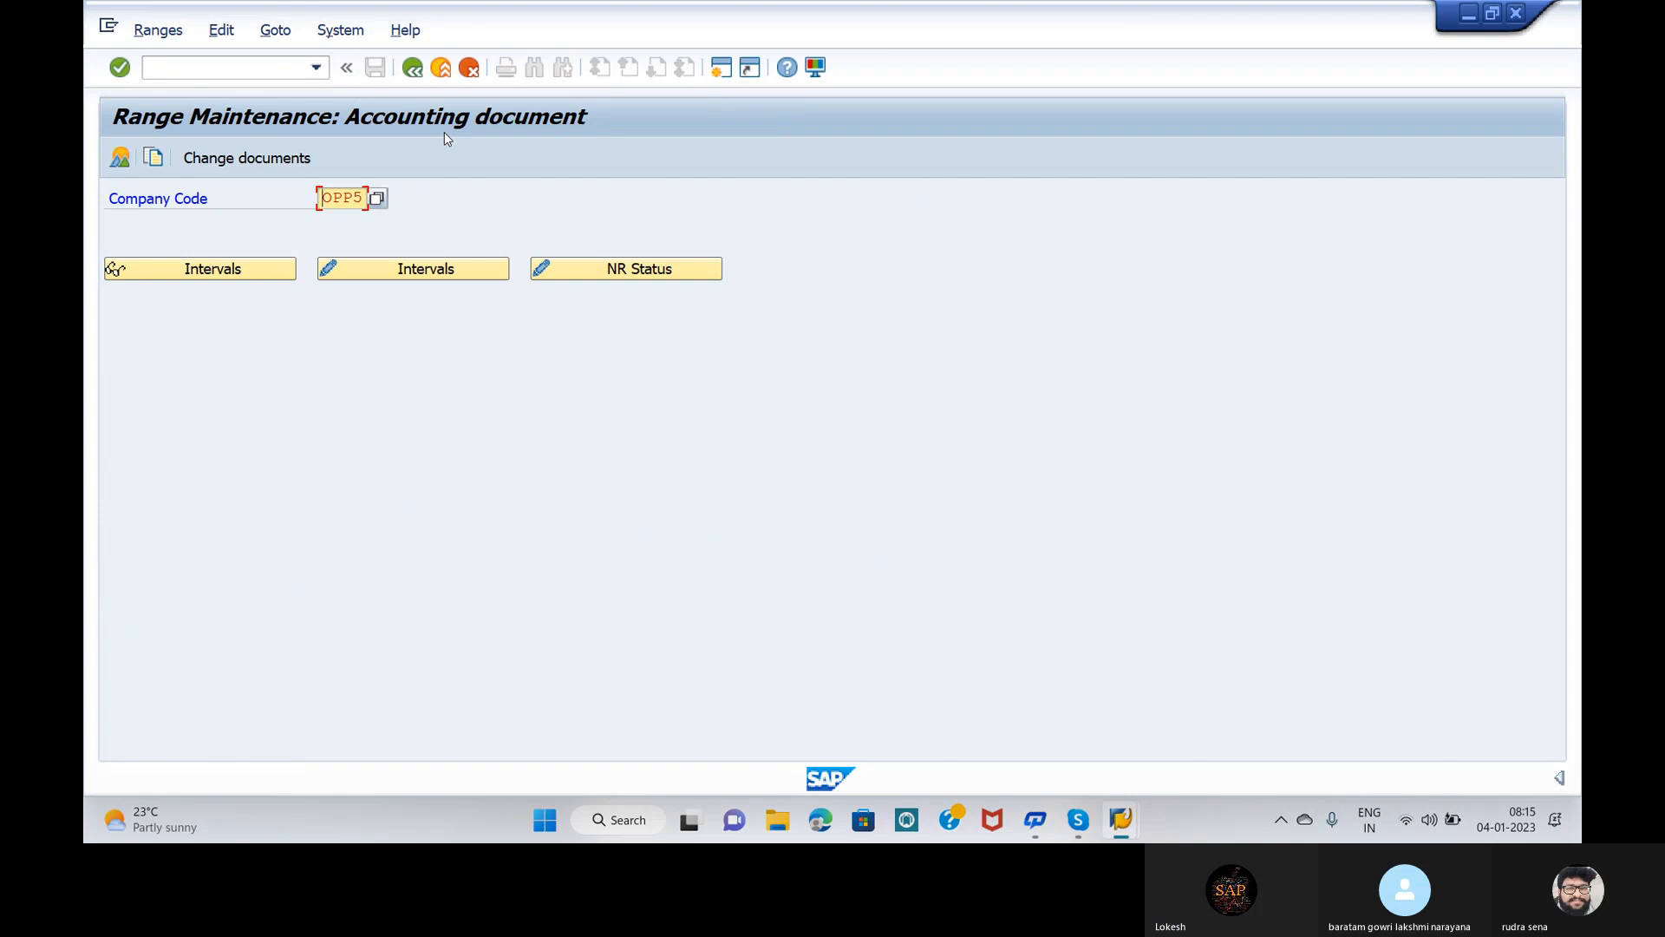
Step: Back out to the Document Types list and position it on DR, Customer invoice
key(F3)
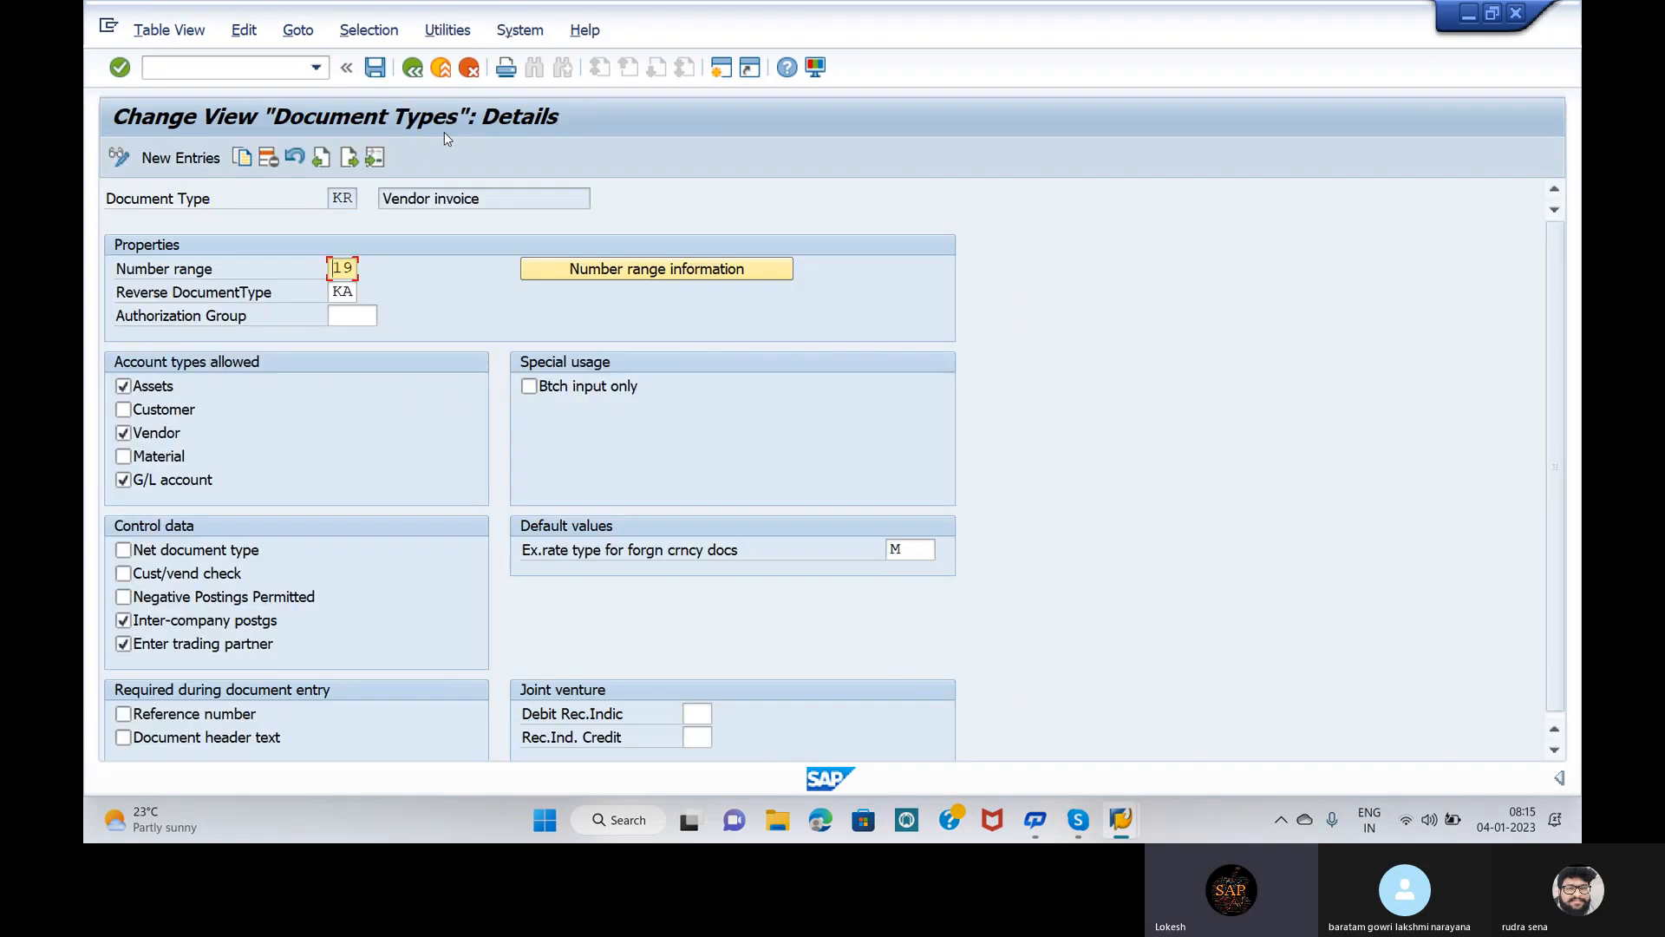
key(F3)
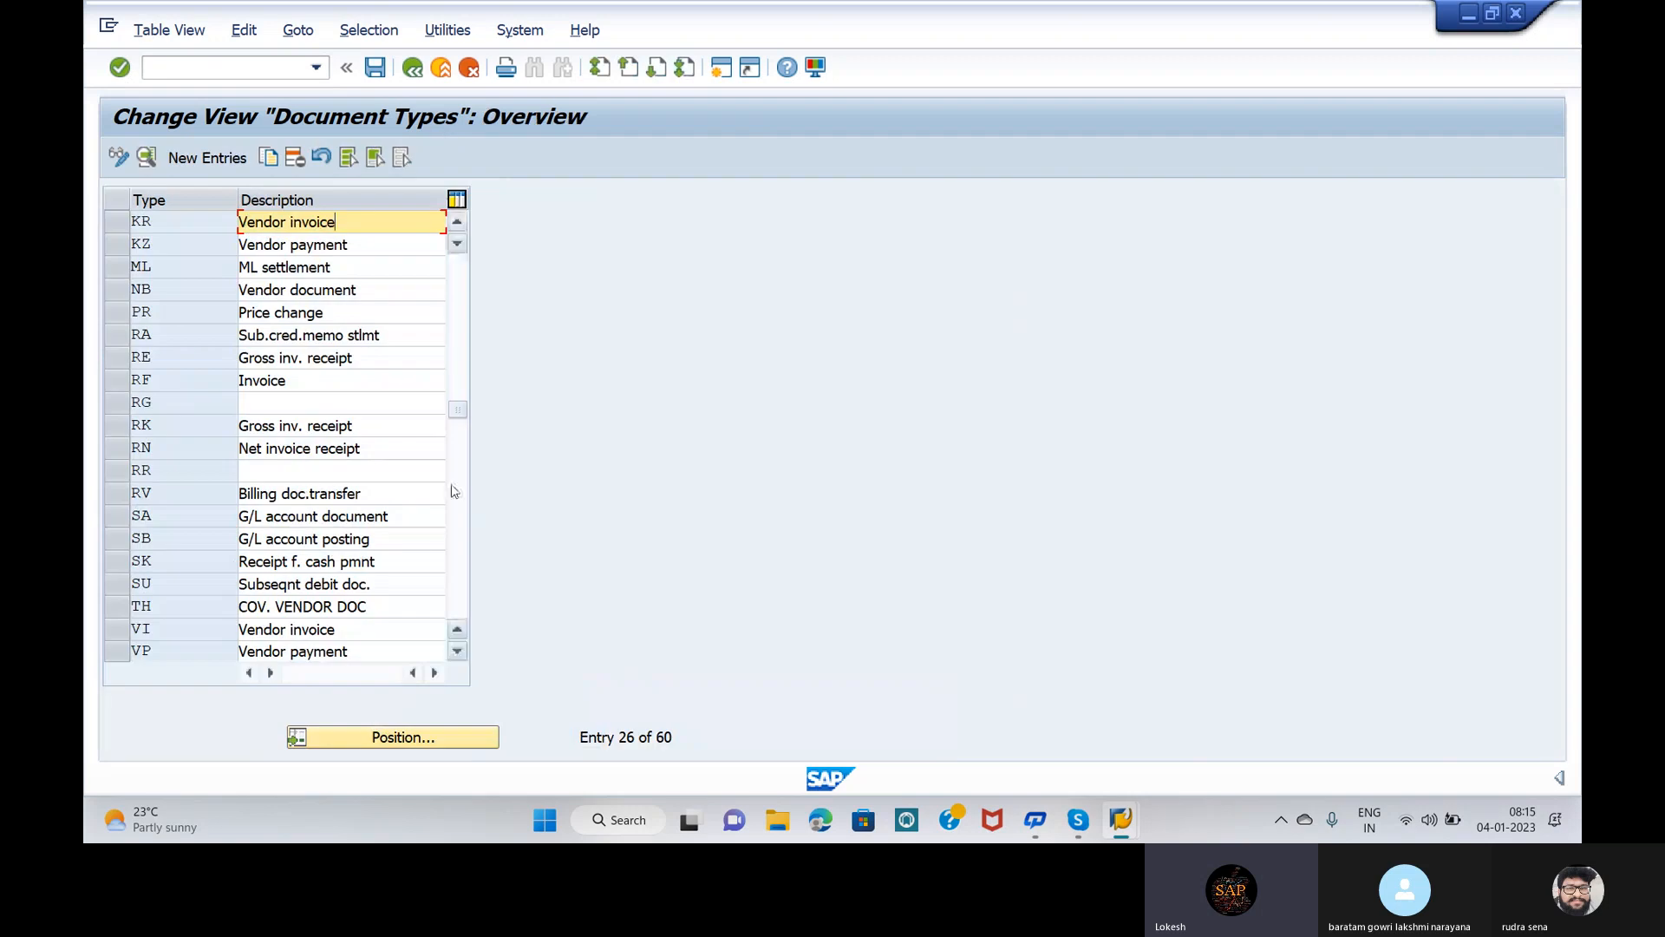
click(405, 738)
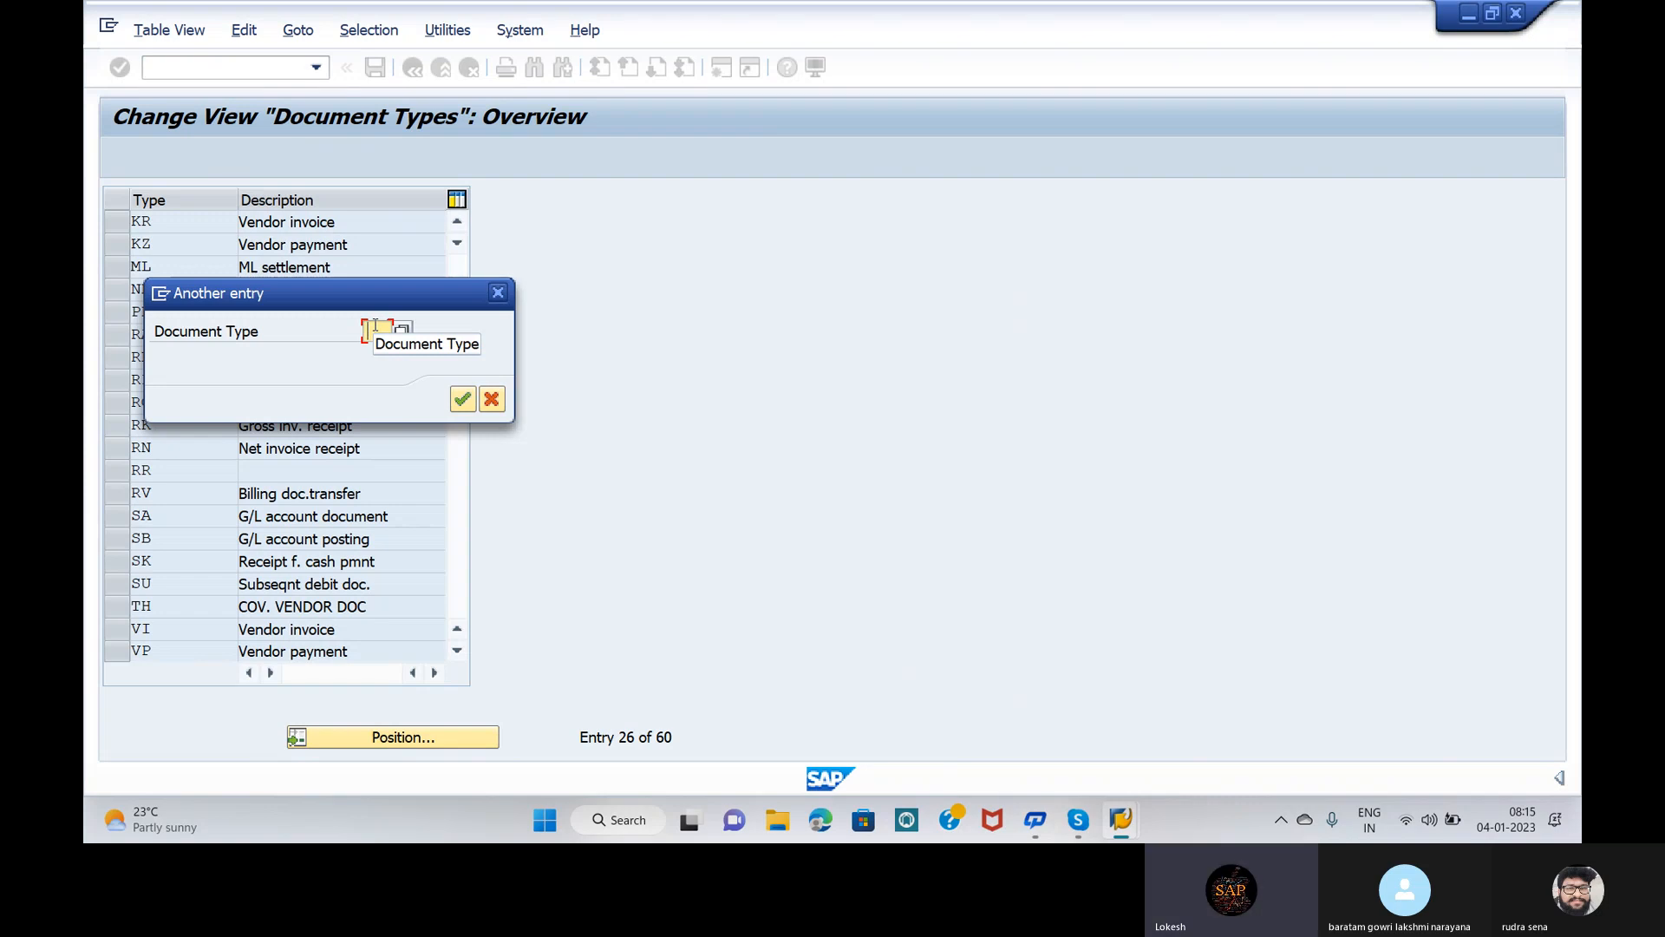
text(BR)
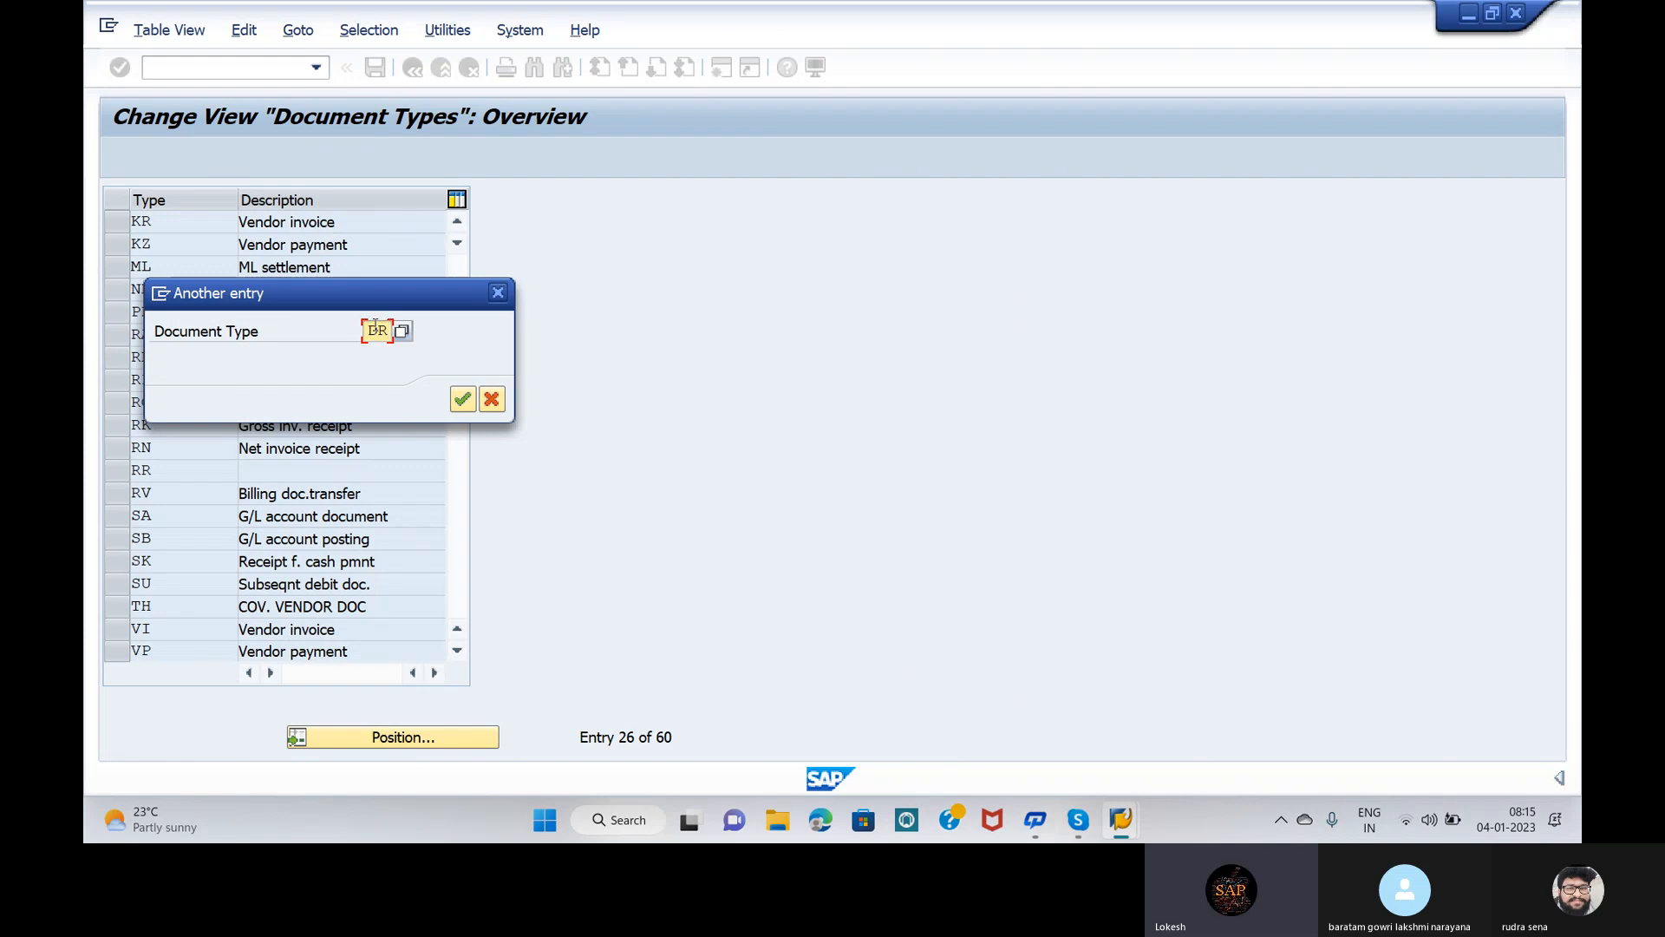
click(461, 404)
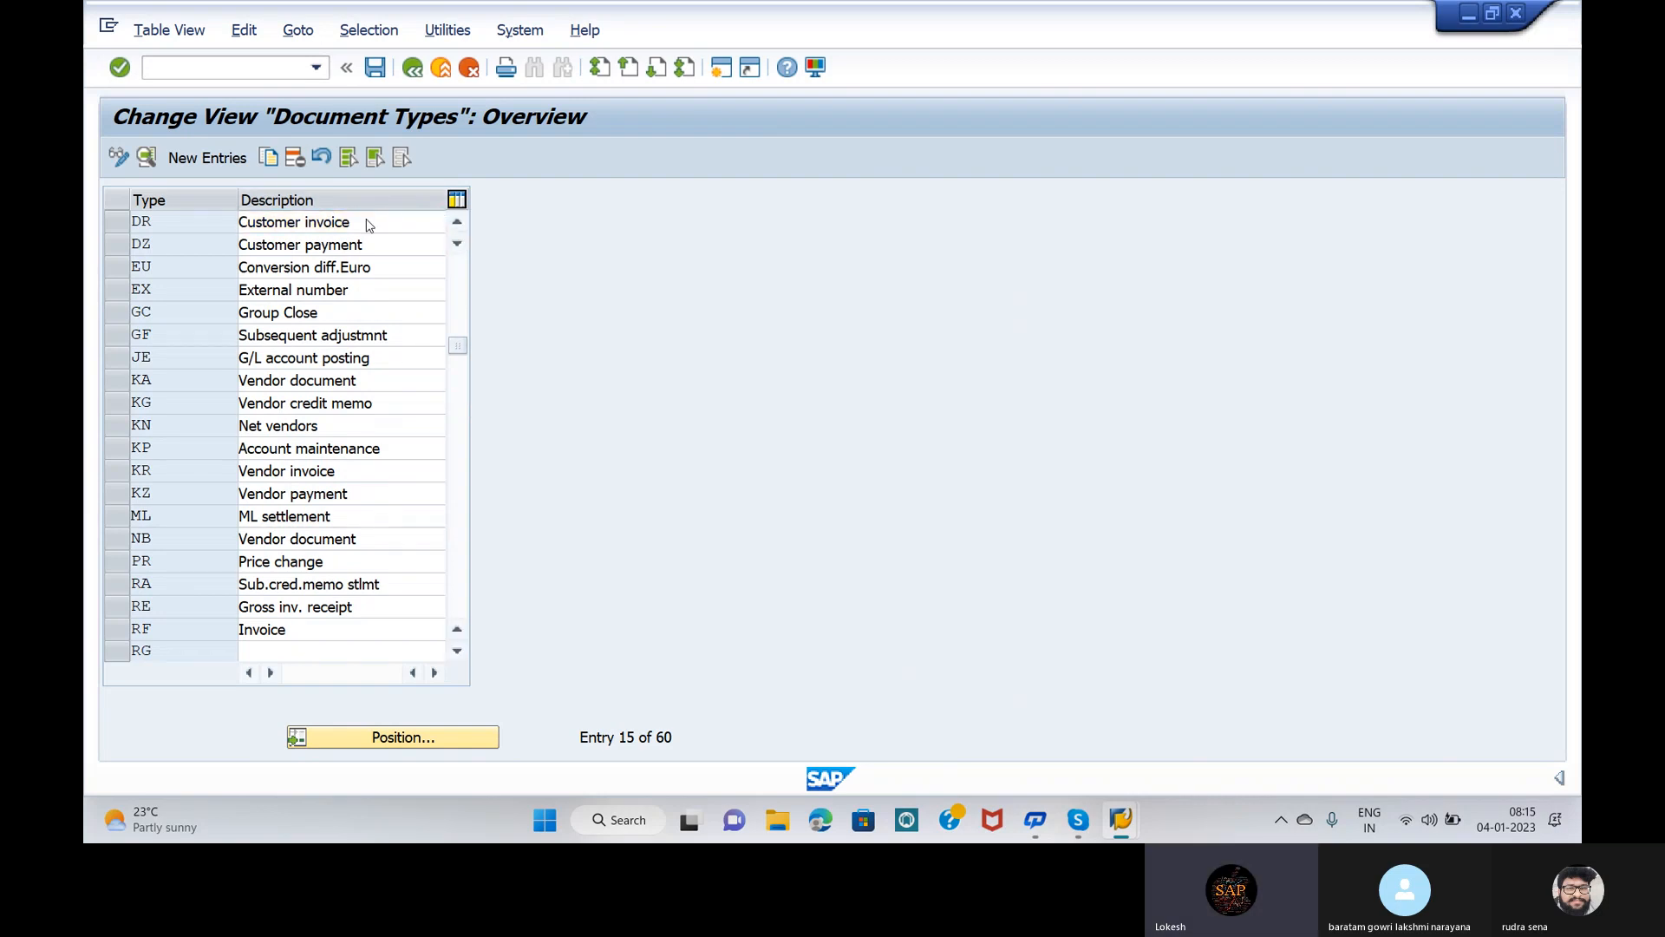
Step: Change DR's number range to 18, save under the customizing request, then open number range information
double_click(368, 219)
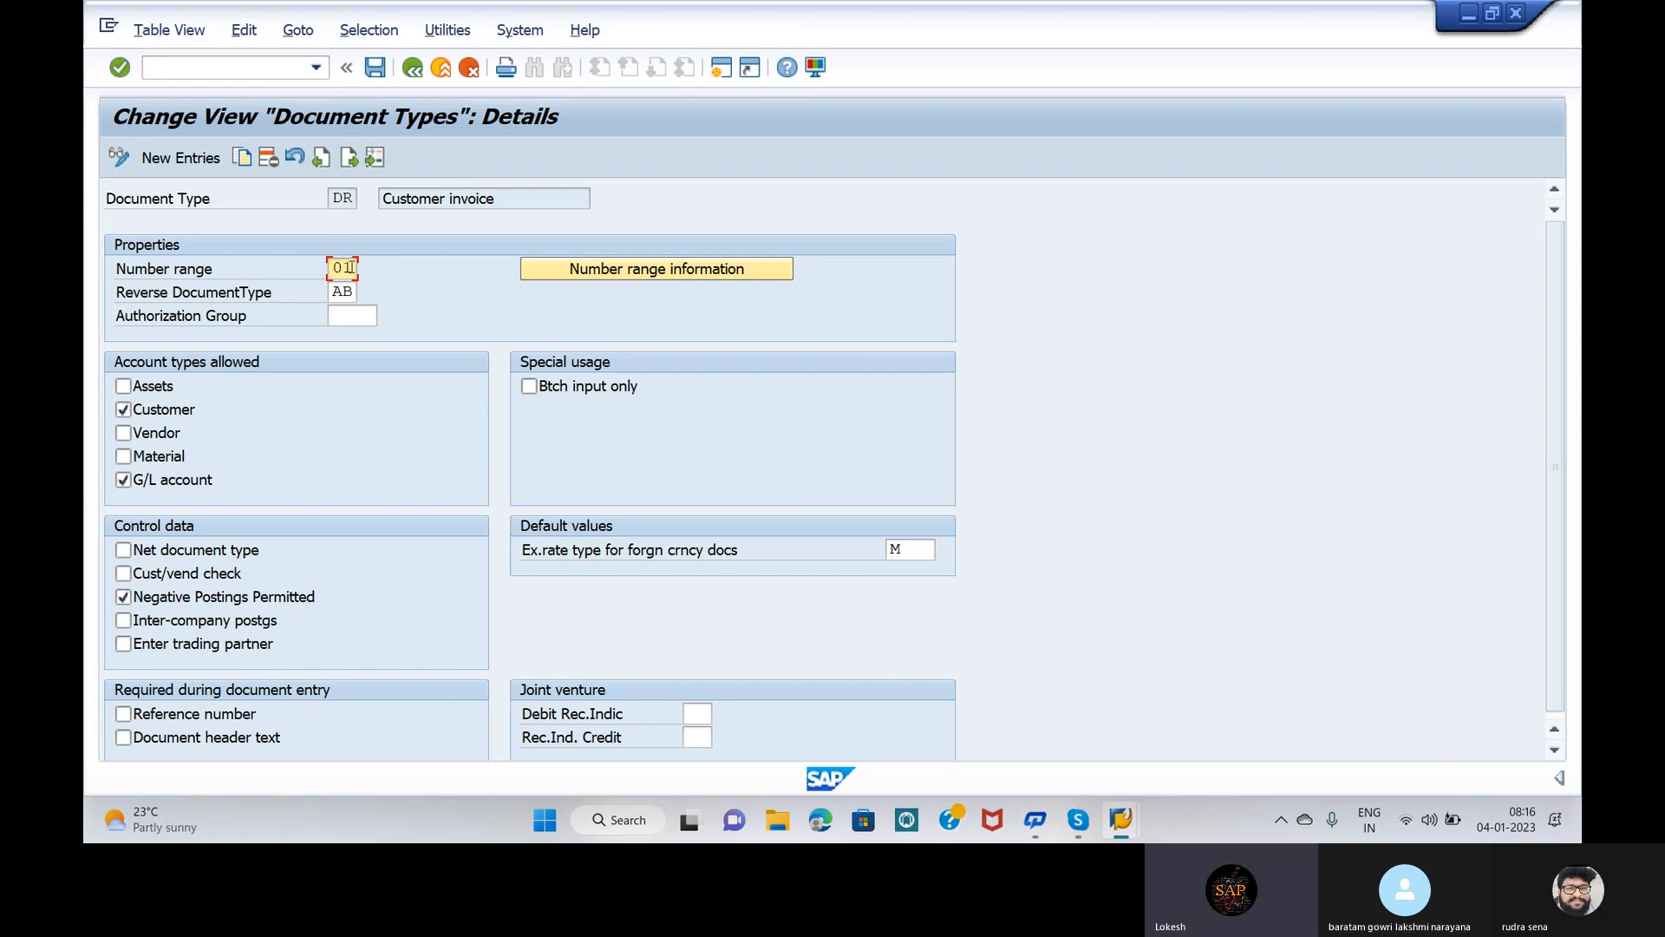
key(Delete)
text(8)
click(379, 68)
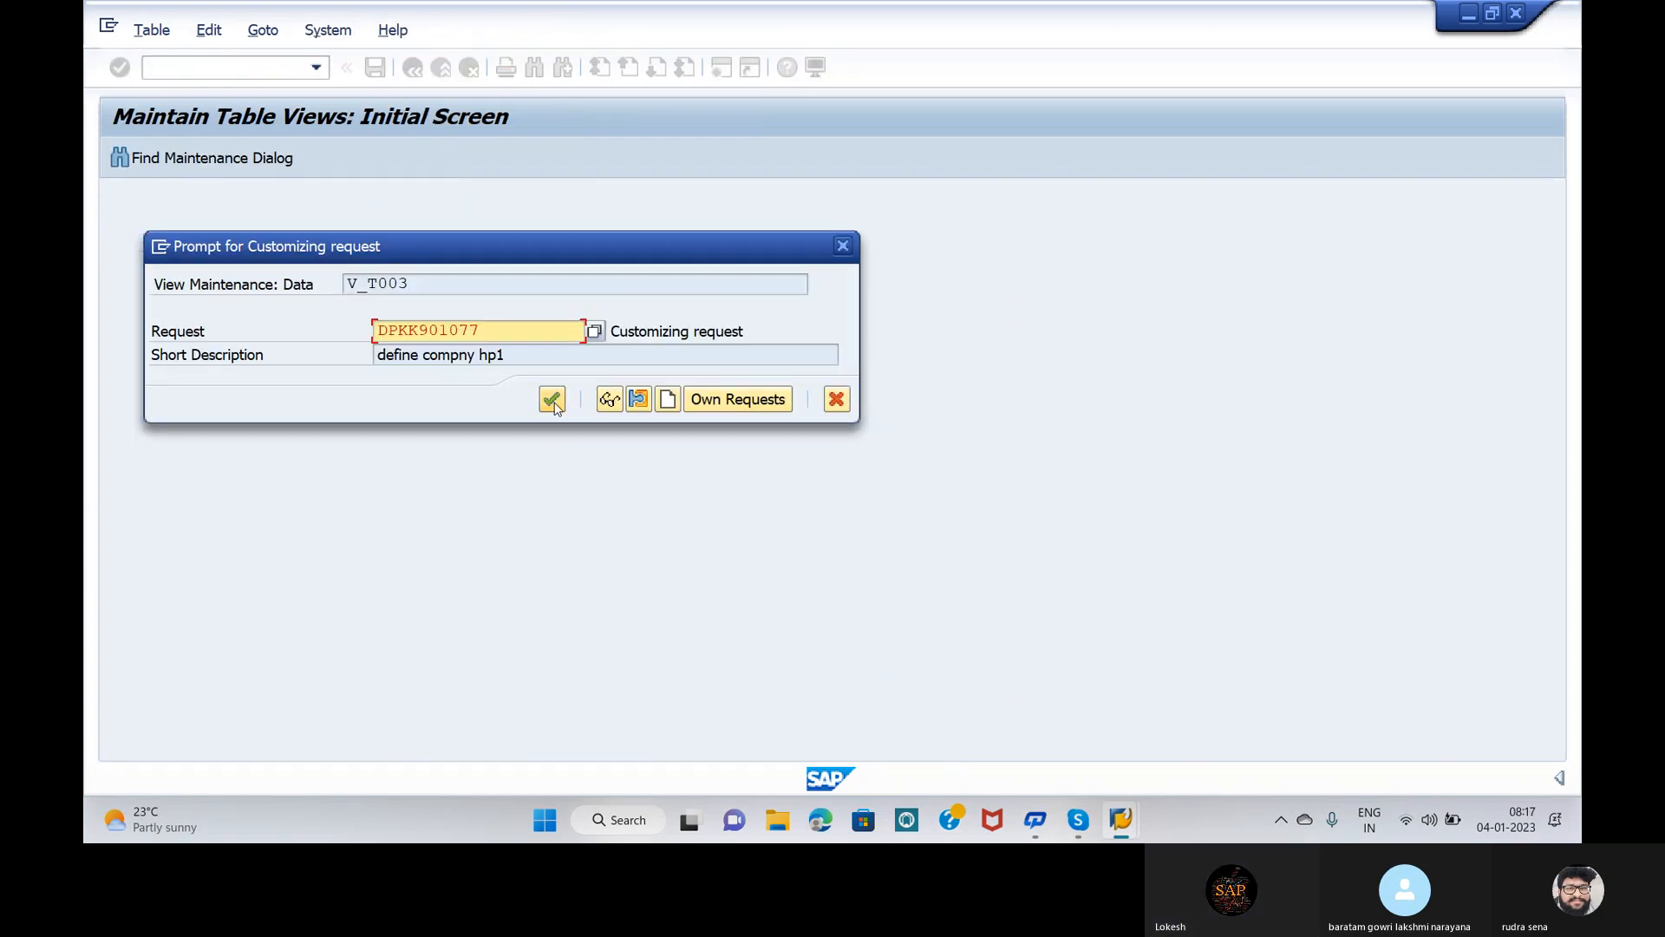
click(552, 401)
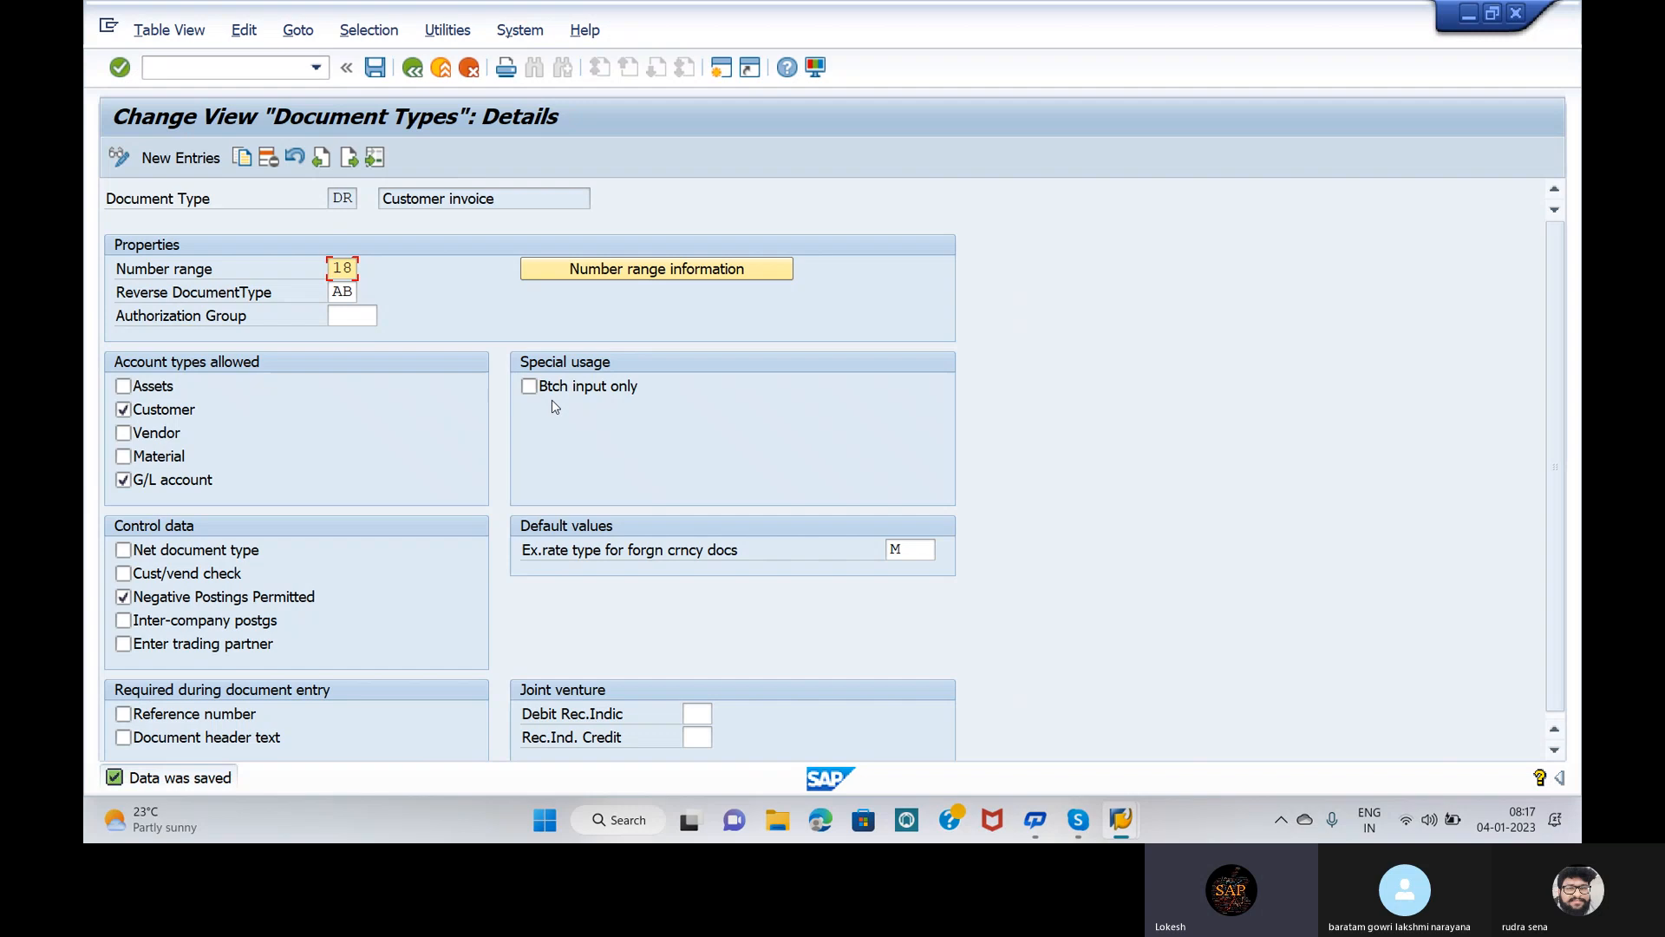
click(668, 269)
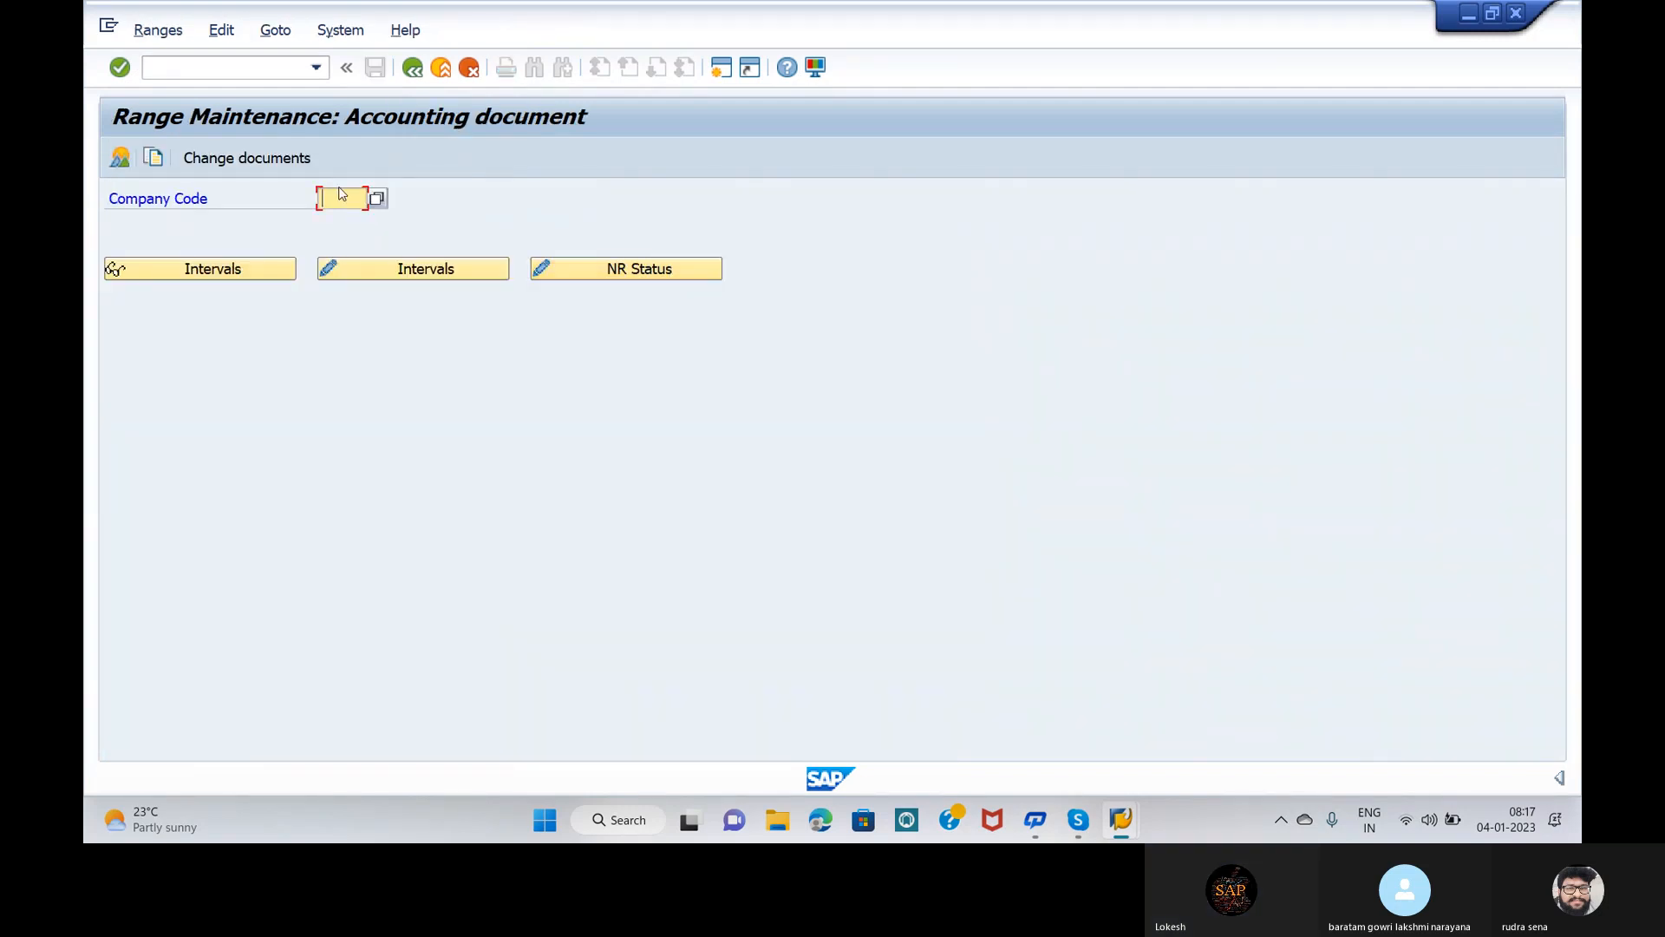
Step: Open interval maintenance for company code OPP5
text(OPP)
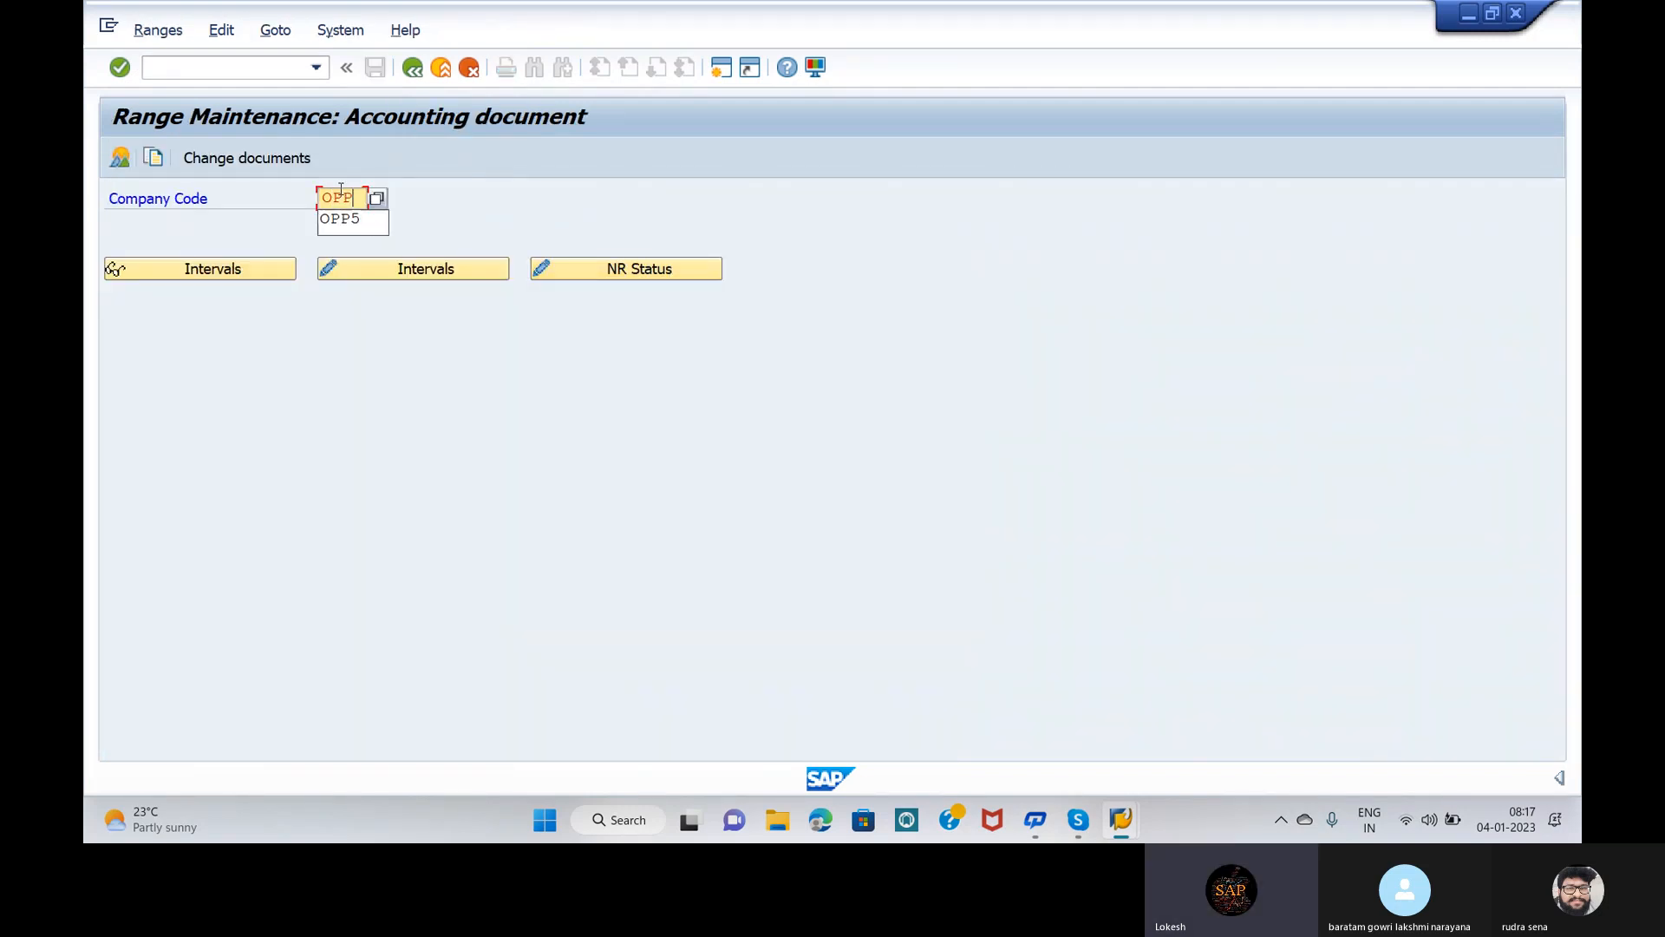
click(341, 190)
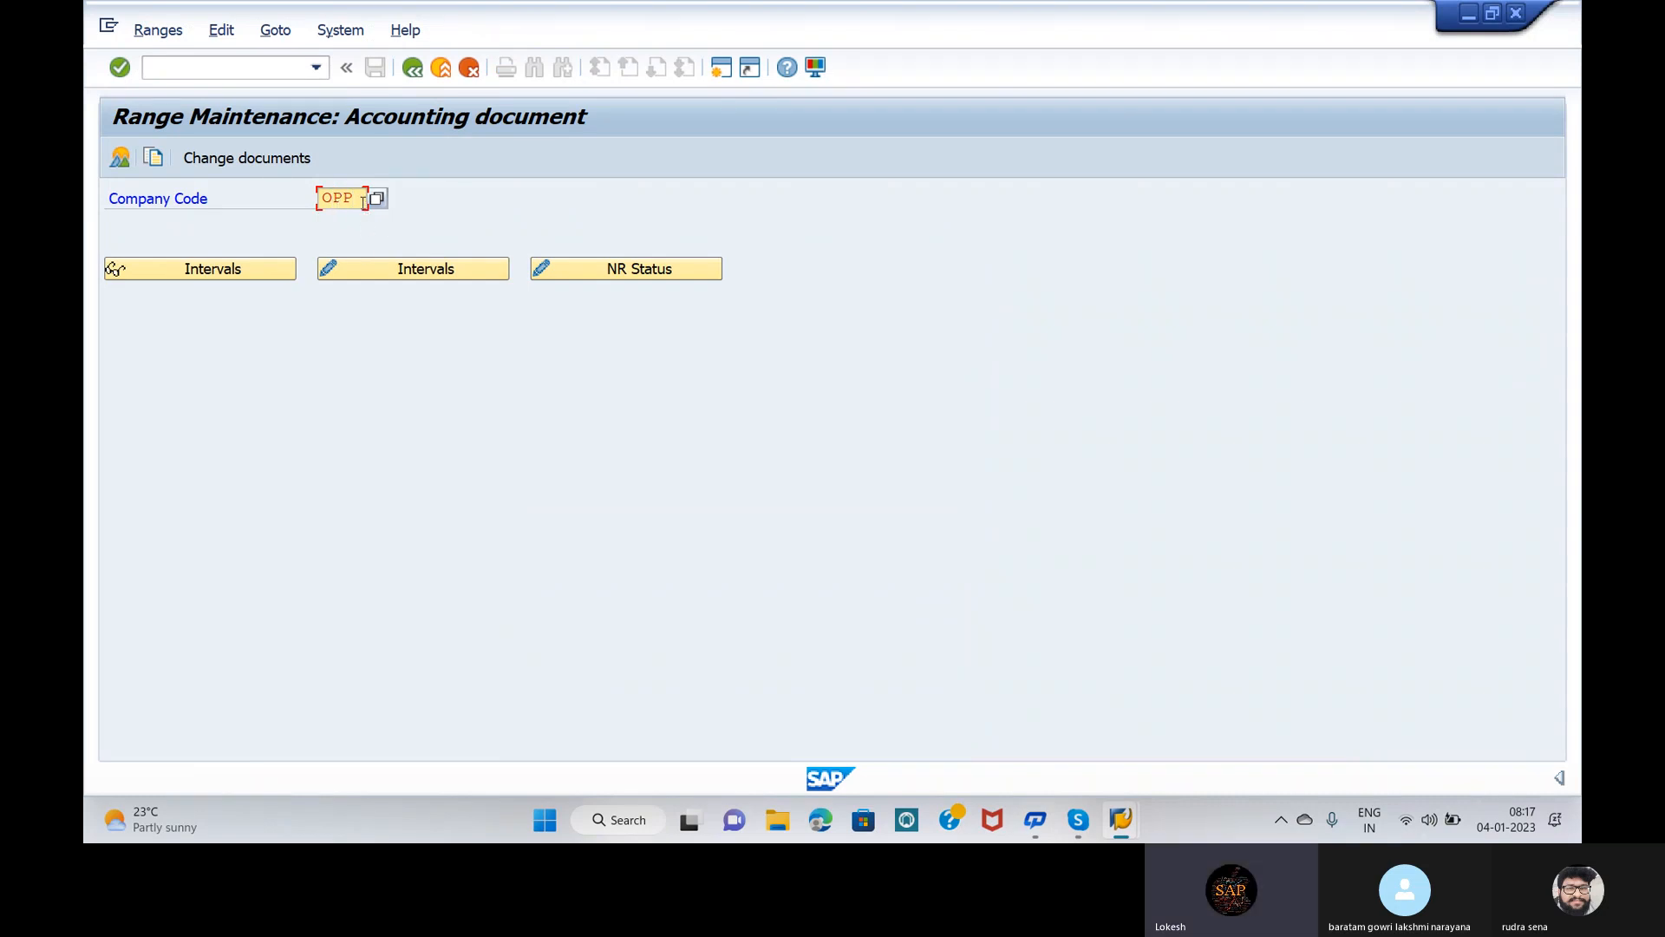
text(5)
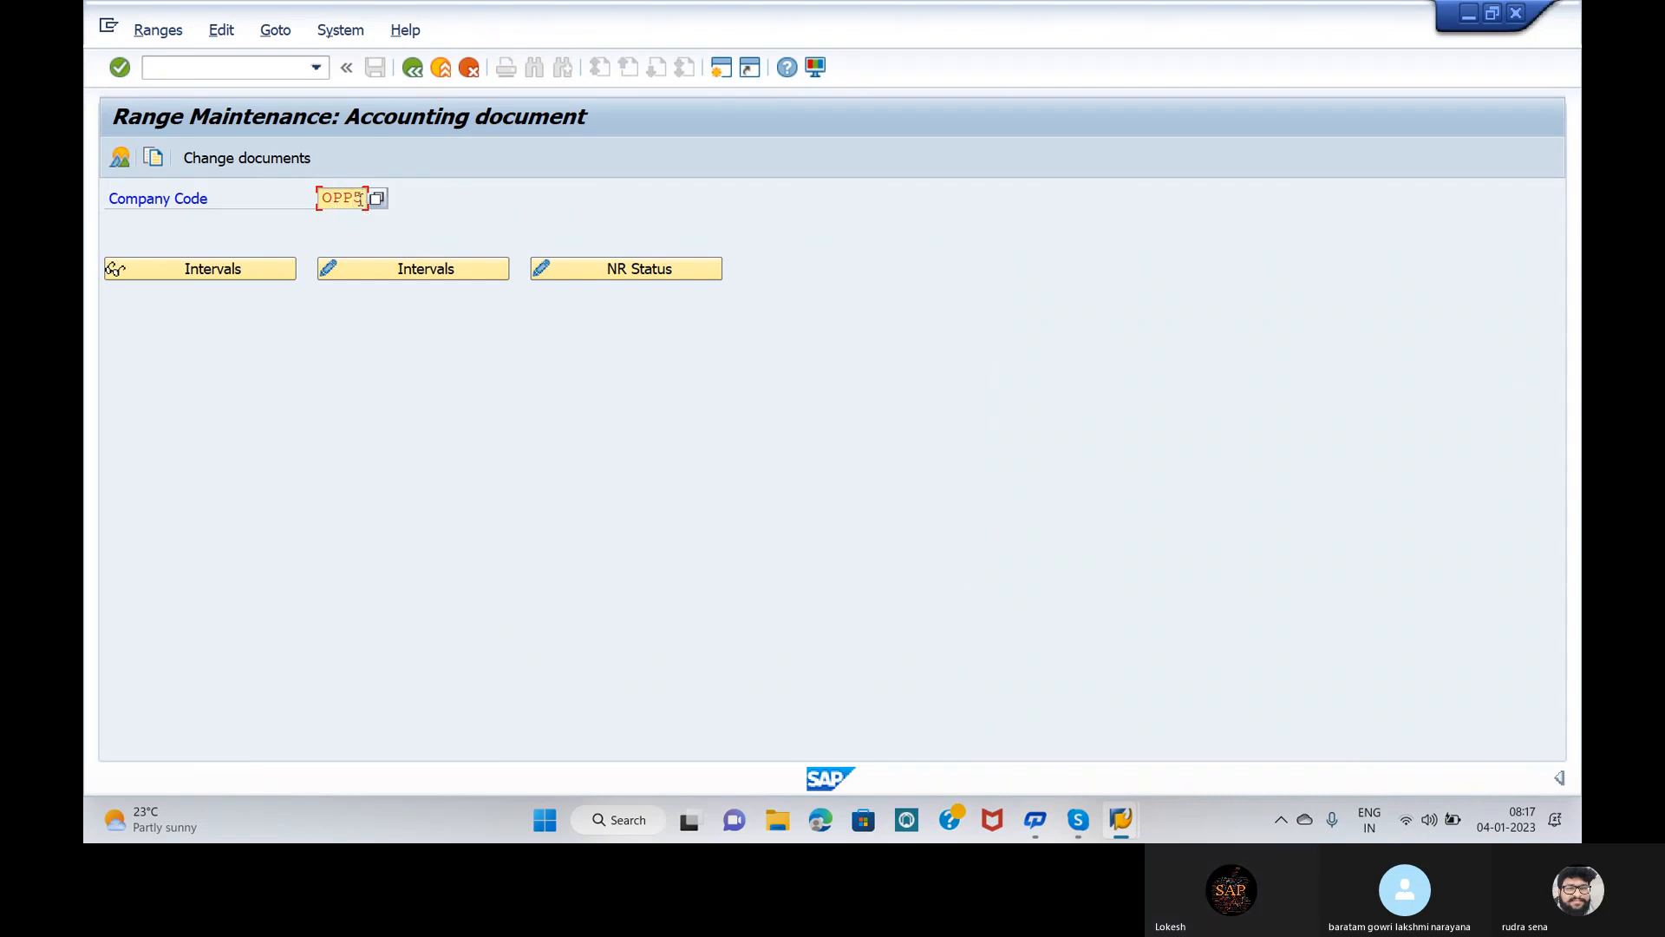
click(387, 267)
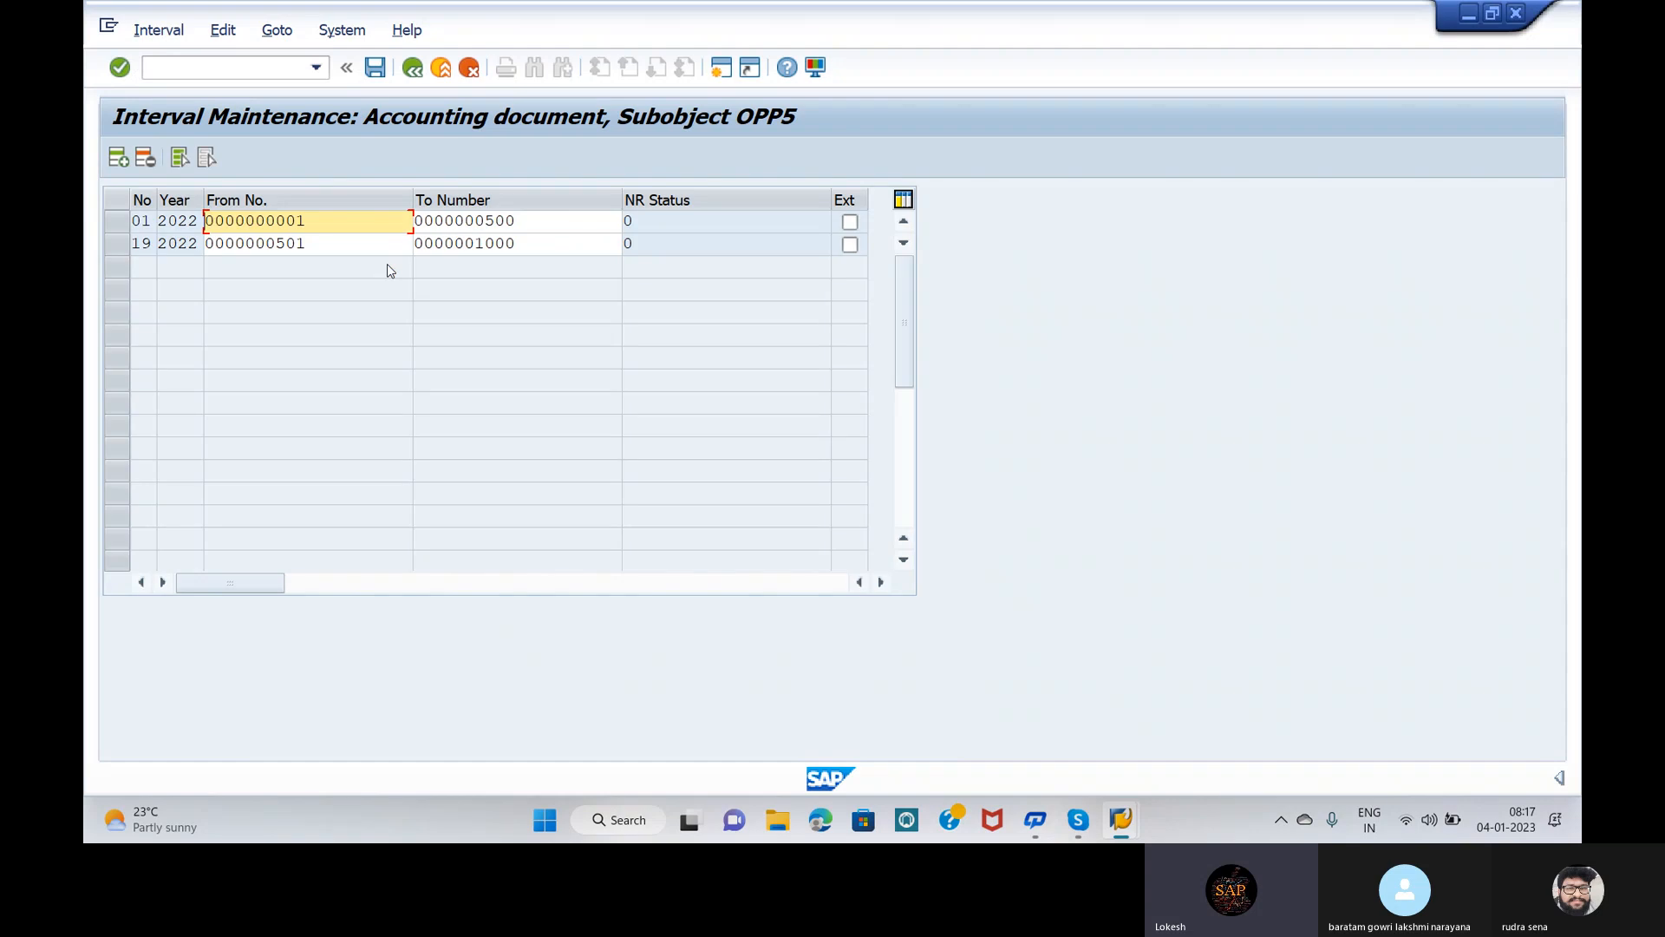
Step: Add interval 18 for year 2022 running from 1001 to 1500
click(118, 157)
text(18)
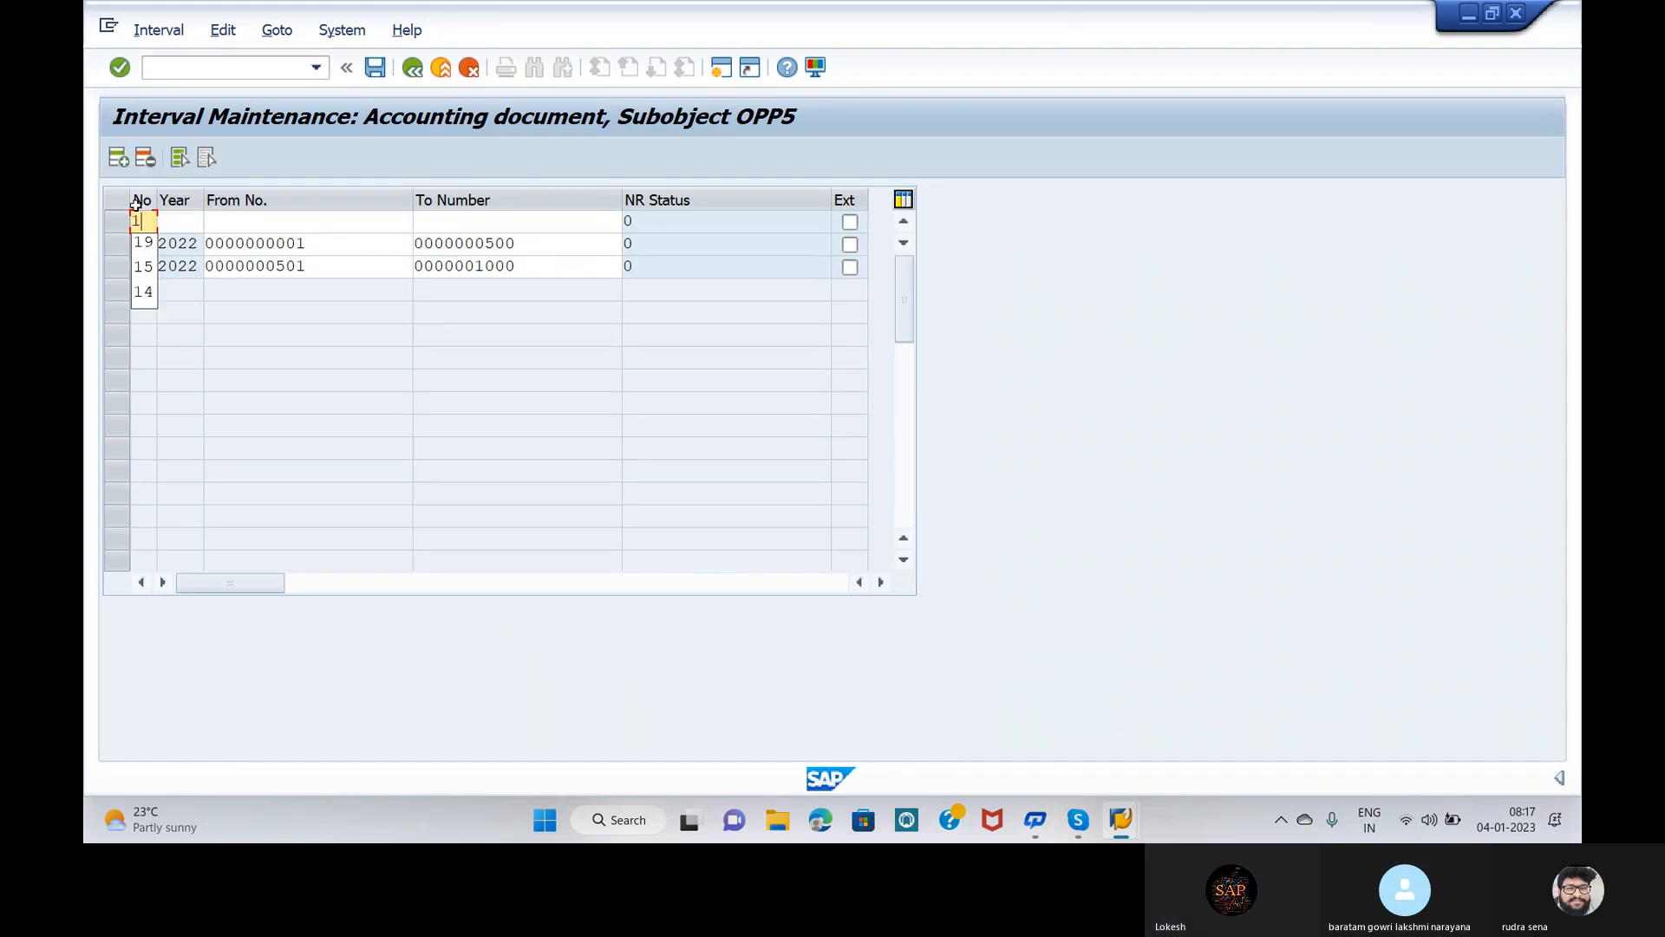
click(179, 220)
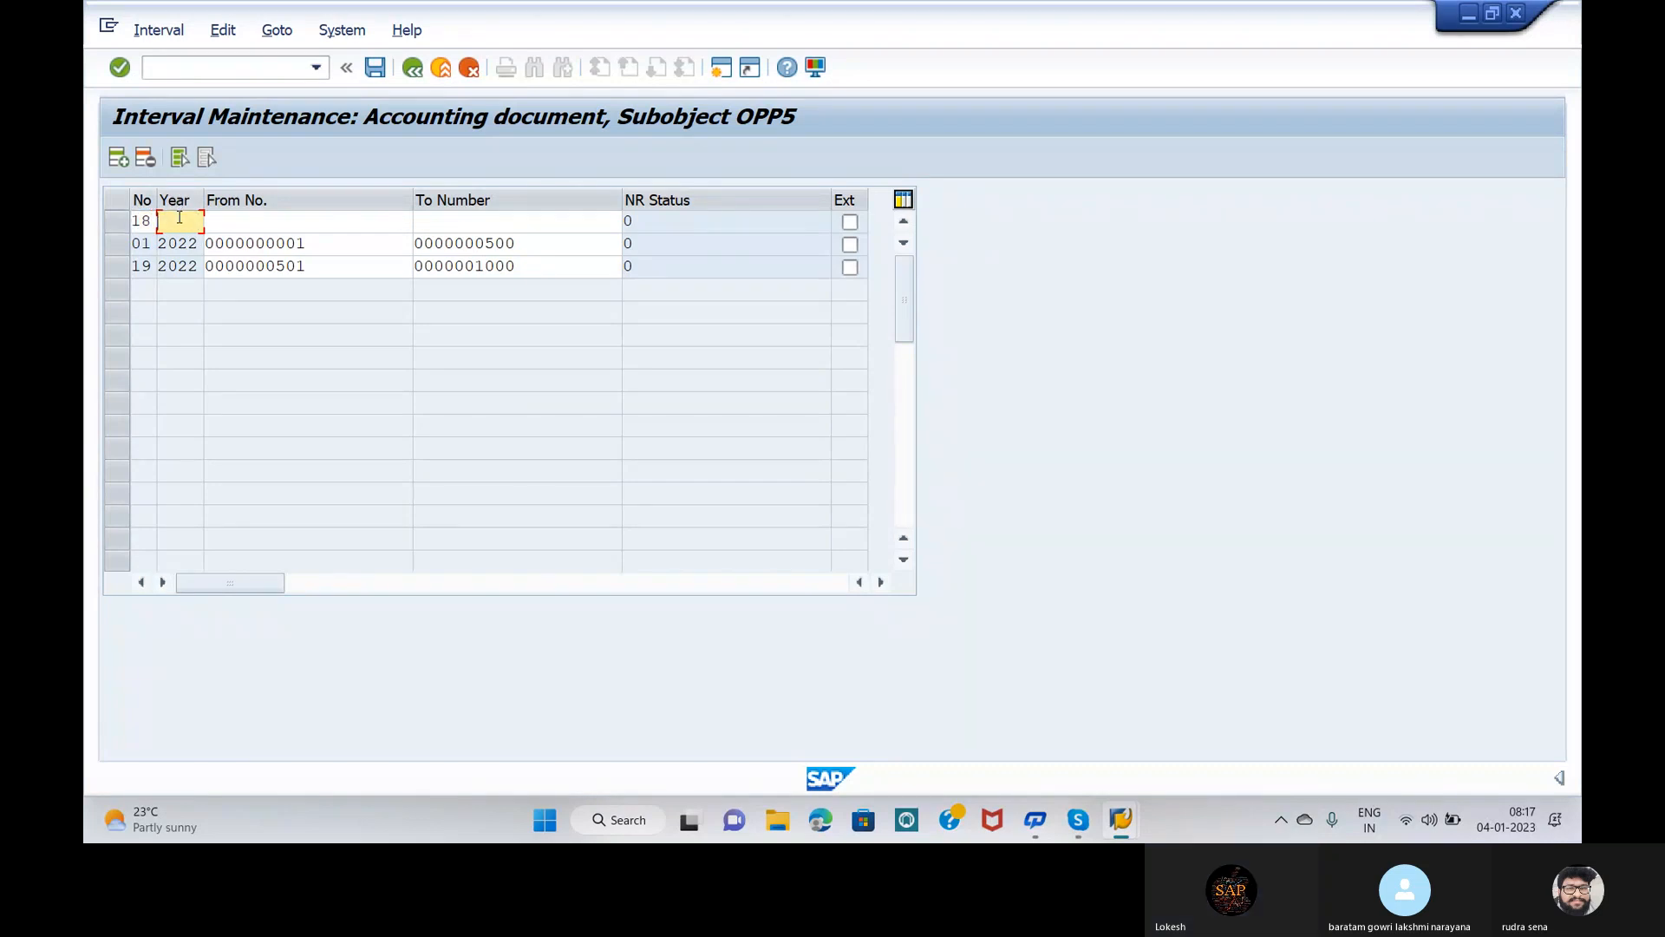
text(2022)
click(225, 222)
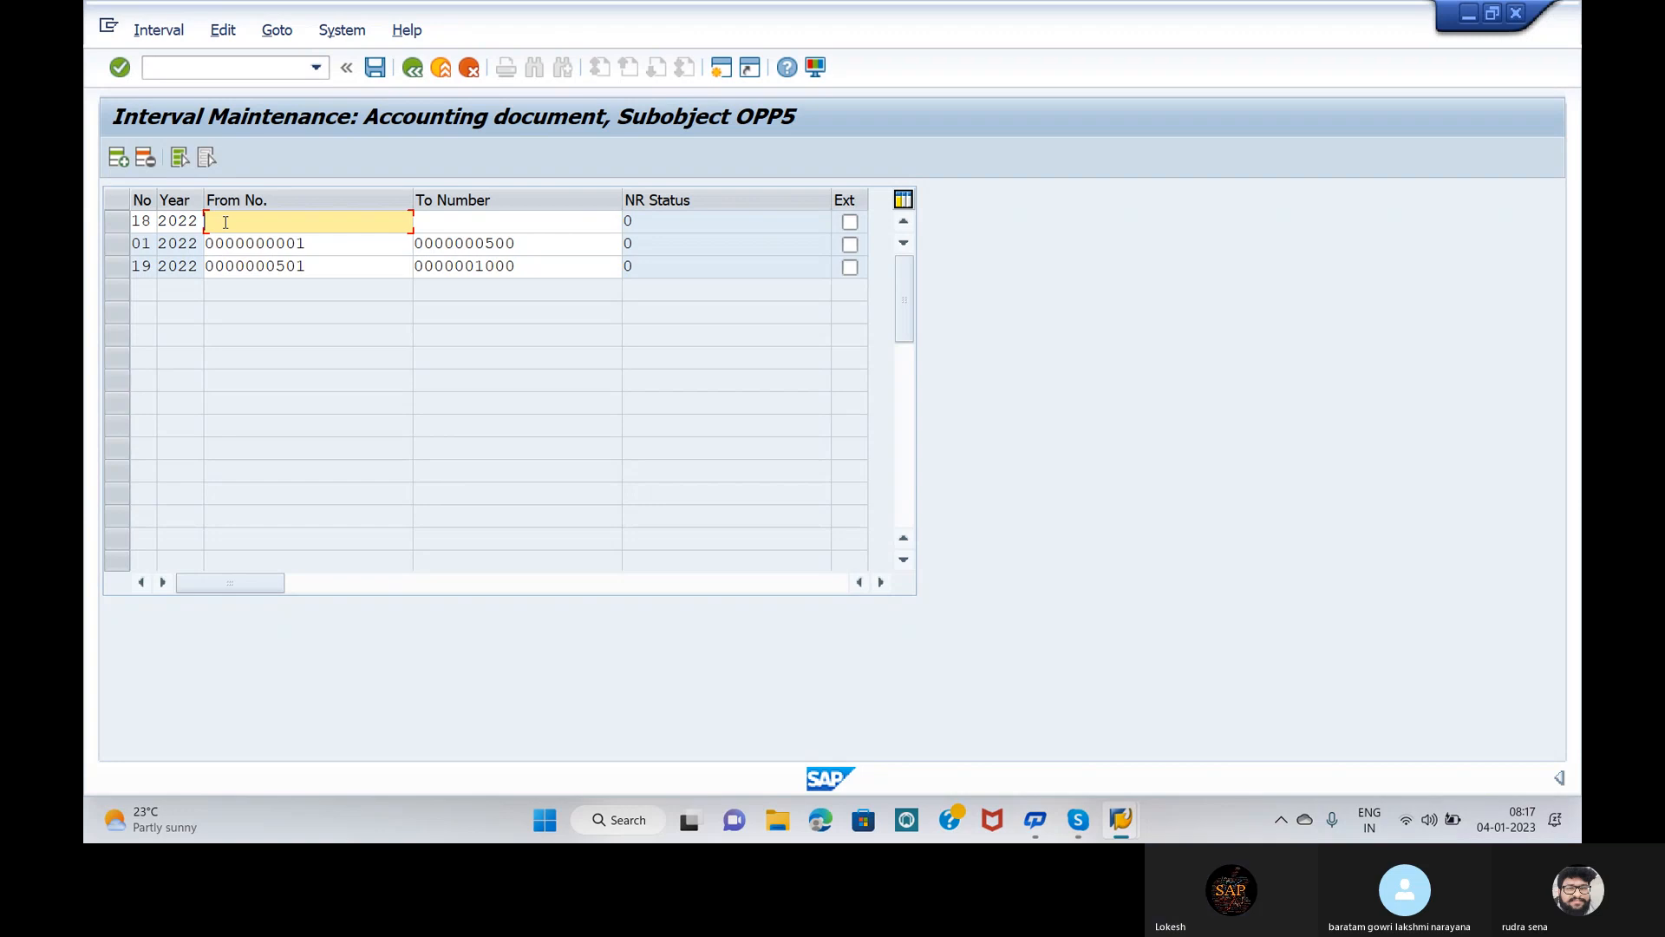
text(100)
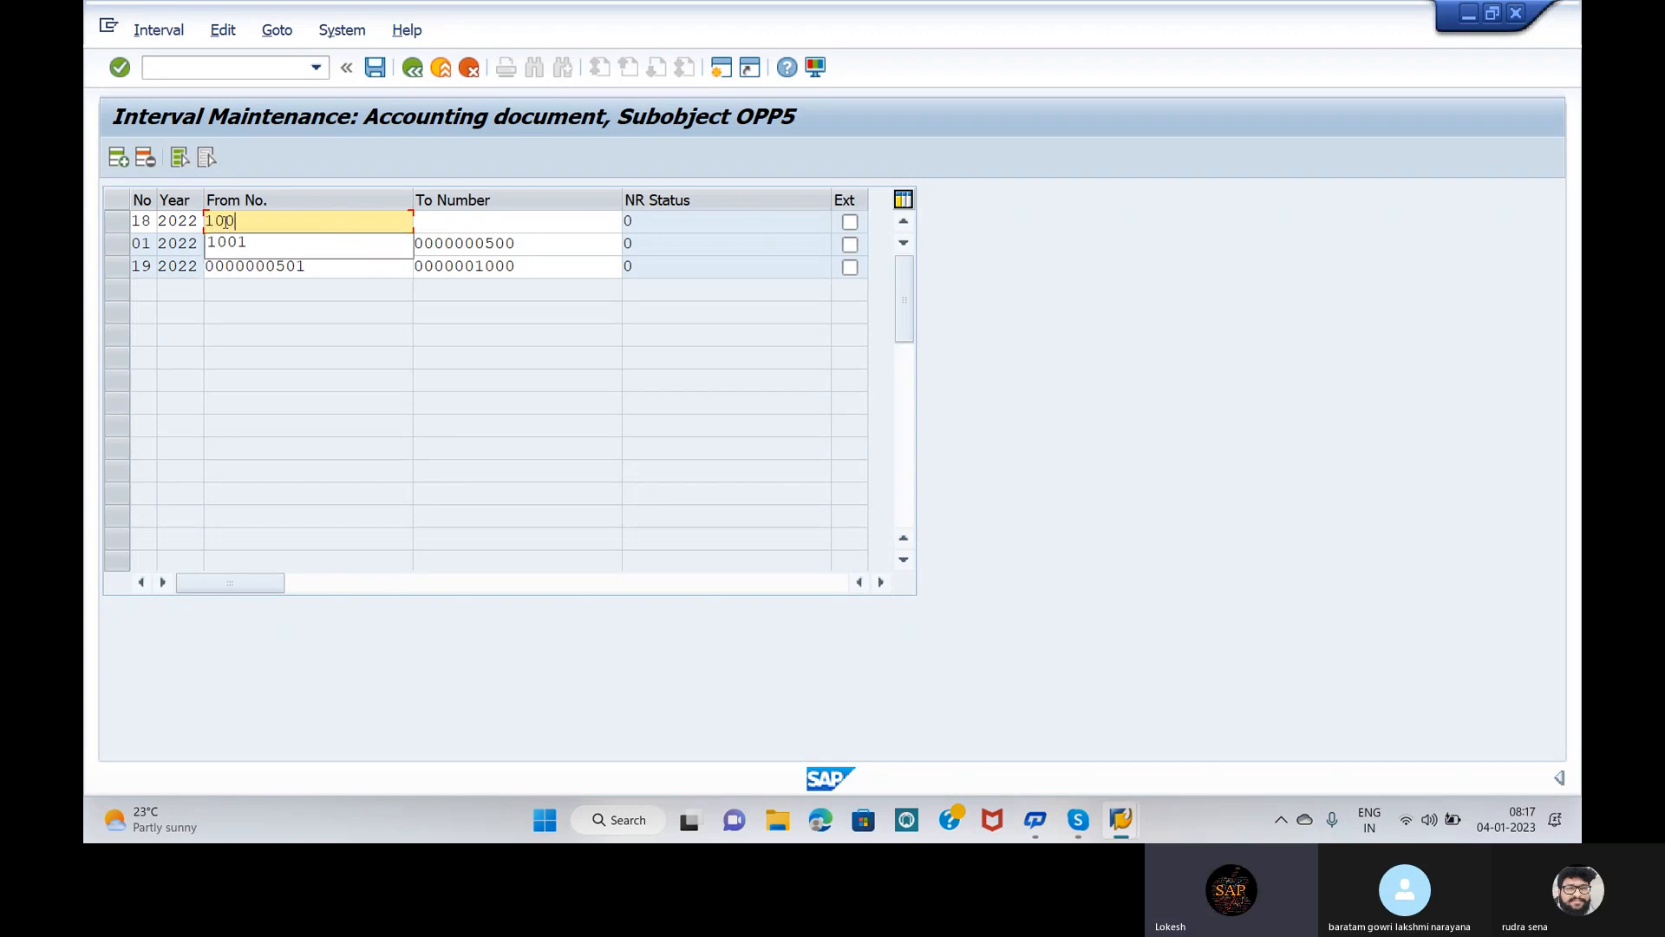
text(1)
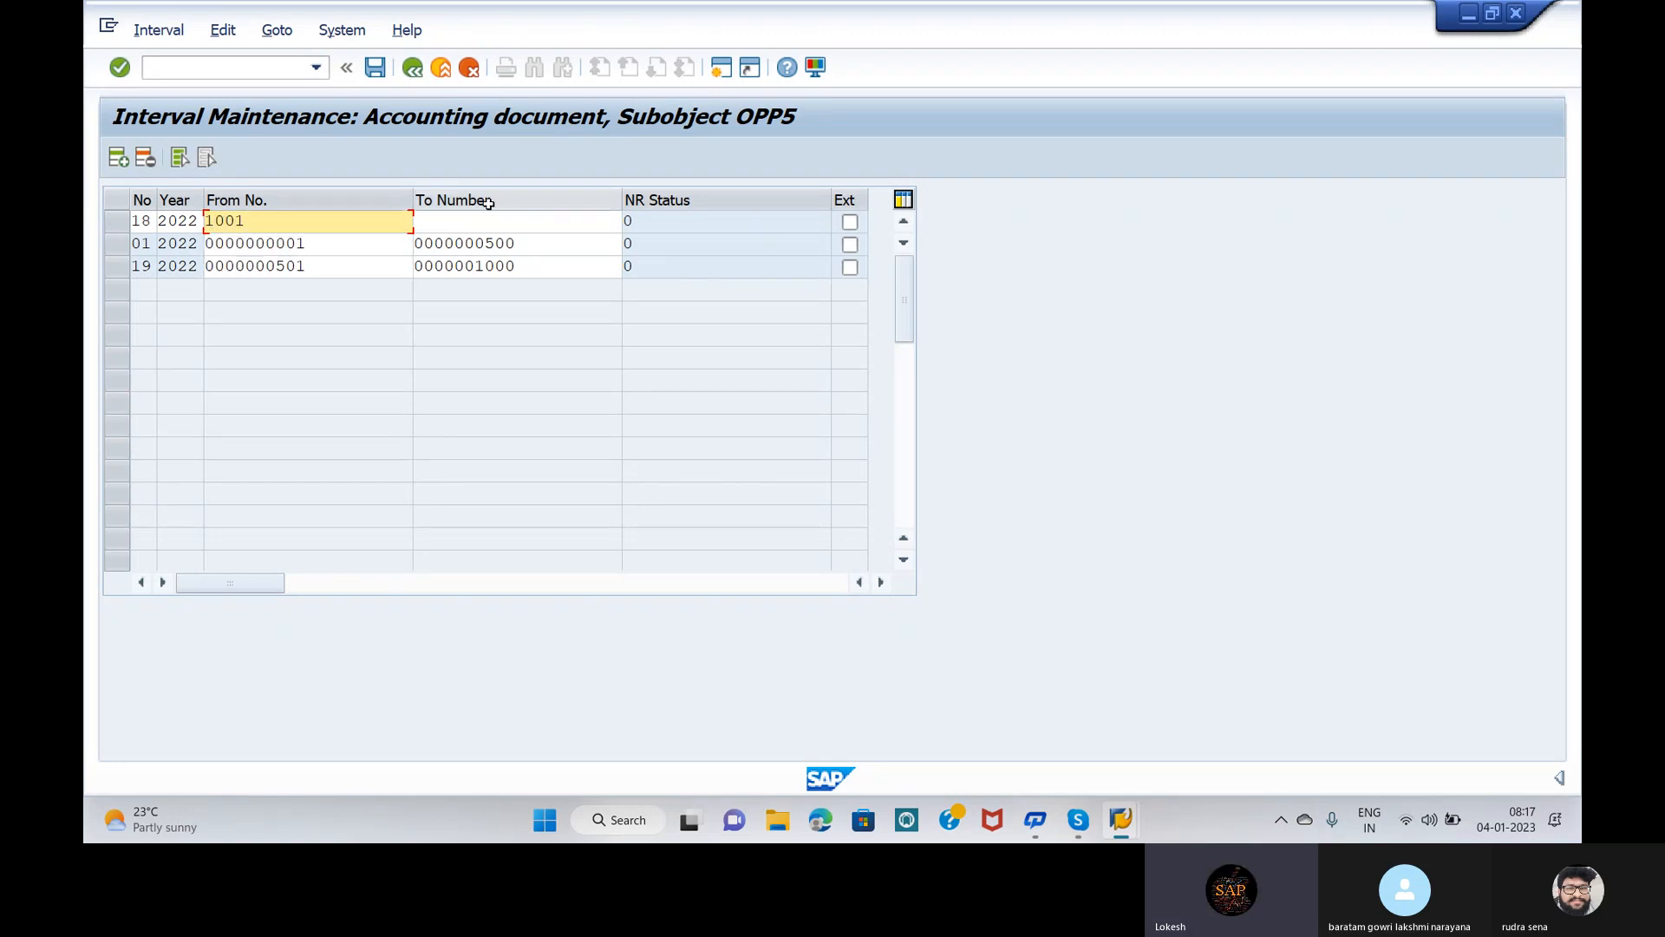
click(524, 219)
text(1500)
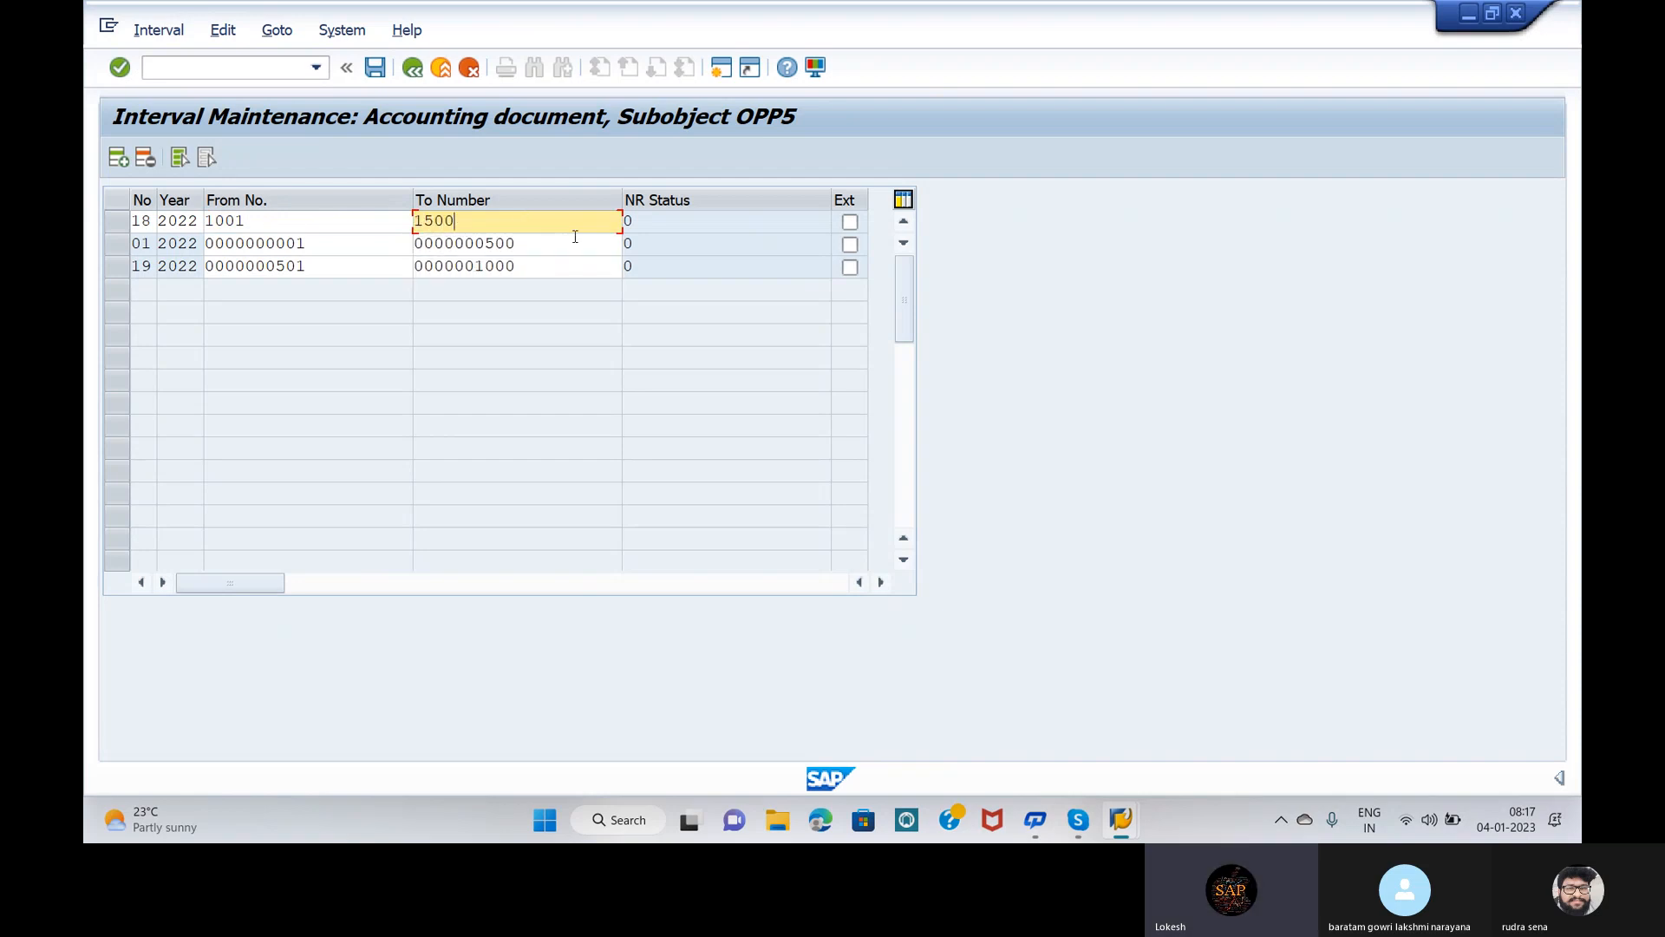
key(Return)
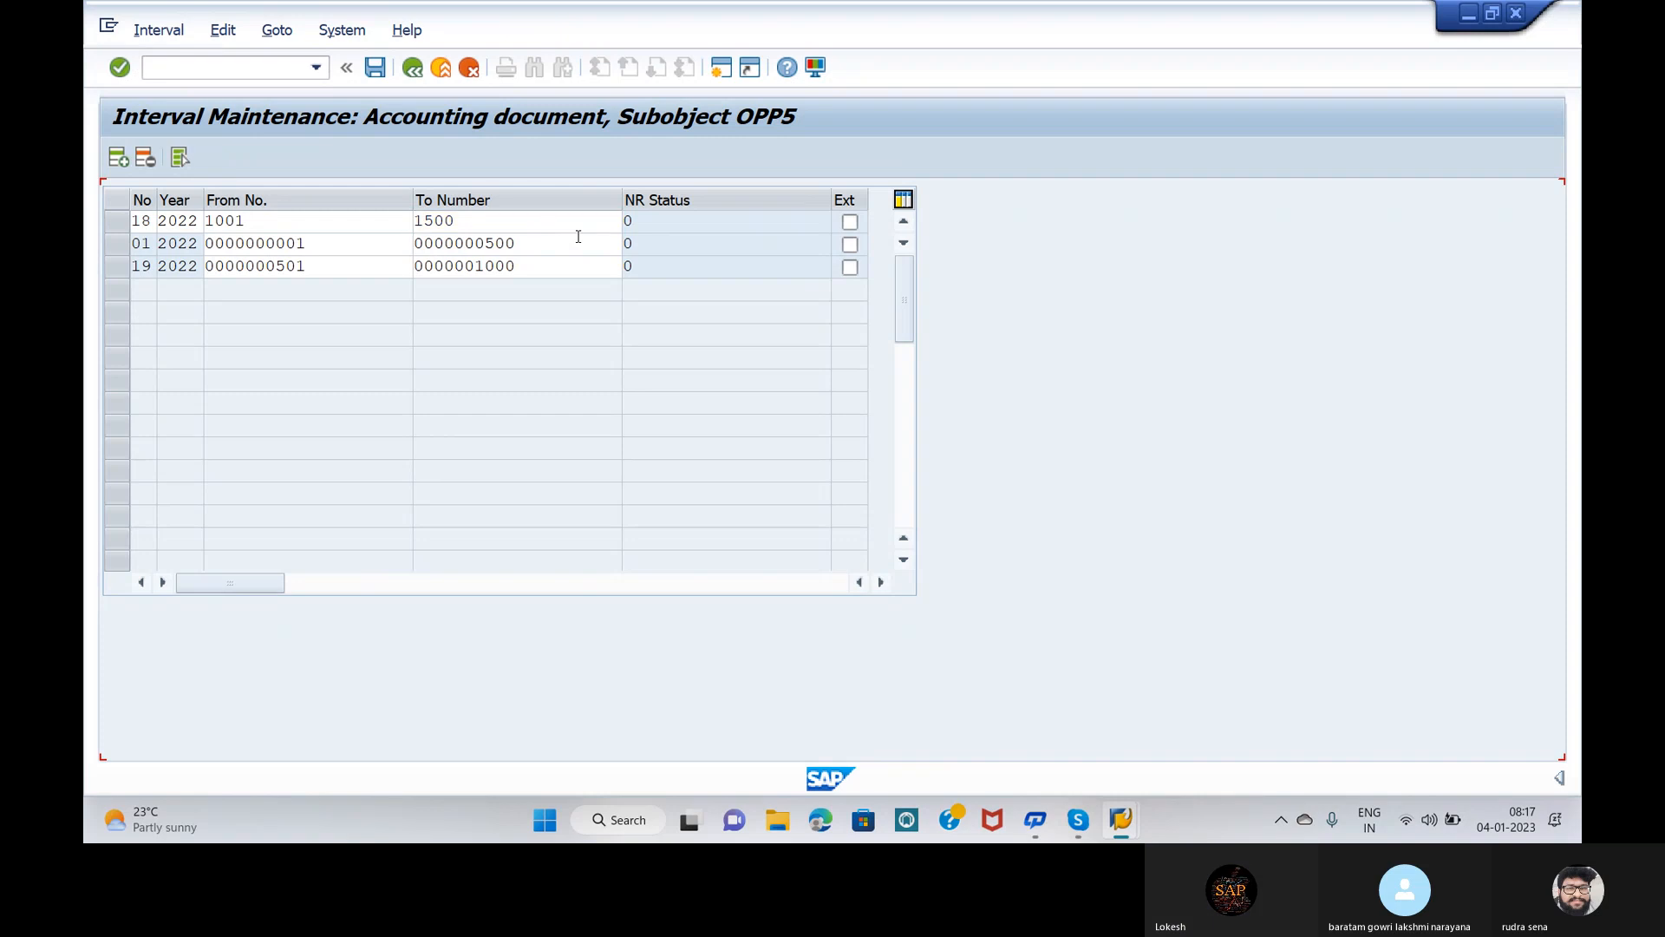
click(1097, 385)
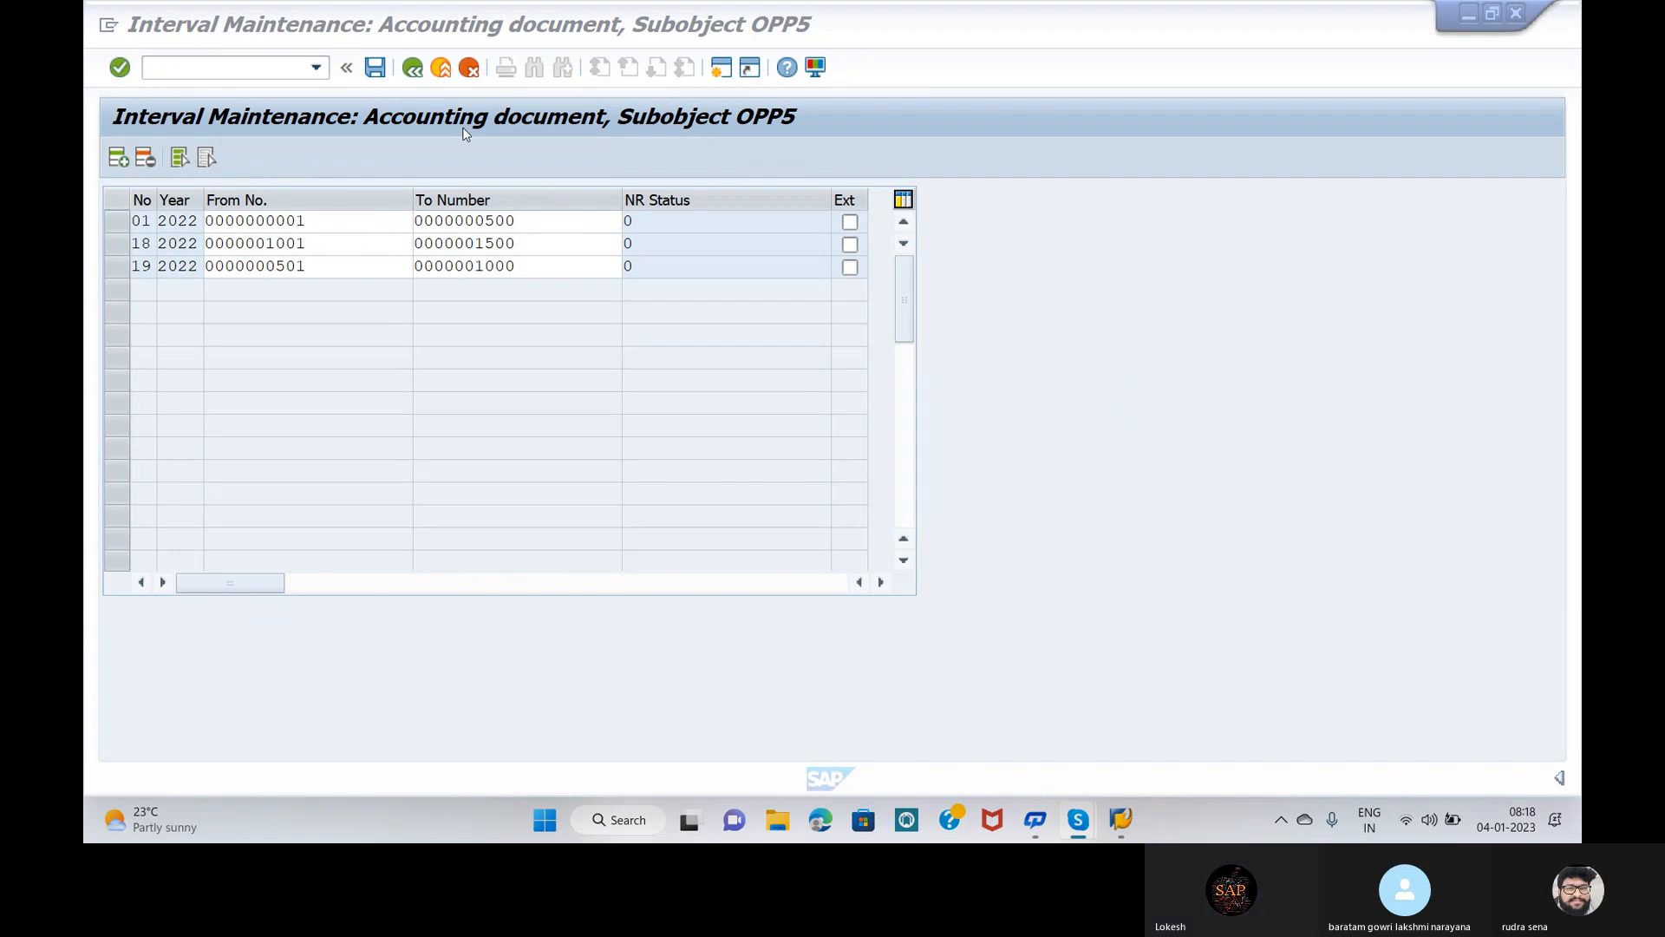
Step: Save the interval, acknowledge the transport notice, and go back three screens to Document Types
click(376, 68)
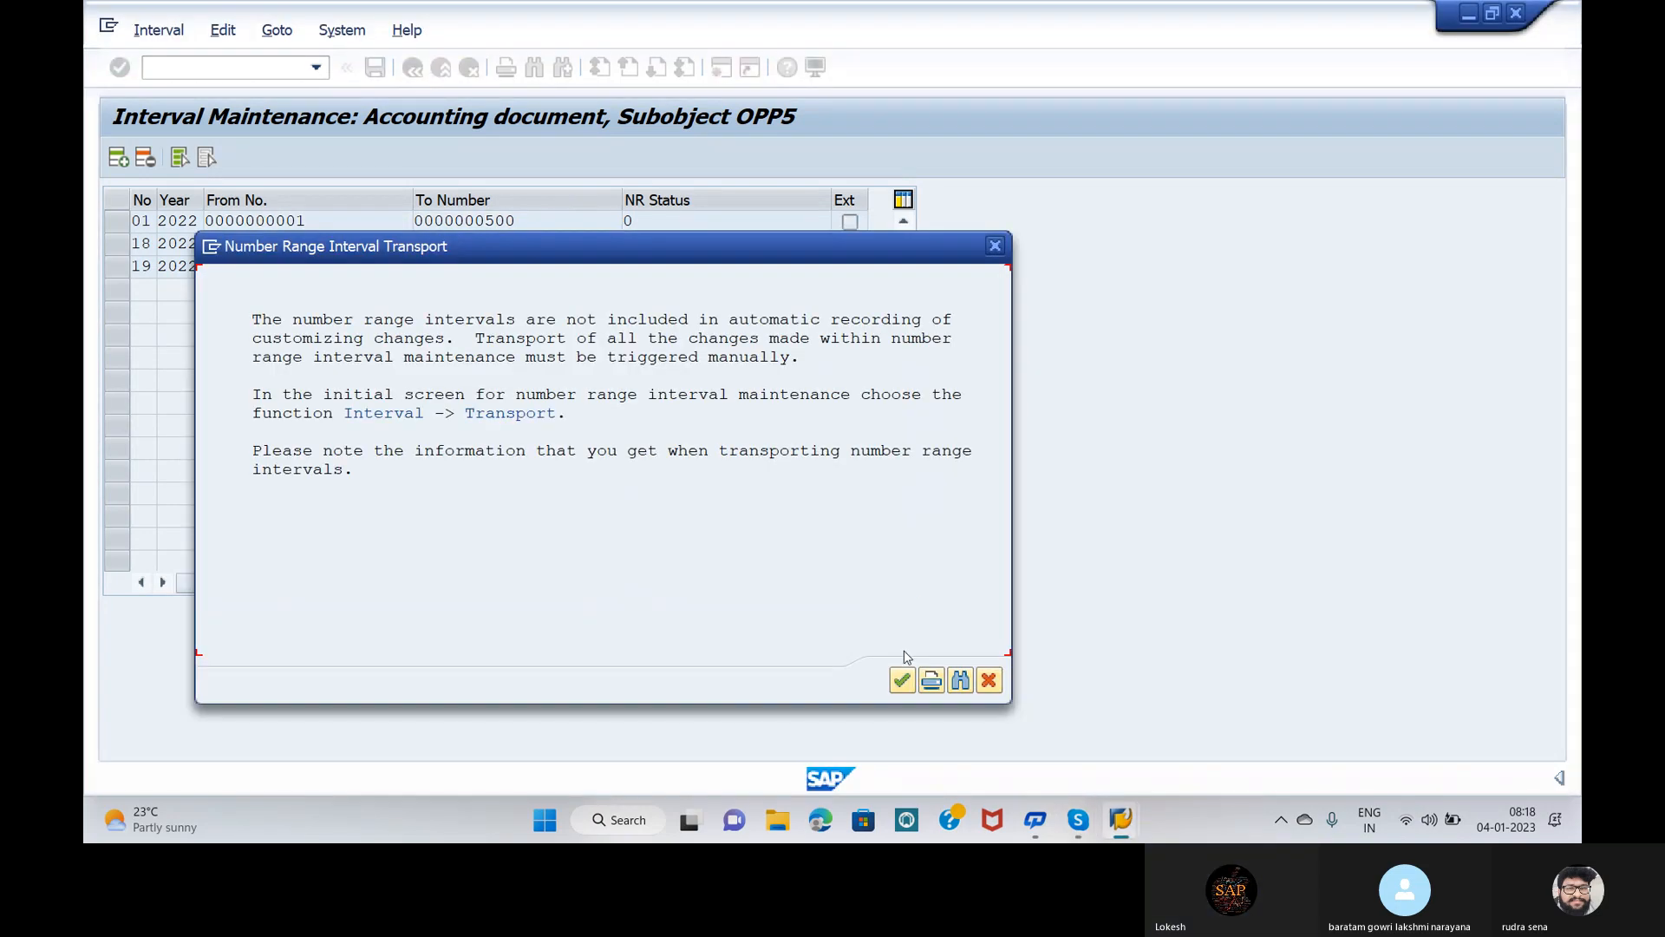
click(903, 680)
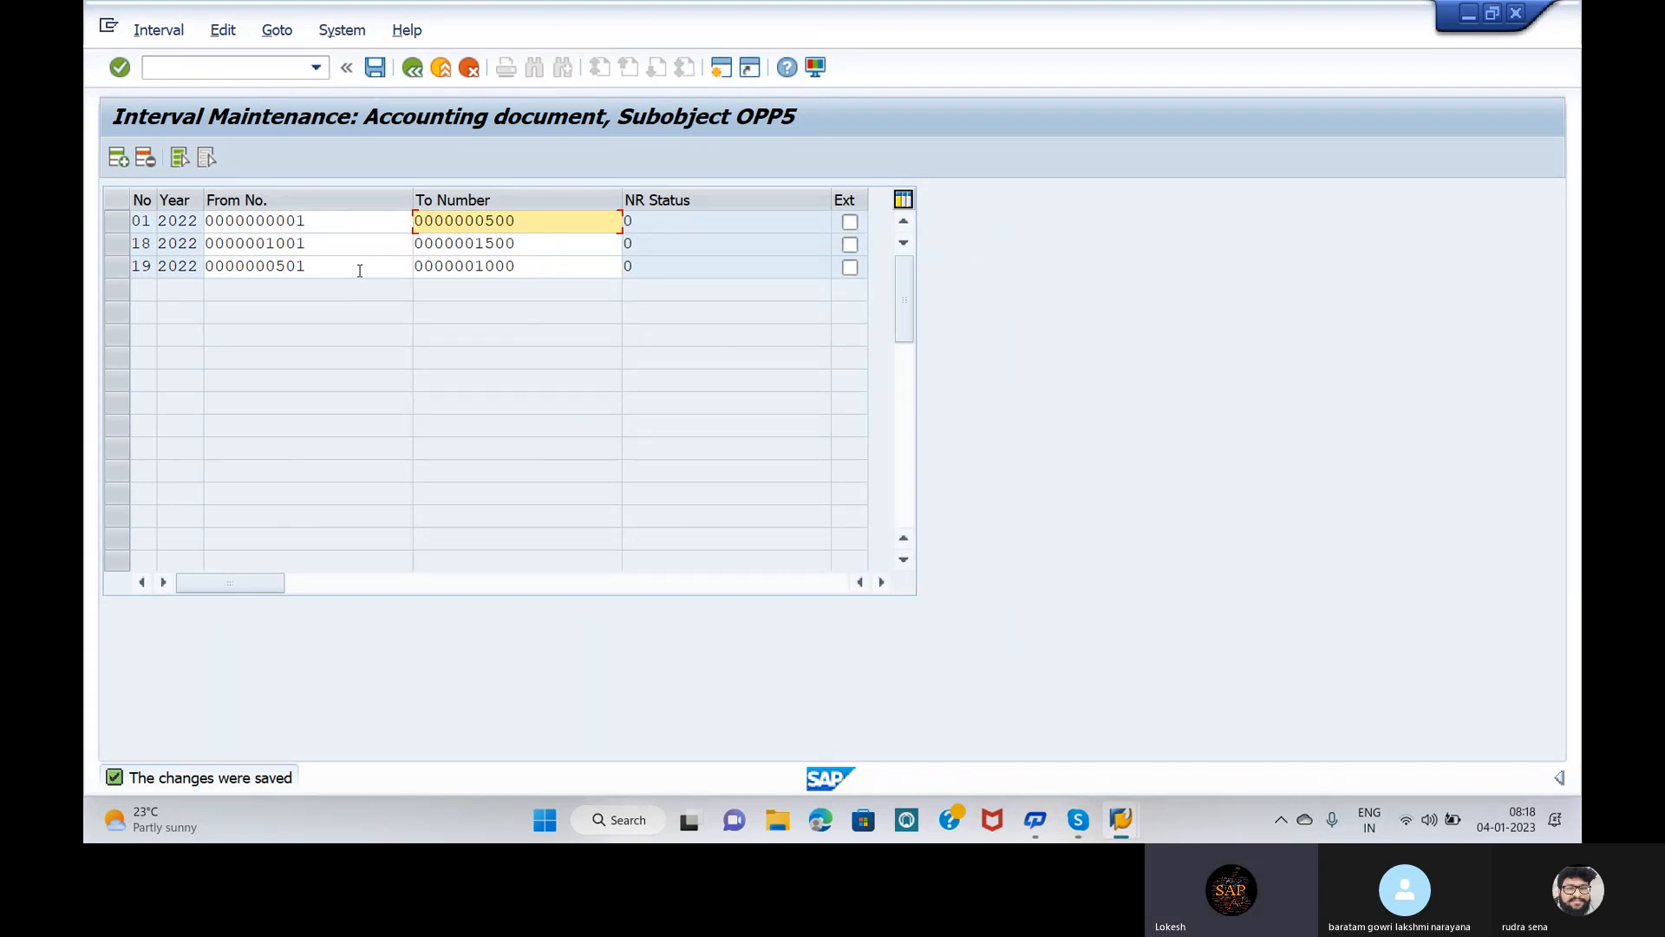
key(F3)
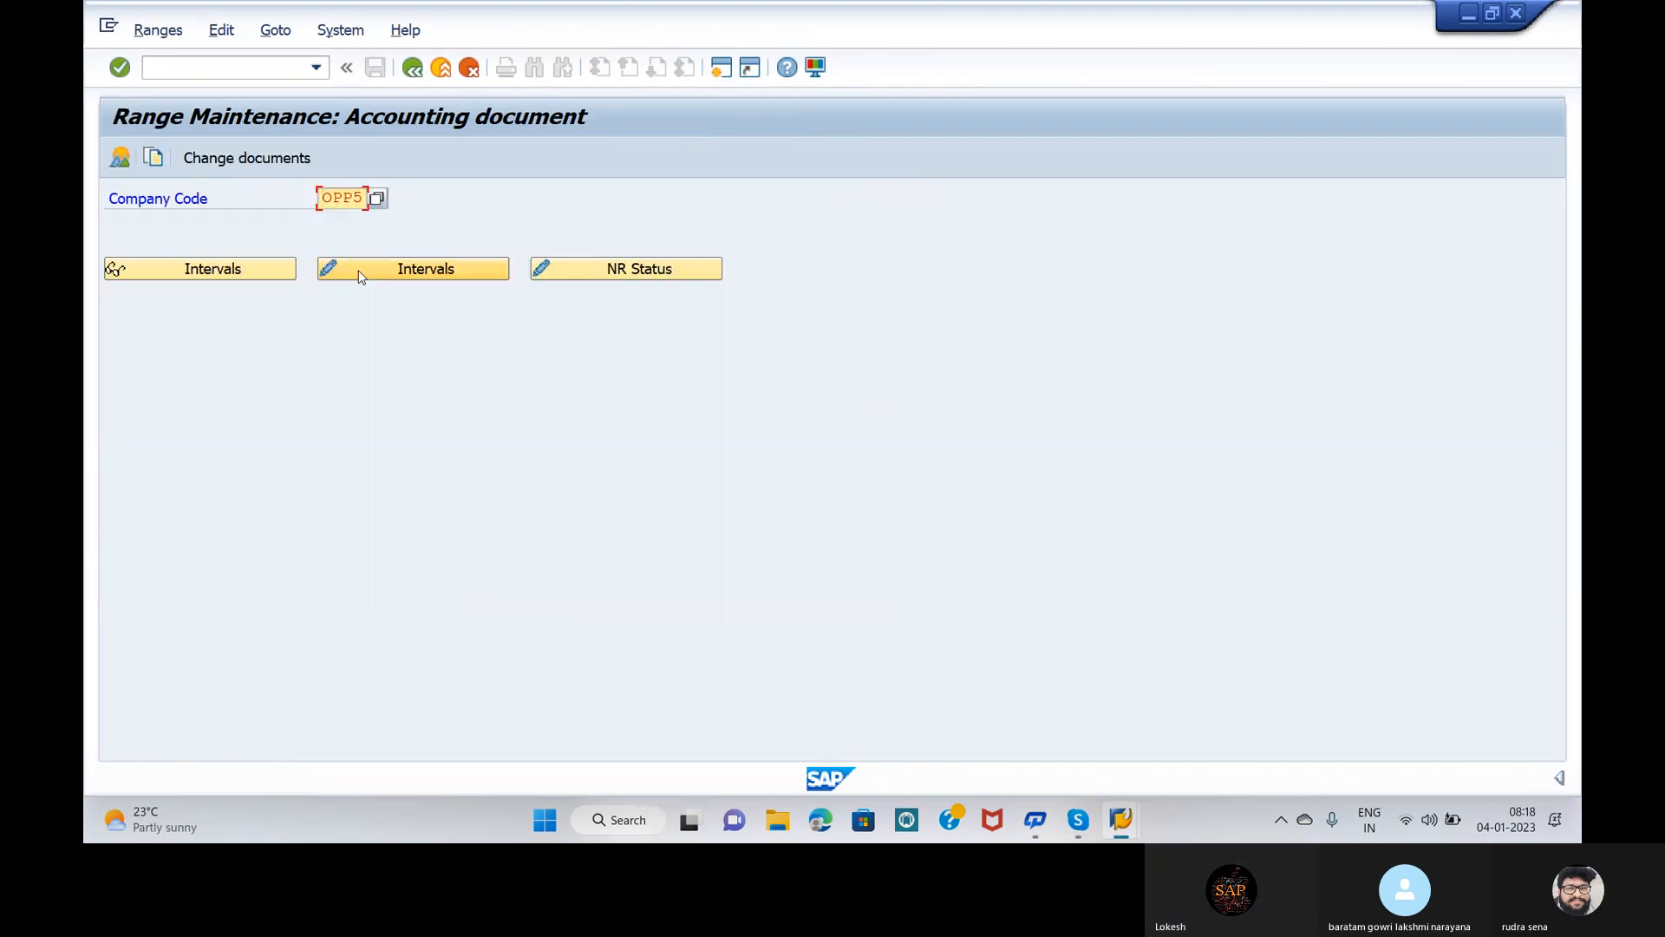
key(F3)
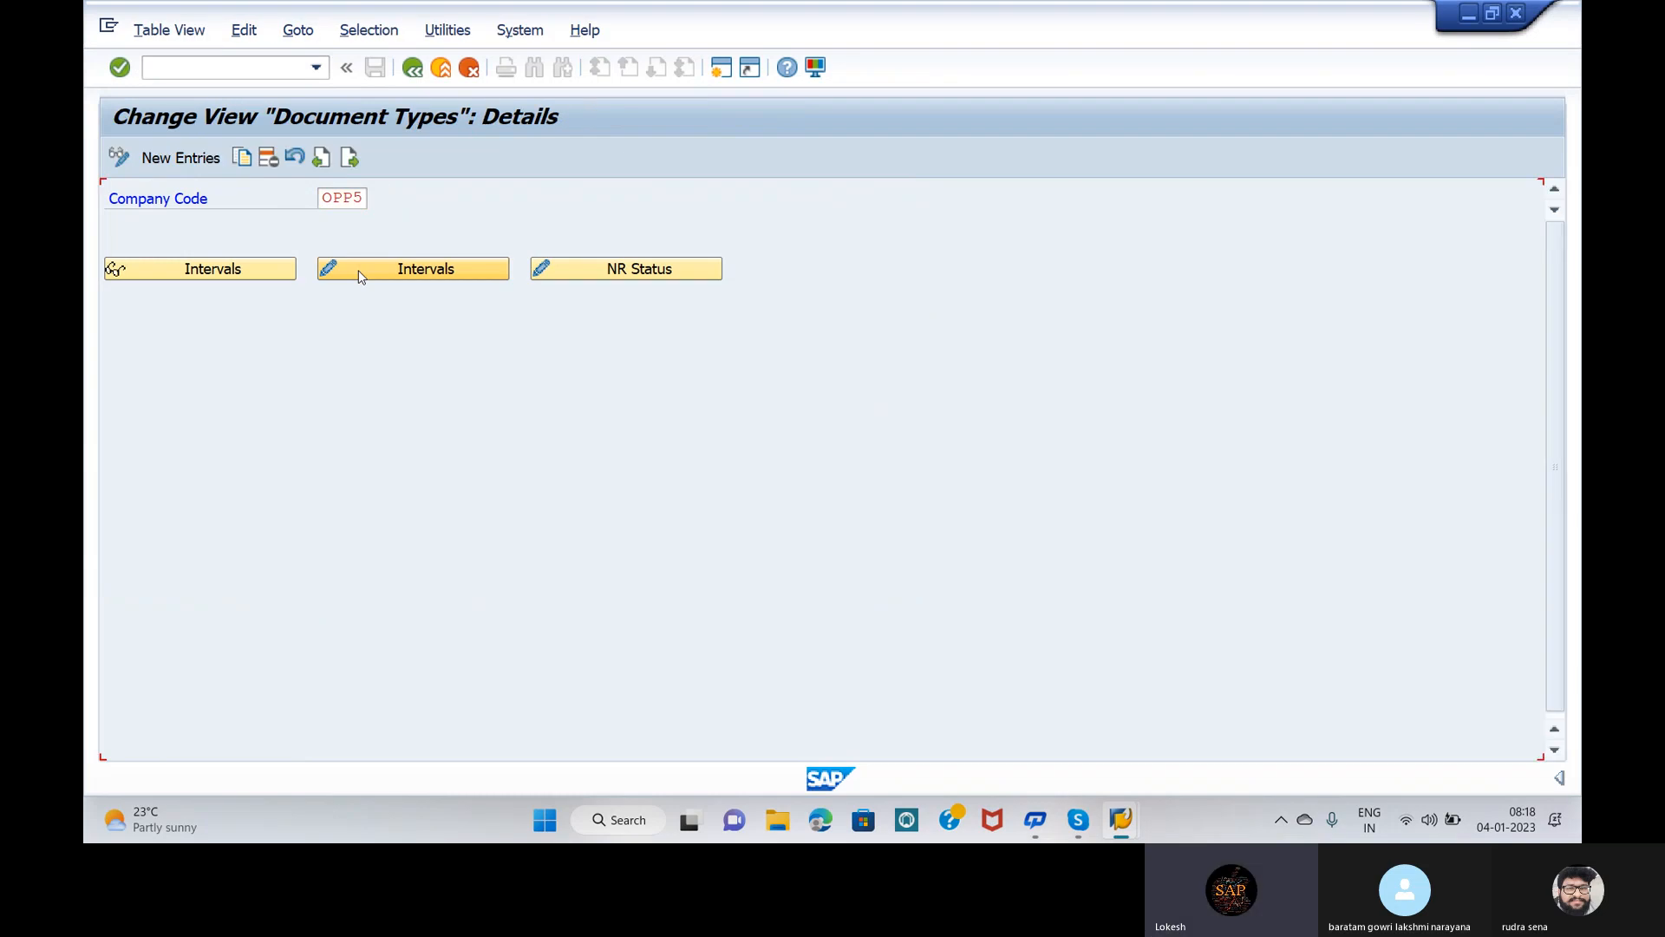
key(F3)
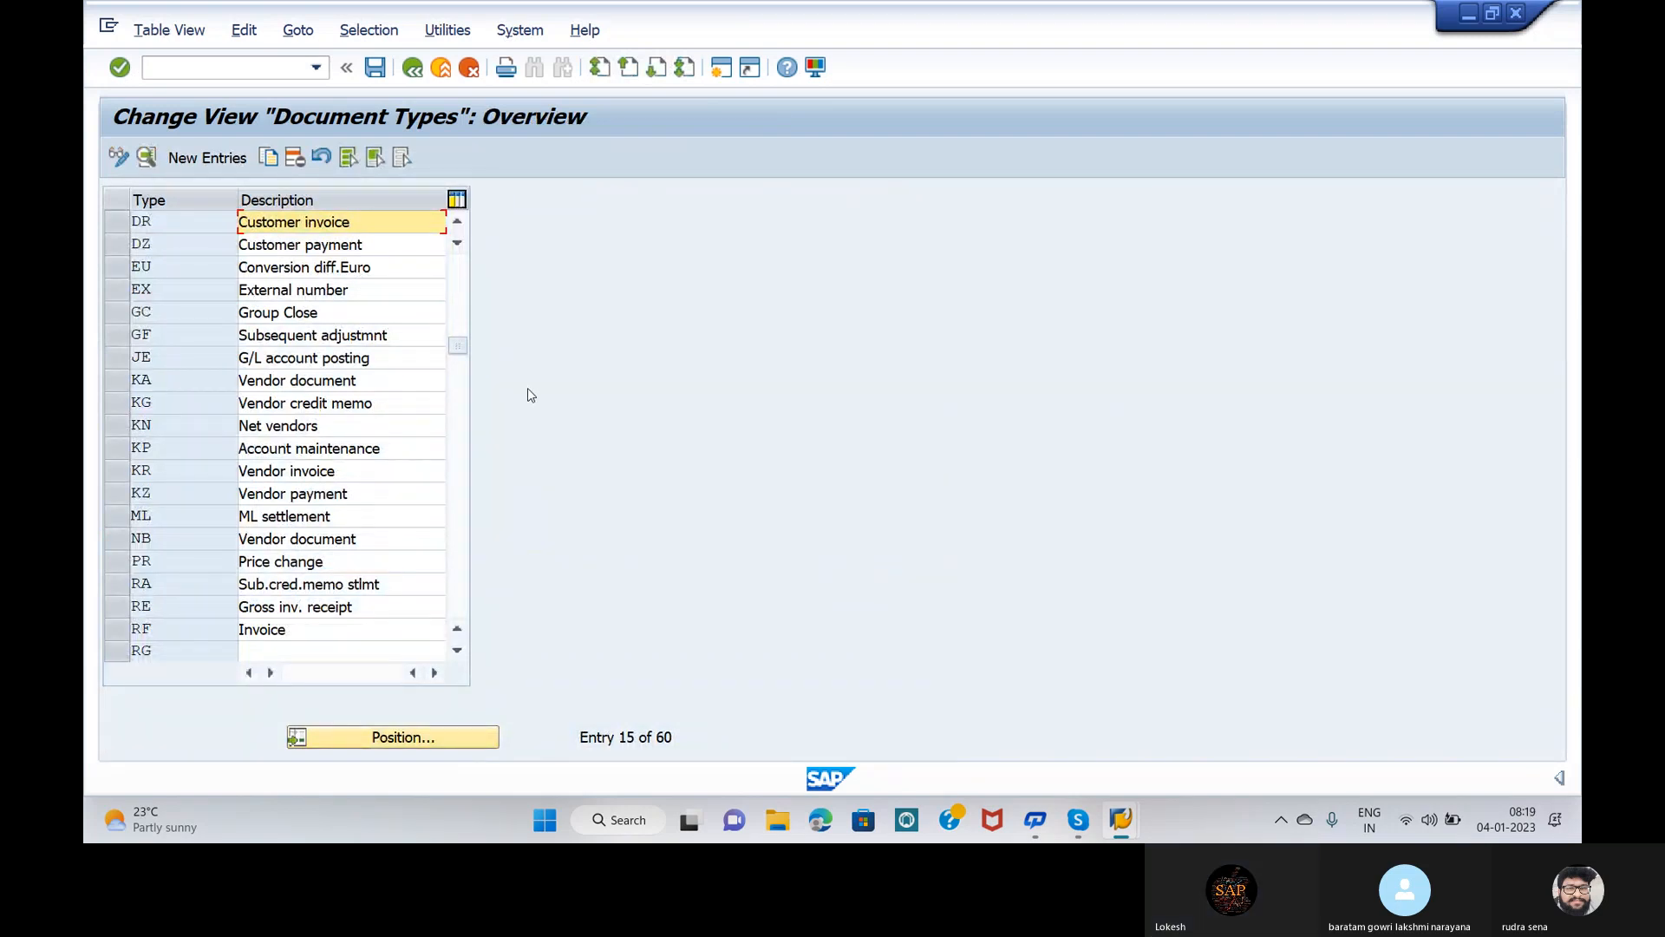
mouse_move(1079, 820)
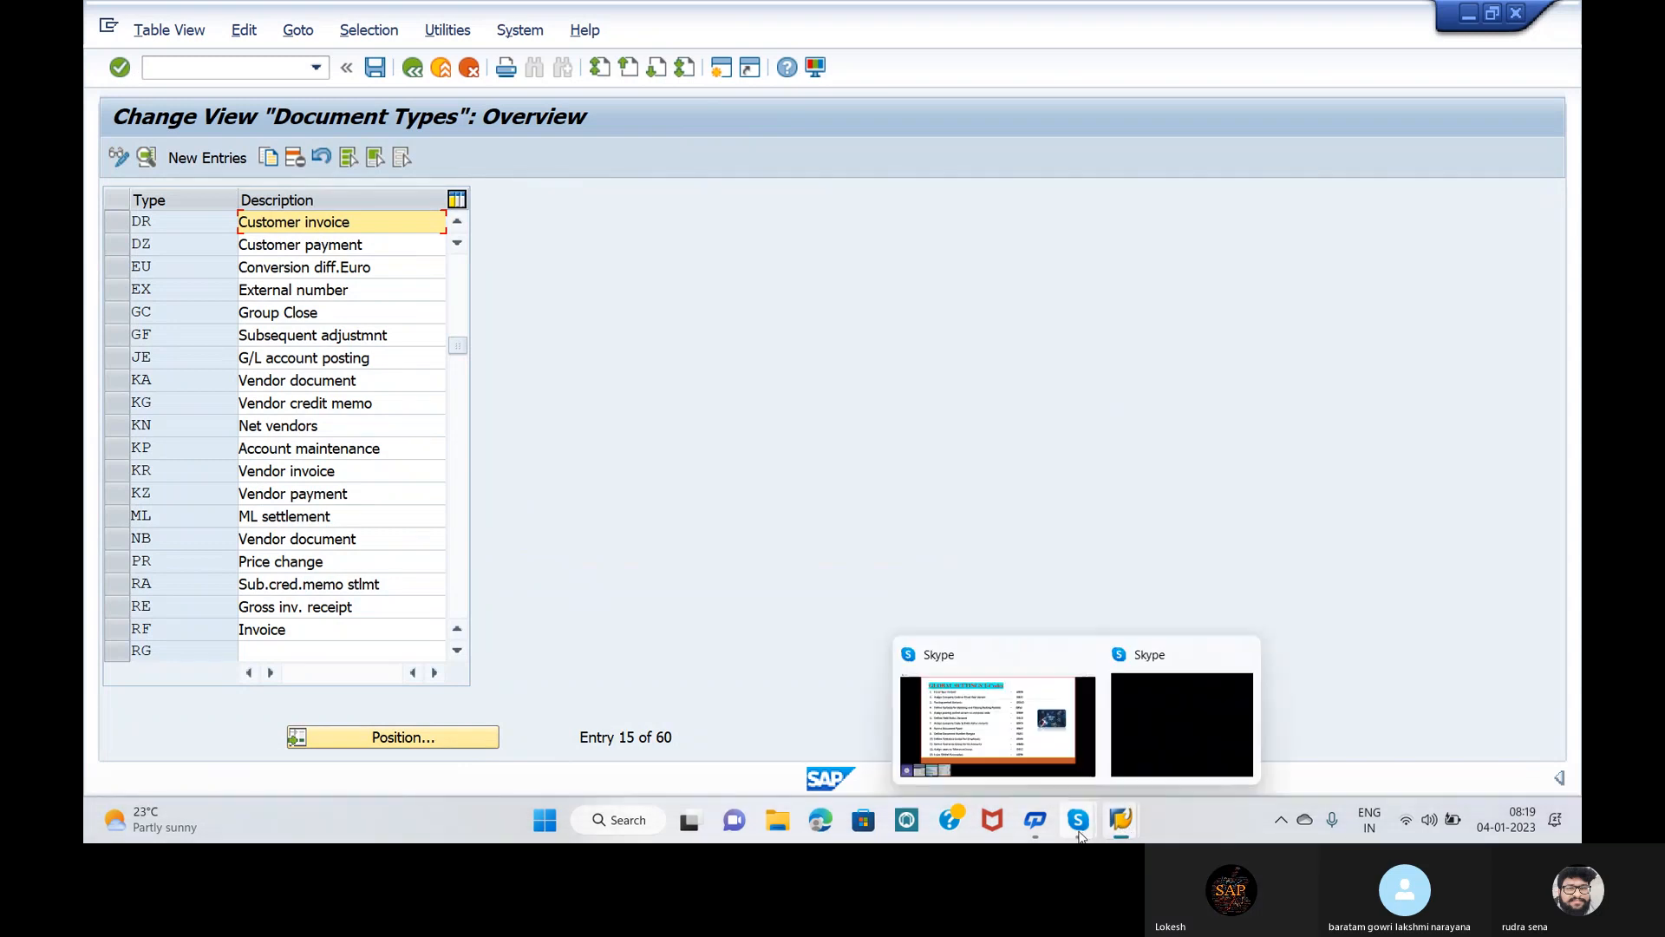
mouse_move(1017, 721)
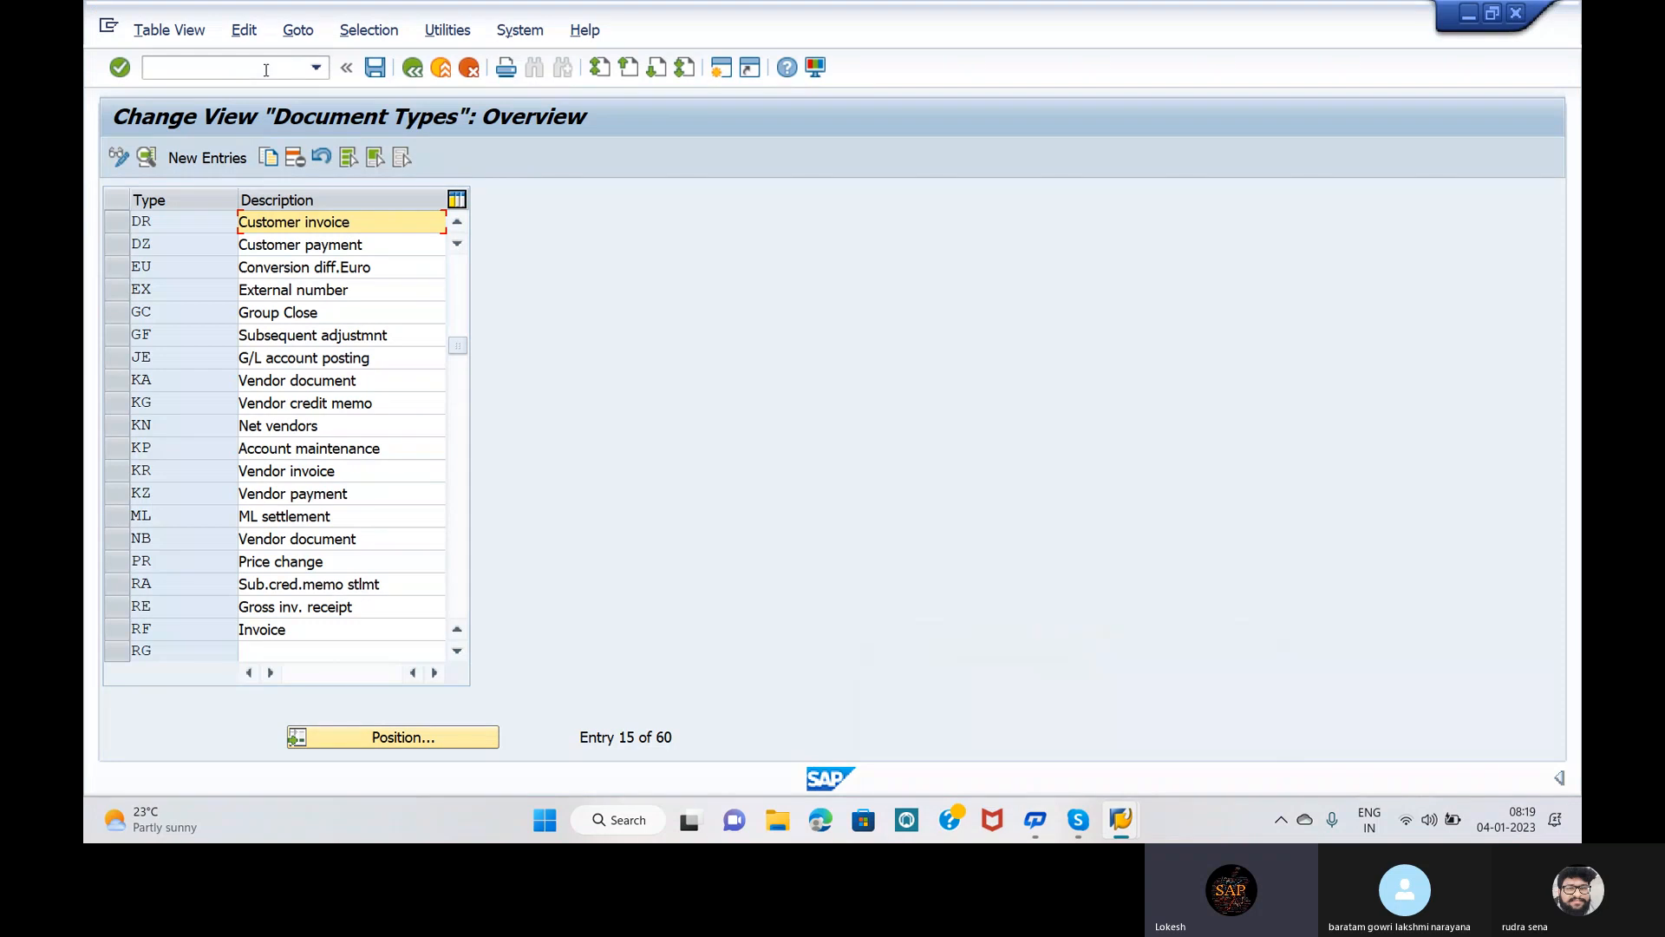
Step: Run /NOBA4, inspect the company code 0000 tolerance entry, then return to the overview
click(266, 69)
text(/N)
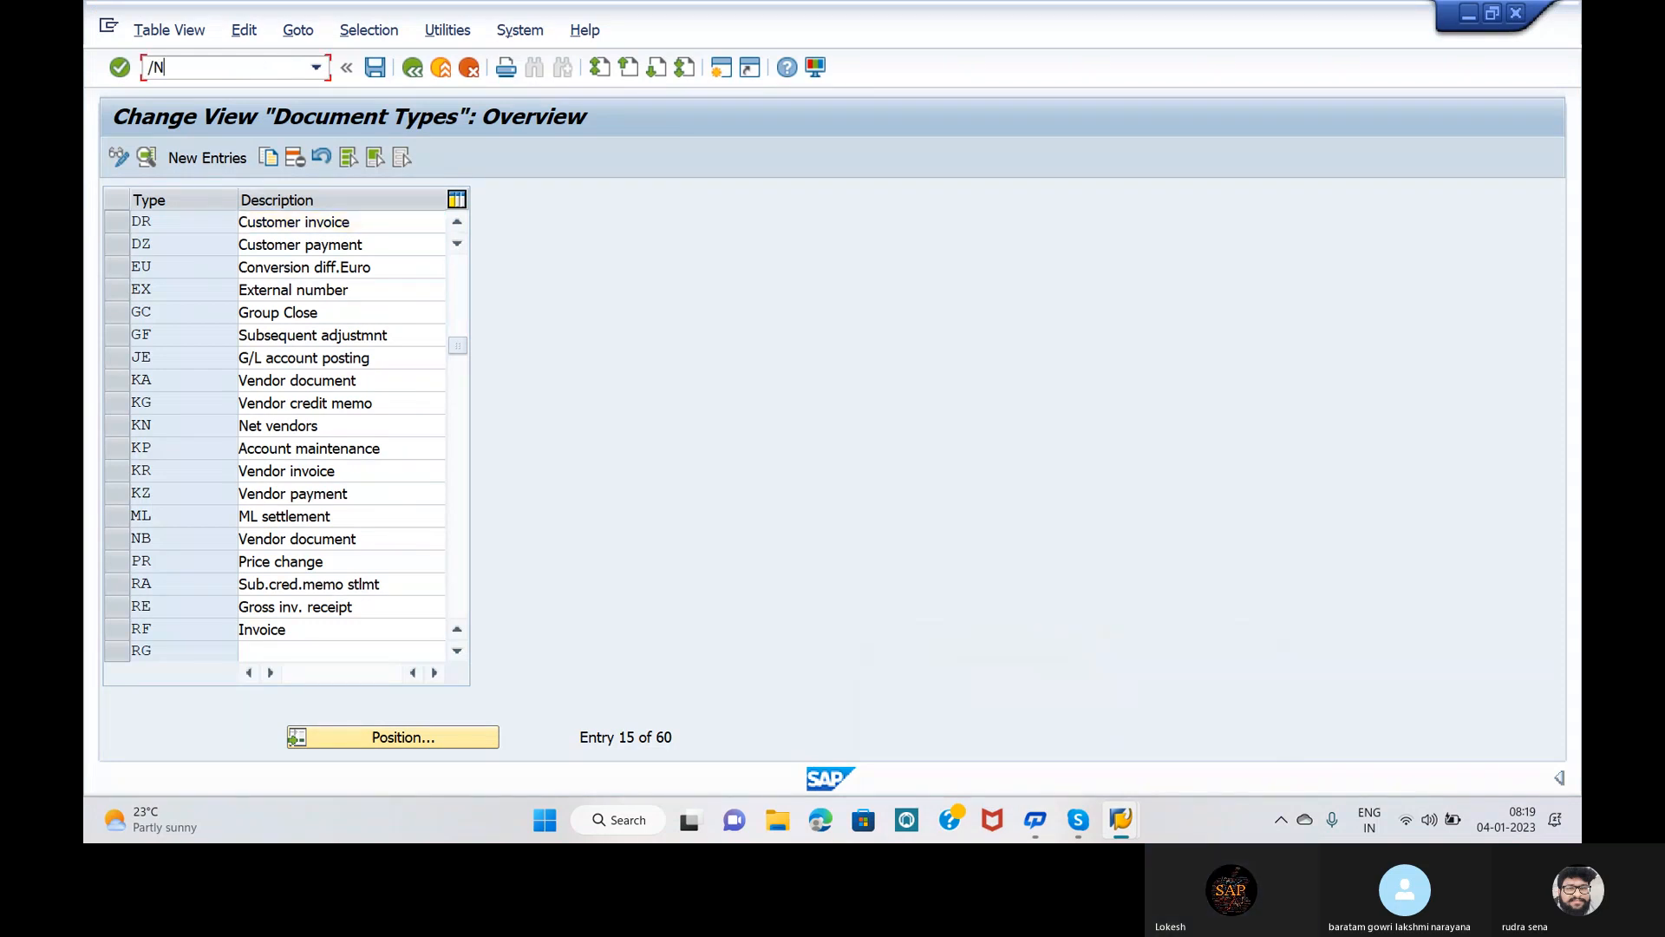
text(OBA4)
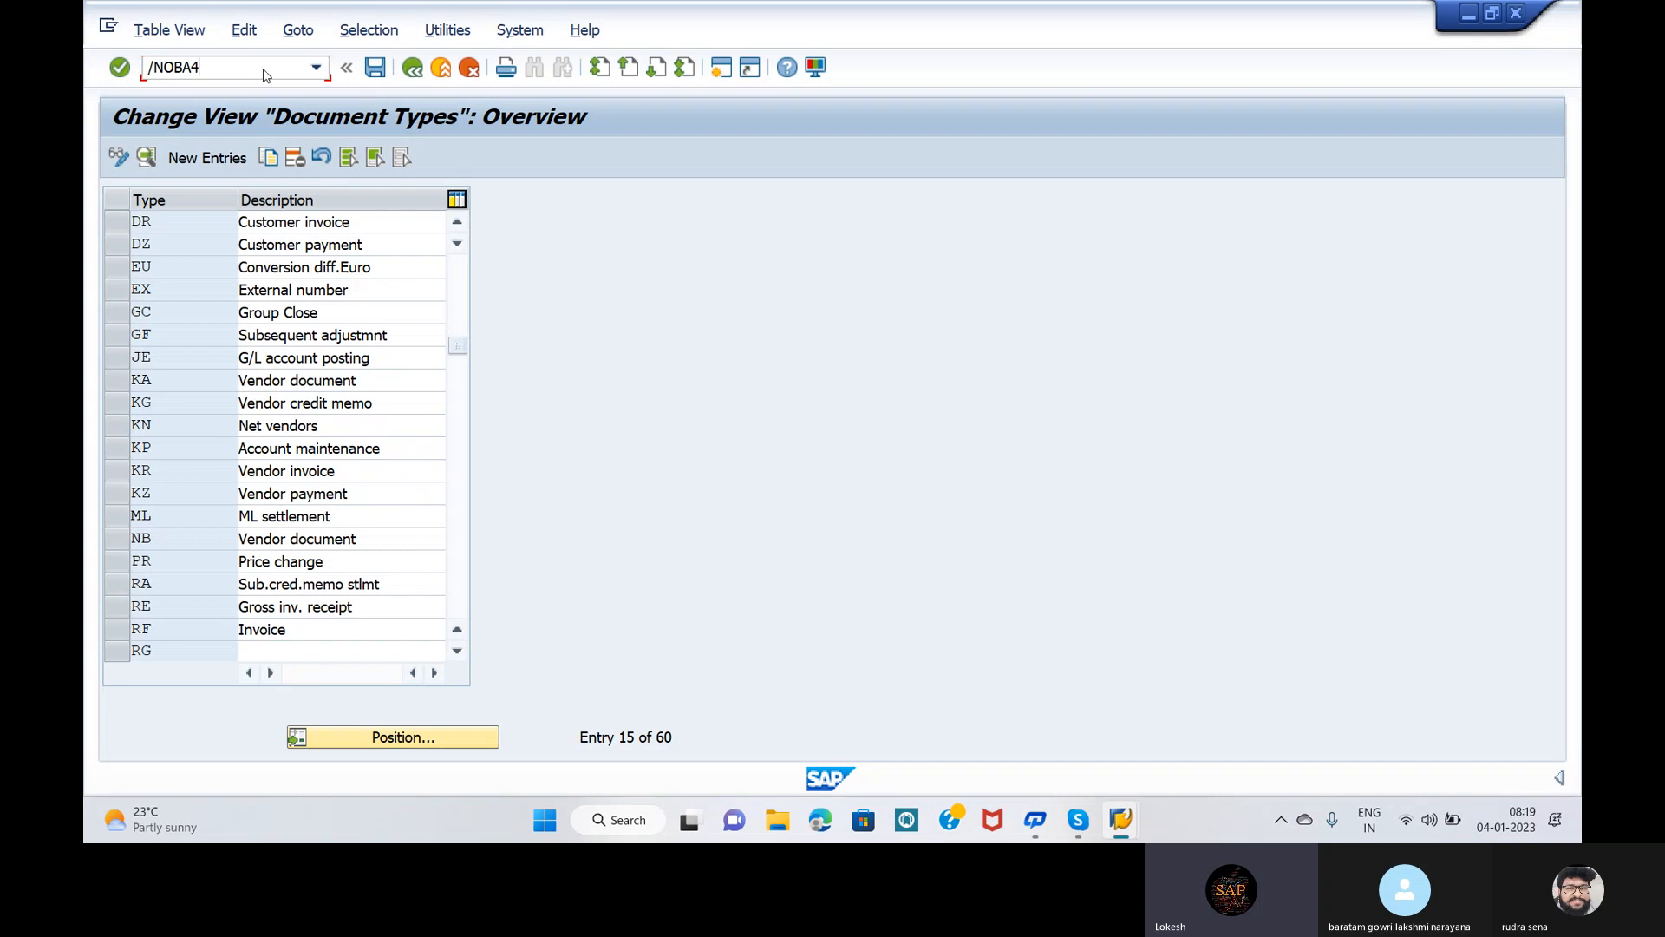
key(Return)
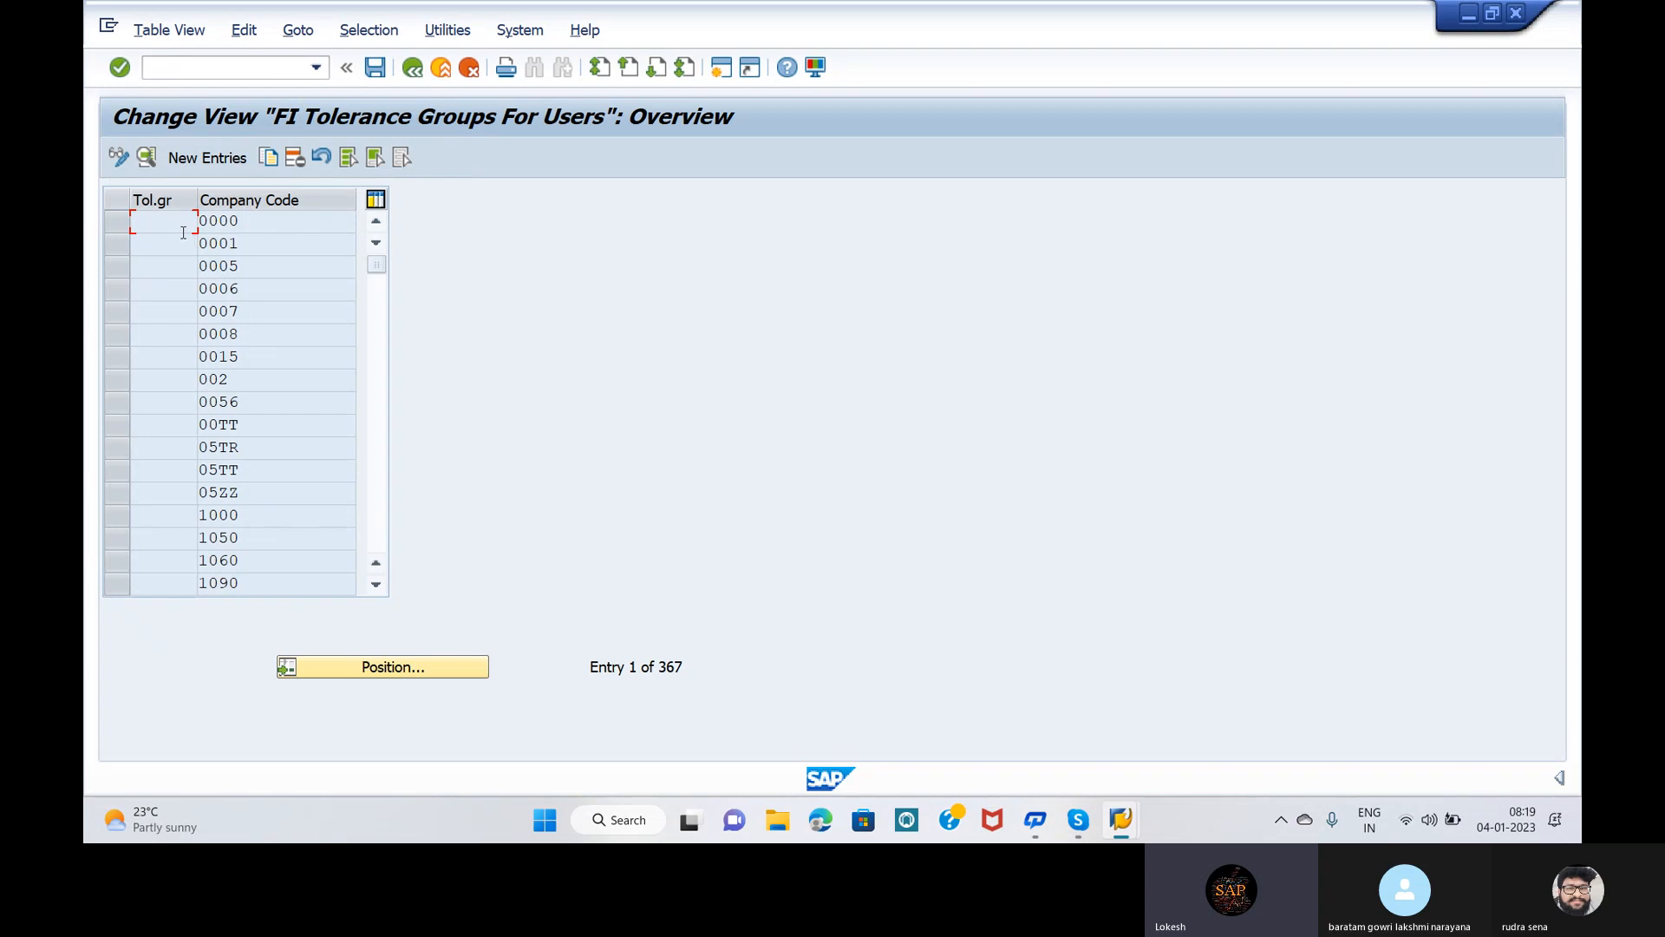
double_click(239, 219)
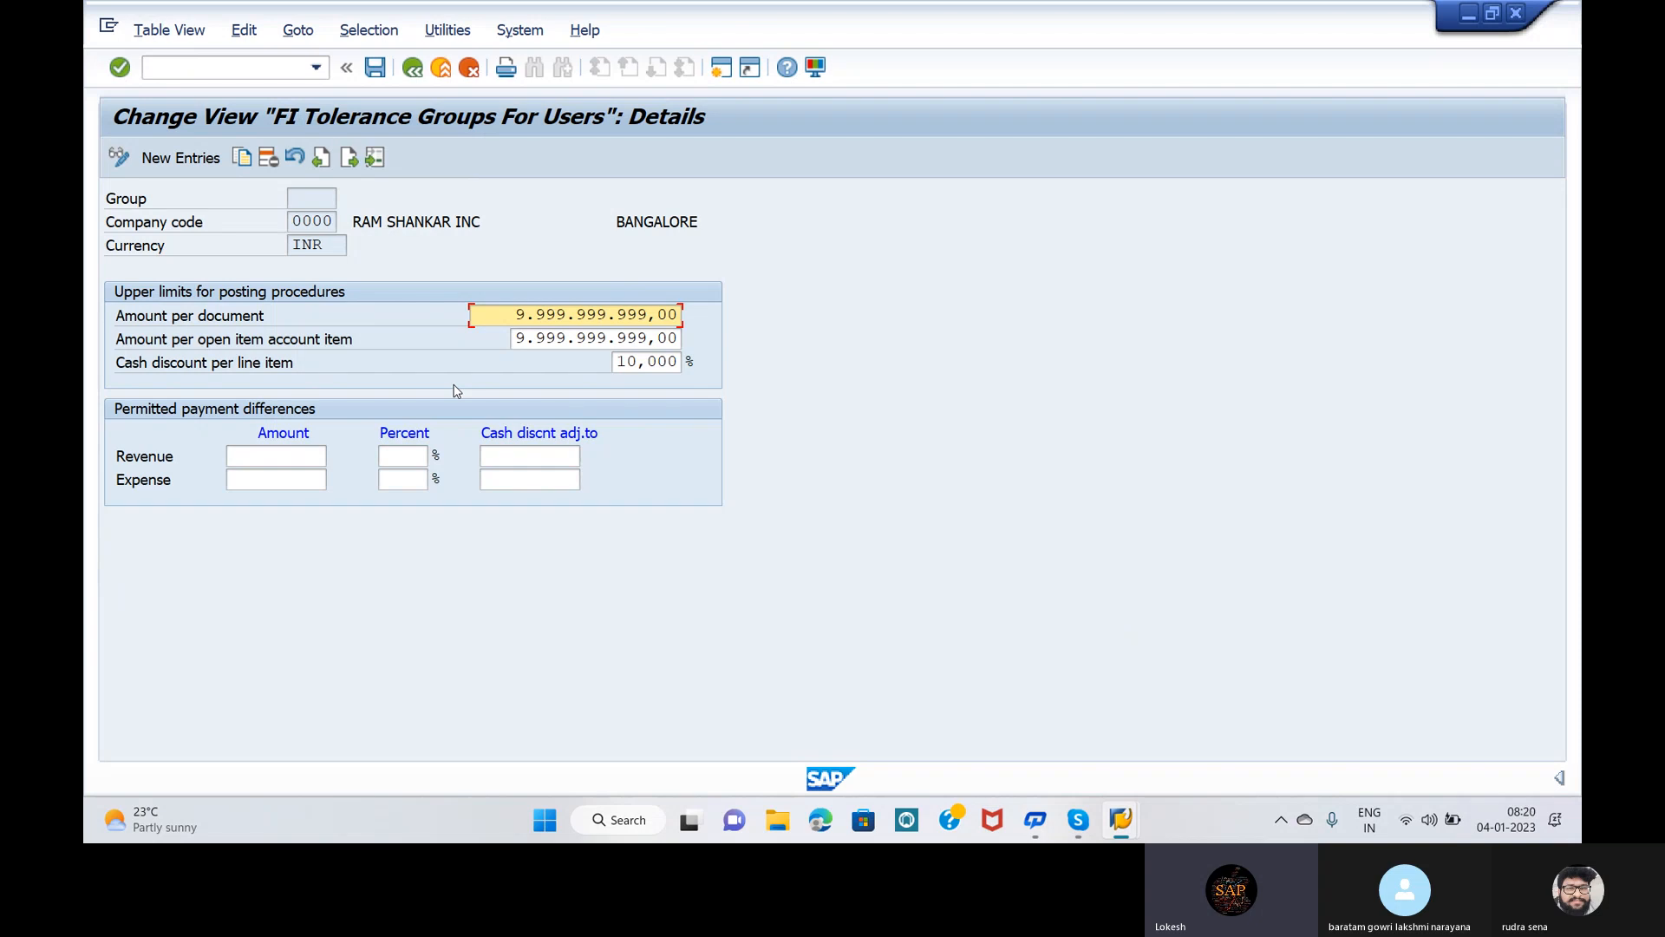
key(F3)
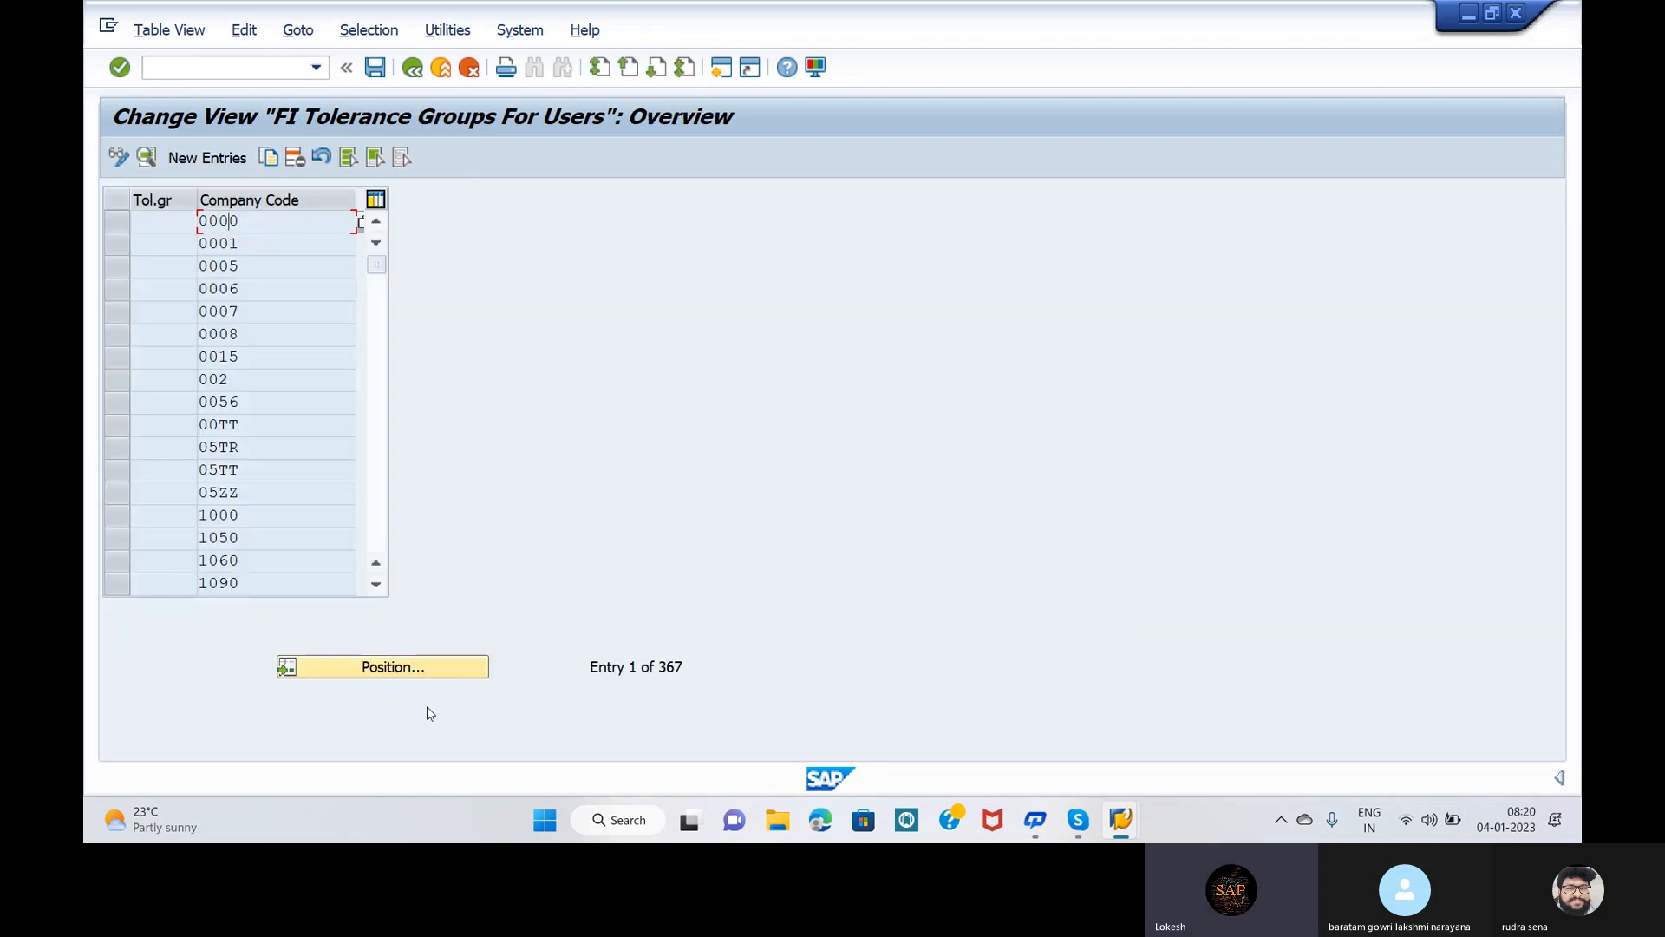
Step: Create a new tolerance group OPP5 assigned to company code OPP5
click(198, 168)
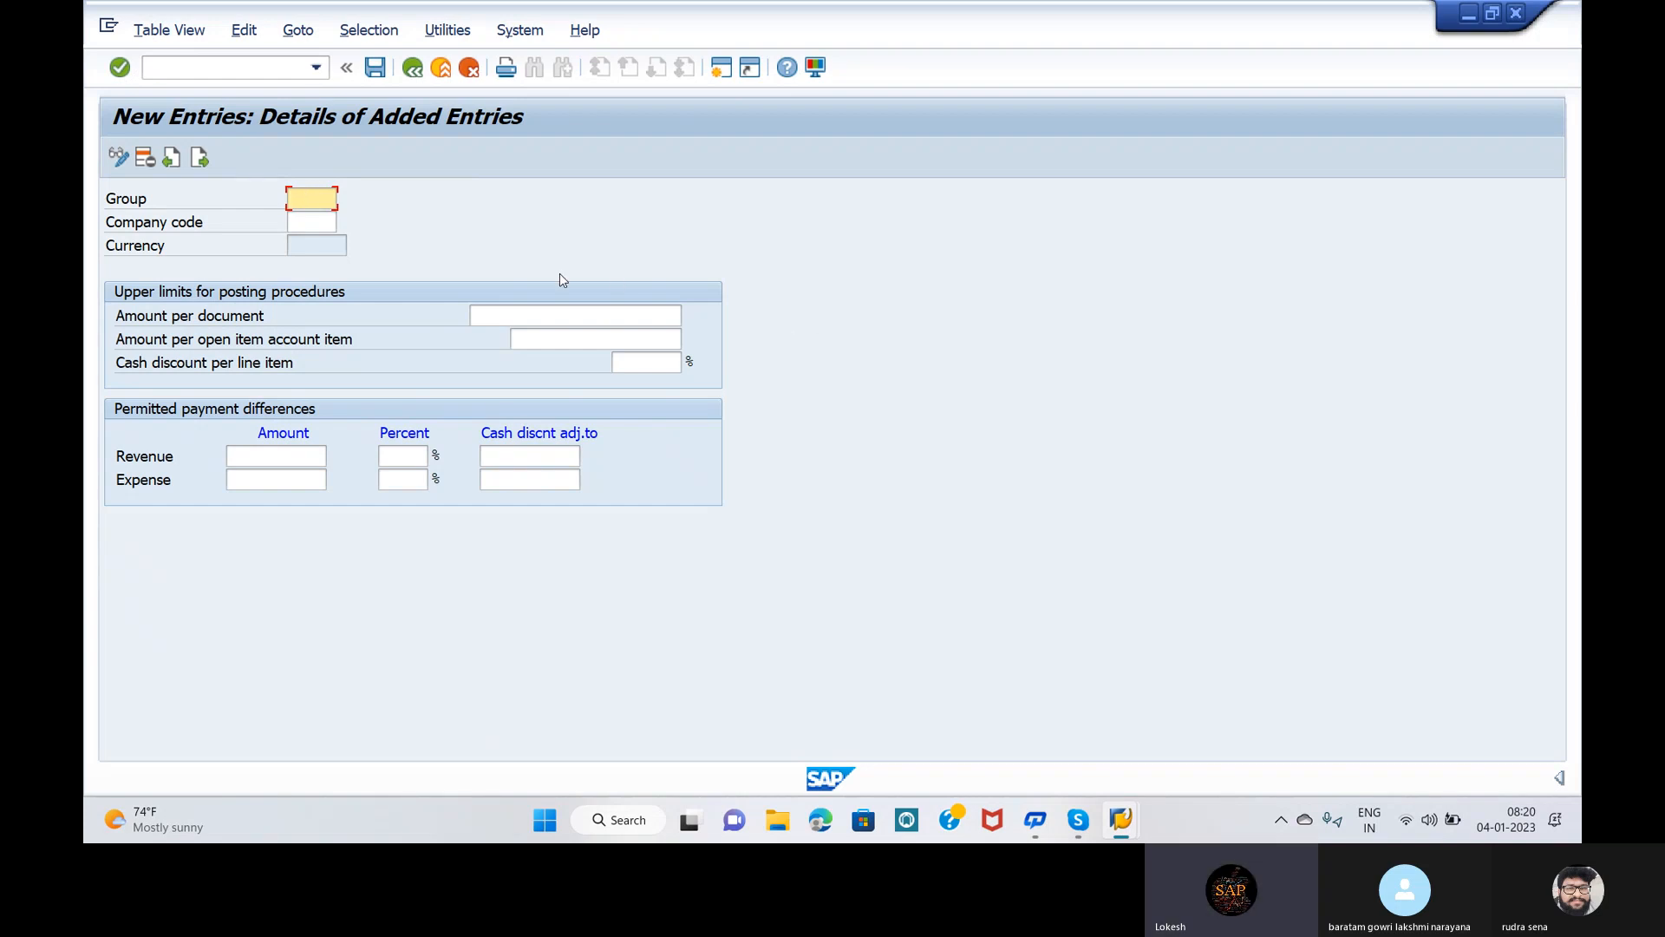
text(OPP5)
click(314, 225)
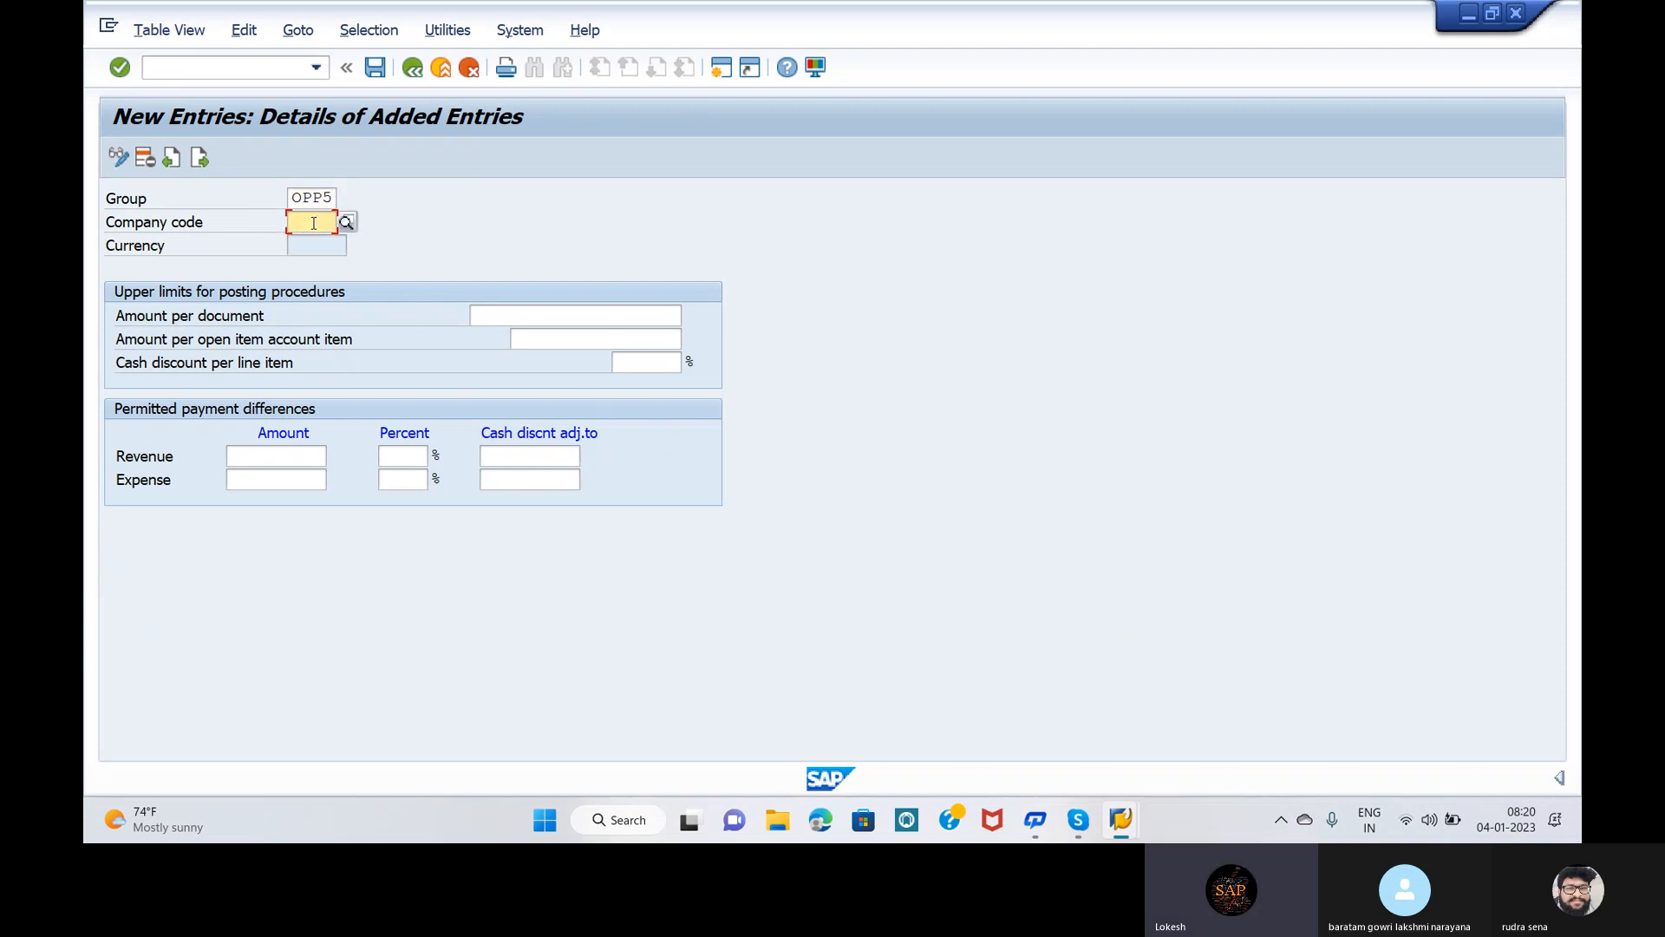
text(OPP5)
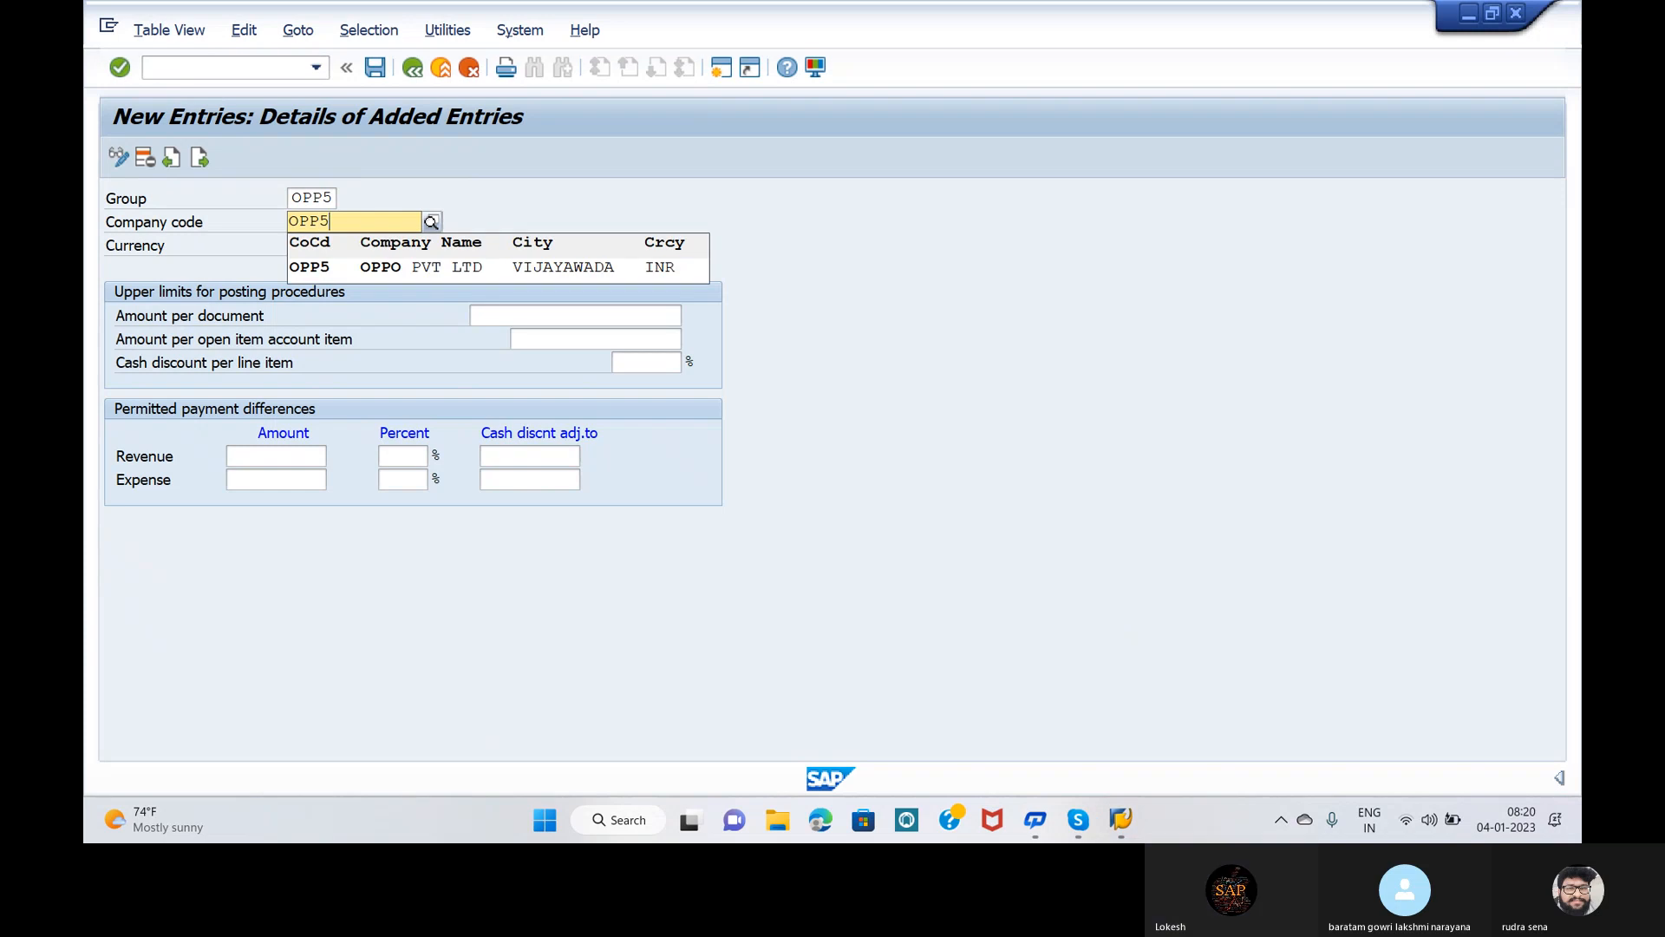
click(356, 272)
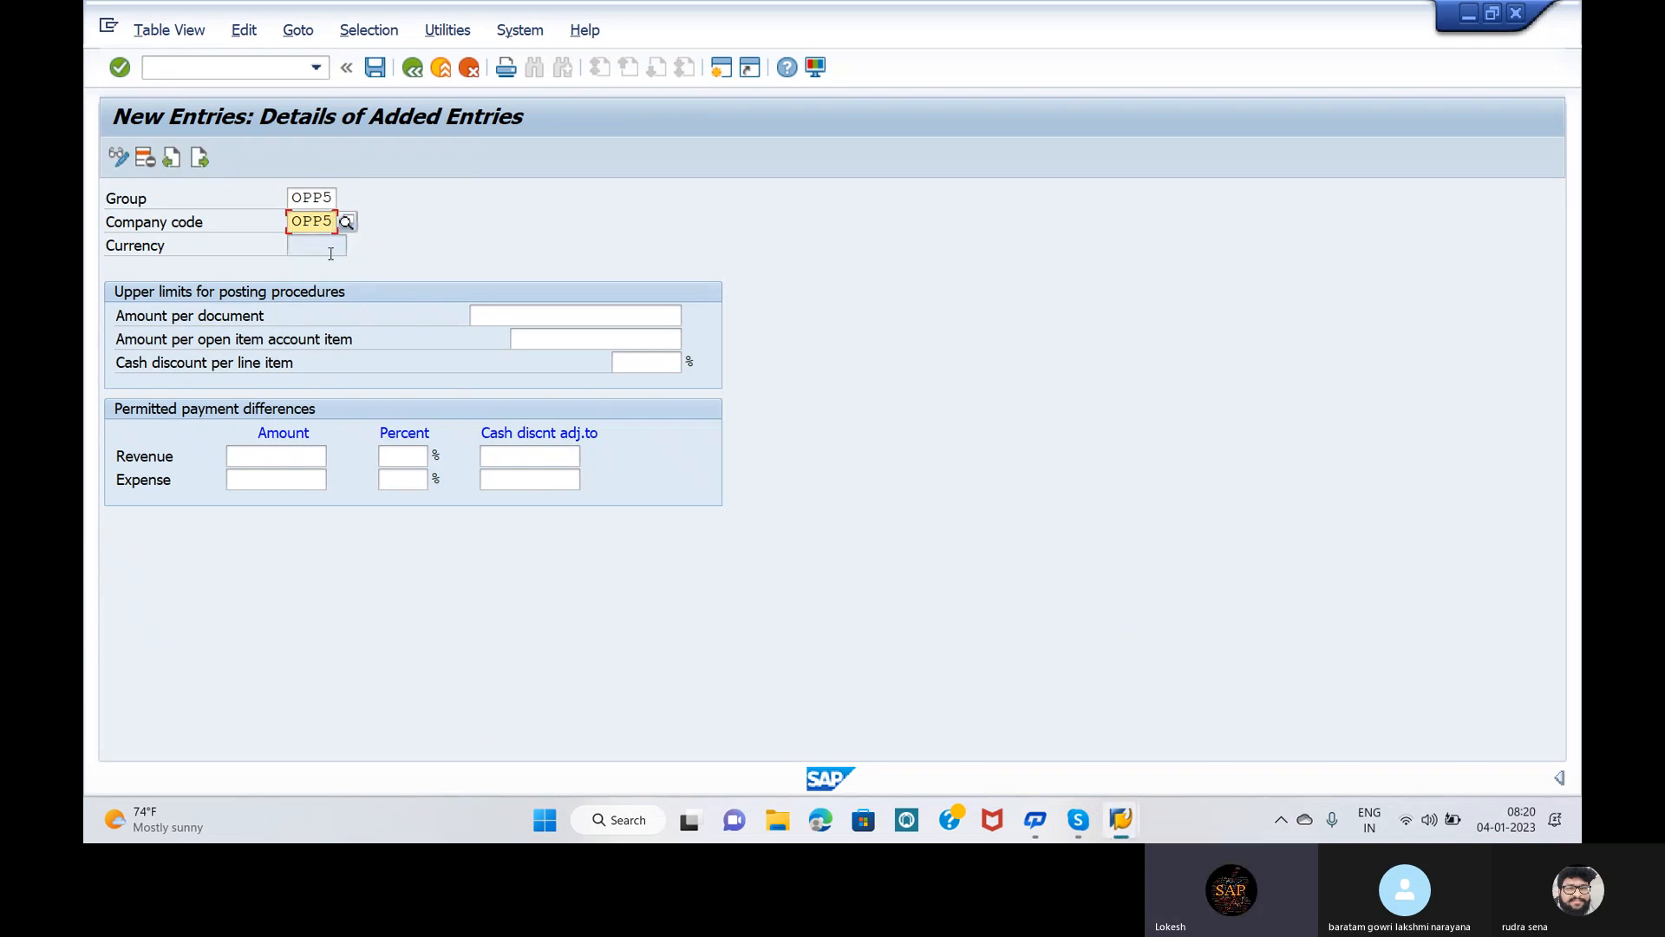
click(327, 249)
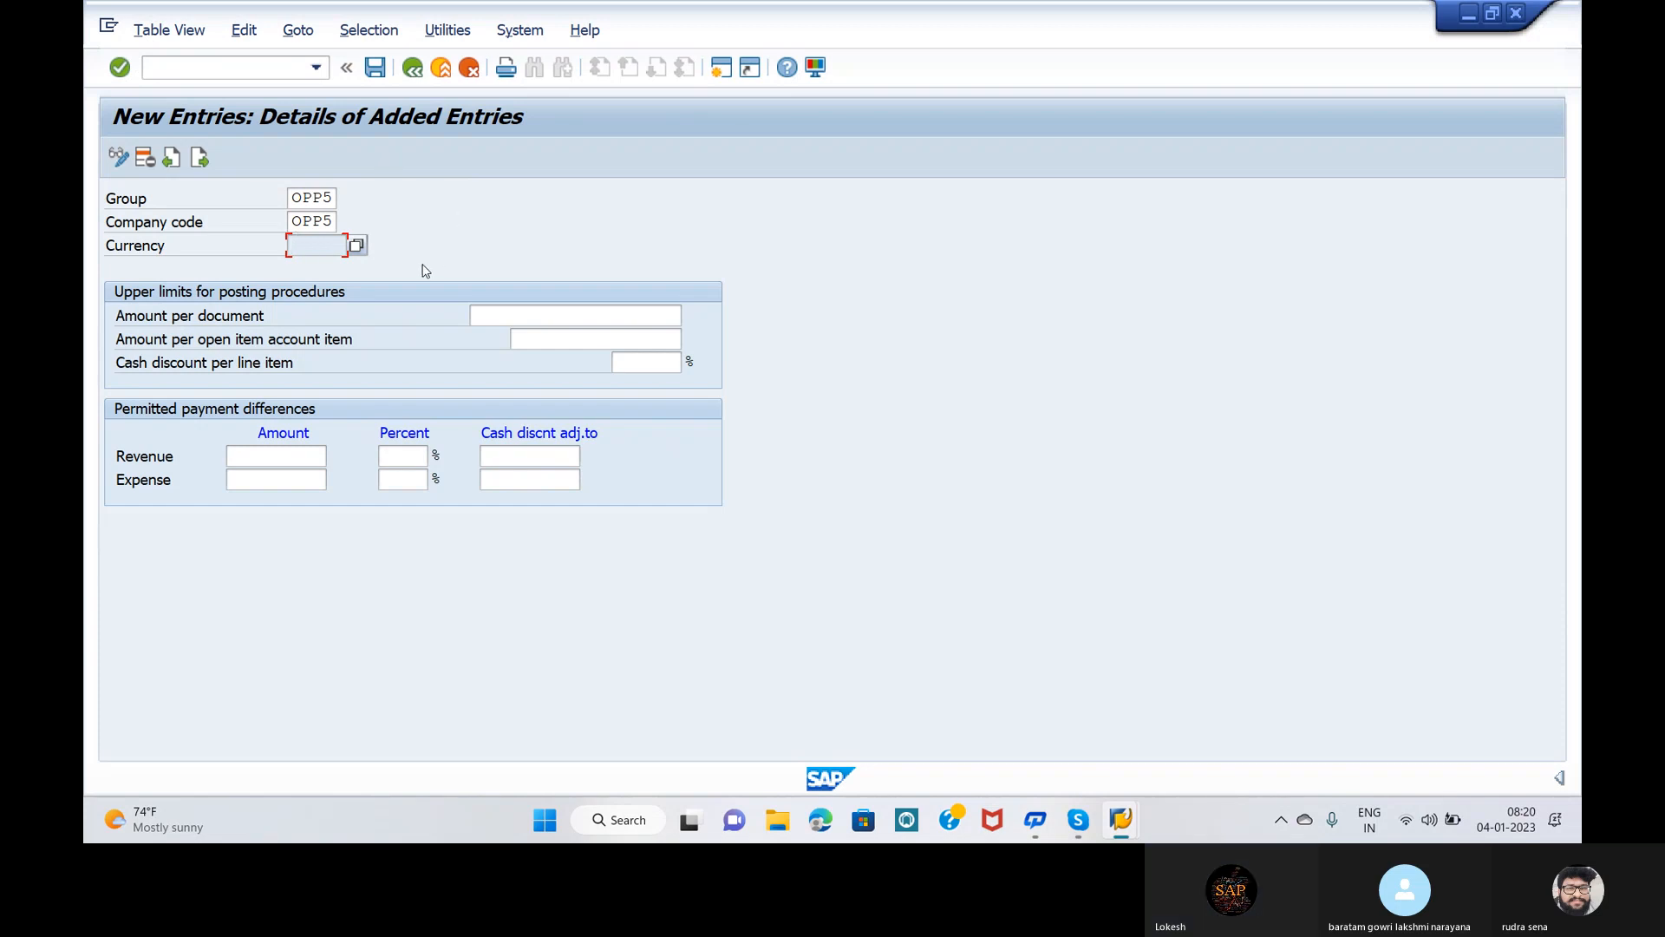
Step: Set 999999999 as the amount upper limits and a 5% cash discount limit per line item
click(511, 313)
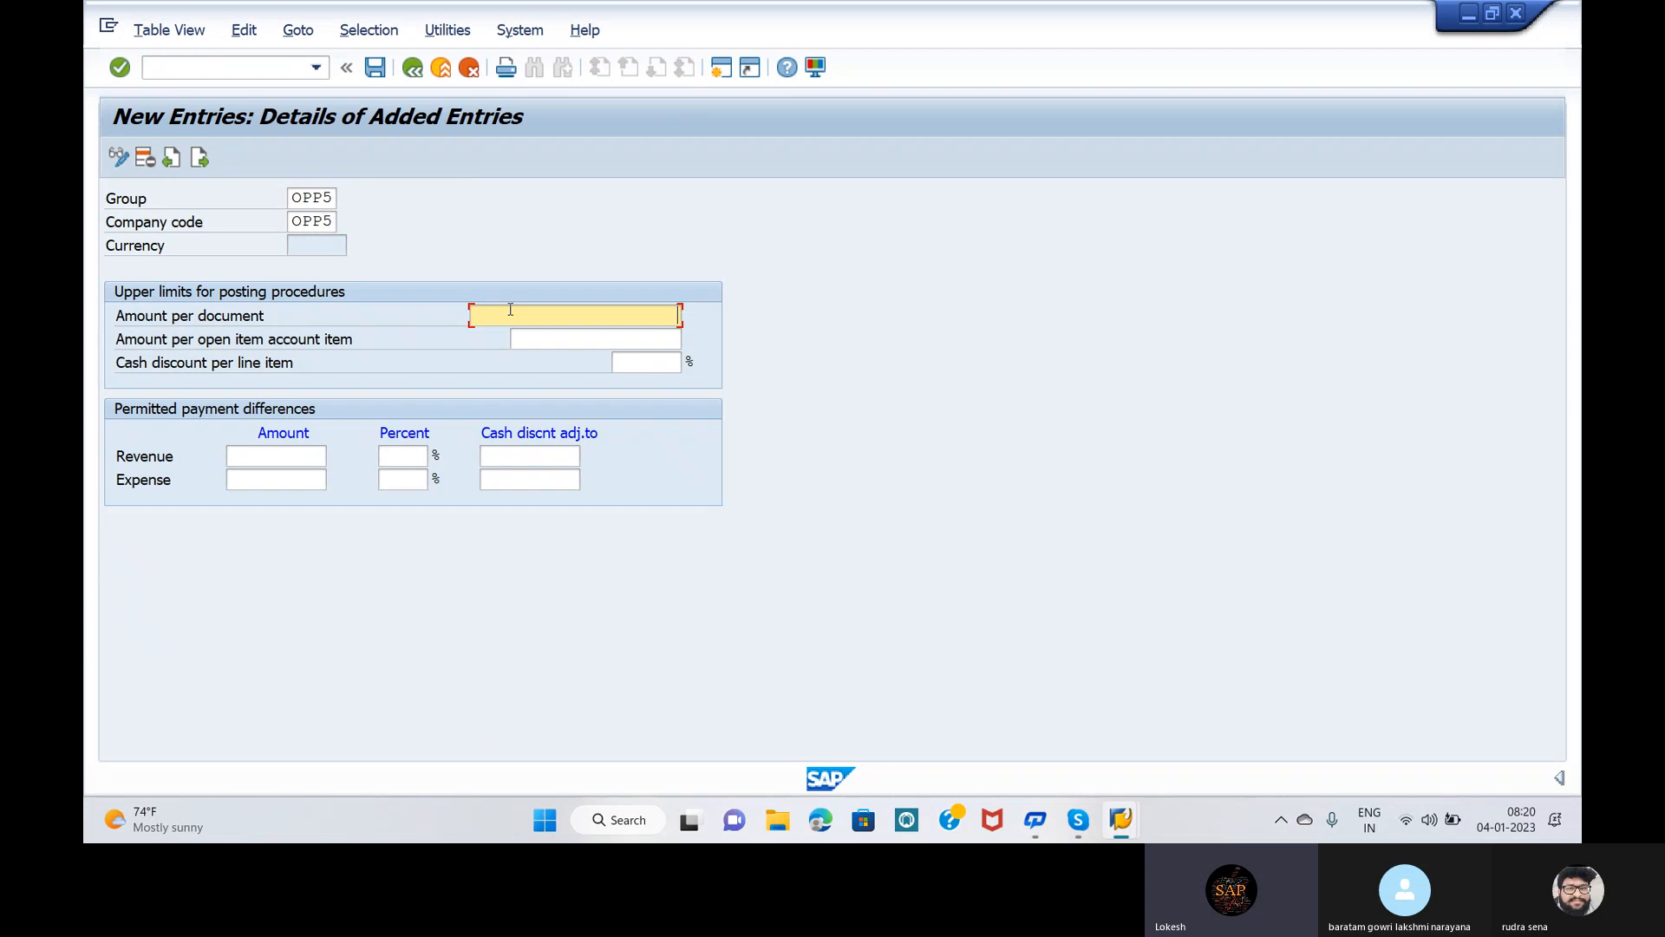
text(999999999)
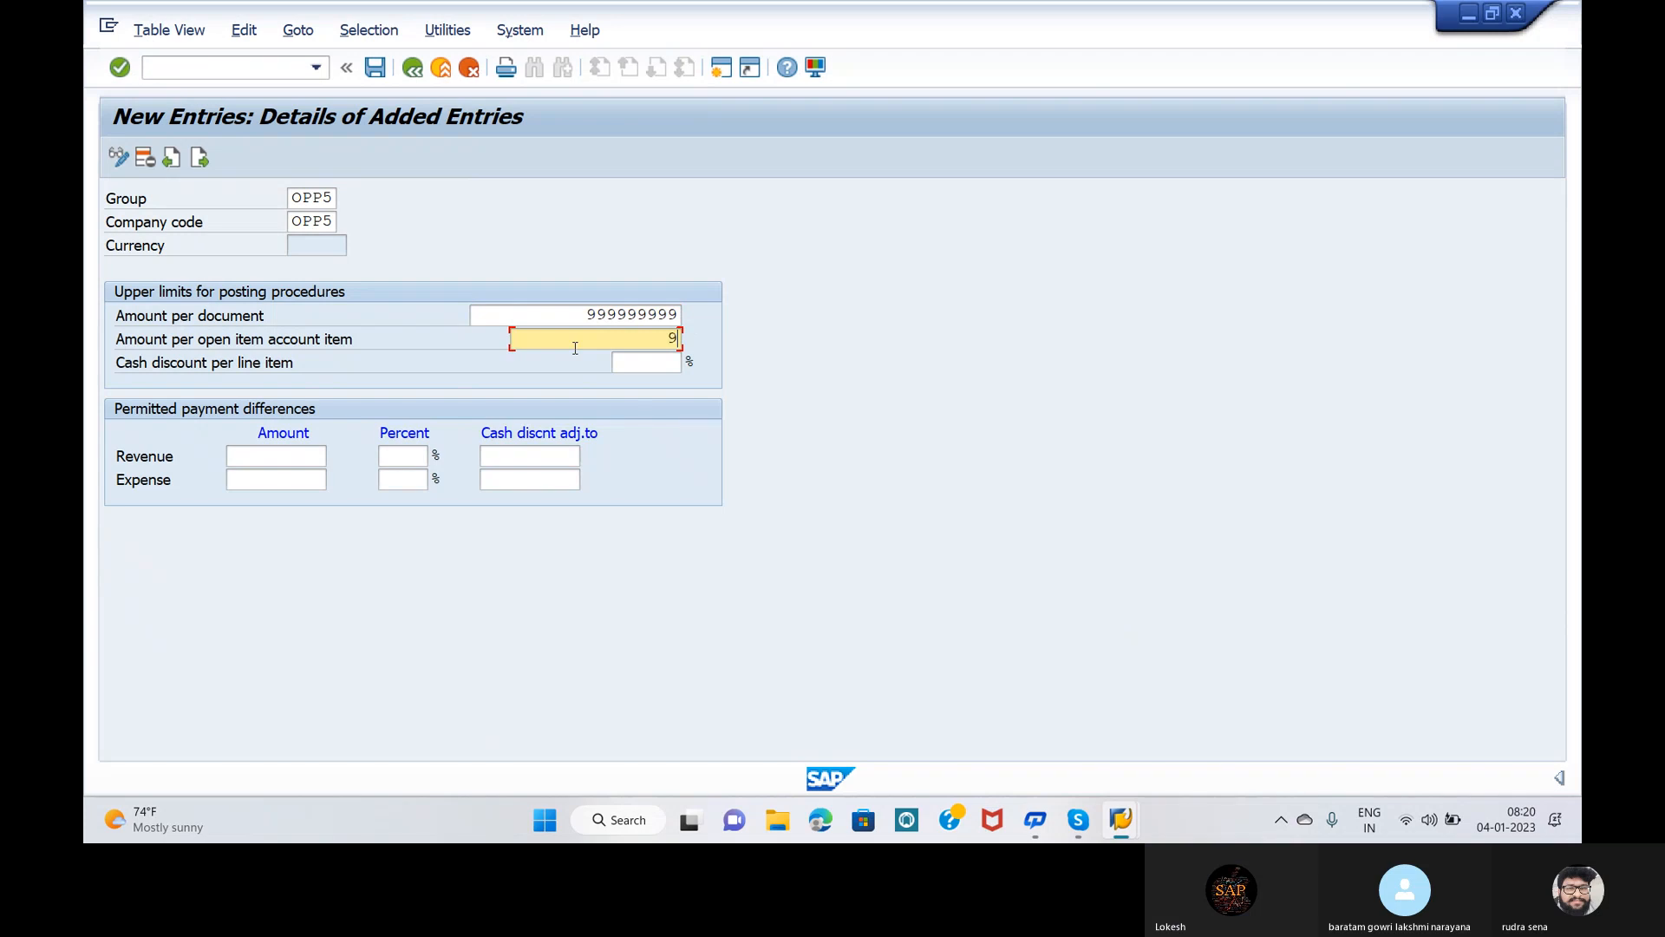
text(99)
click(665, 373)
text(5)
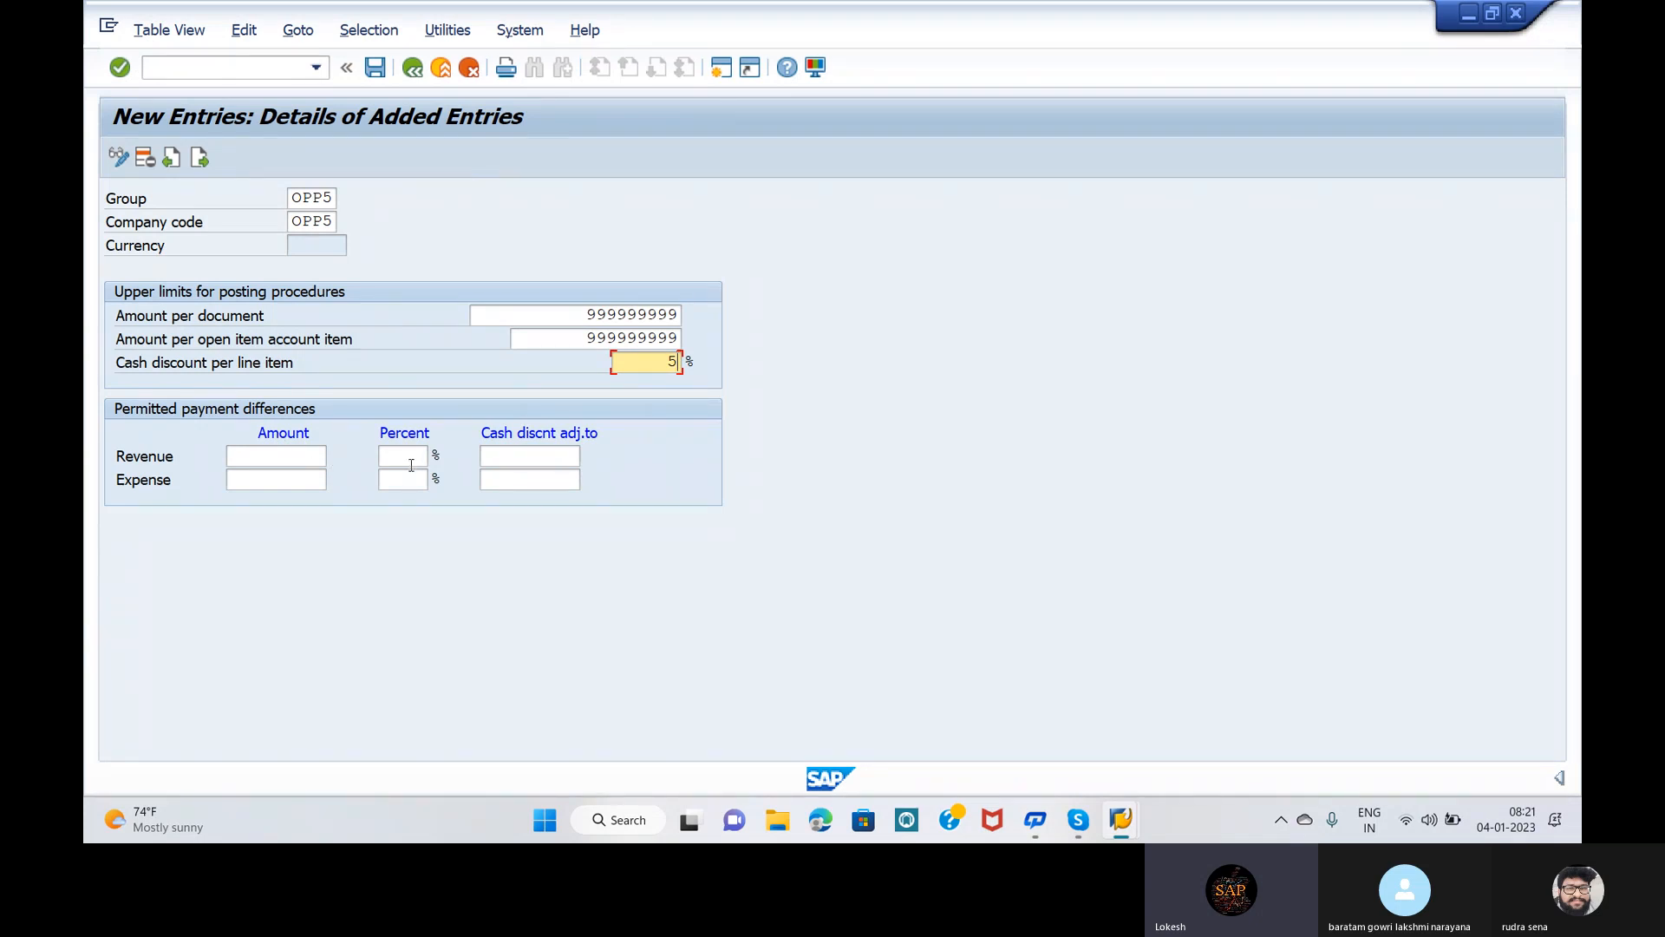
Step: Enter payment difference tolerances: revenue and expense amounts 100, percentage 5, cash discount adjustments 1 and 10
click(284, 457)
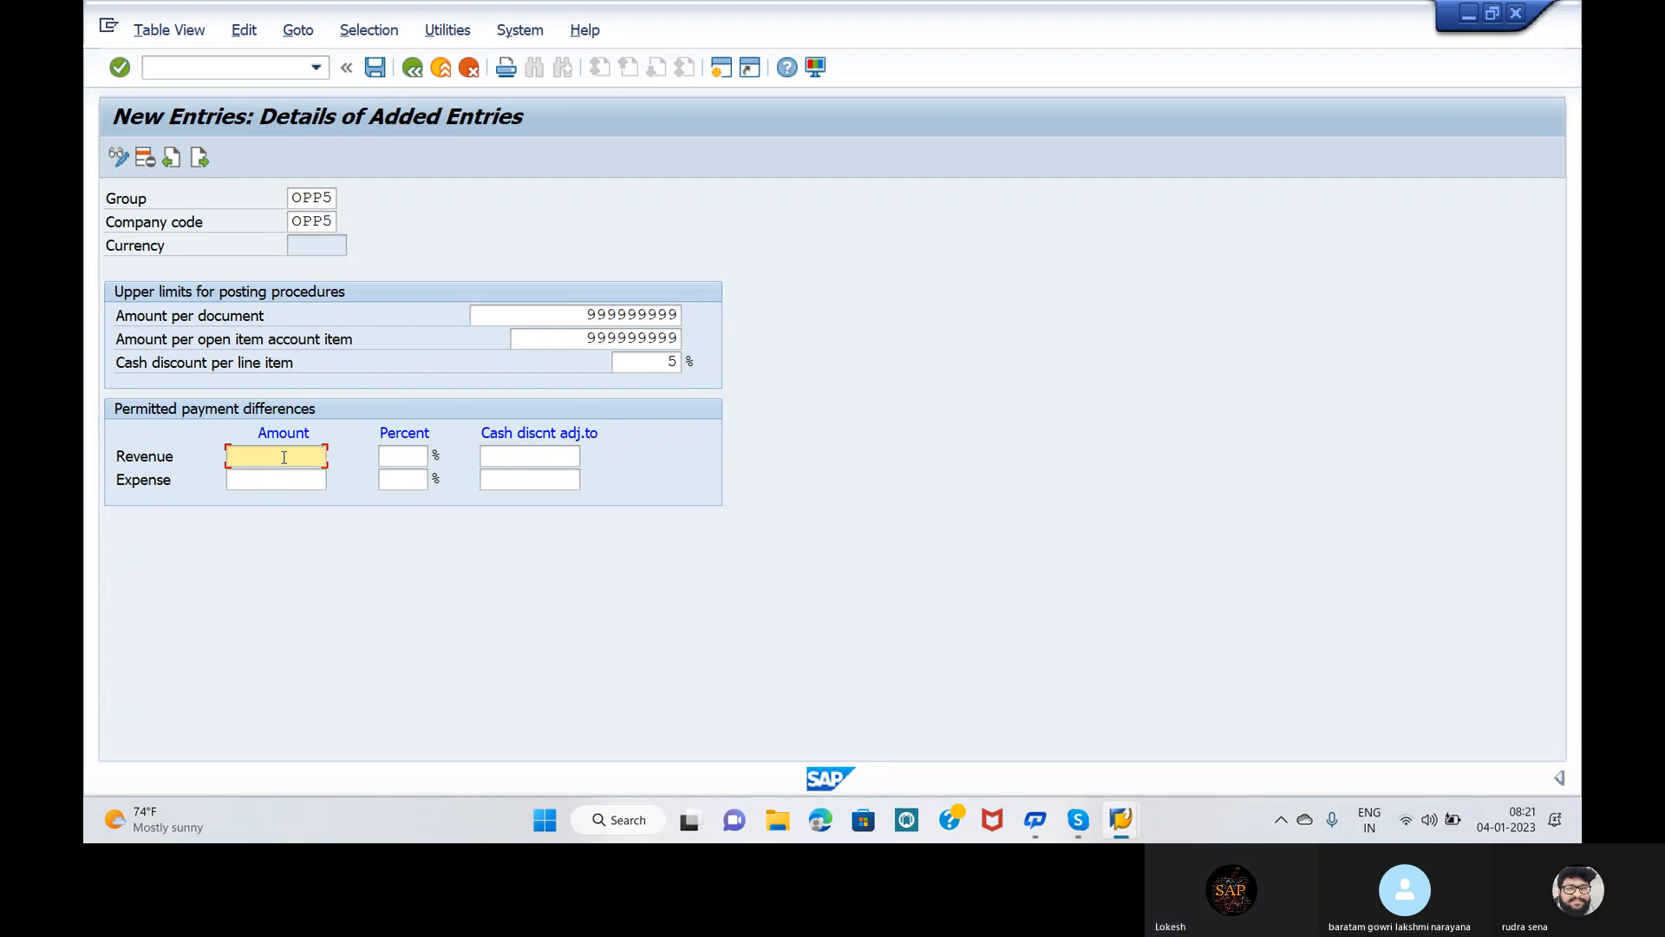
text(100)
click(302, 479)
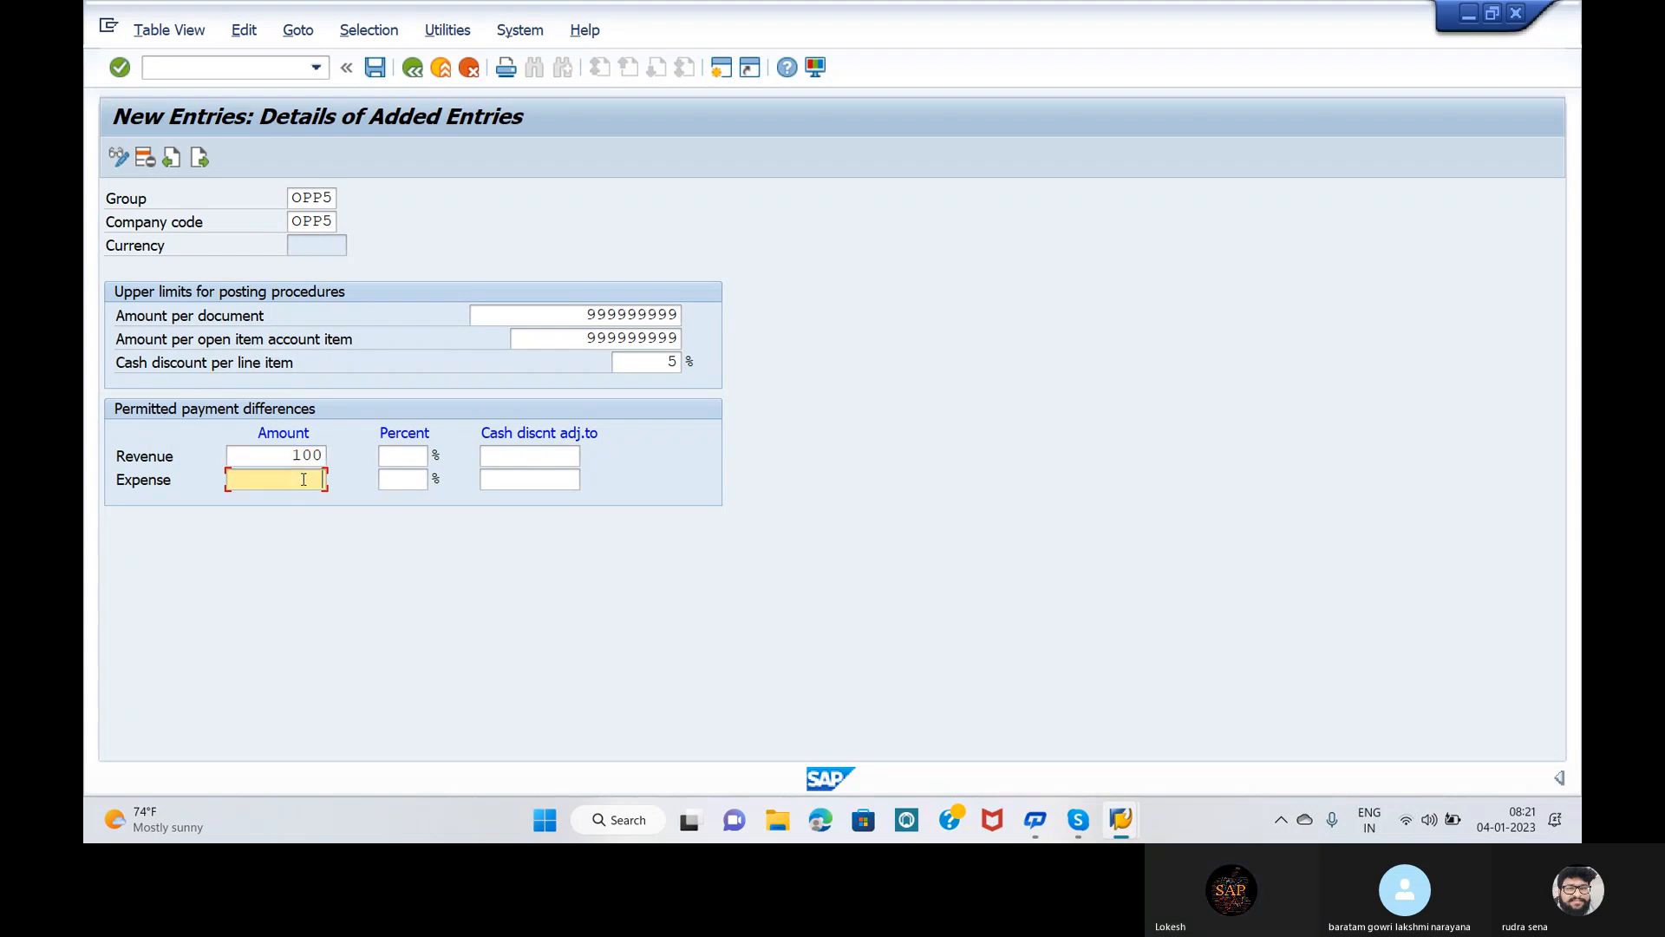
text(100)
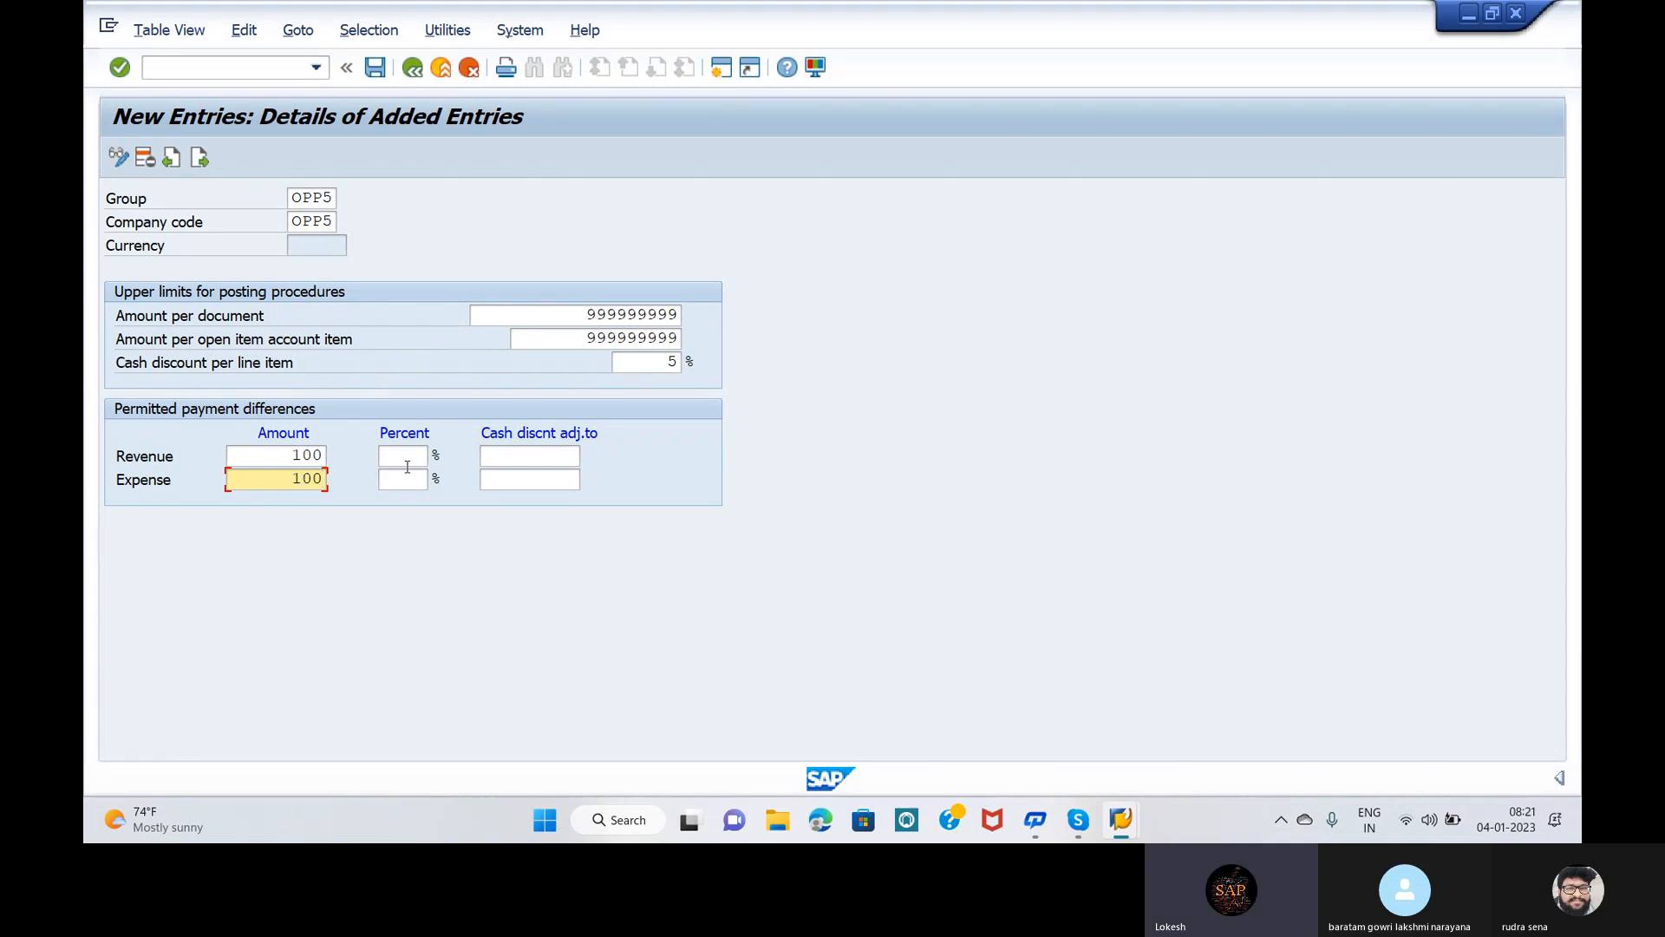
click(408, 459)
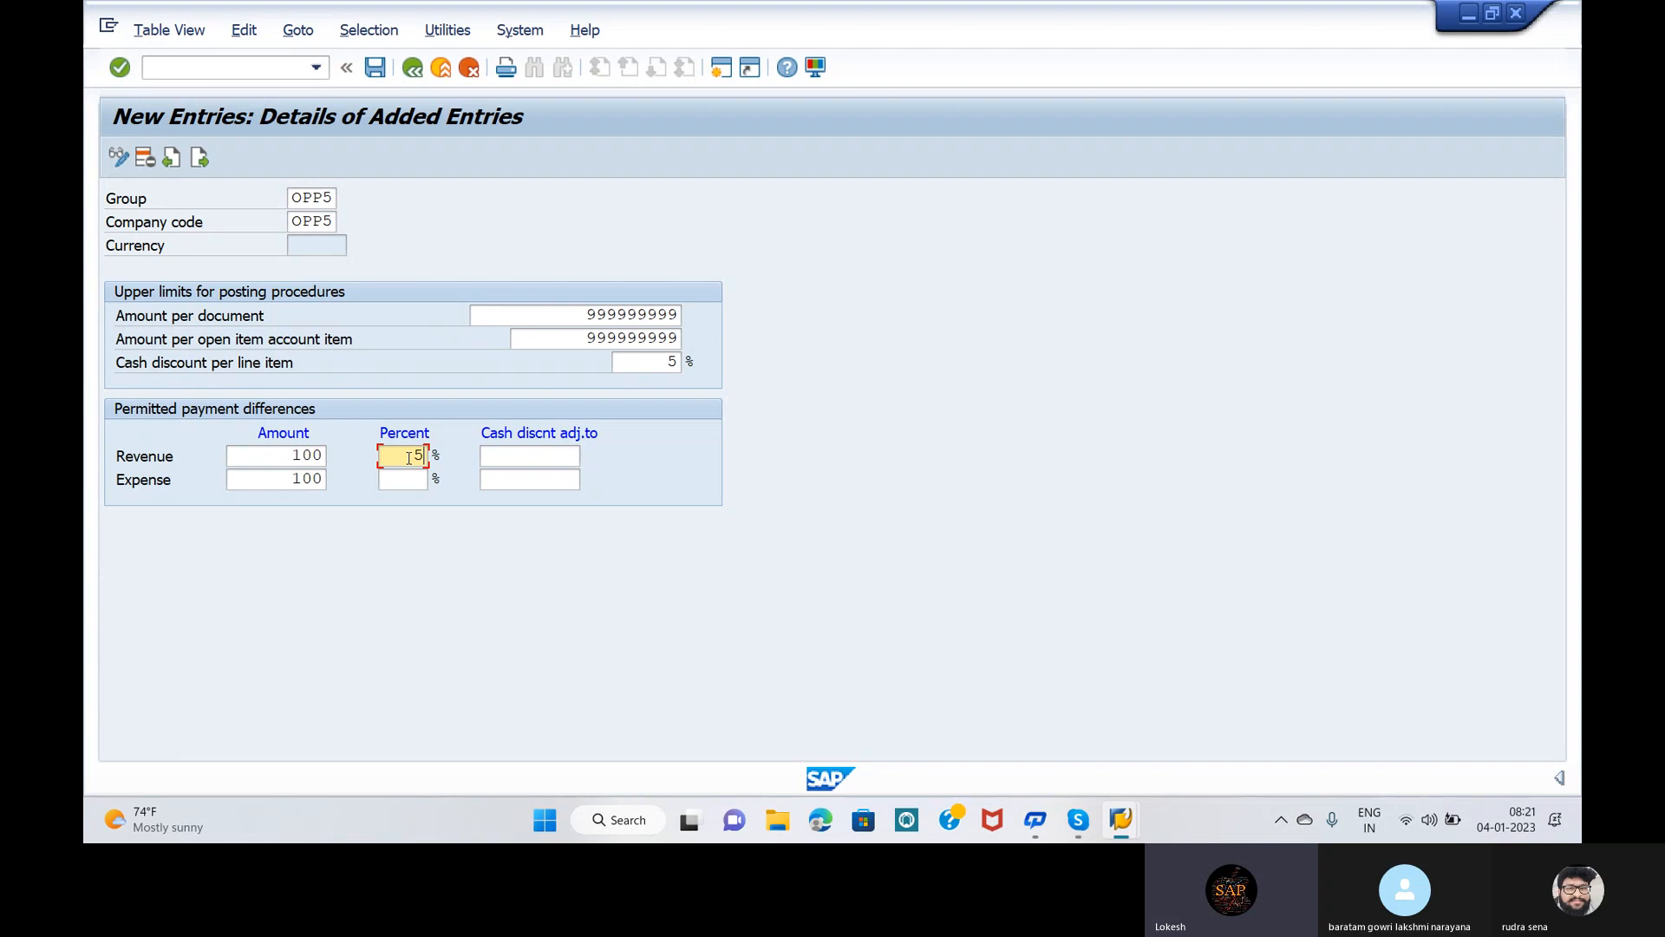
key(Down)
text(5)
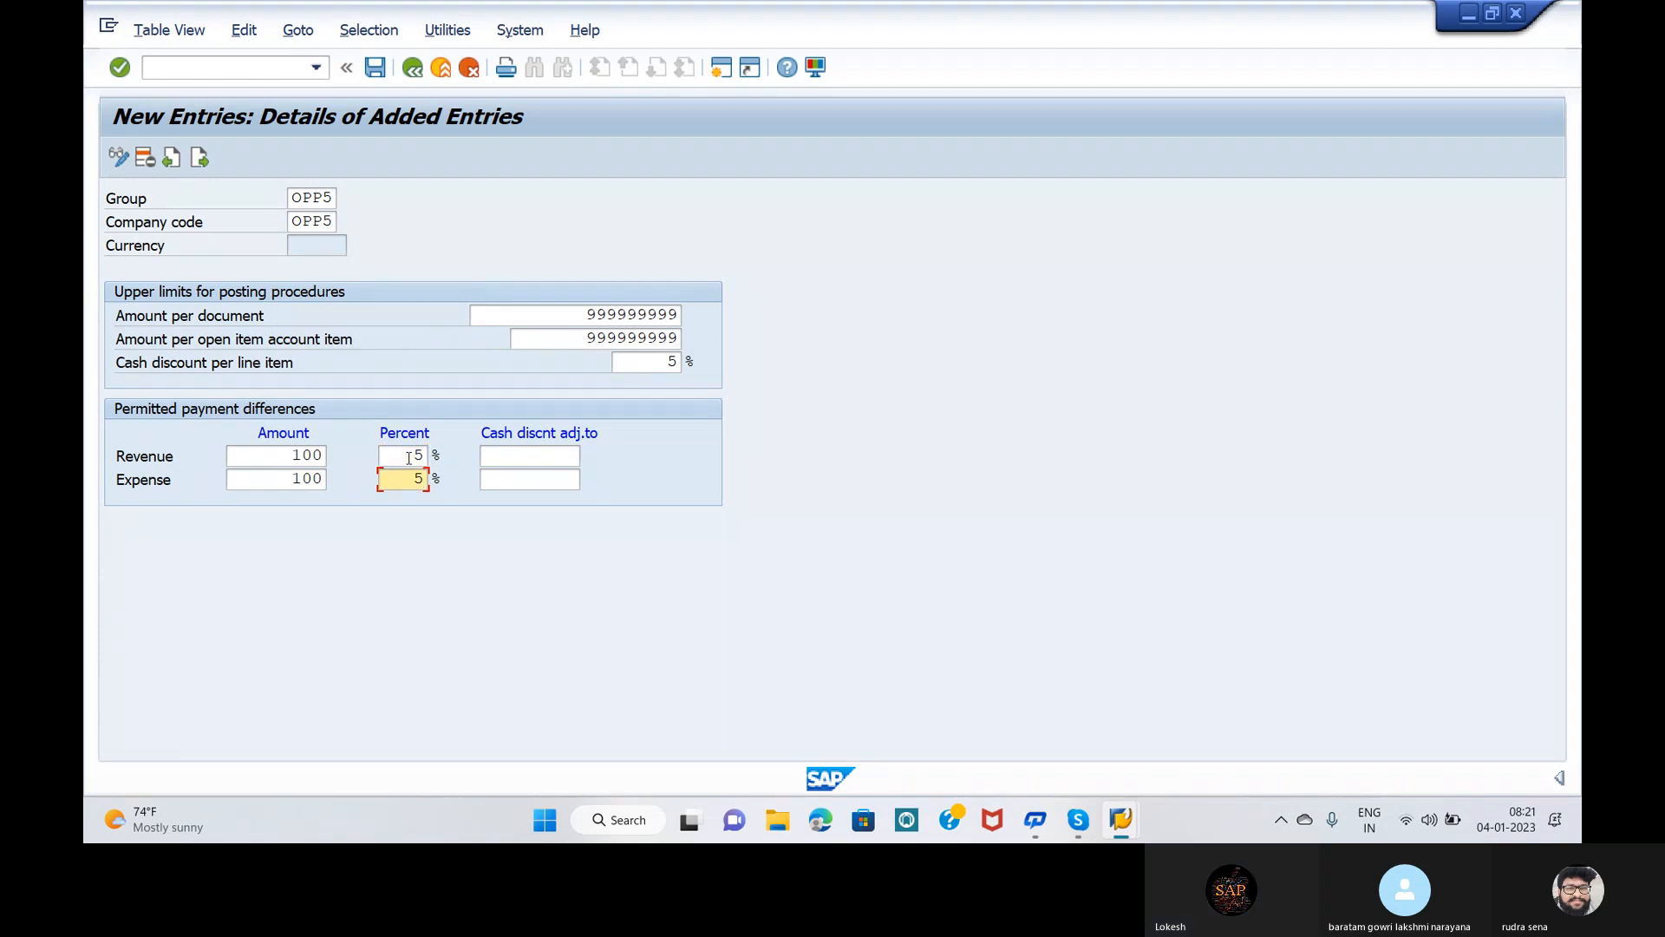
click(523, 449)
text(100)
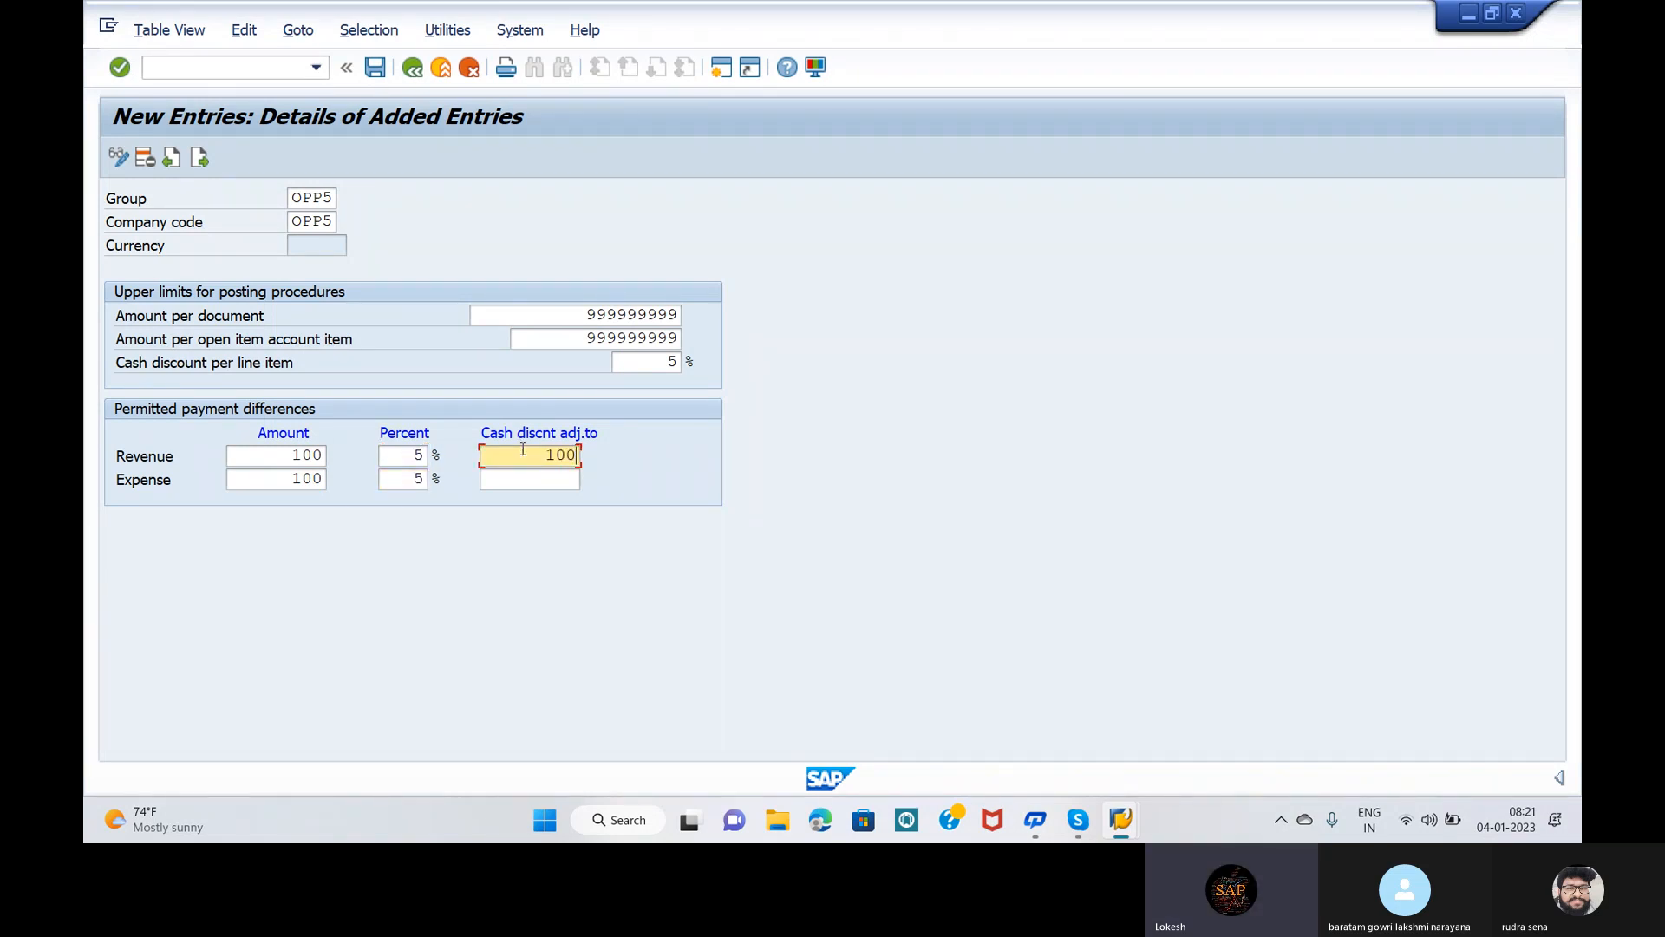
key(Down)
text(1)
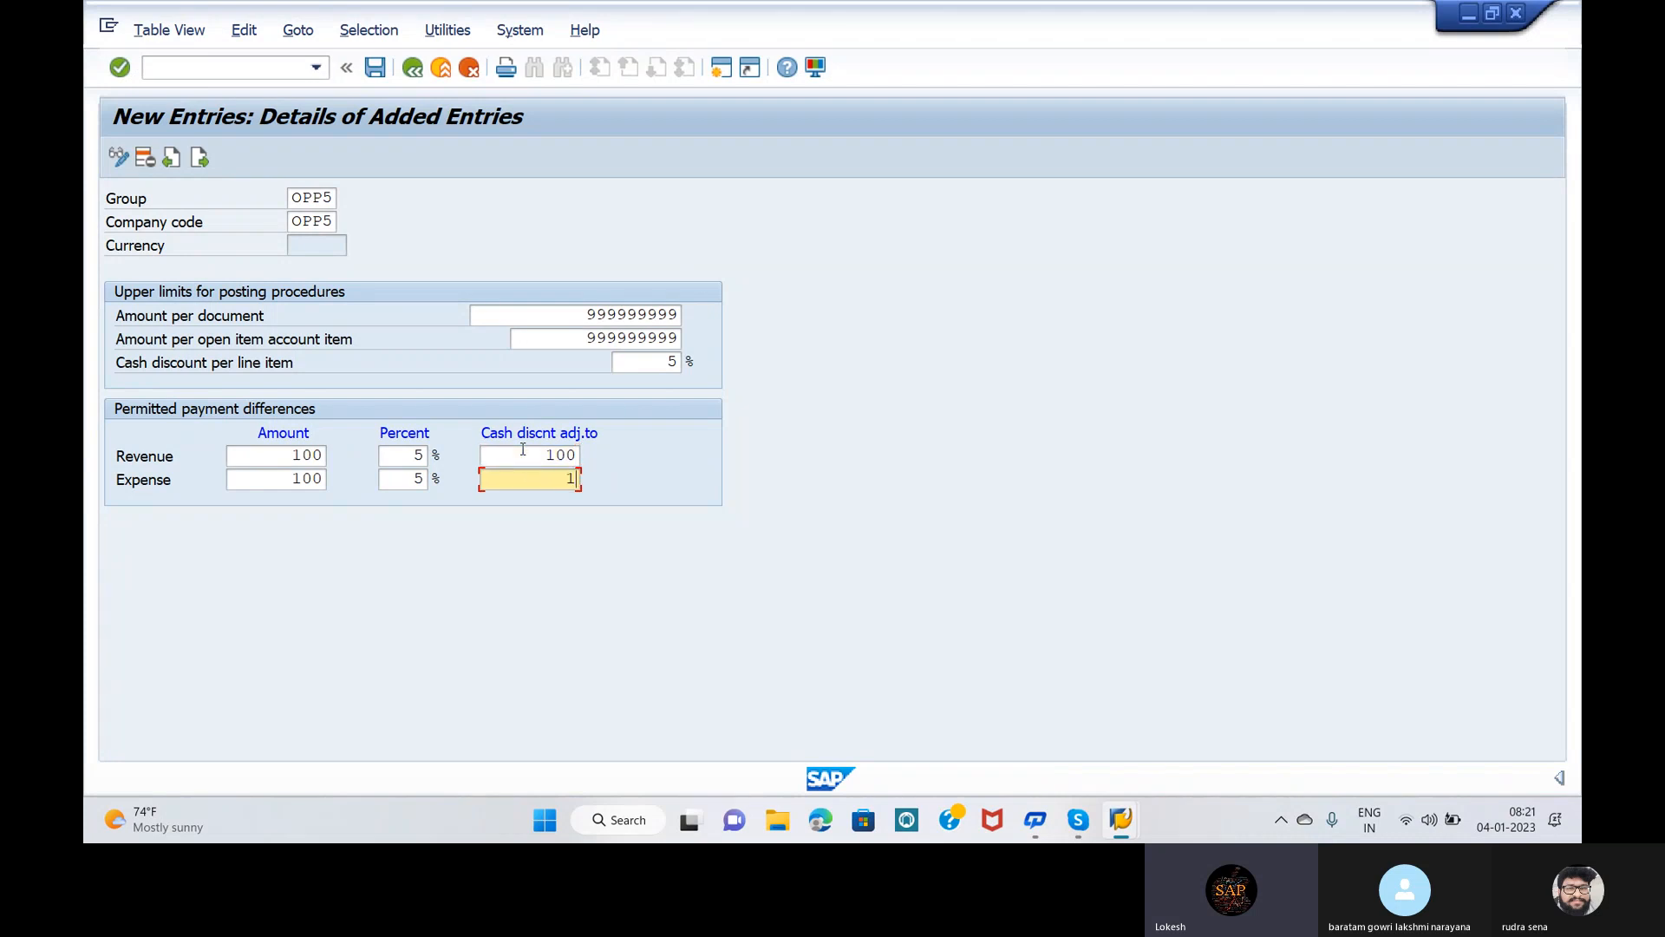
text(00)
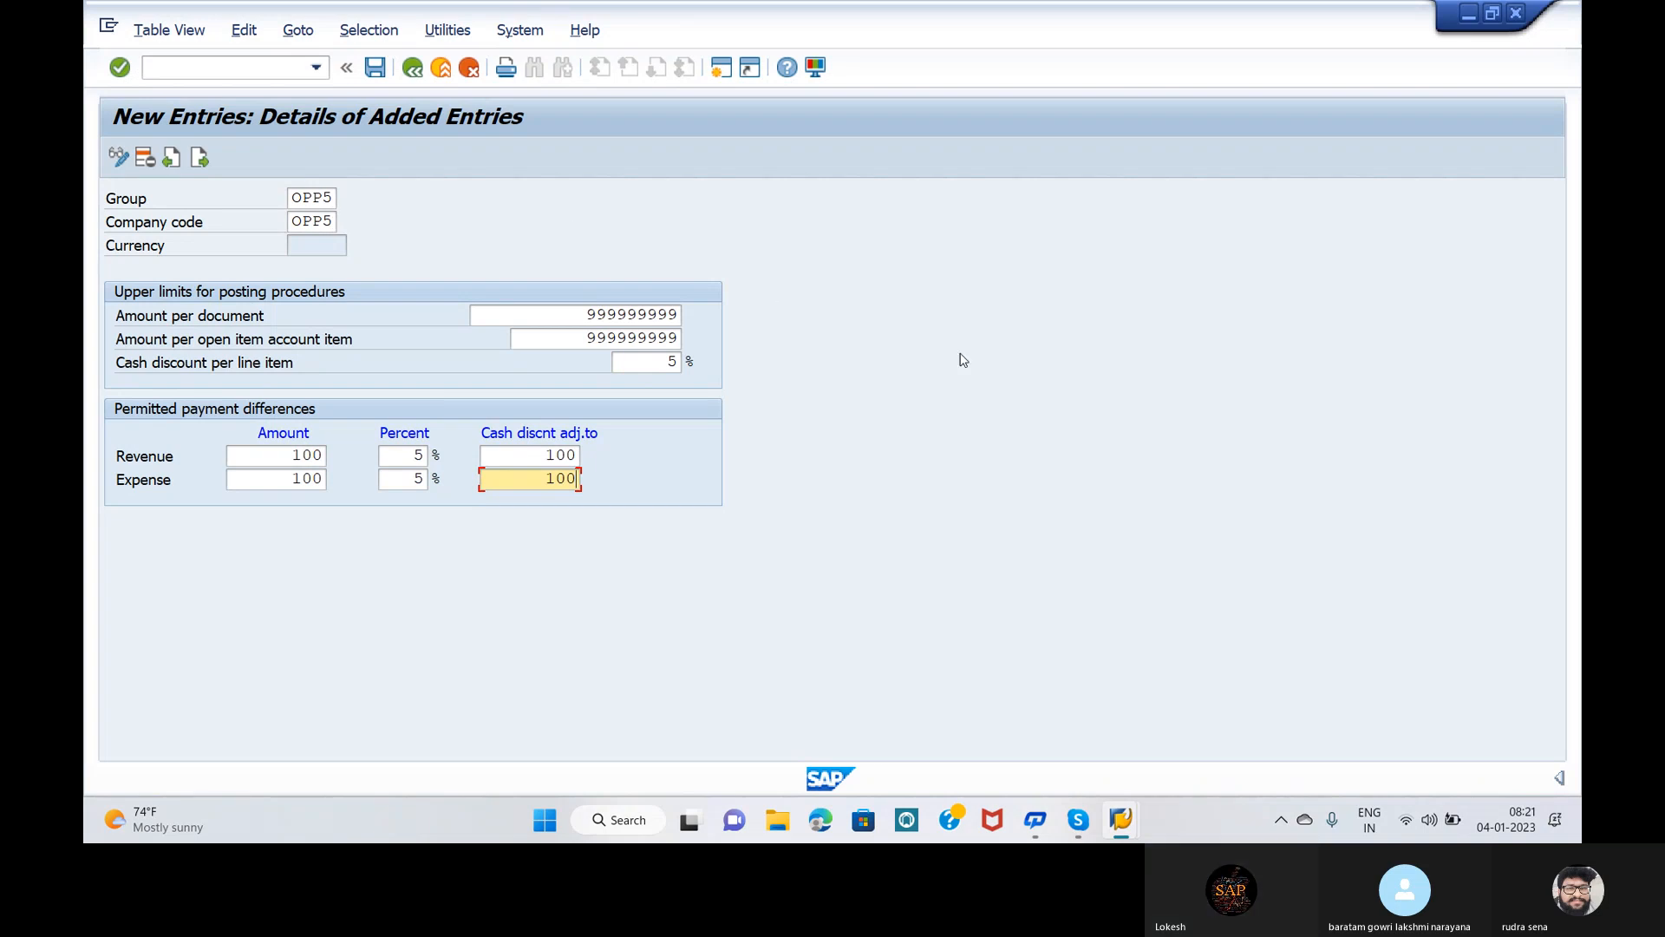
click(1103, 383)
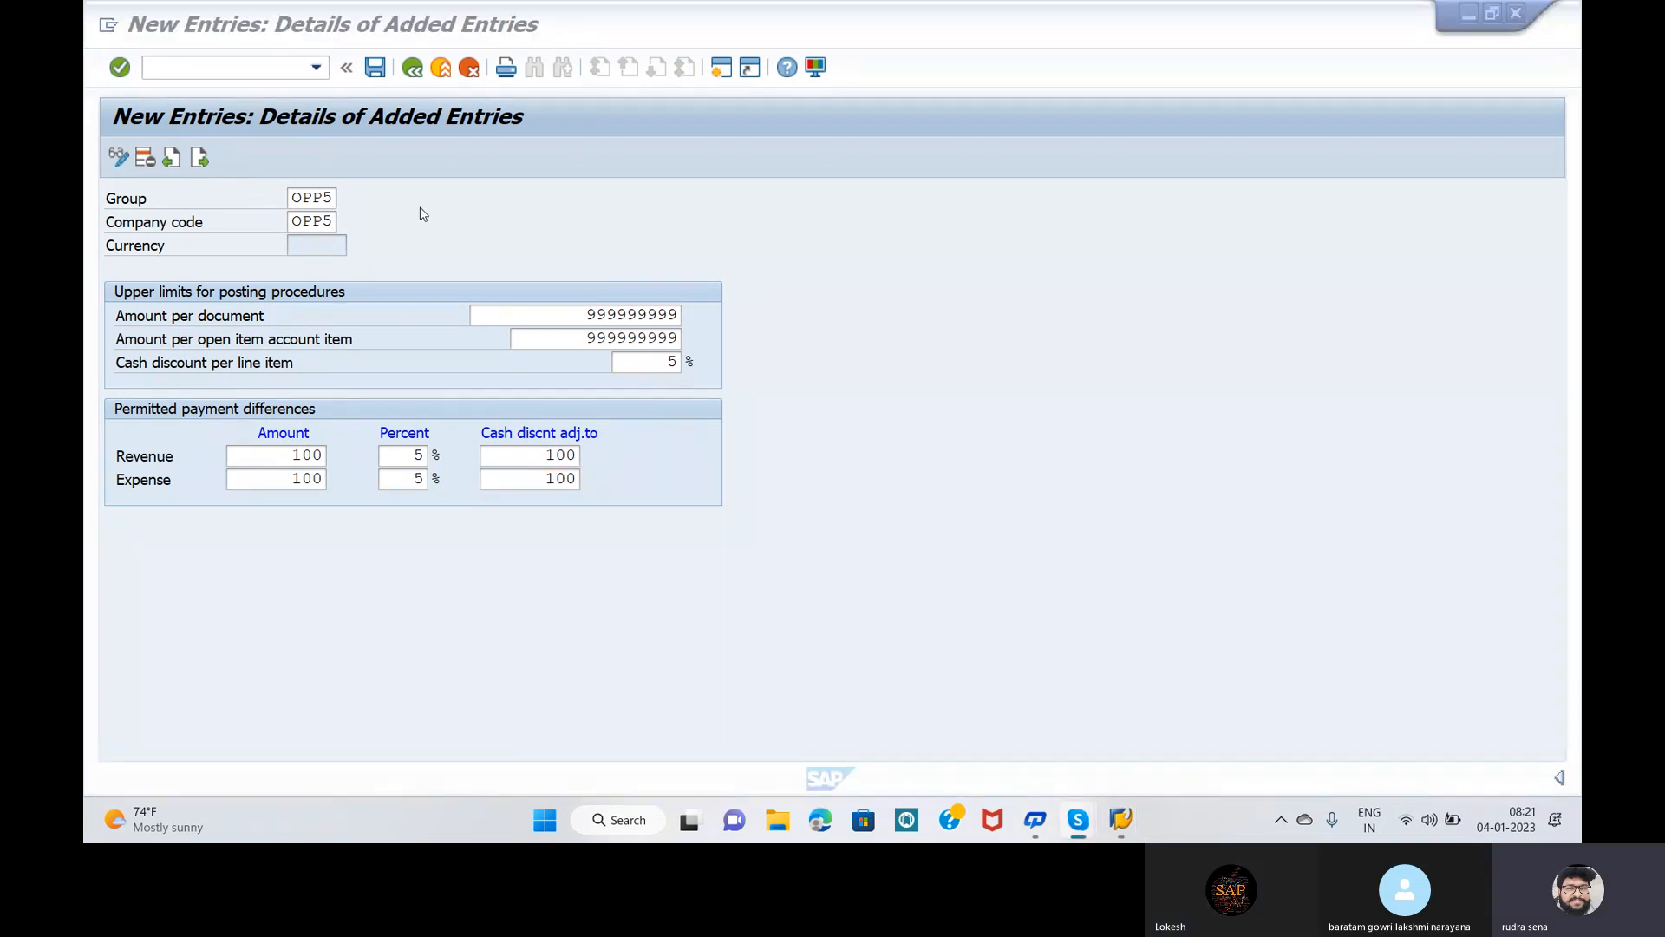
click(327, 245)
click(327, 246)
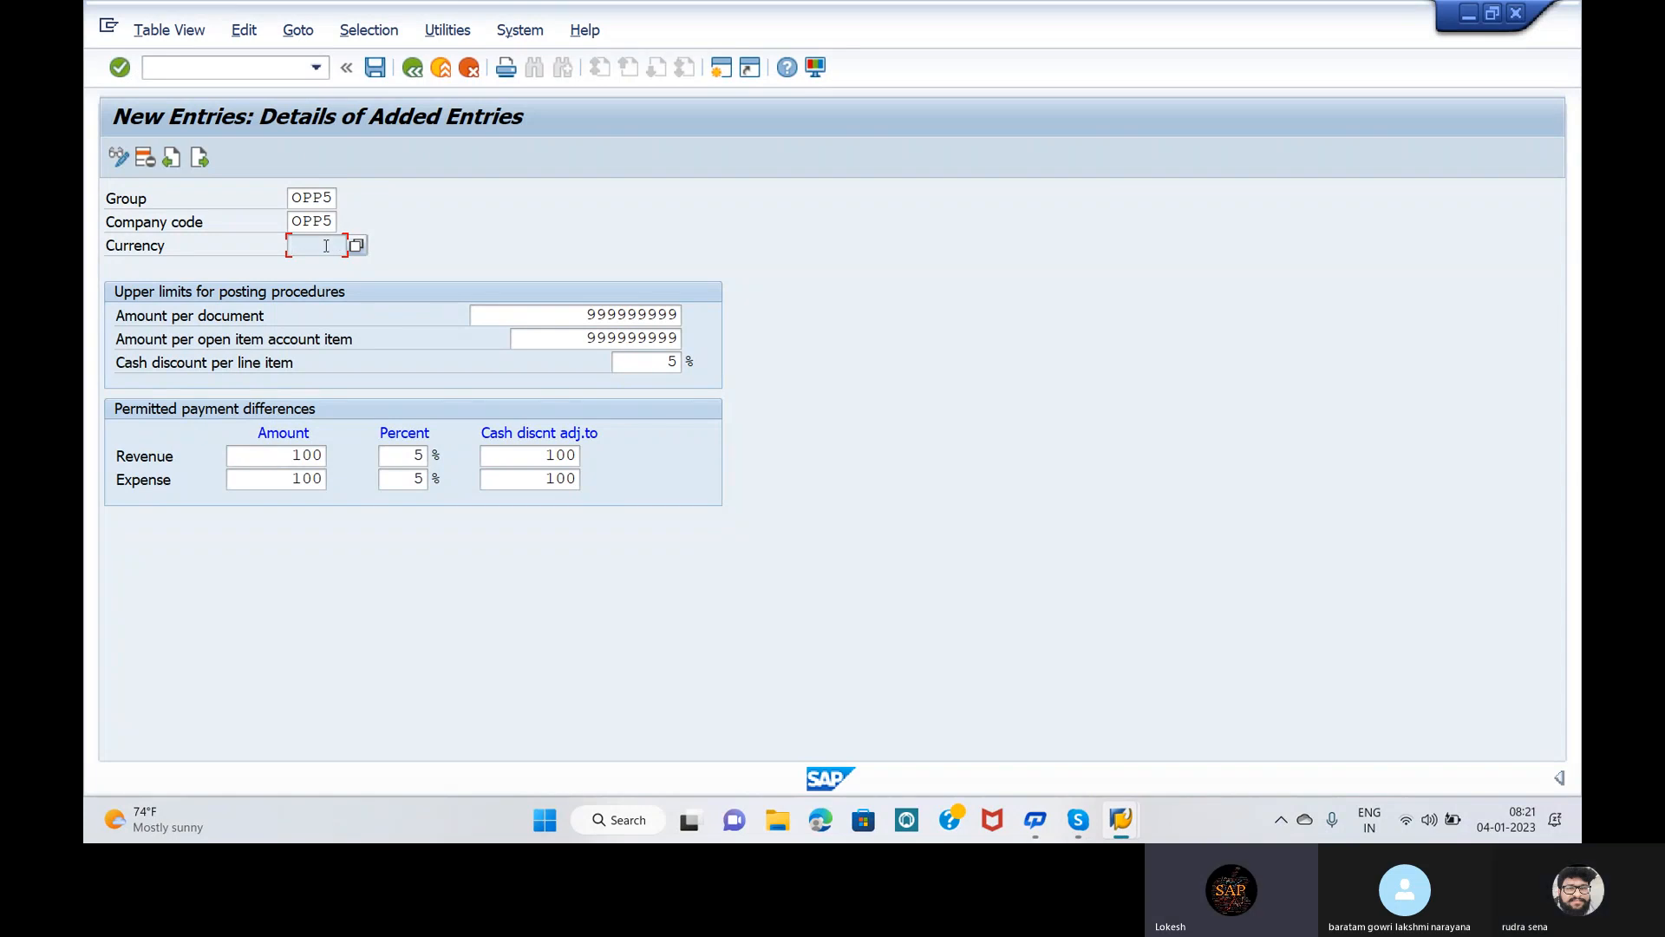
Step: Save tolerance group OPP5 under the proposed customizing request
click(376, 69)
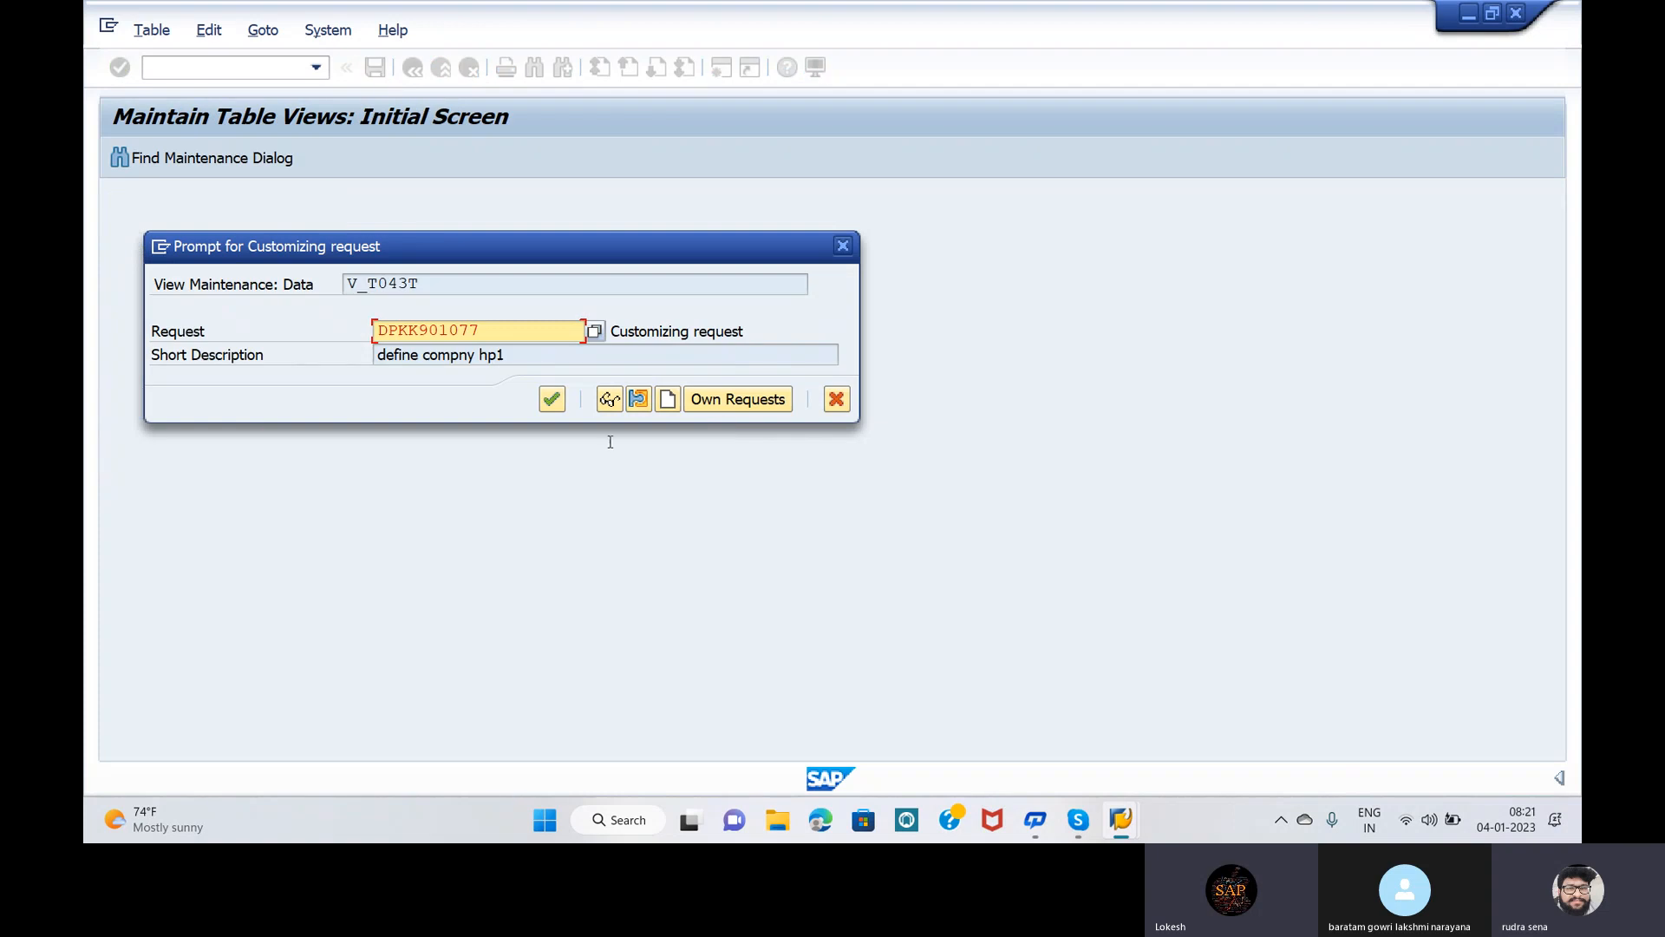
click(550, 406)
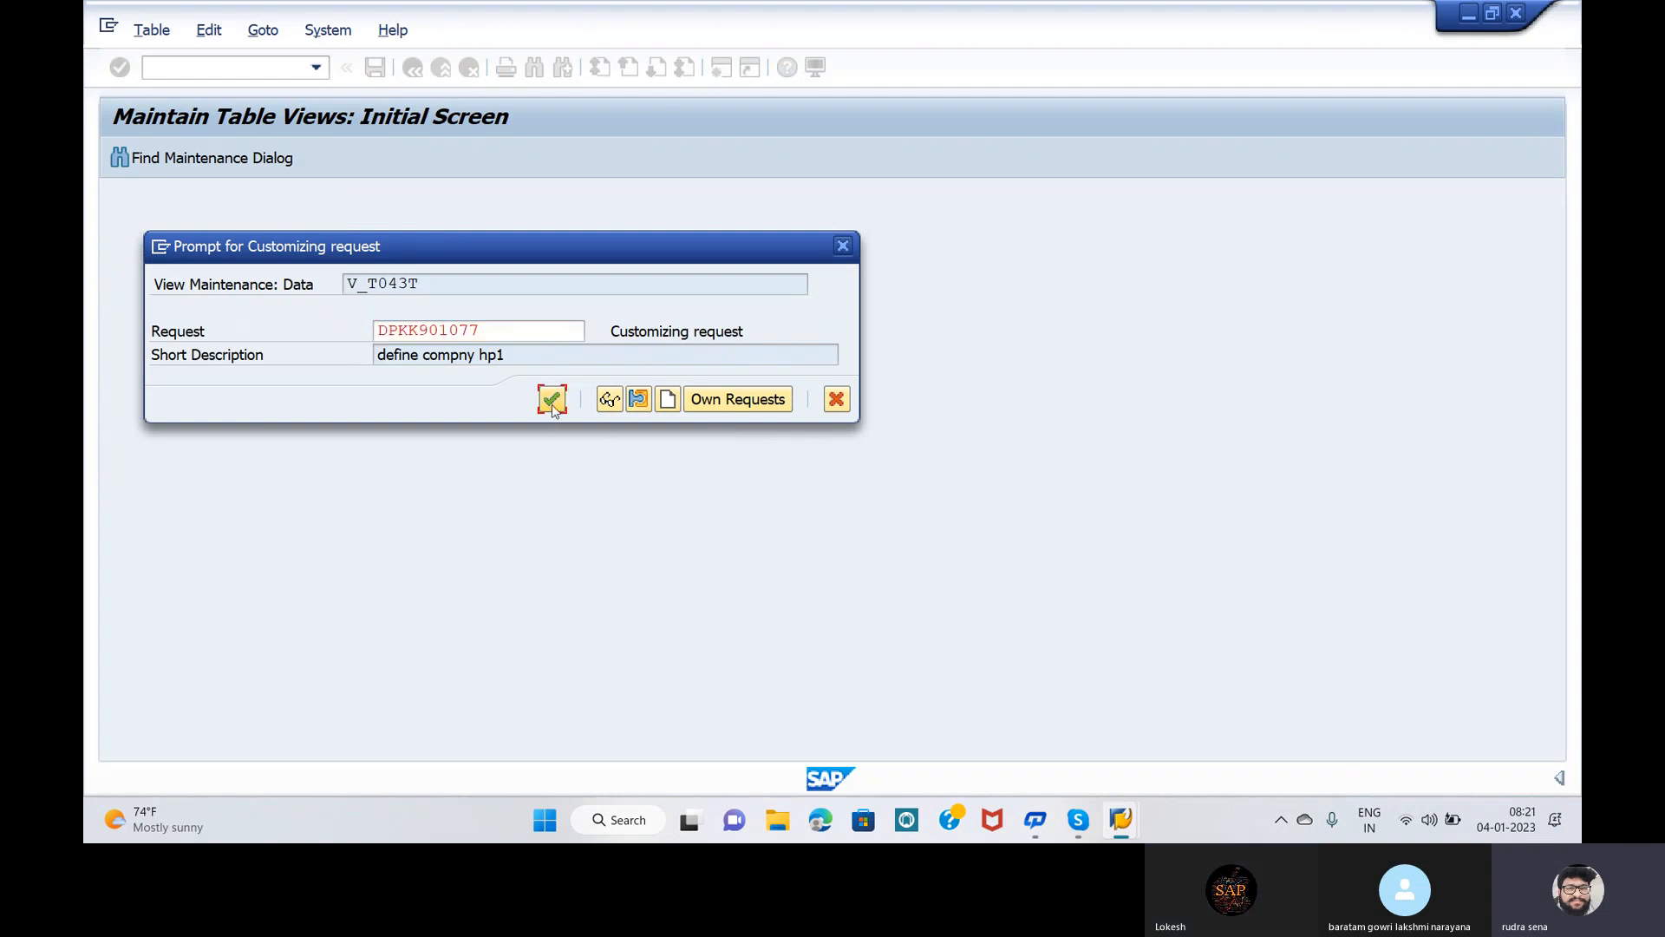
click(552, 401)
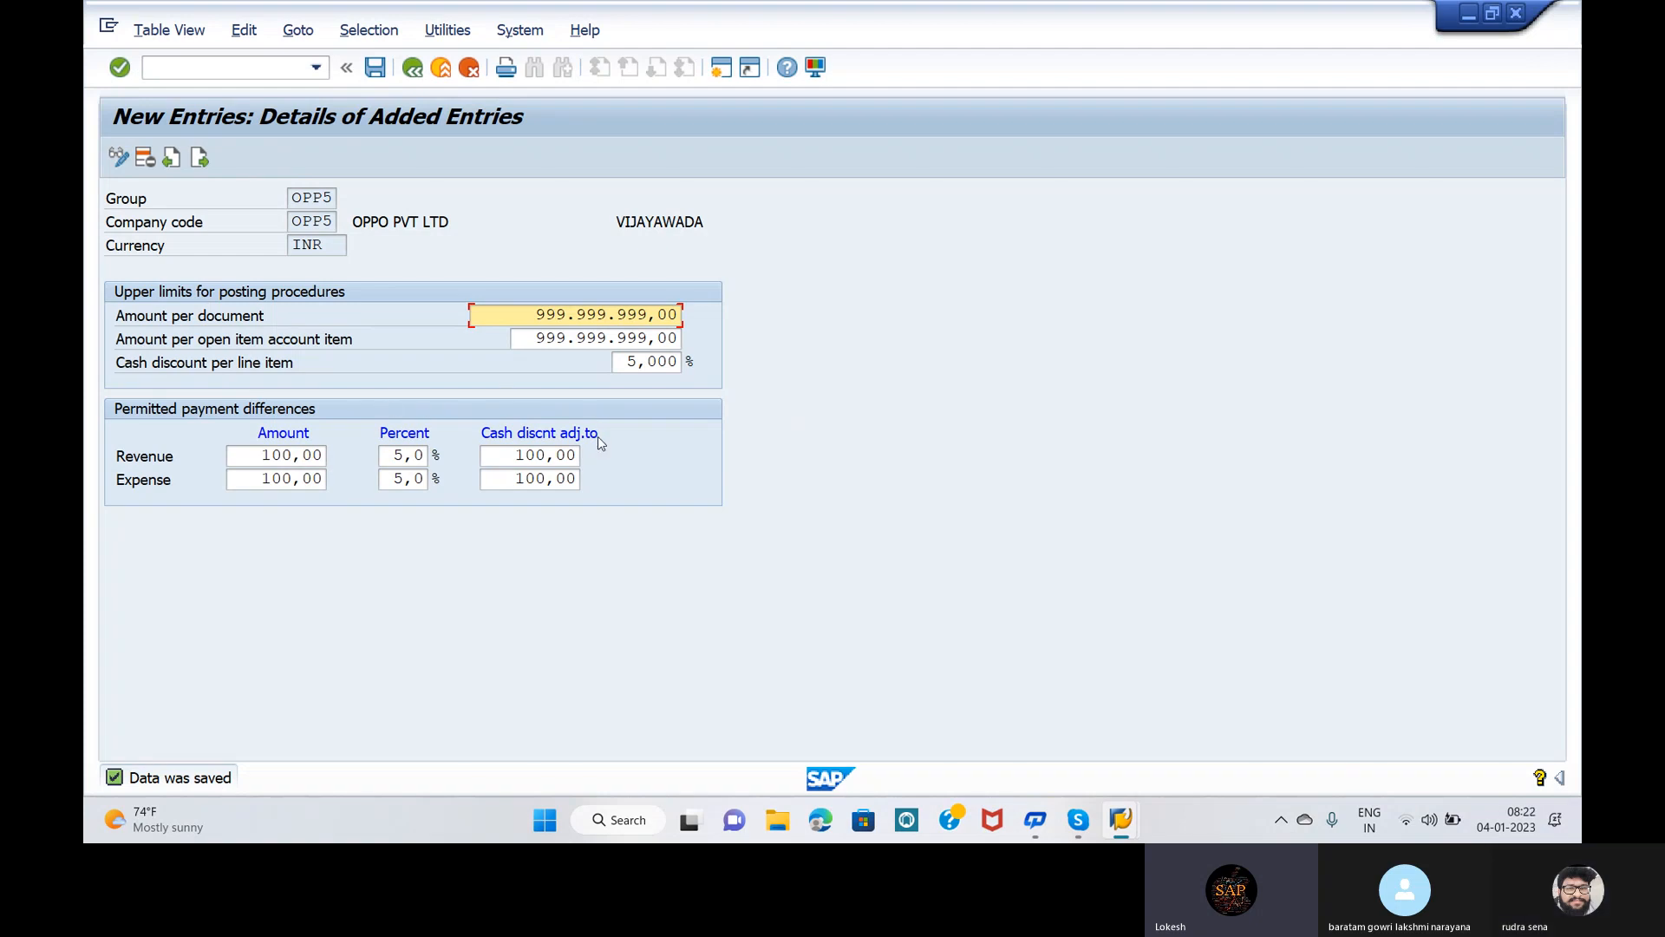
click(1101, 386)
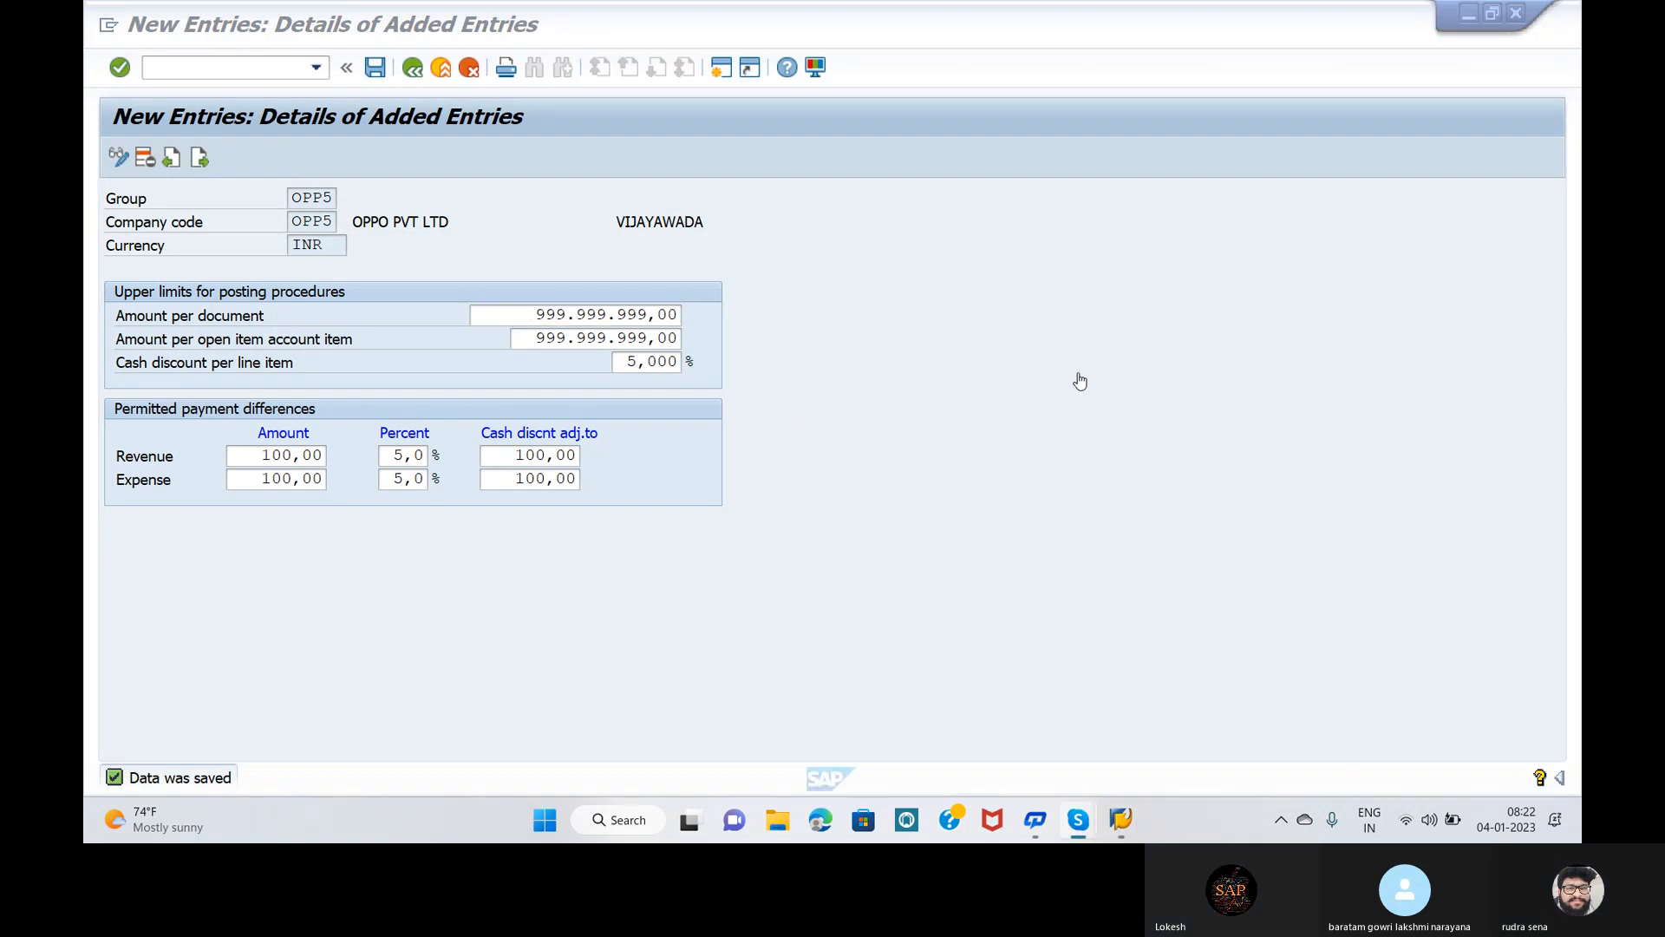
click(247, 69)
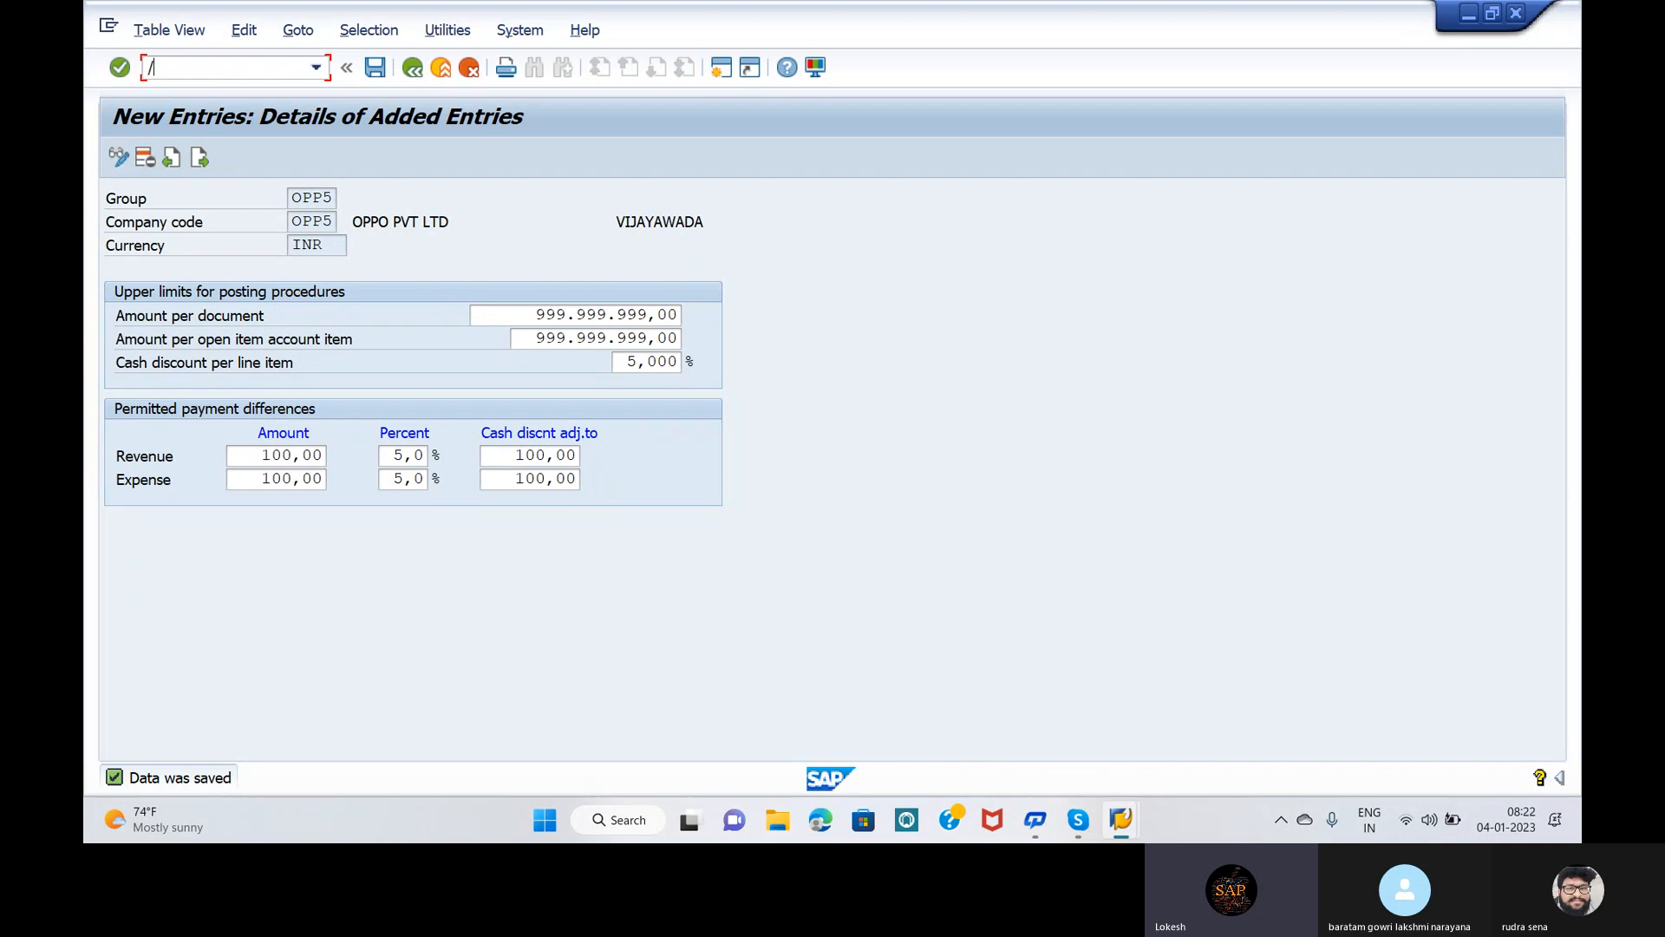
mouse_move(1078, 820)
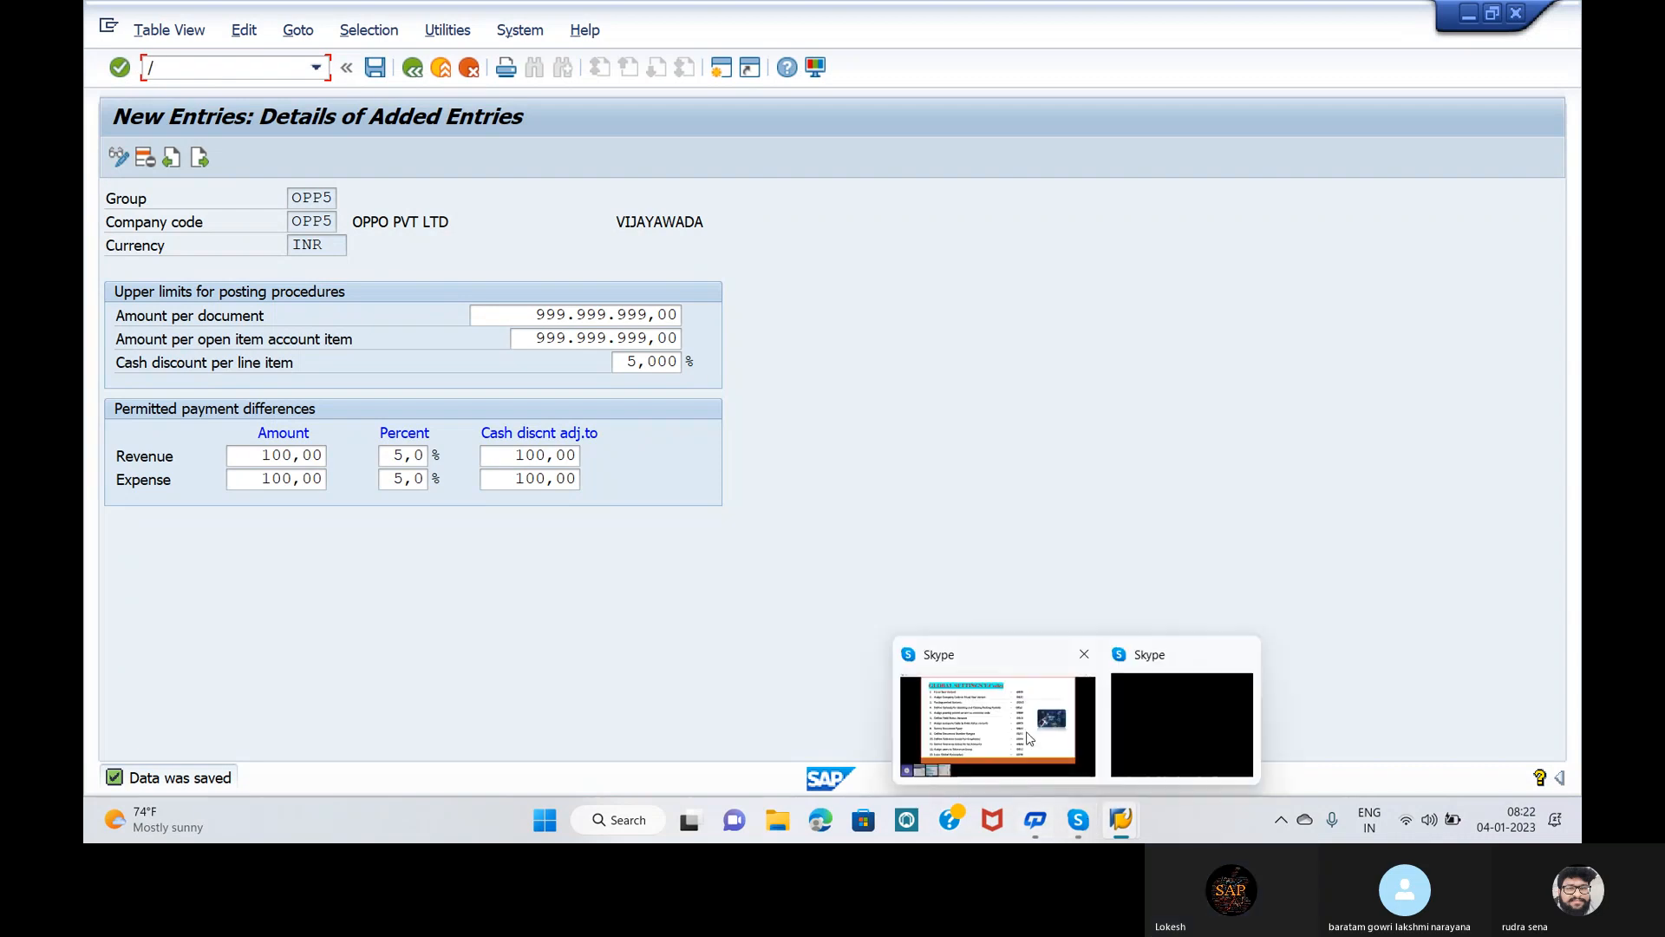
mouse_move(1013, 694)
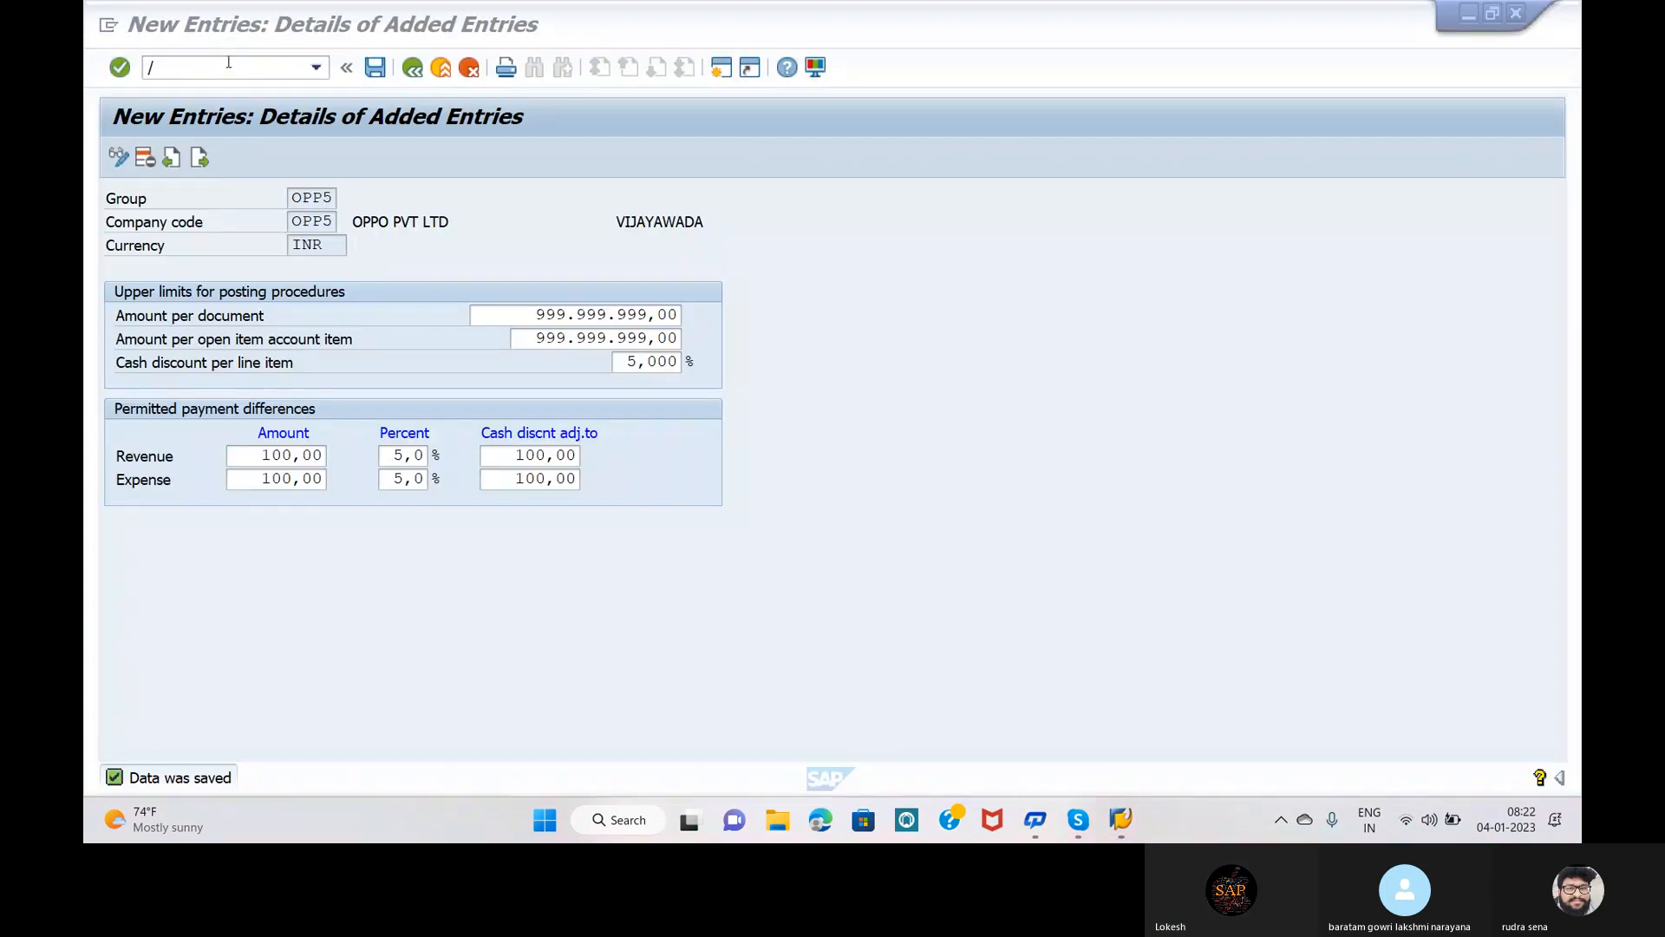
Step: Run transaction OBA0, correcting a first attempt mistyped as OBAO
click(228, 62)
text(/)
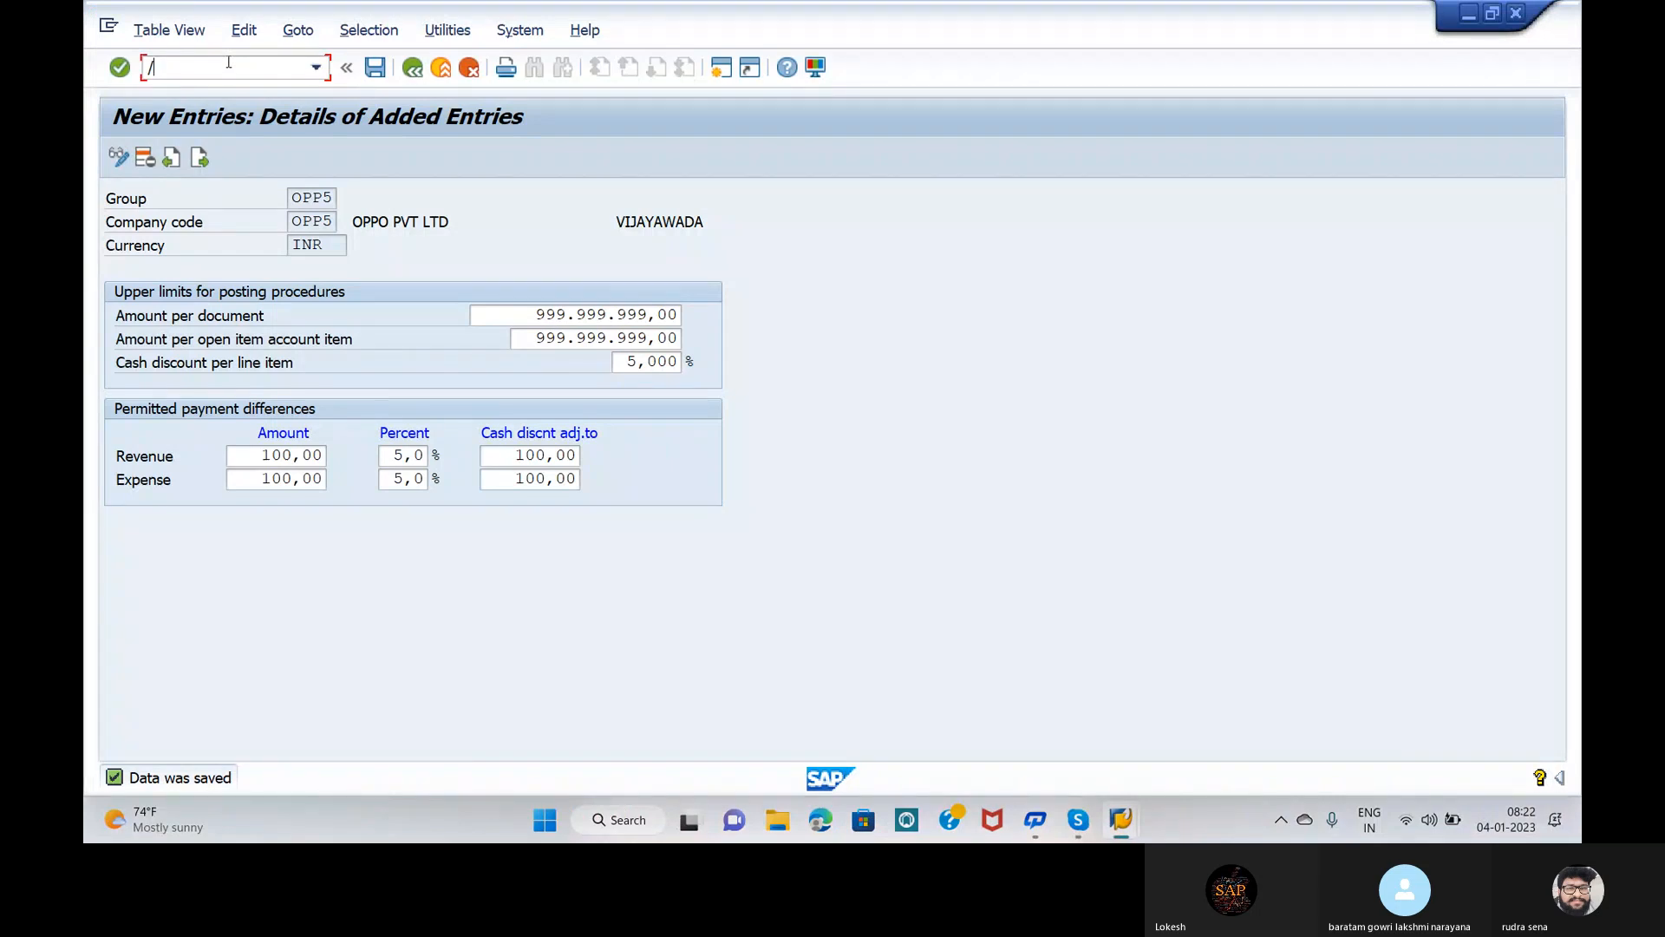
text(NO)
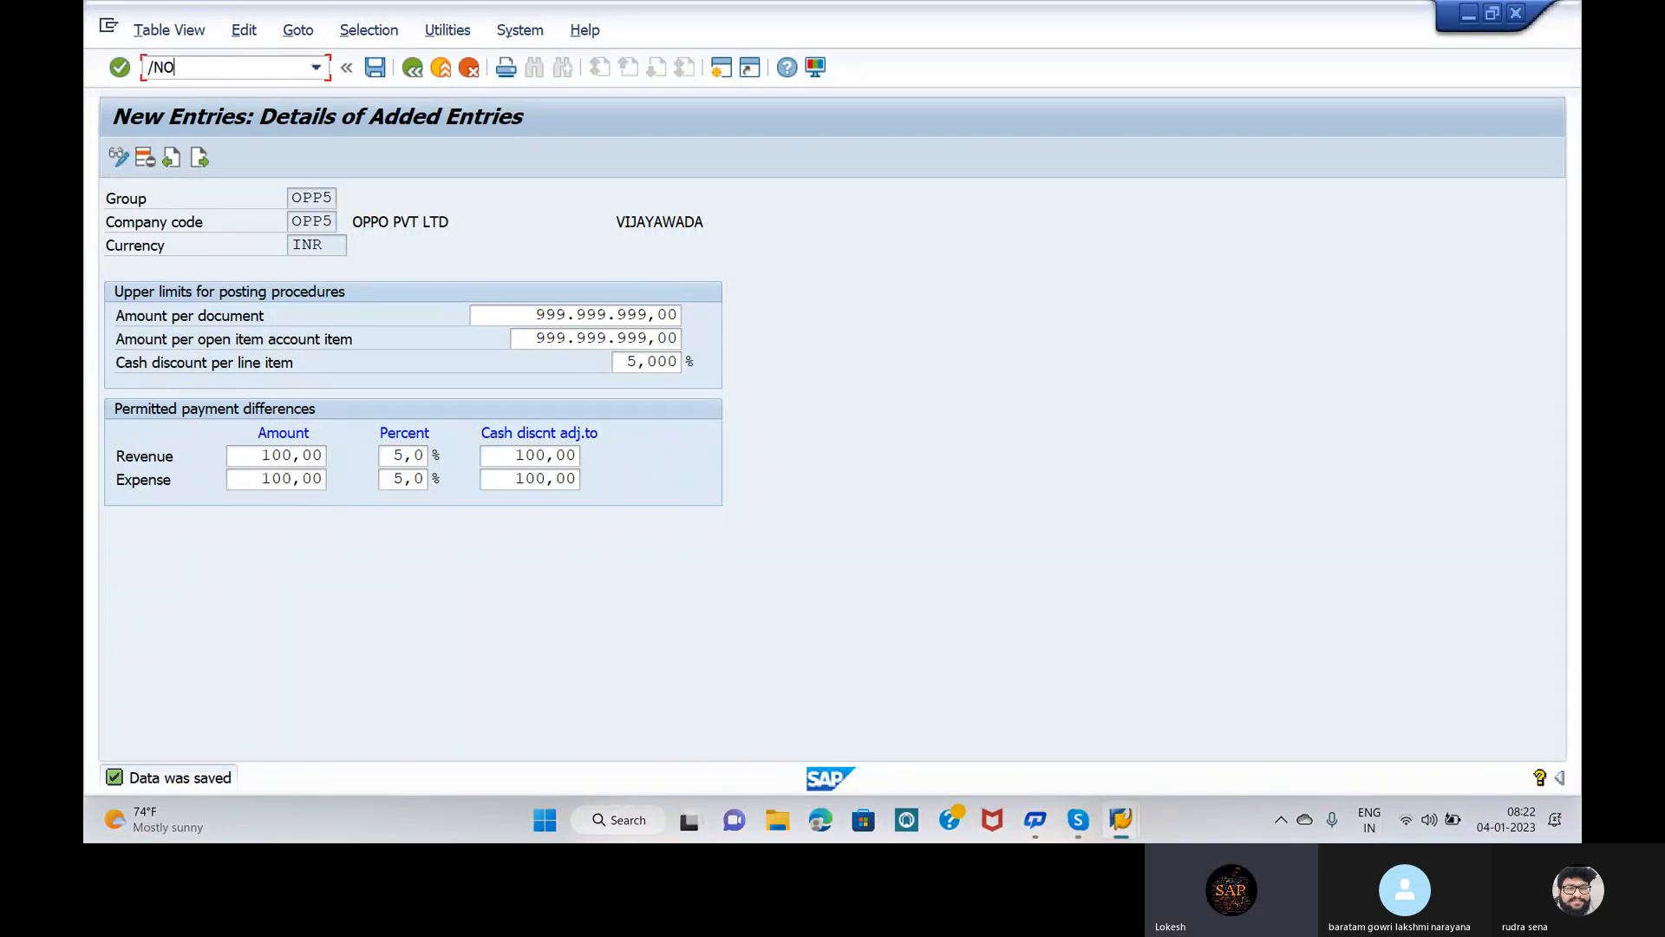
text(BAO)
key(Return)
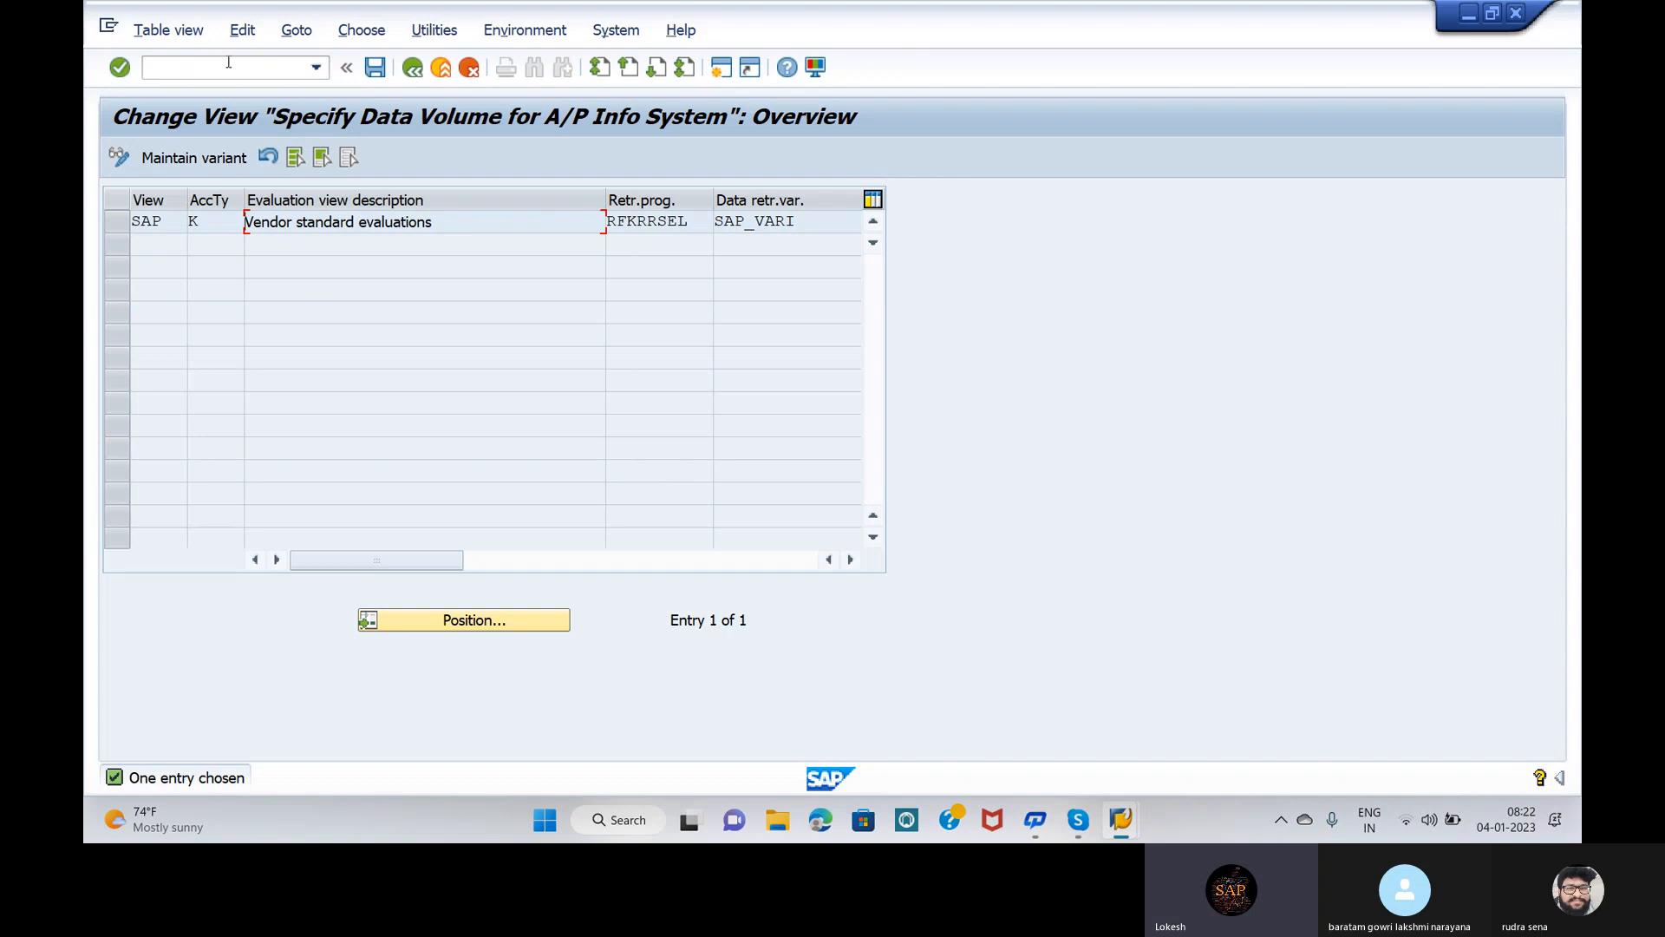
click(227, 70)
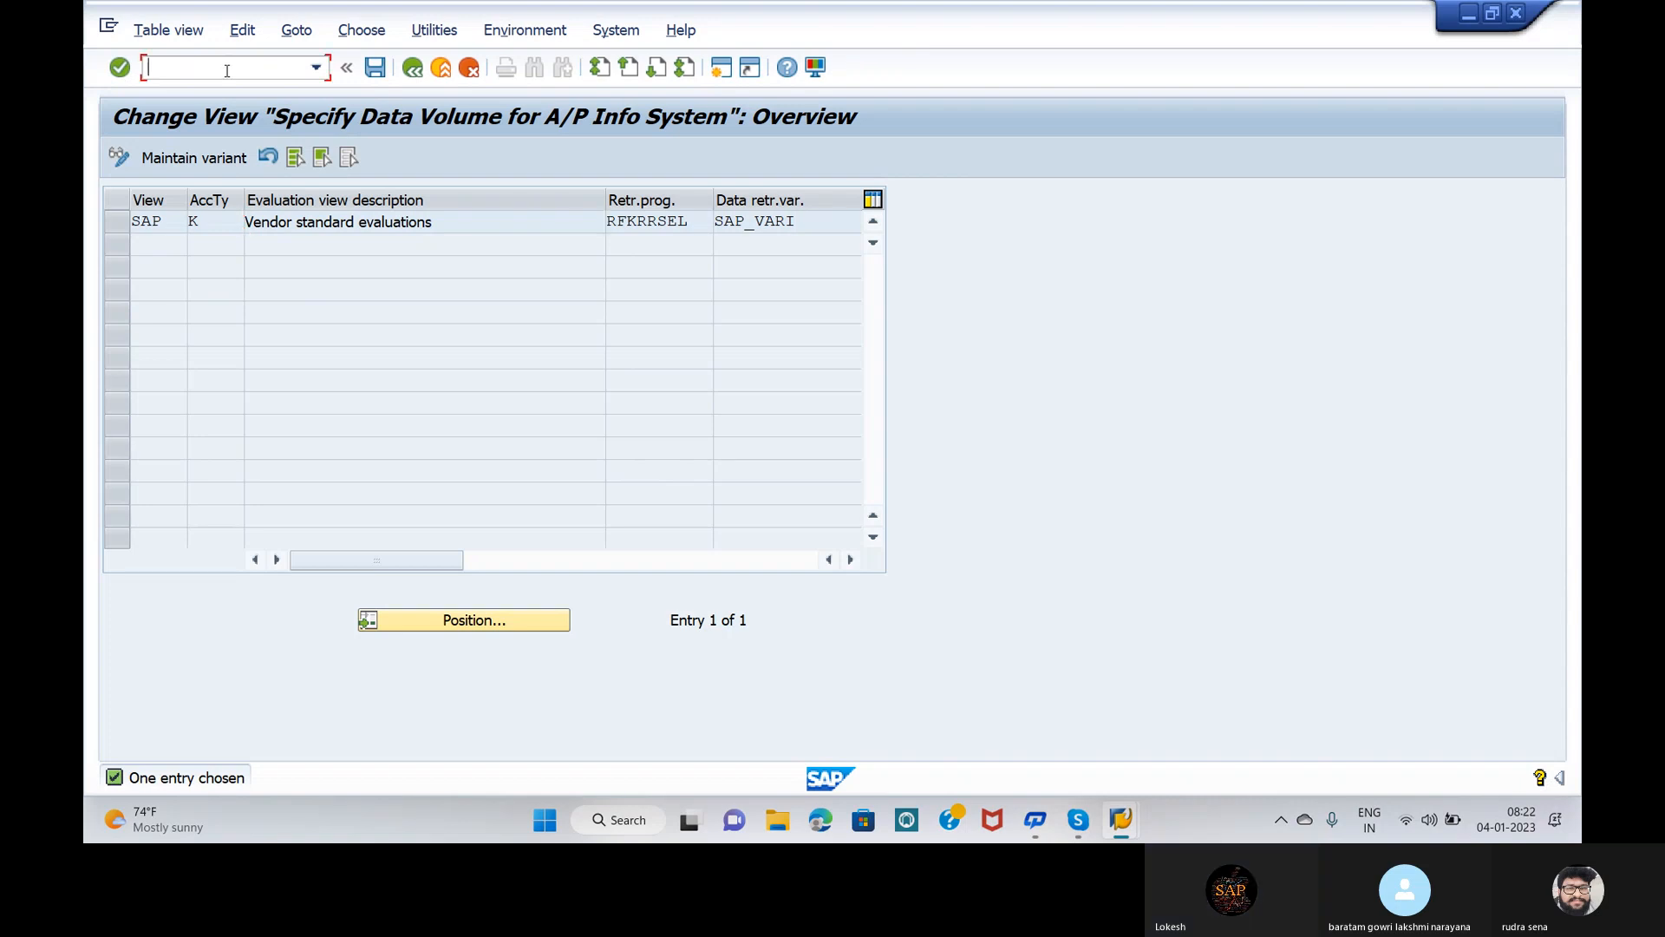
text(/N)
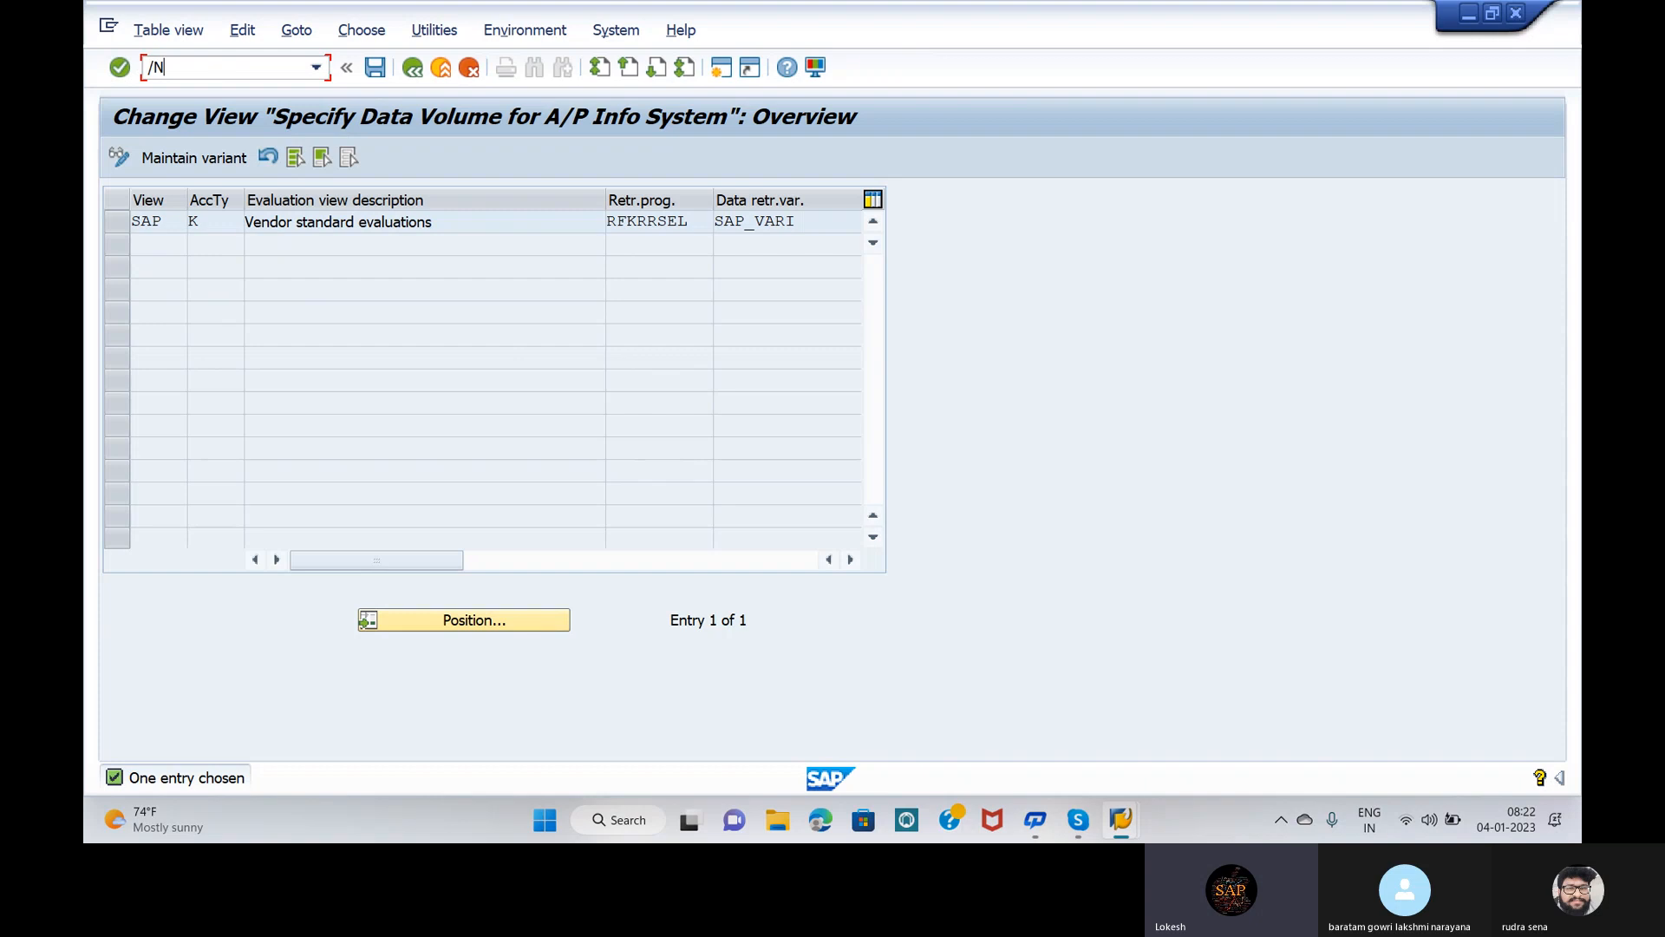
text(OBA0)
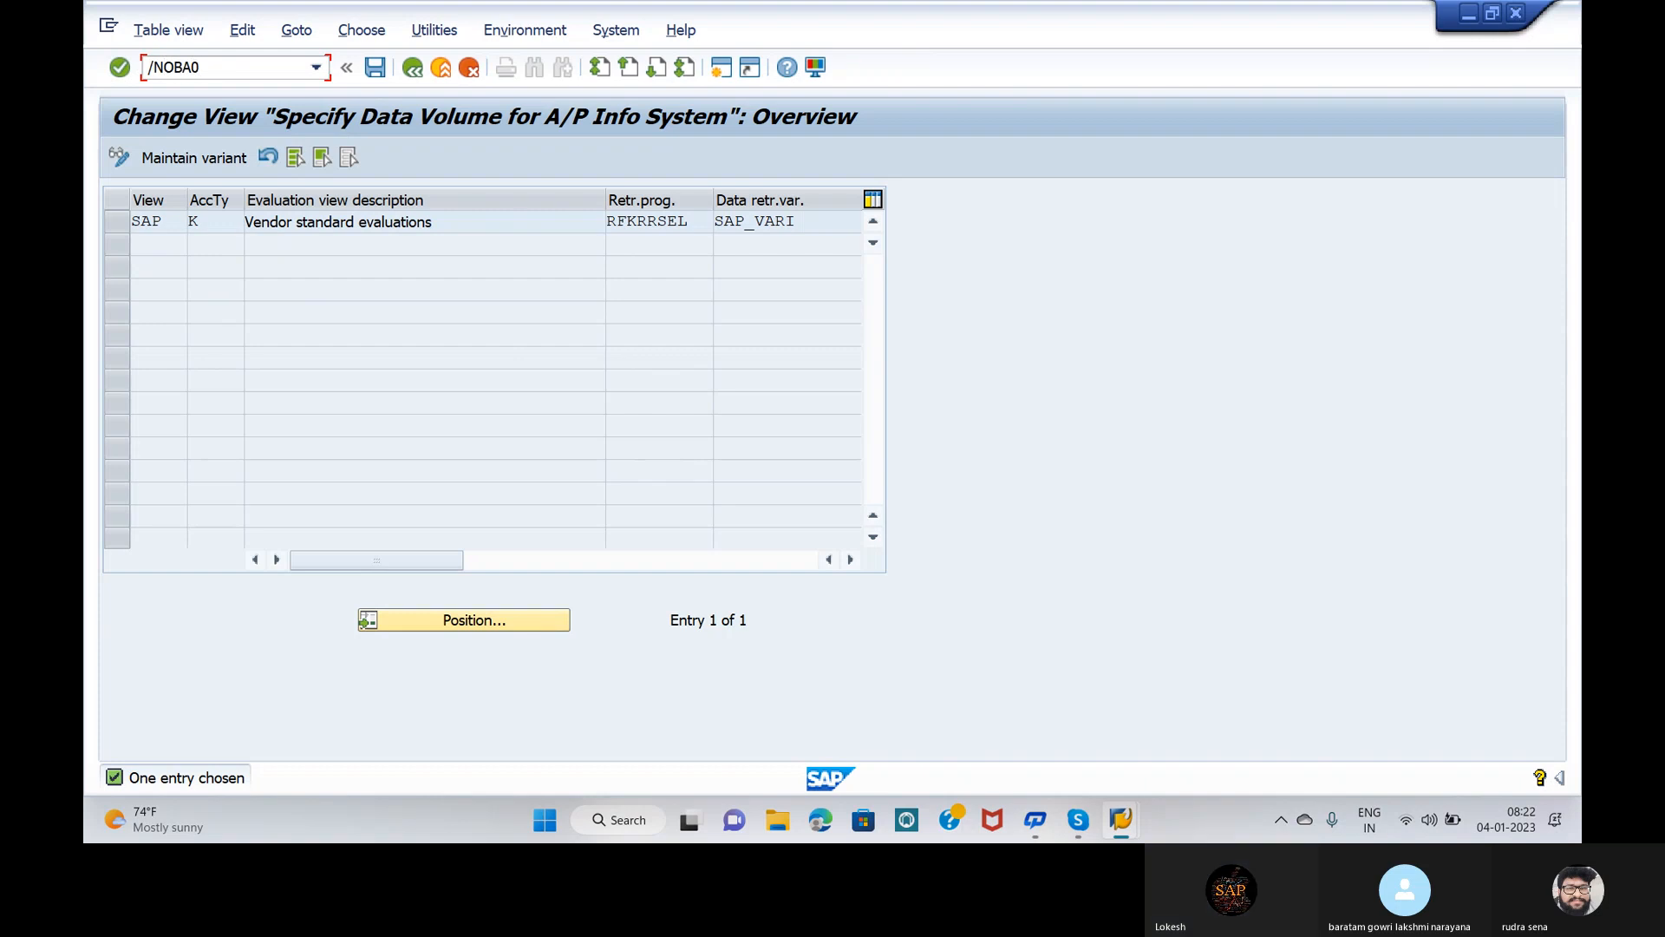
key(Return)
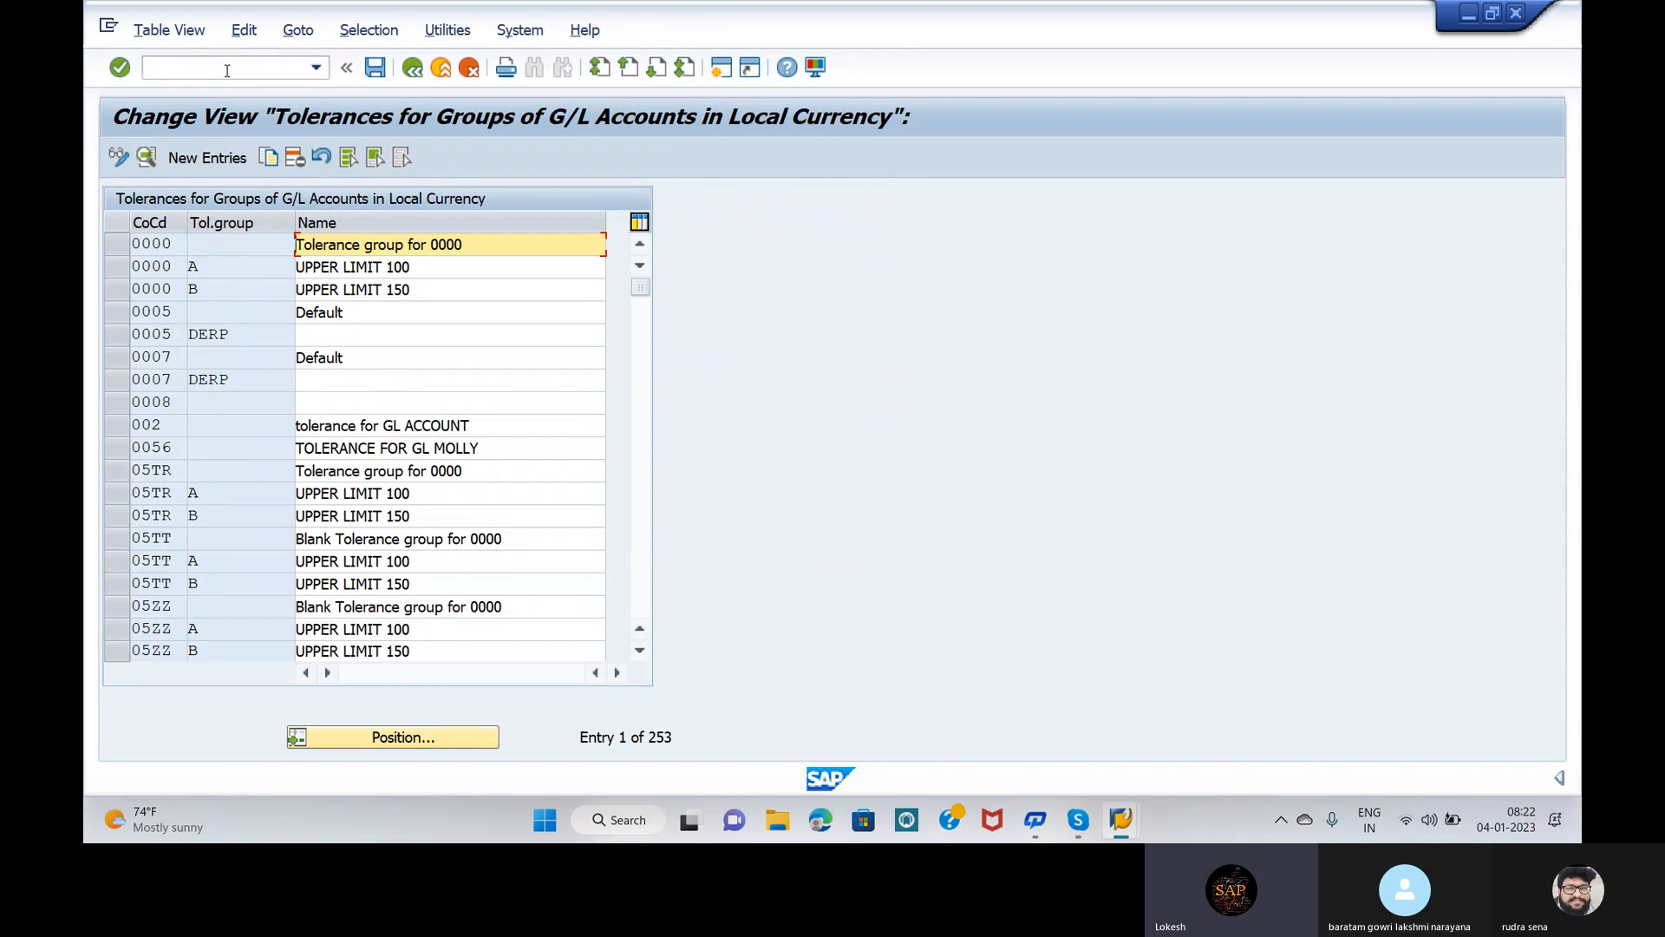
double_click(515, 245)
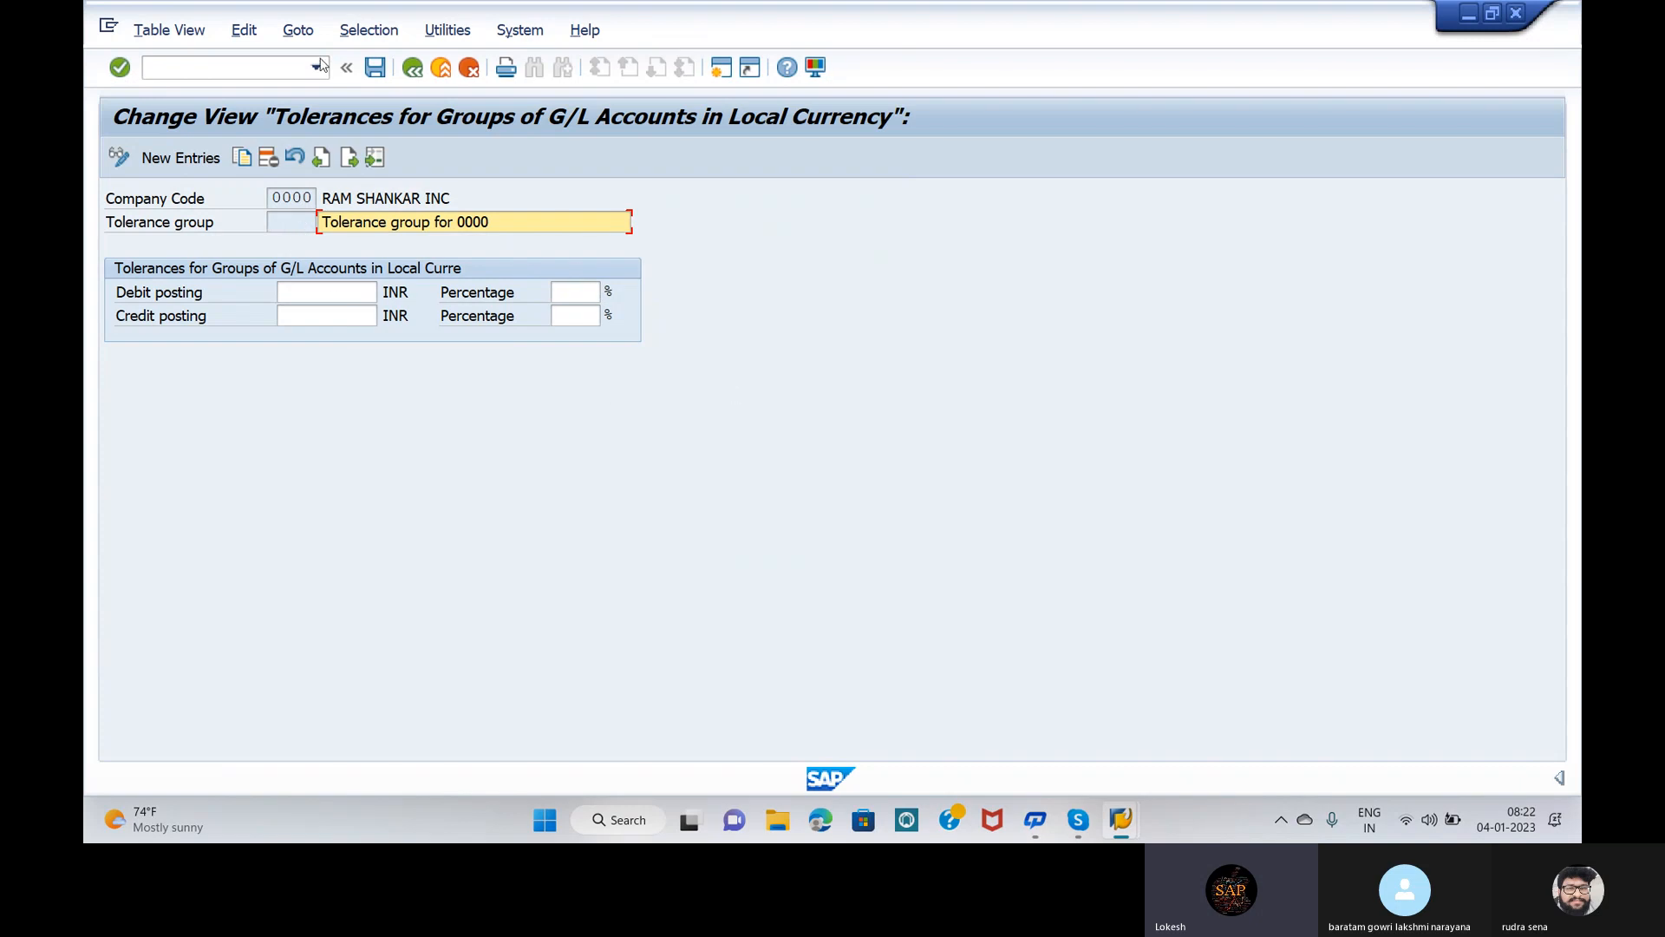
click(412, 68)
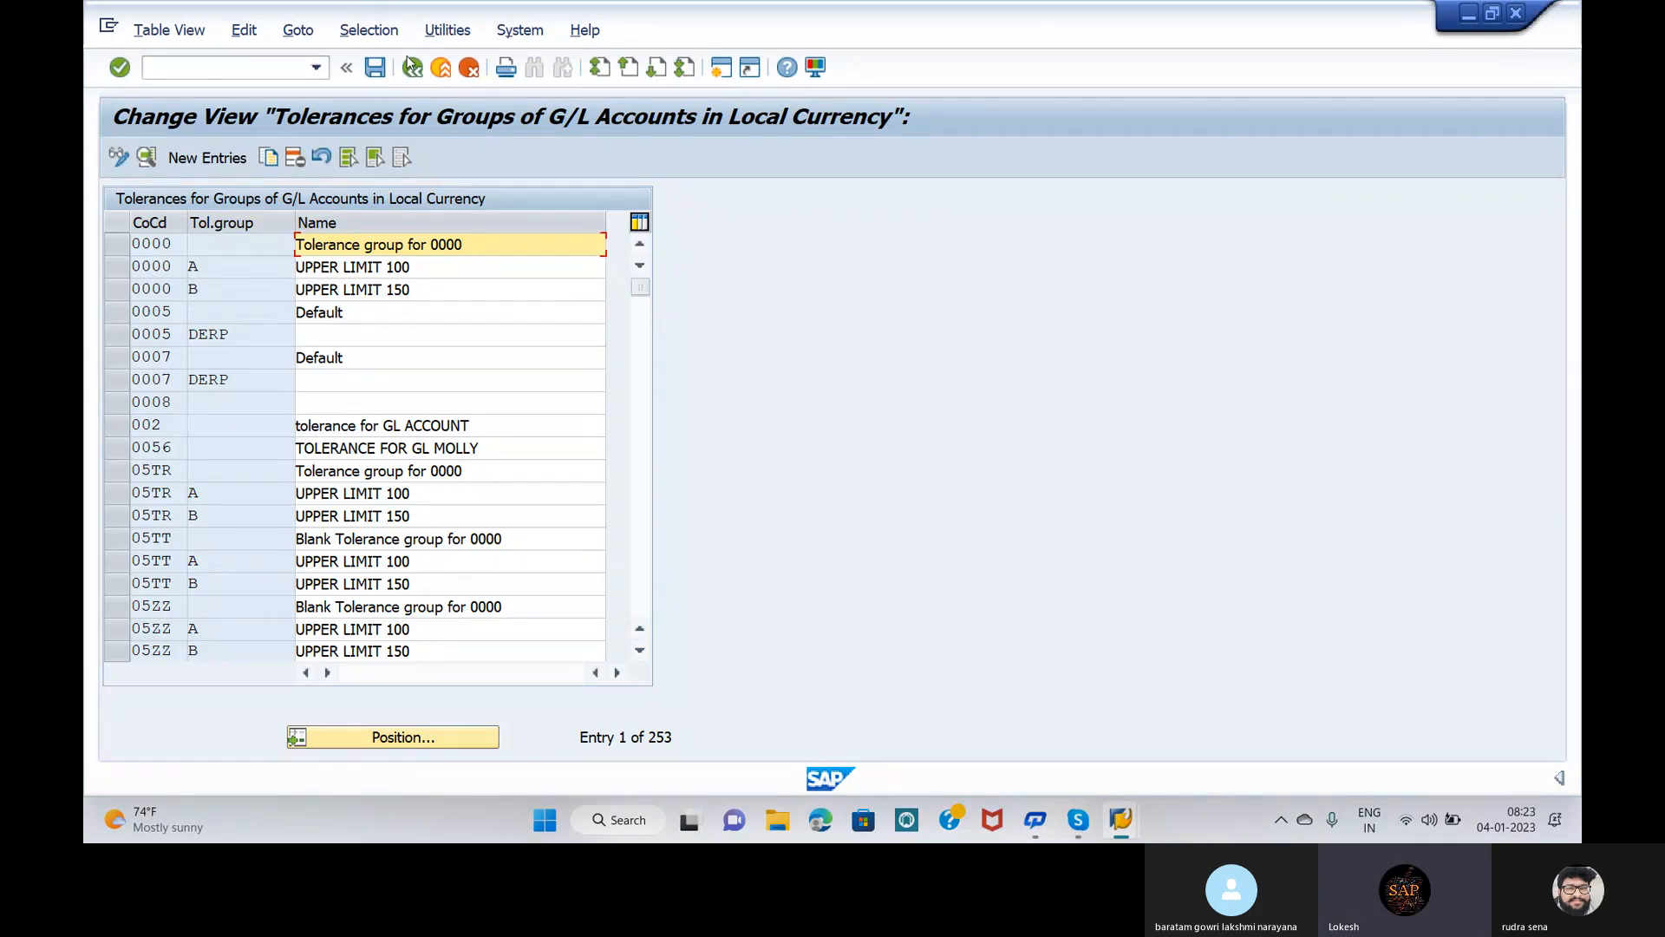
click(209, 156)
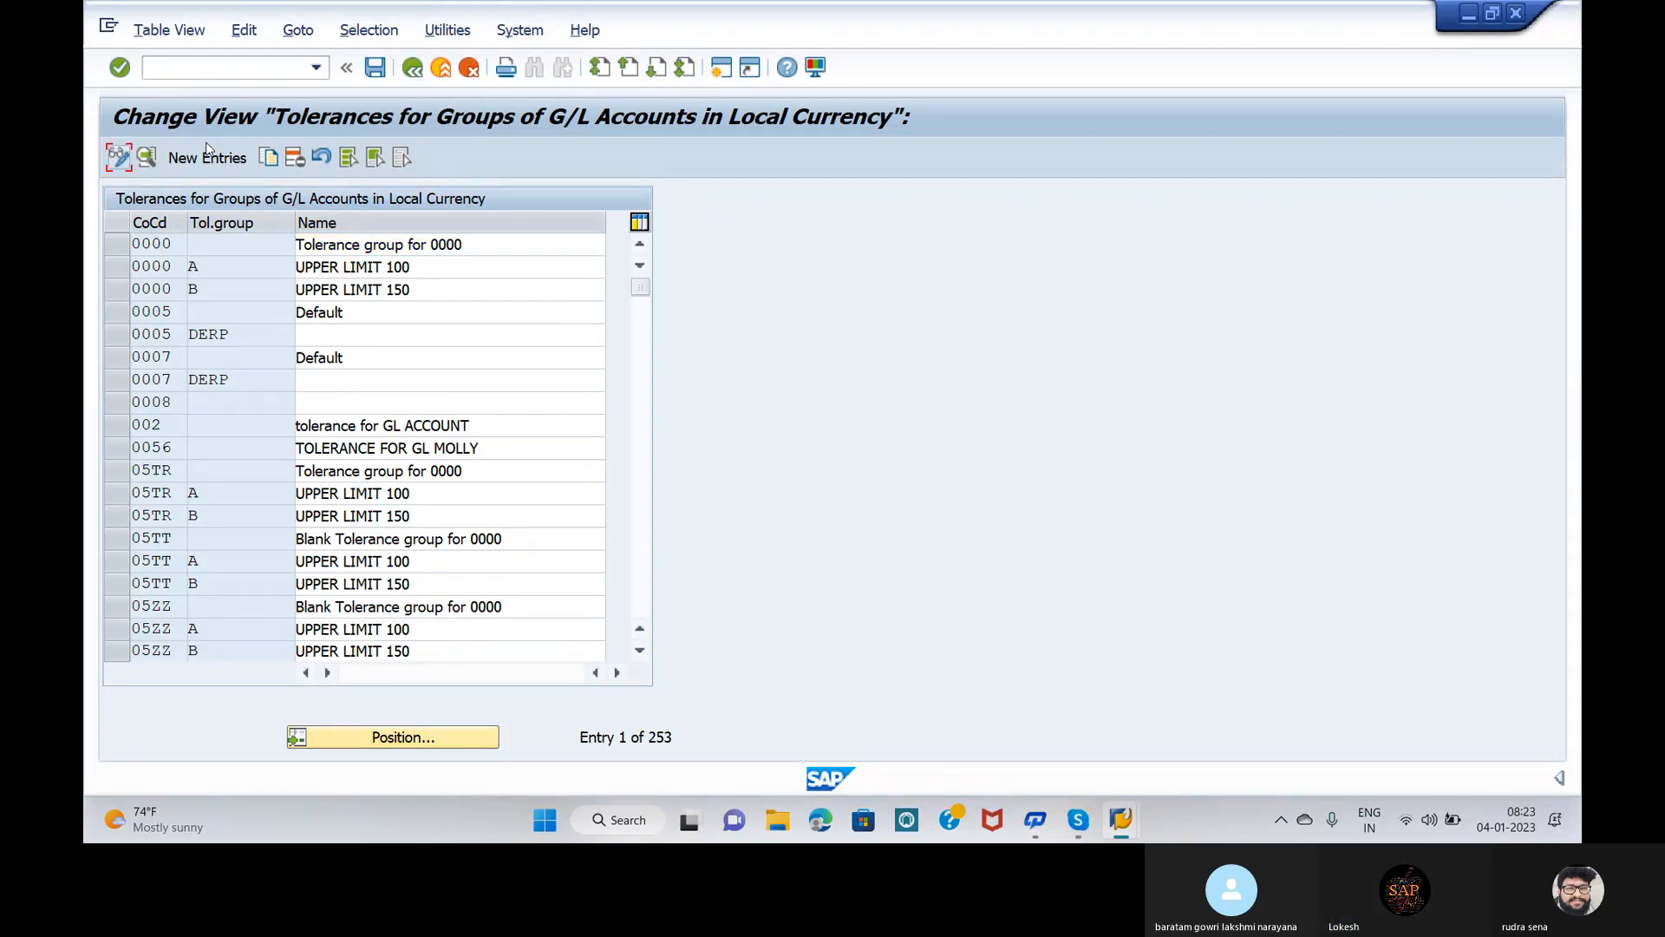
Step: Add a new entry for company code OPP5 described as 'TOLERENCE GROUP FOR OPPO5'
click(211, 156)
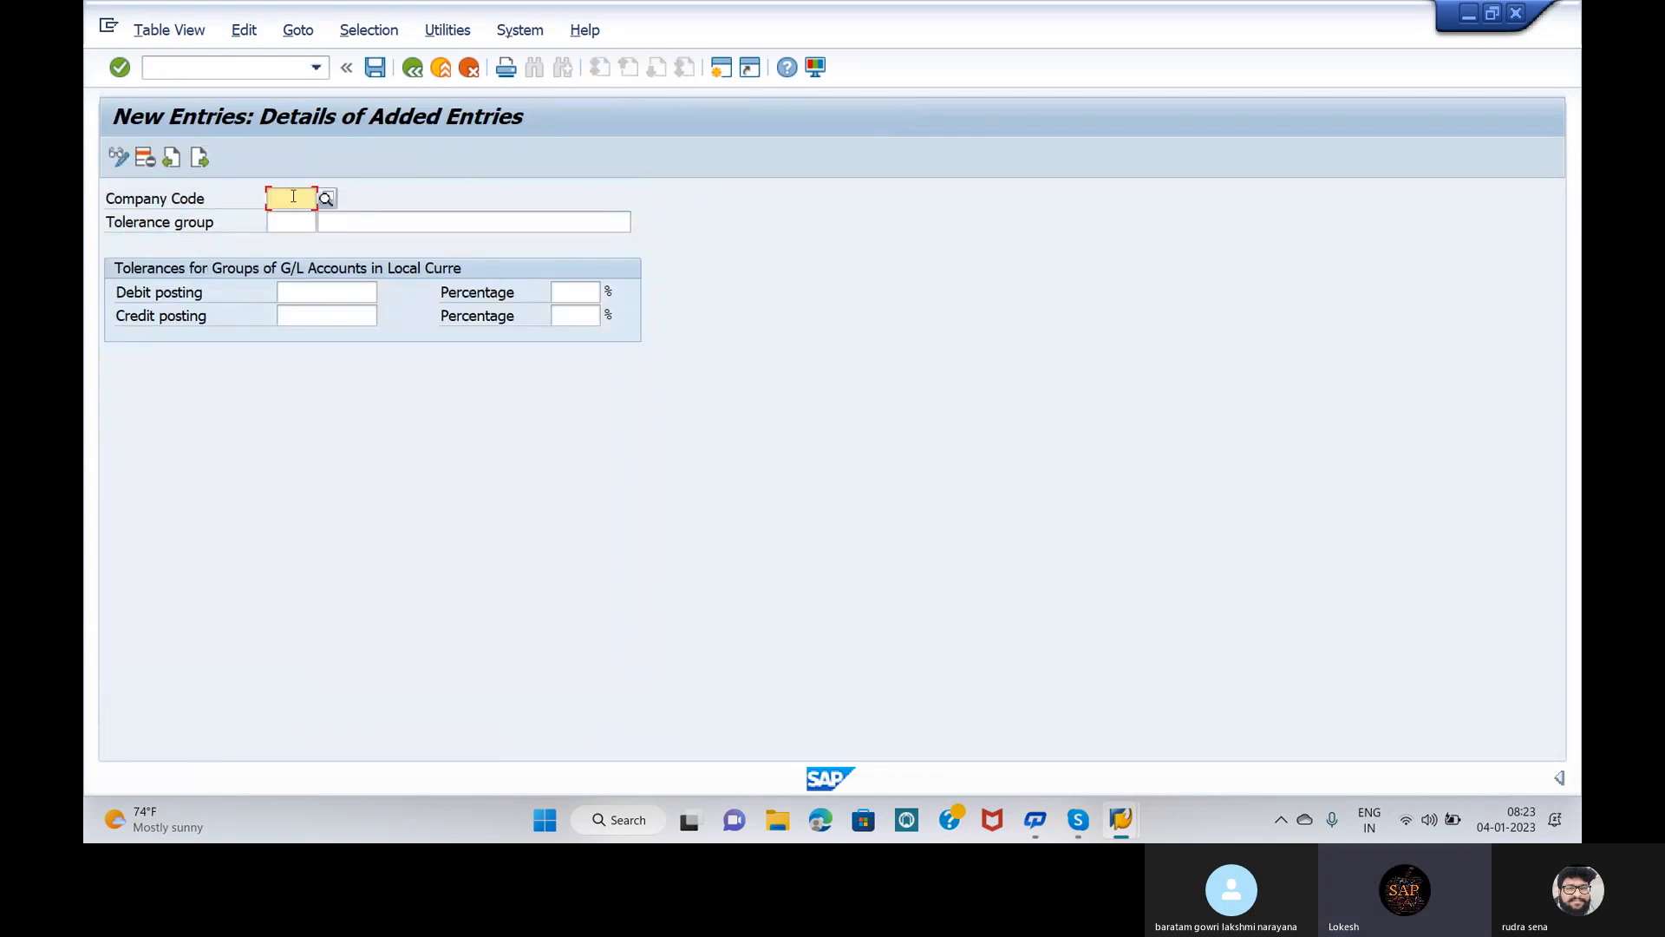
text(OPP5)
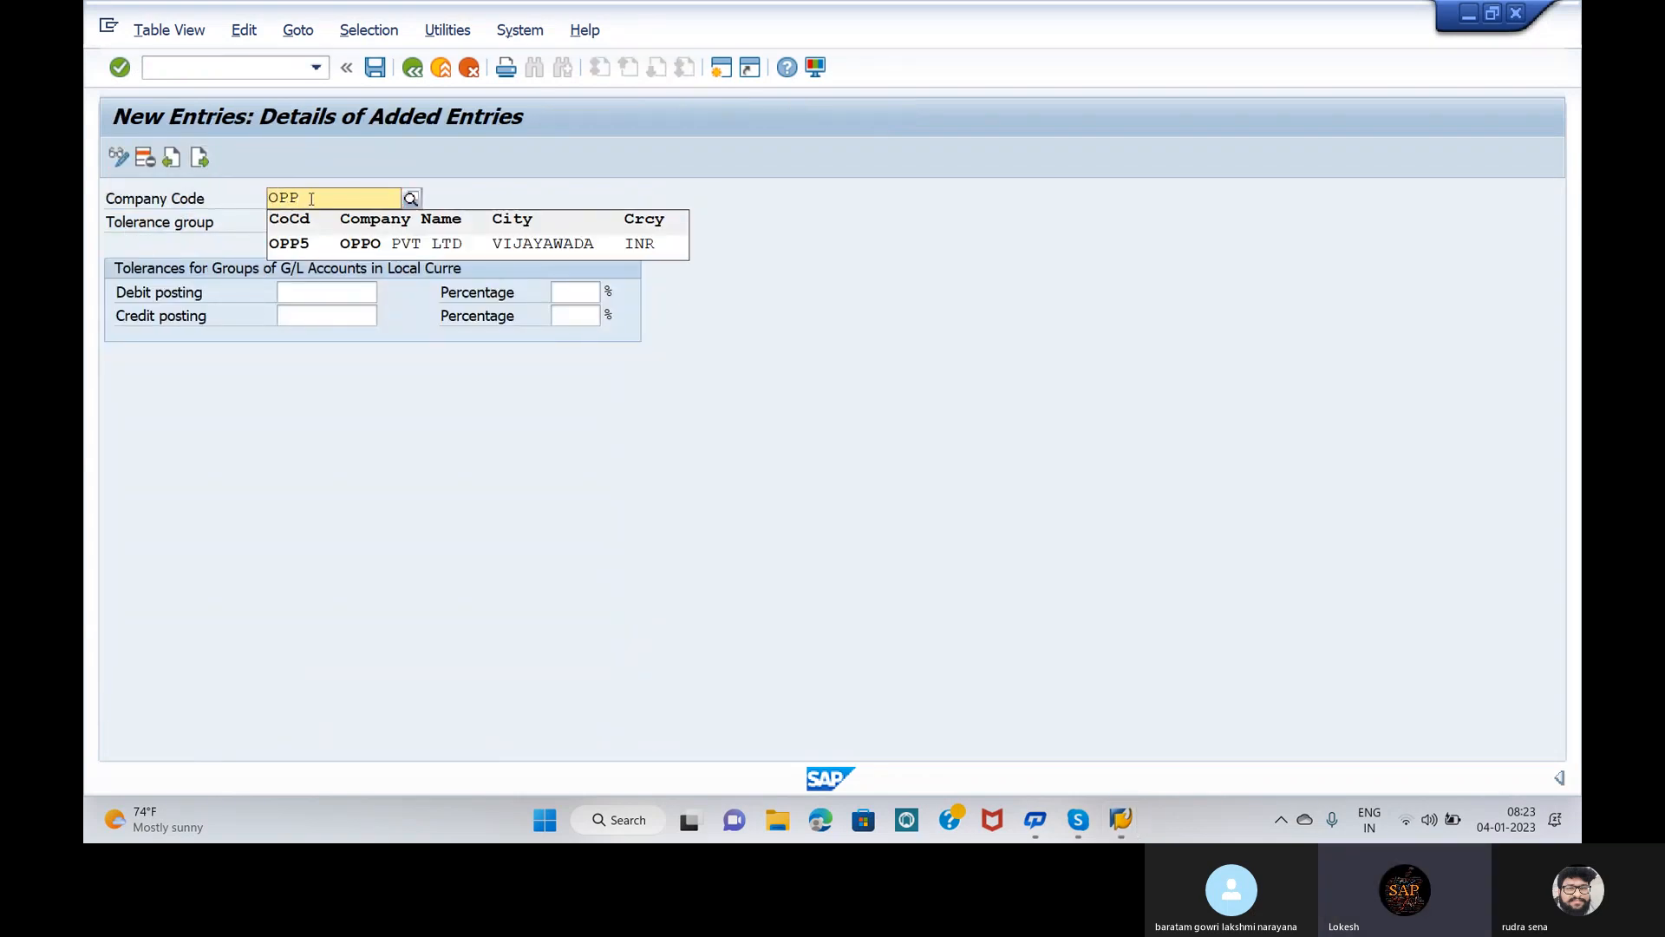
click(343, 251)
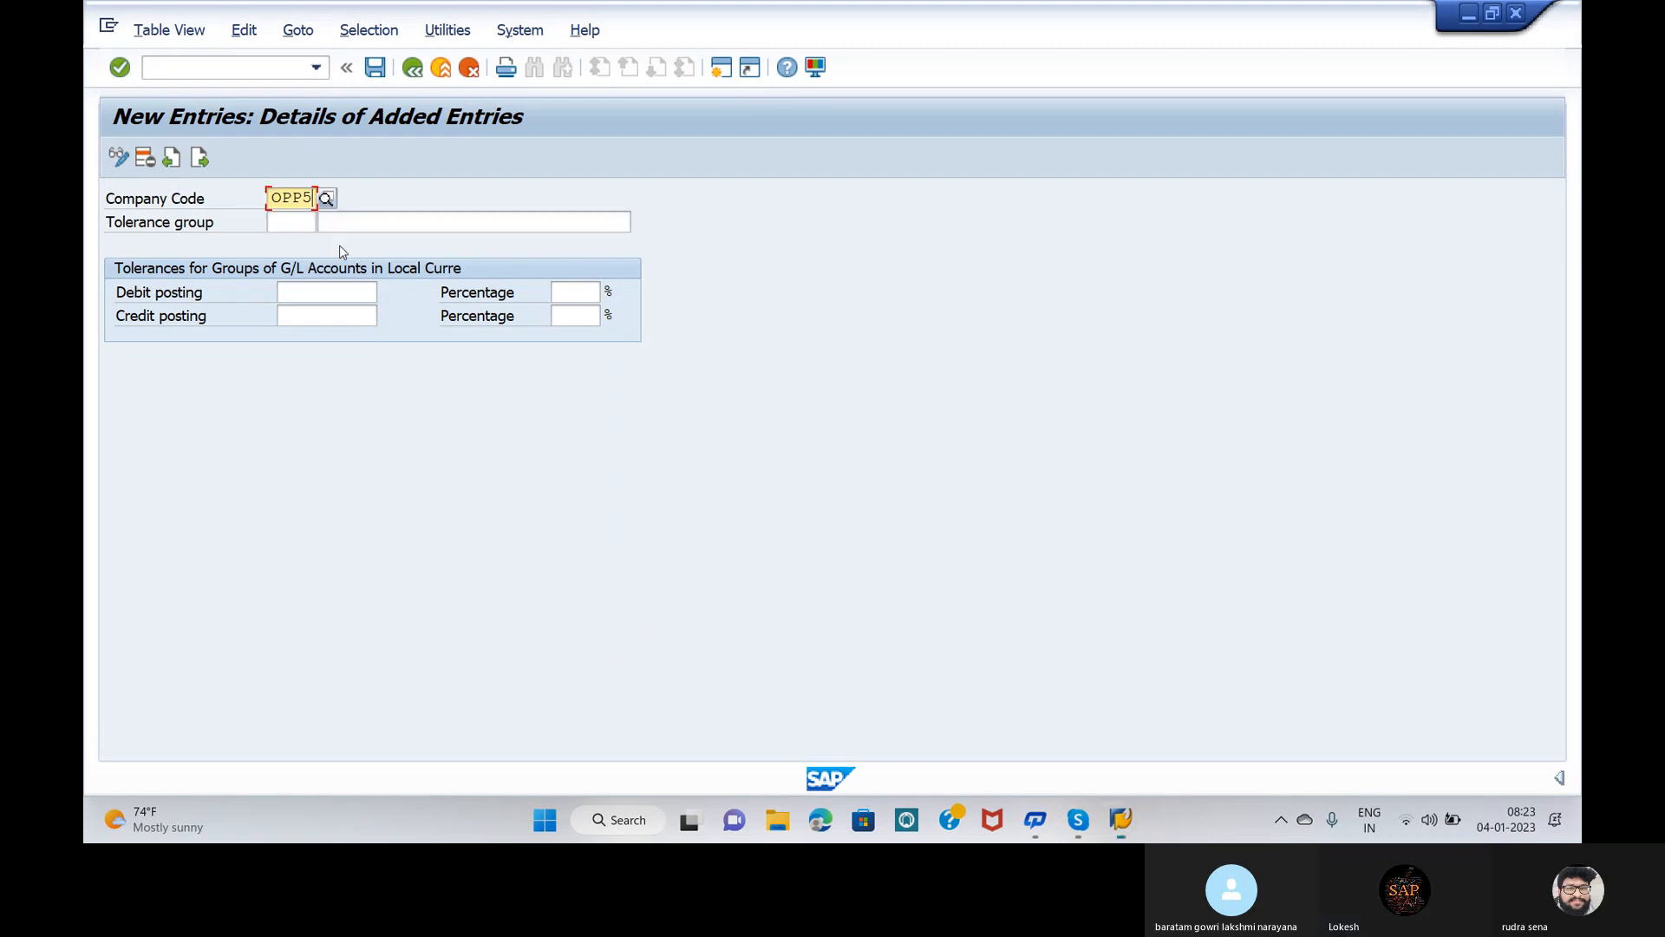
click(298, 220)
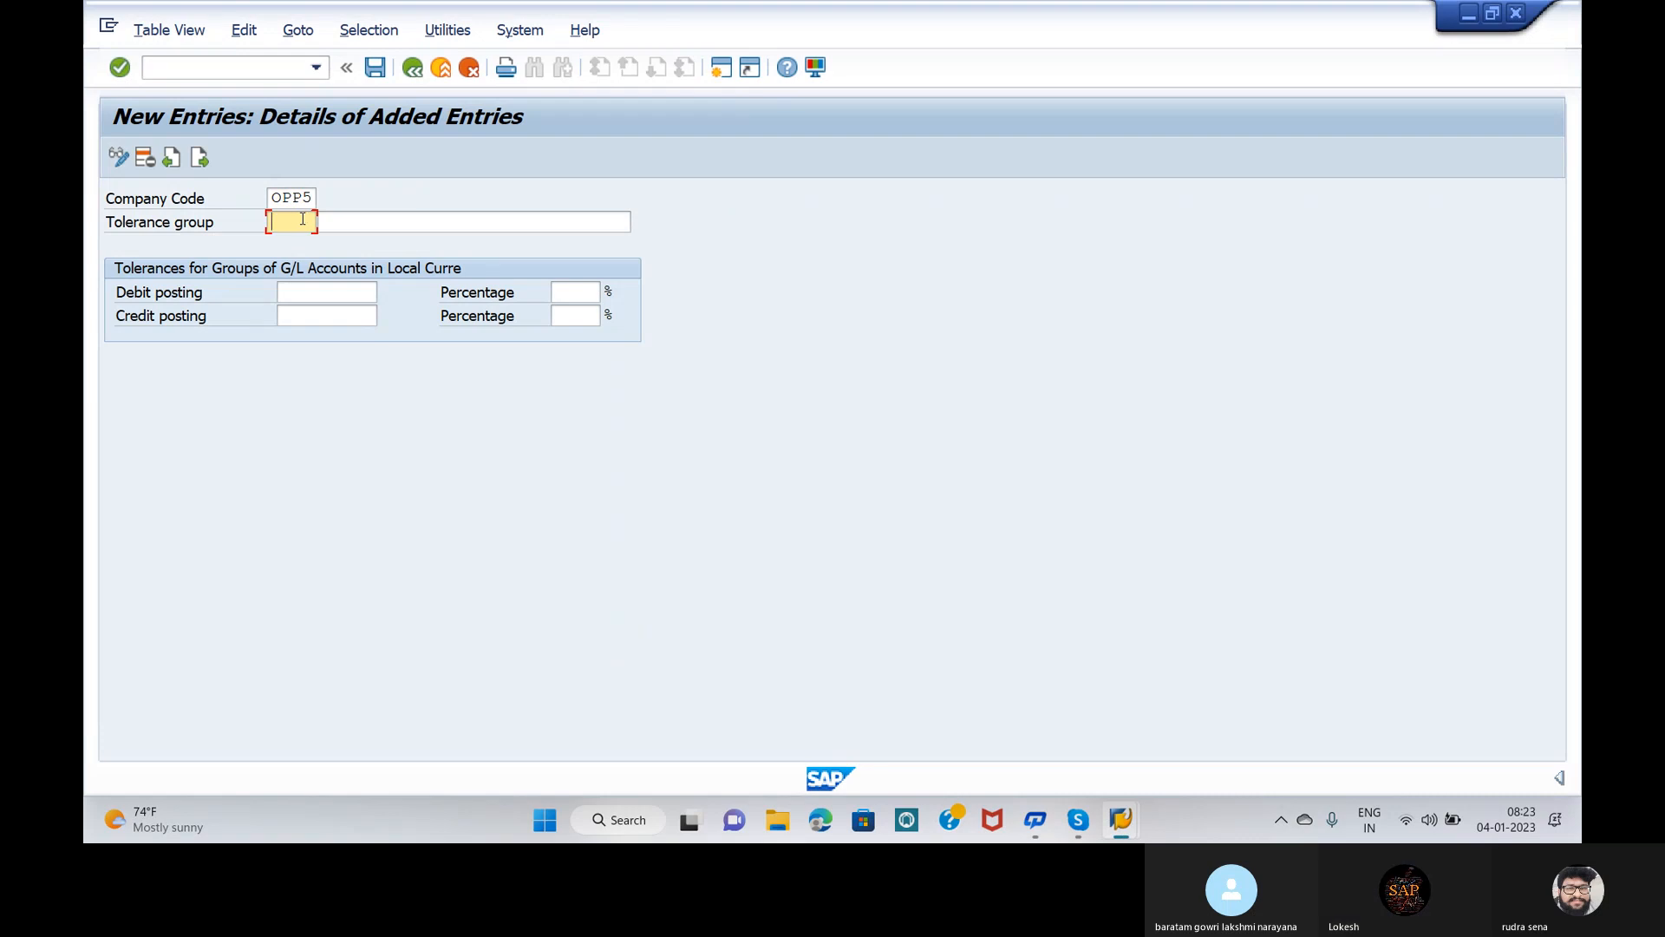
click(366, 227)
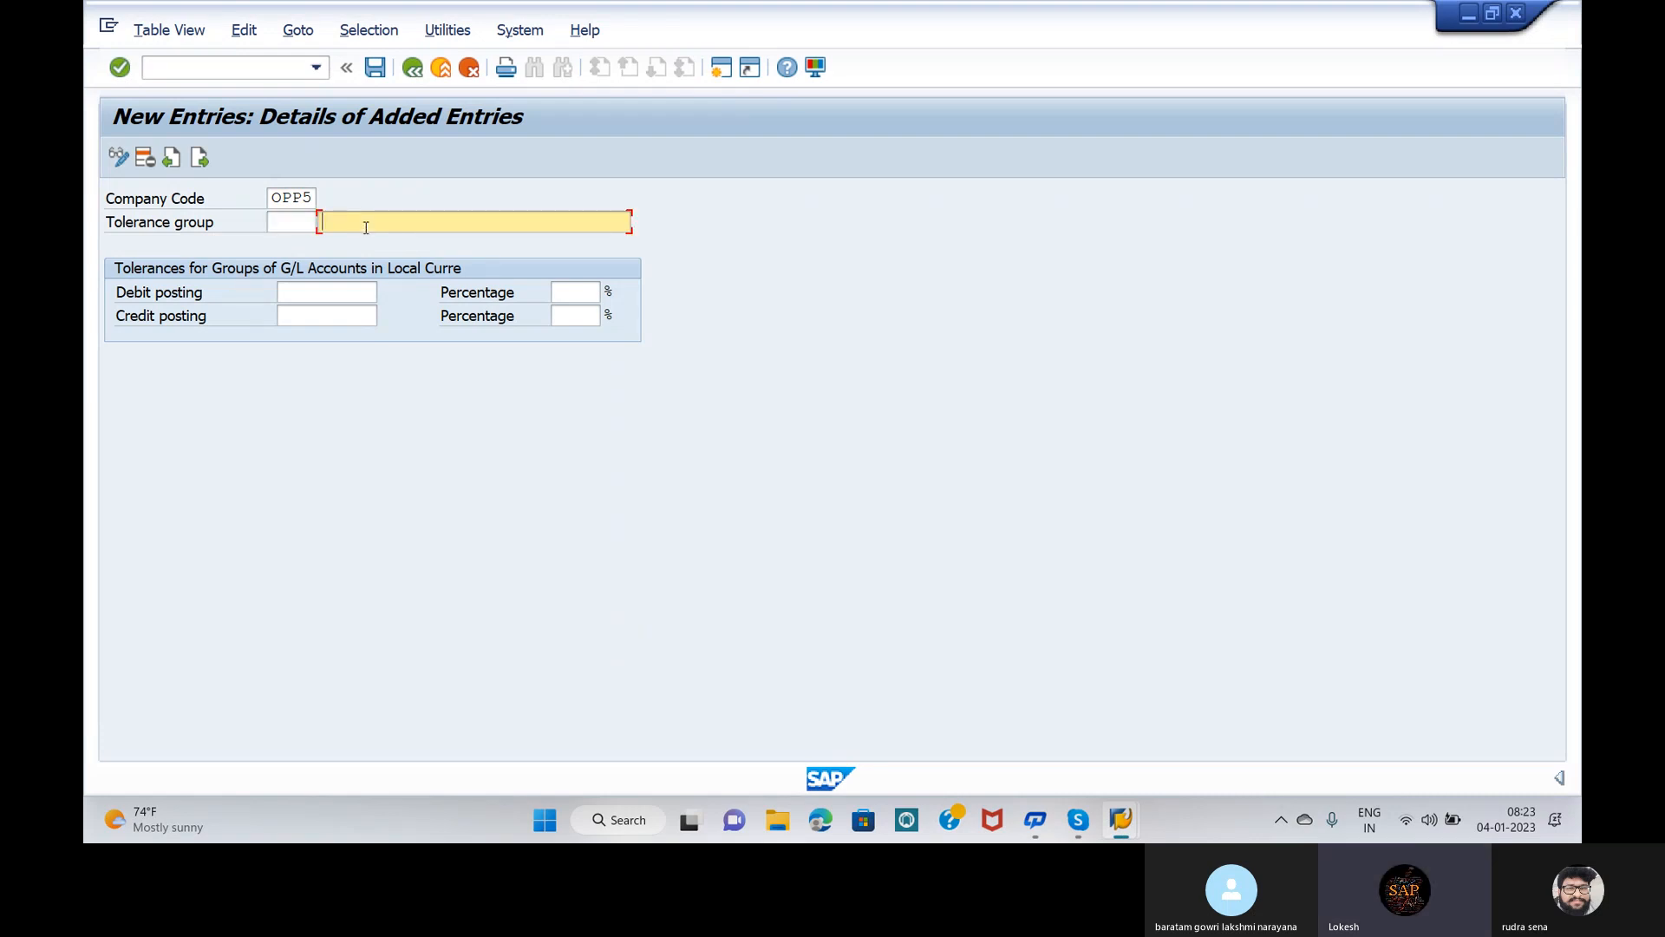
text(TOLEREN)
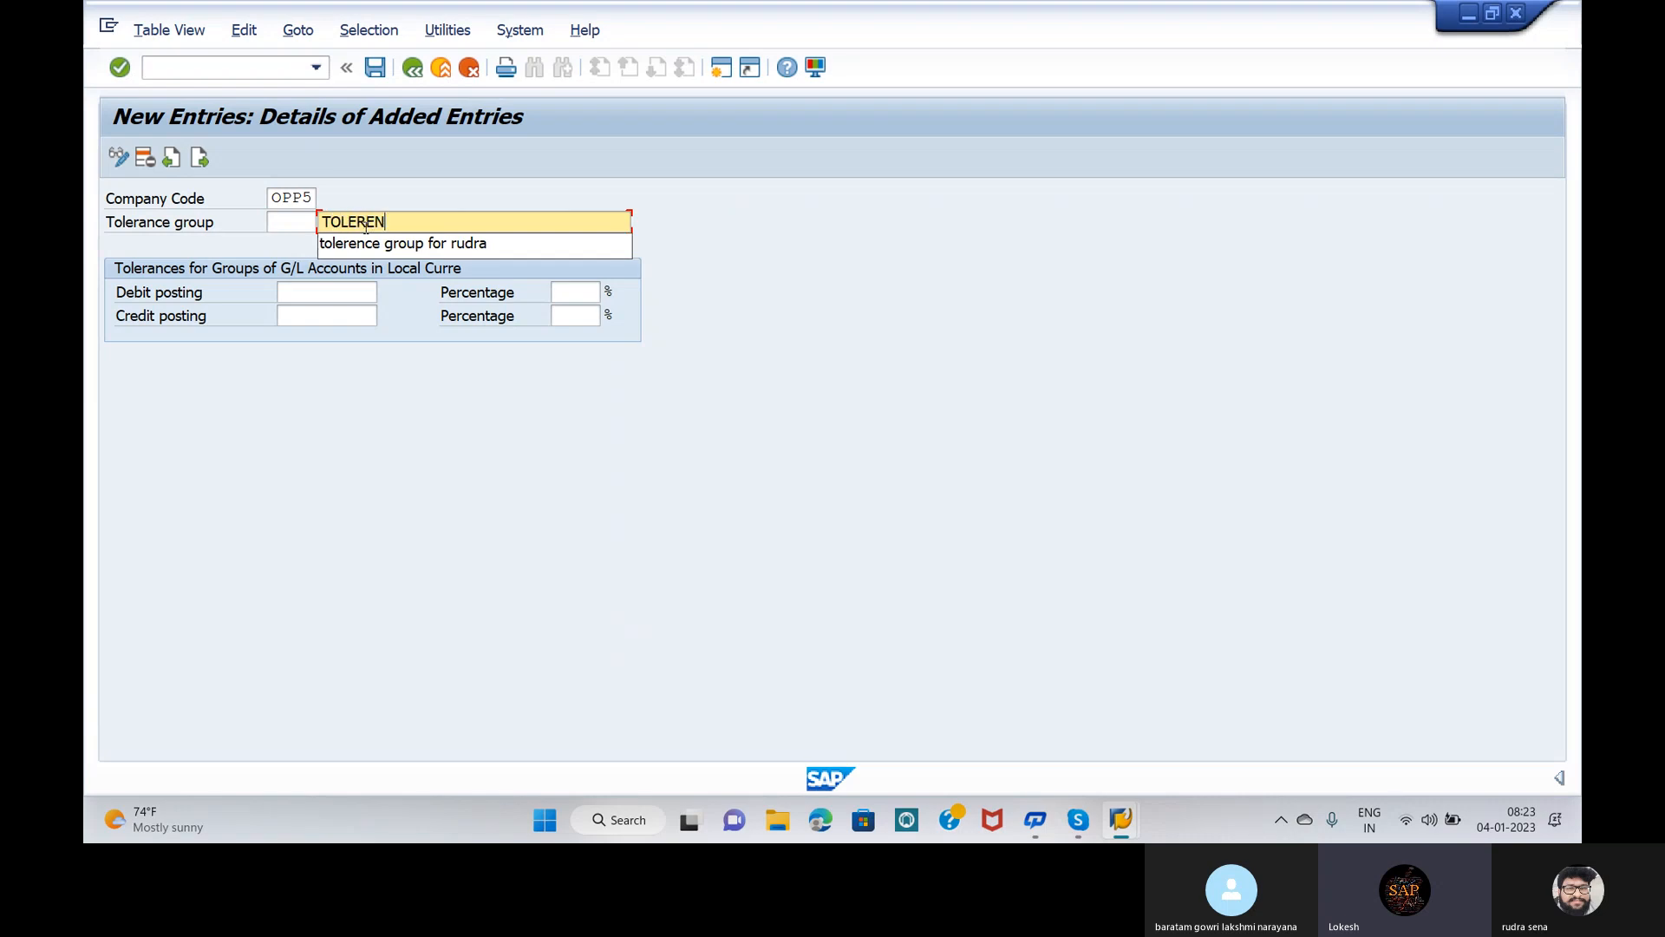
text(CE GROUP)
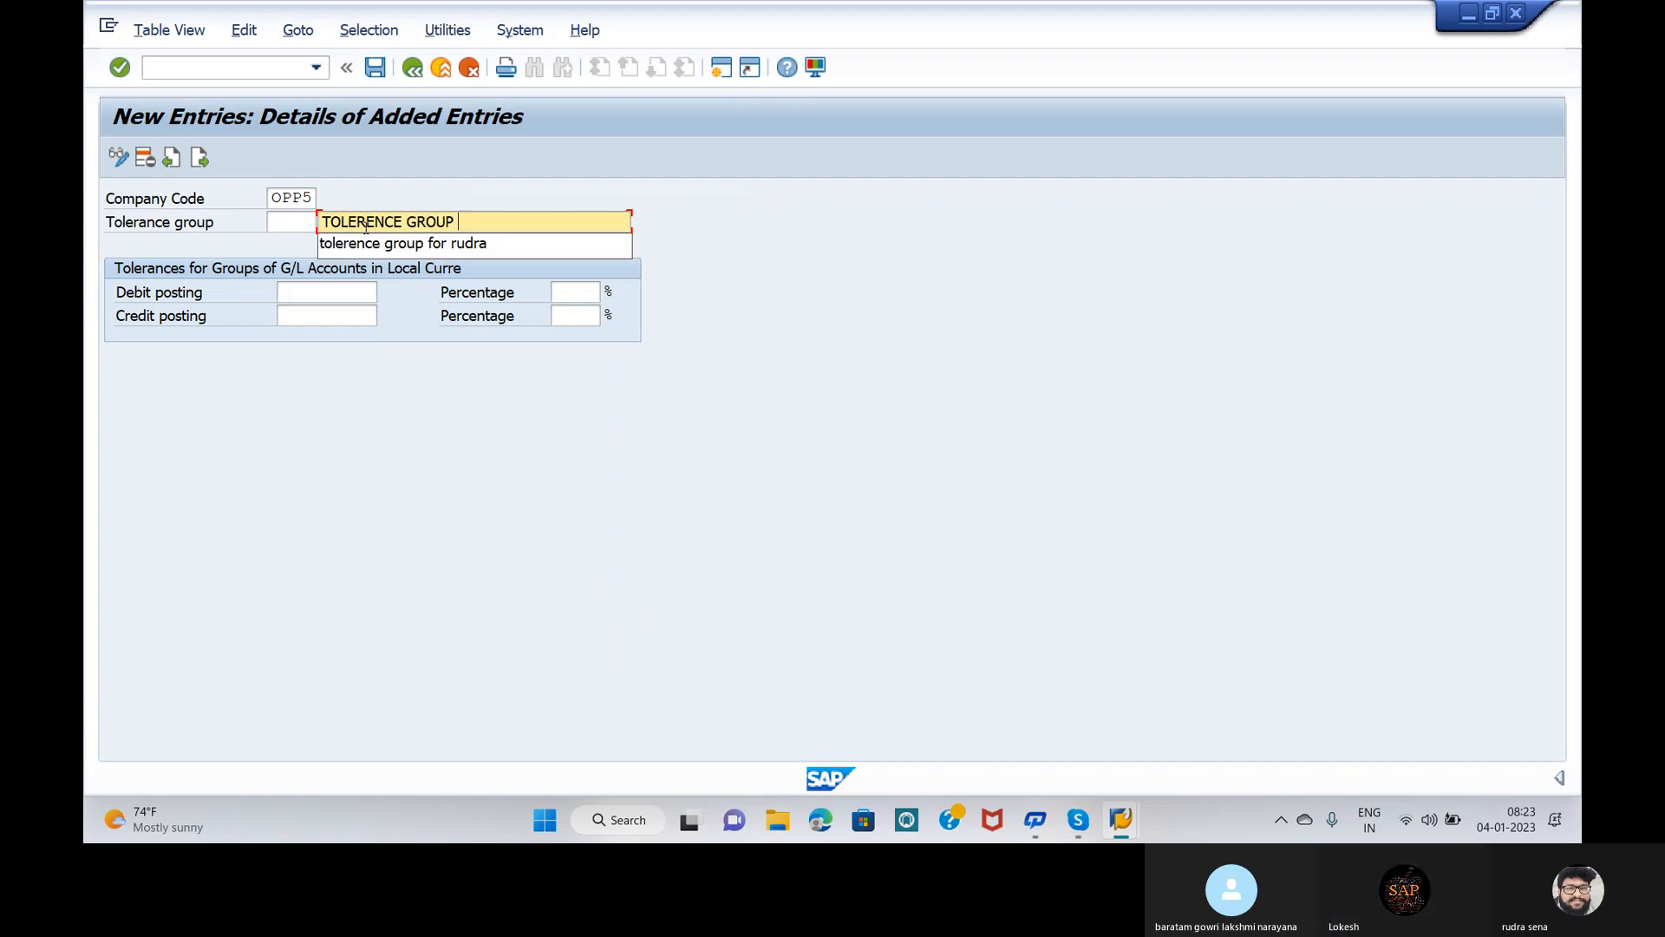
text( FO)
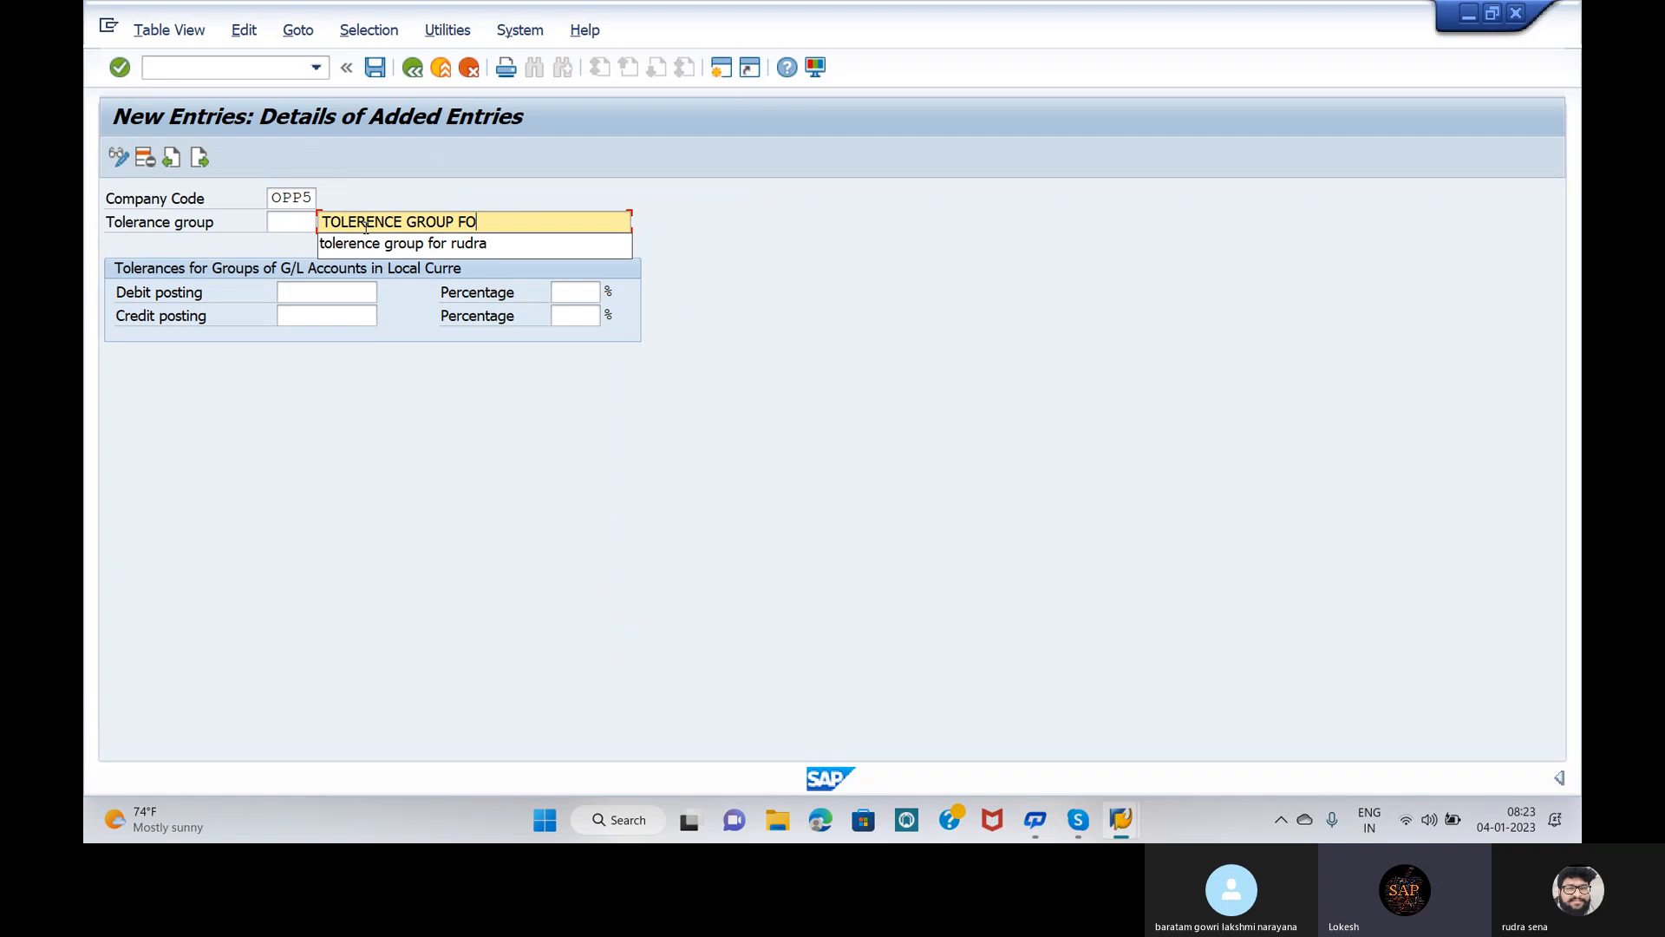
text(R OPPO)
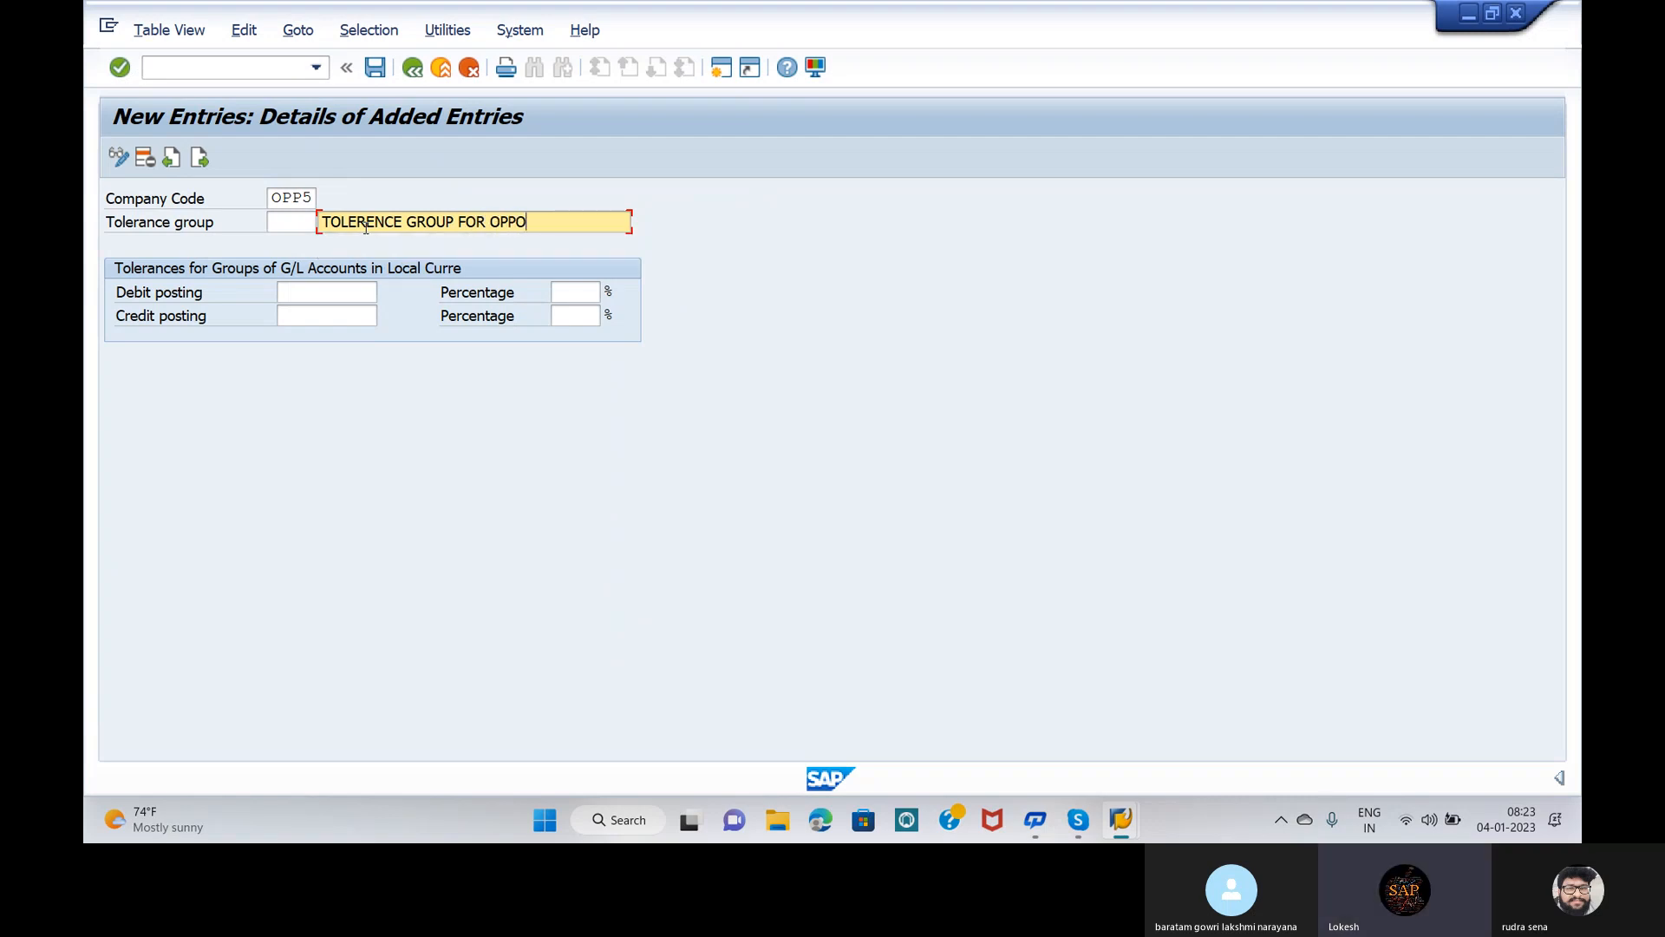
text(5)
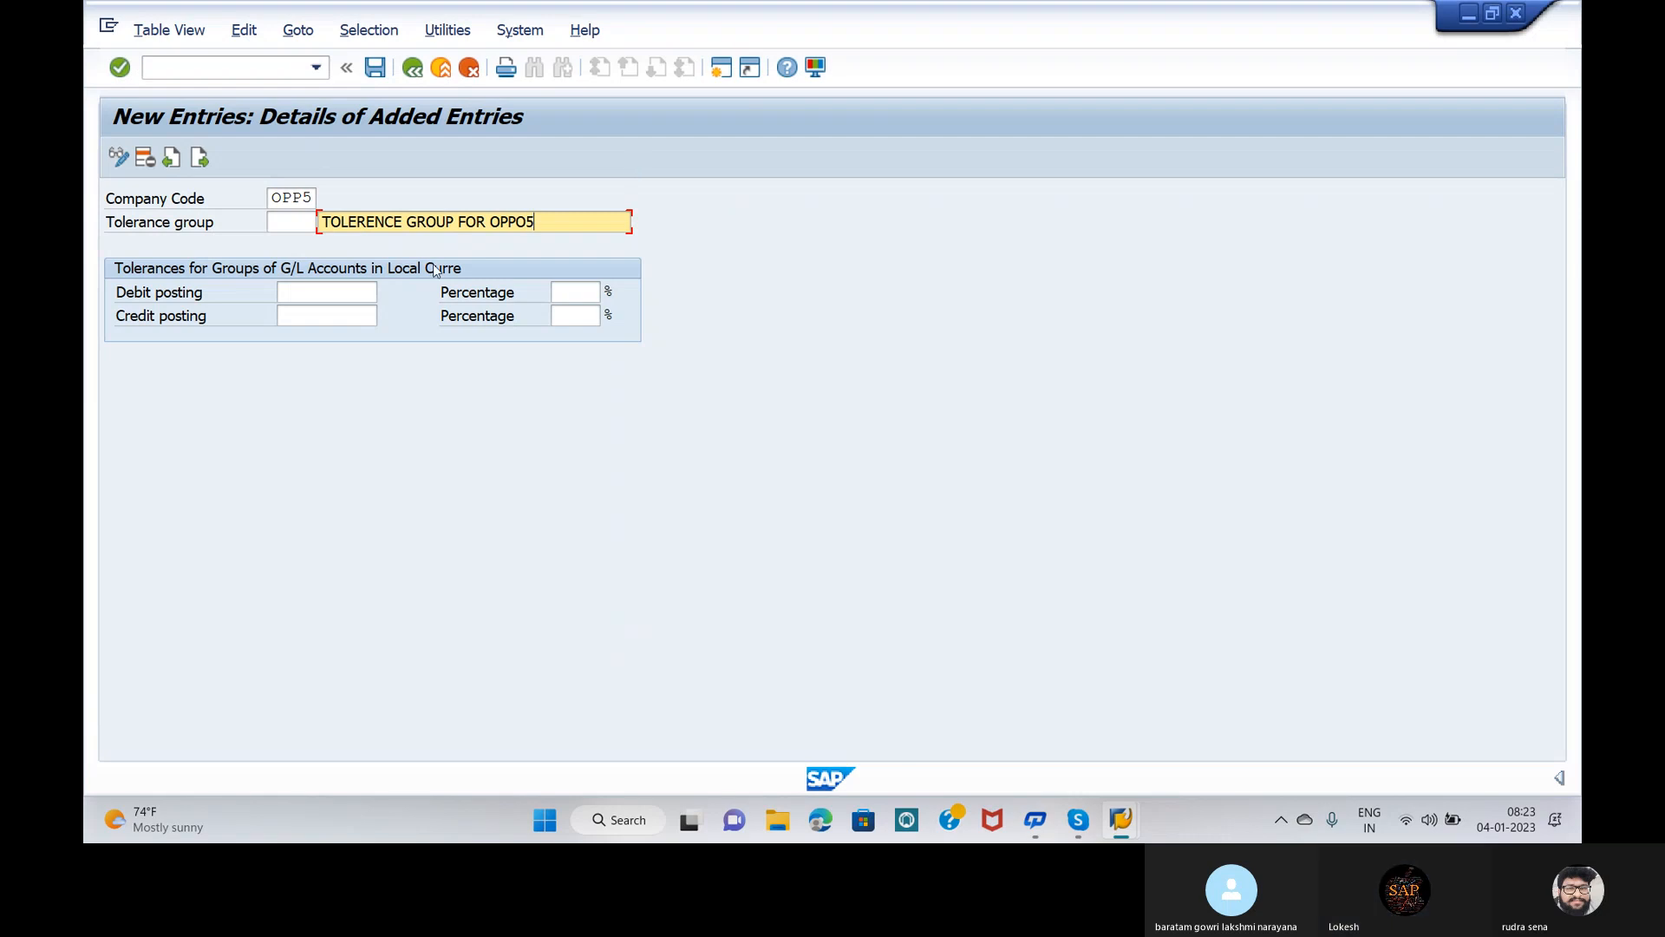
Step: Save the new G/L tolerance group under the customizing request
click(377, 67)
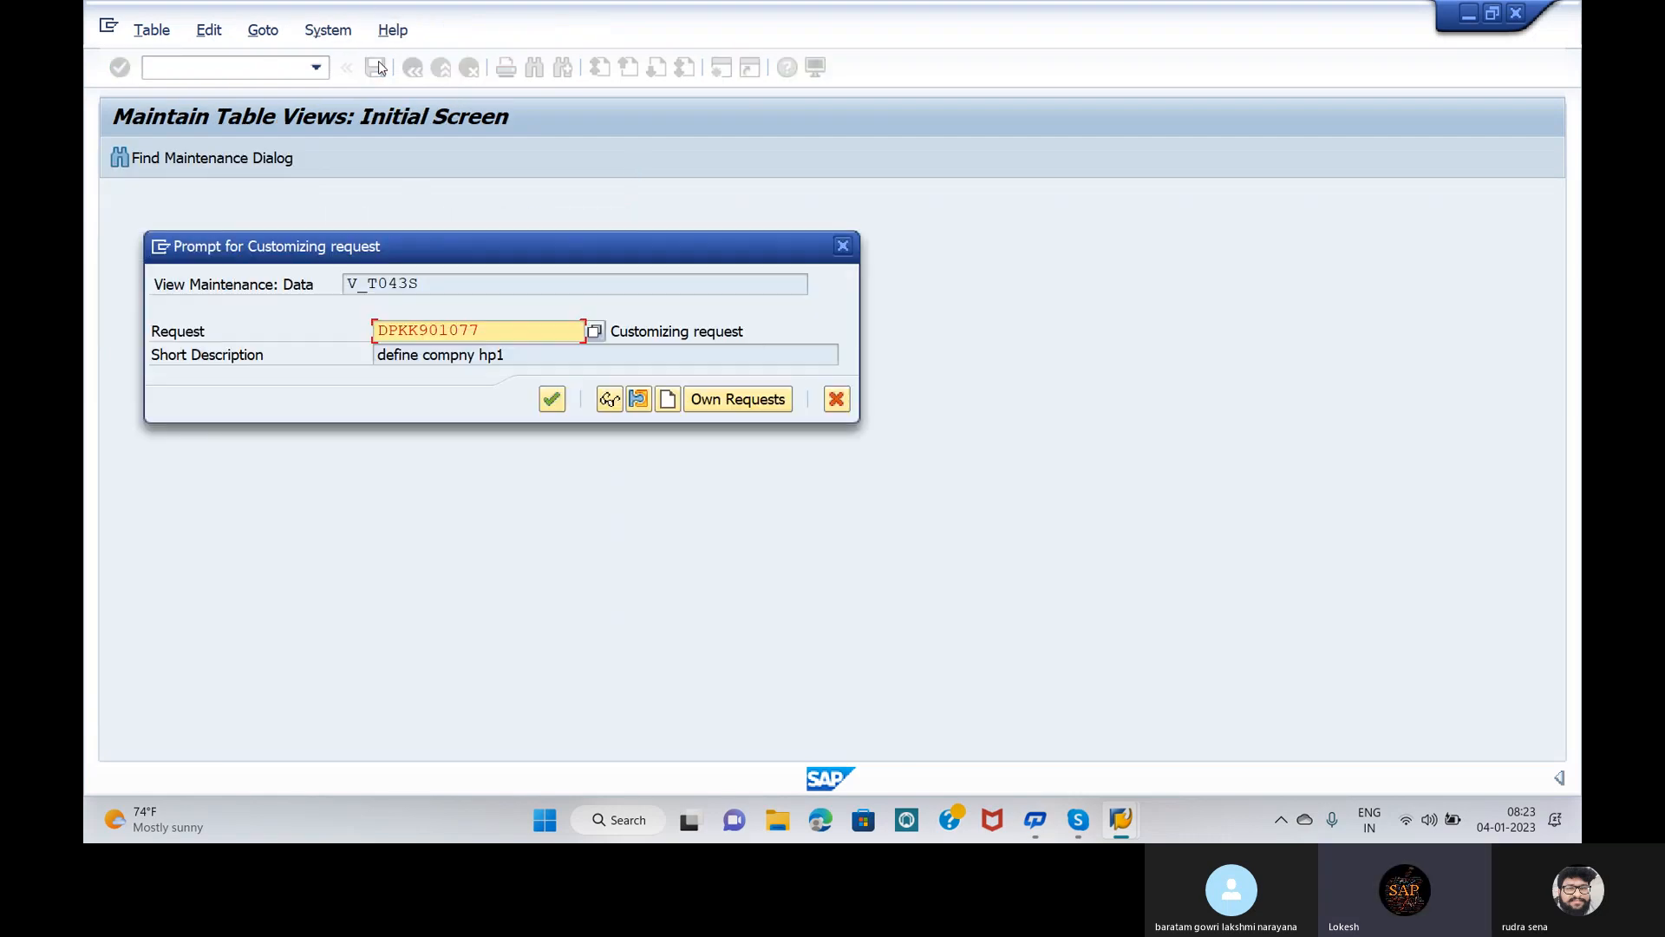
click(552, 399)
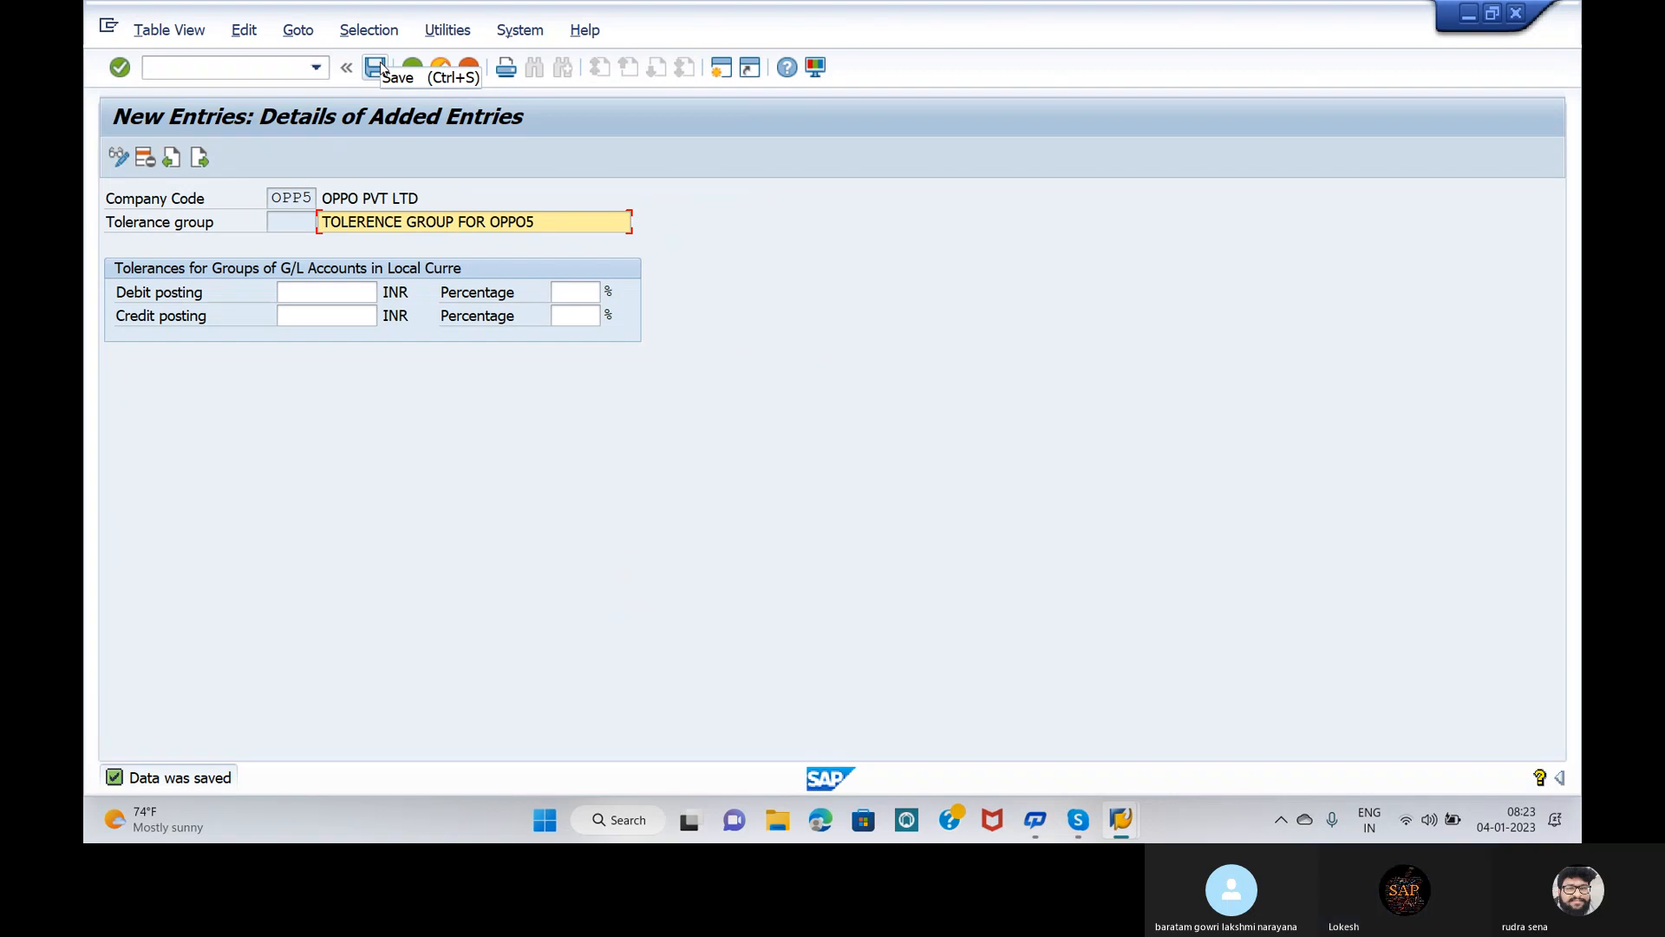
click(1100, 394)
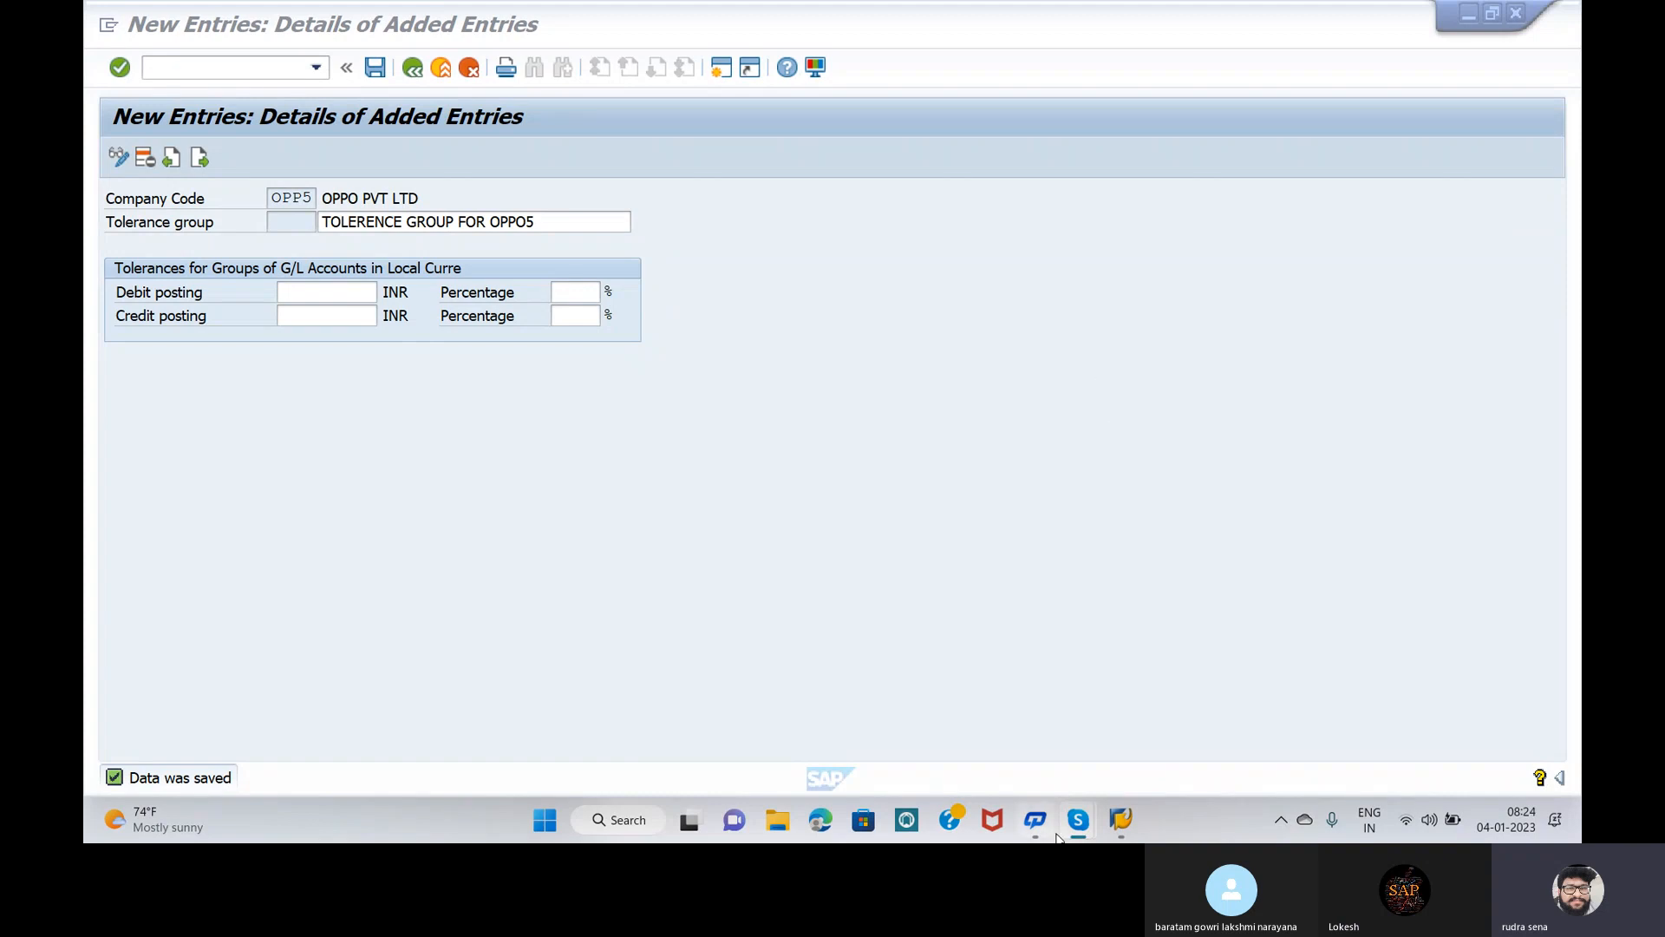
mouse_move(1076, 824)
click(1044, 770)
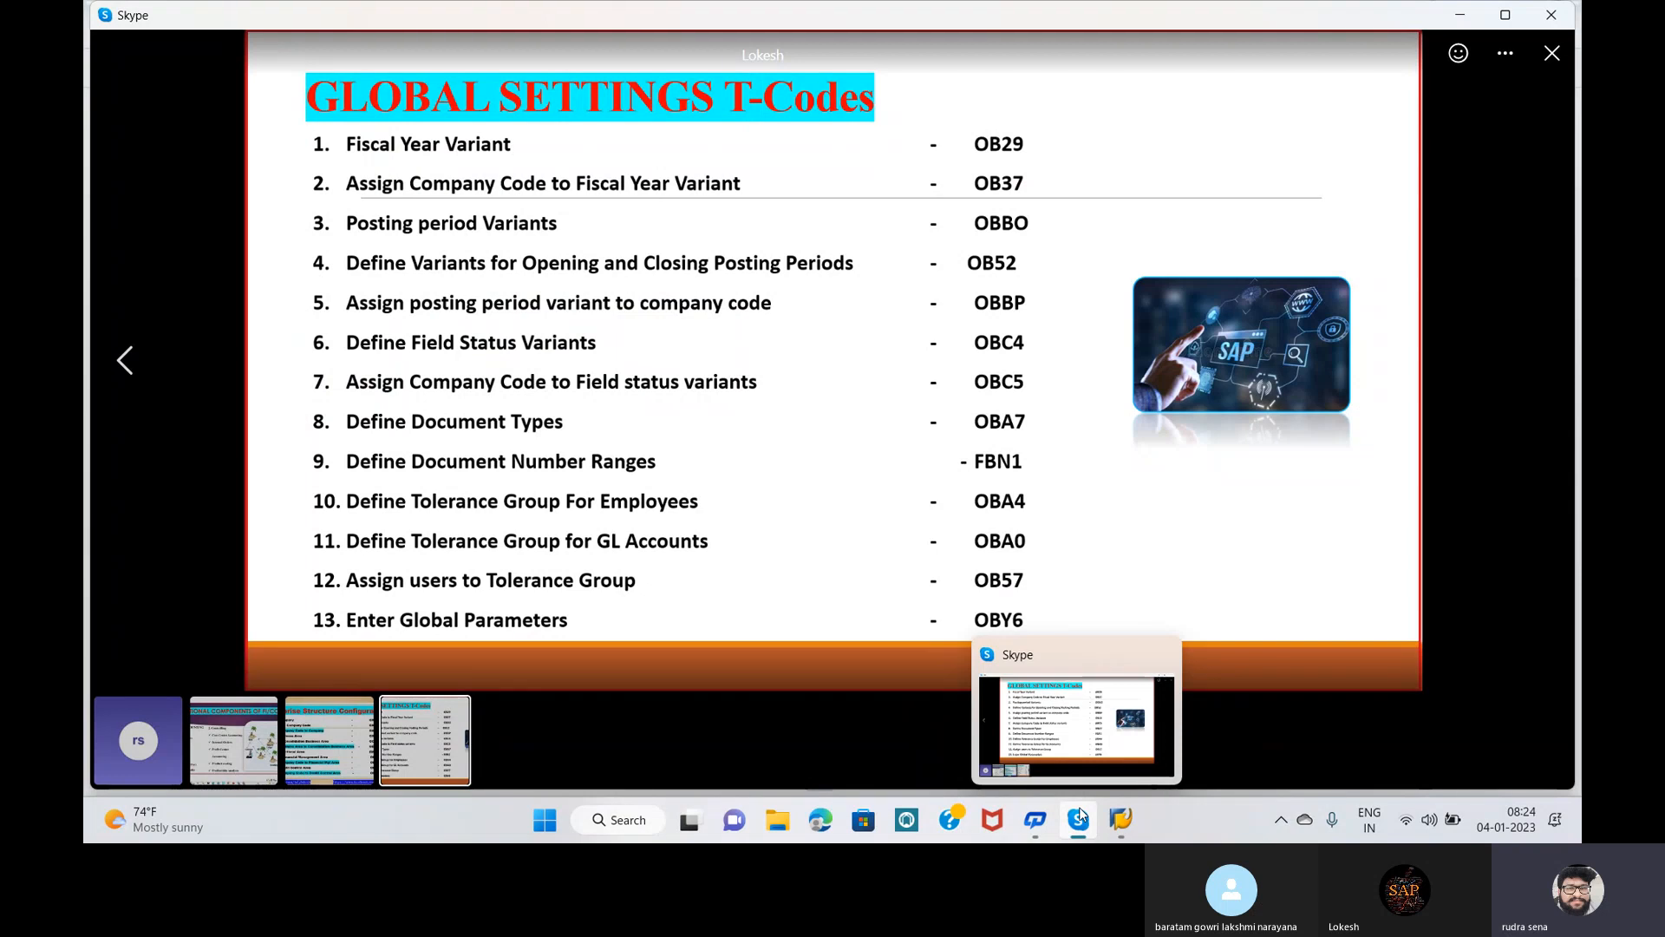
mouse_move(1121, 819)
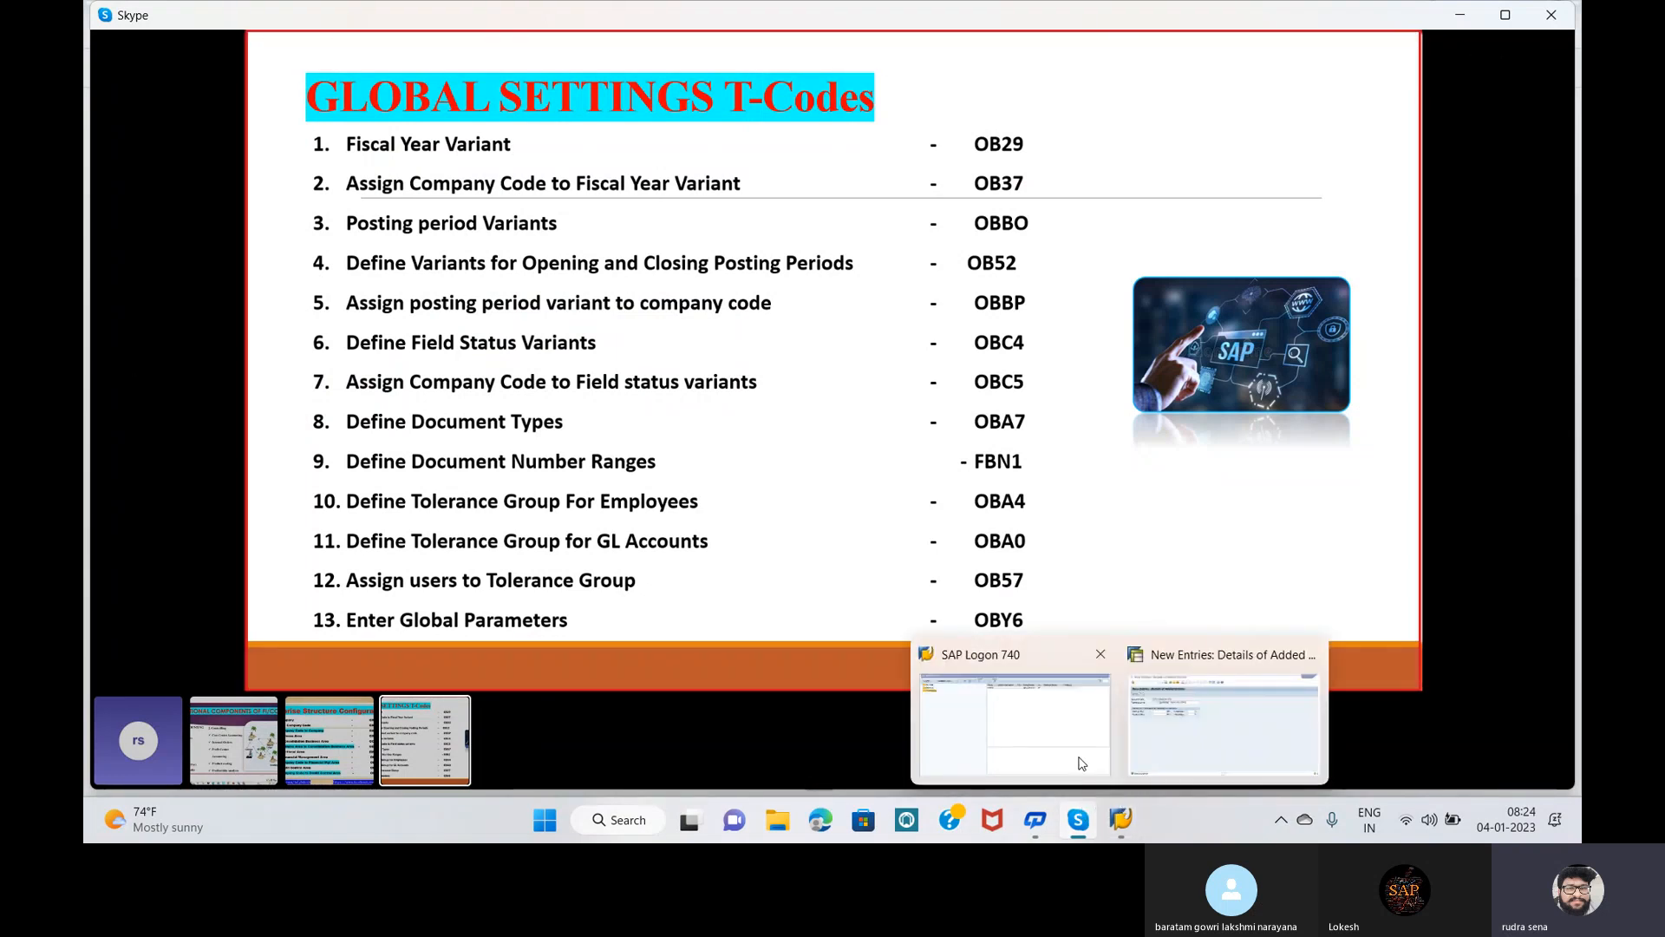
mouse_move(1082, 762)
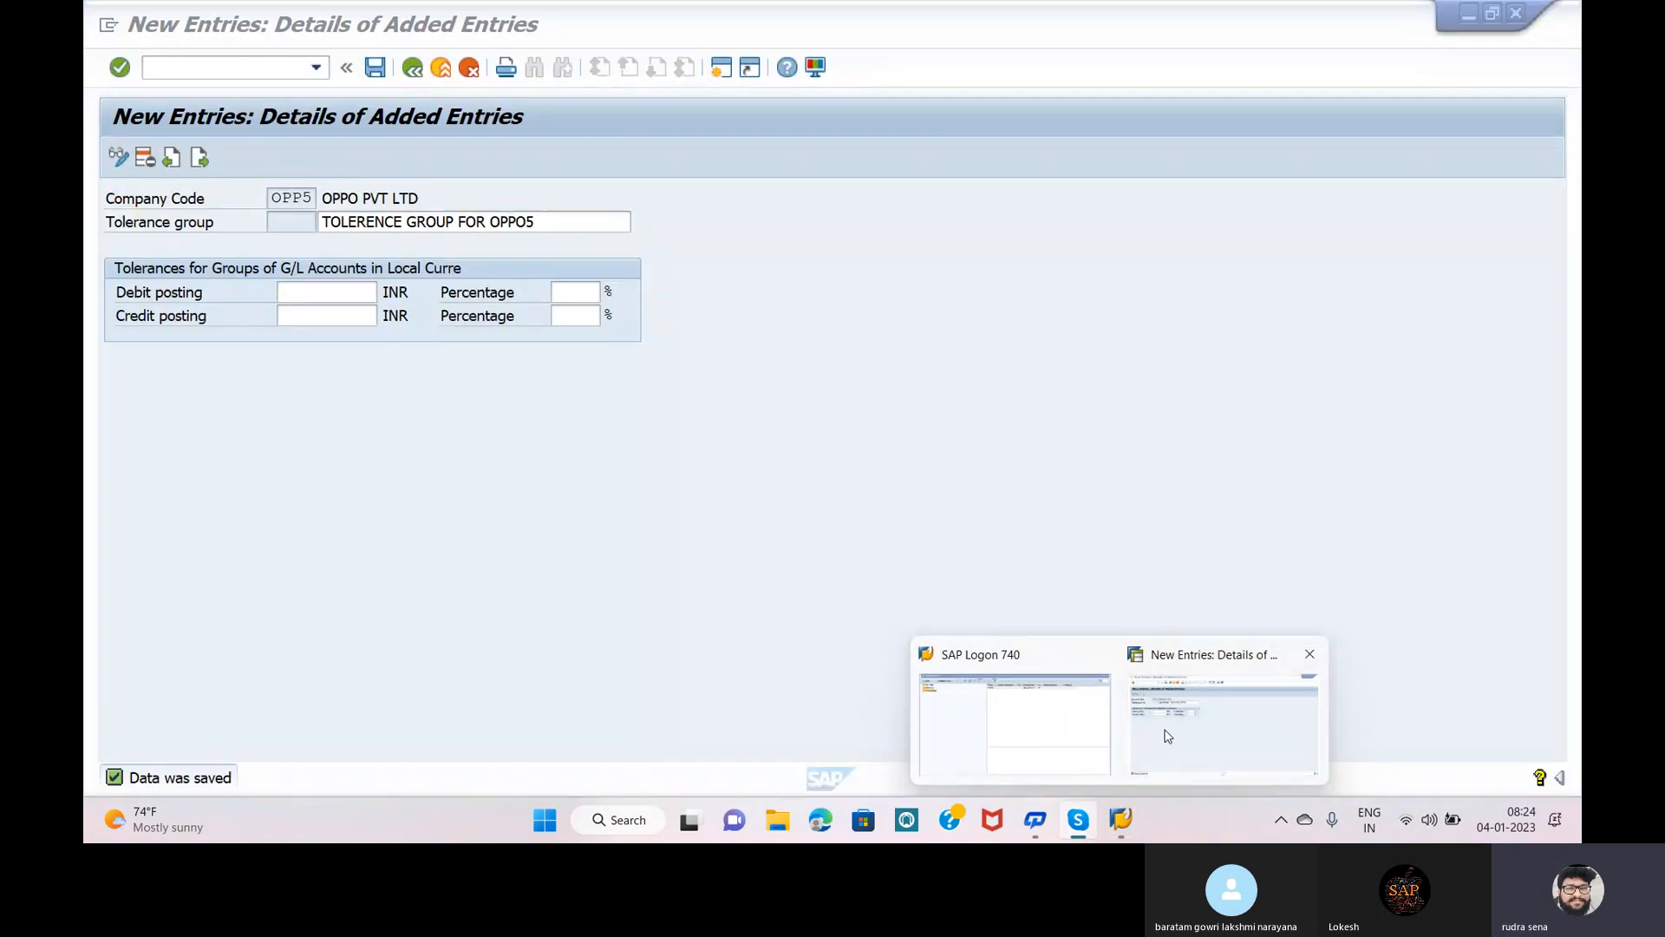
click(1163, 734)
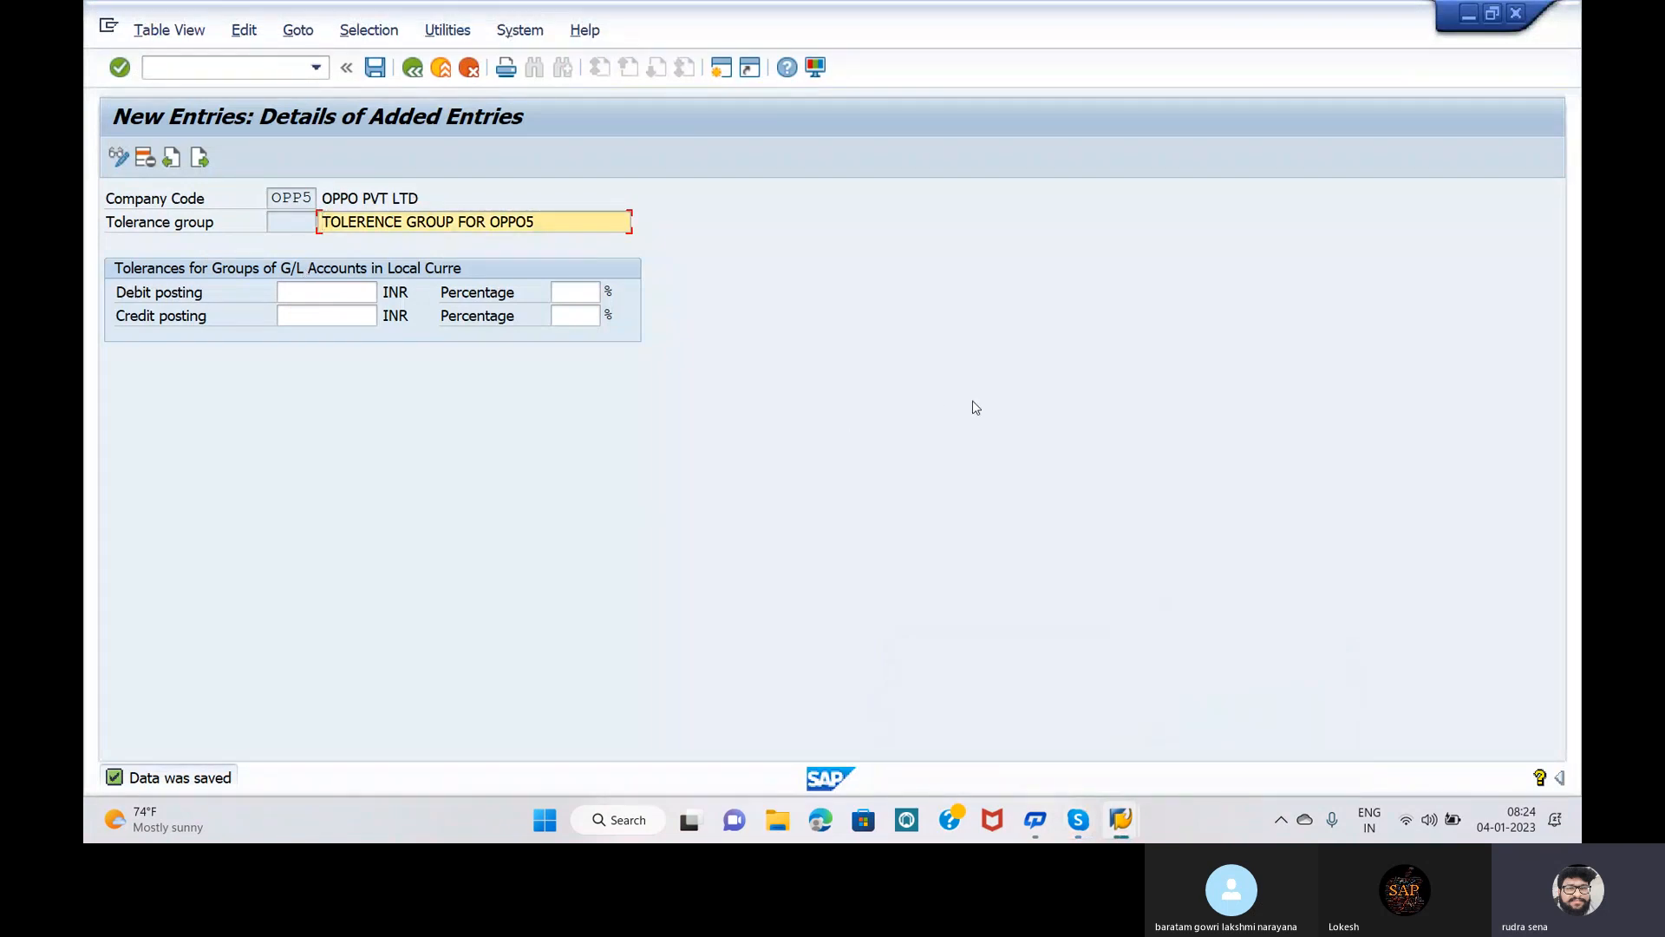
Step: Open the Assign Users to Tolerance Groups view with /NOB57
click(1109, 382)
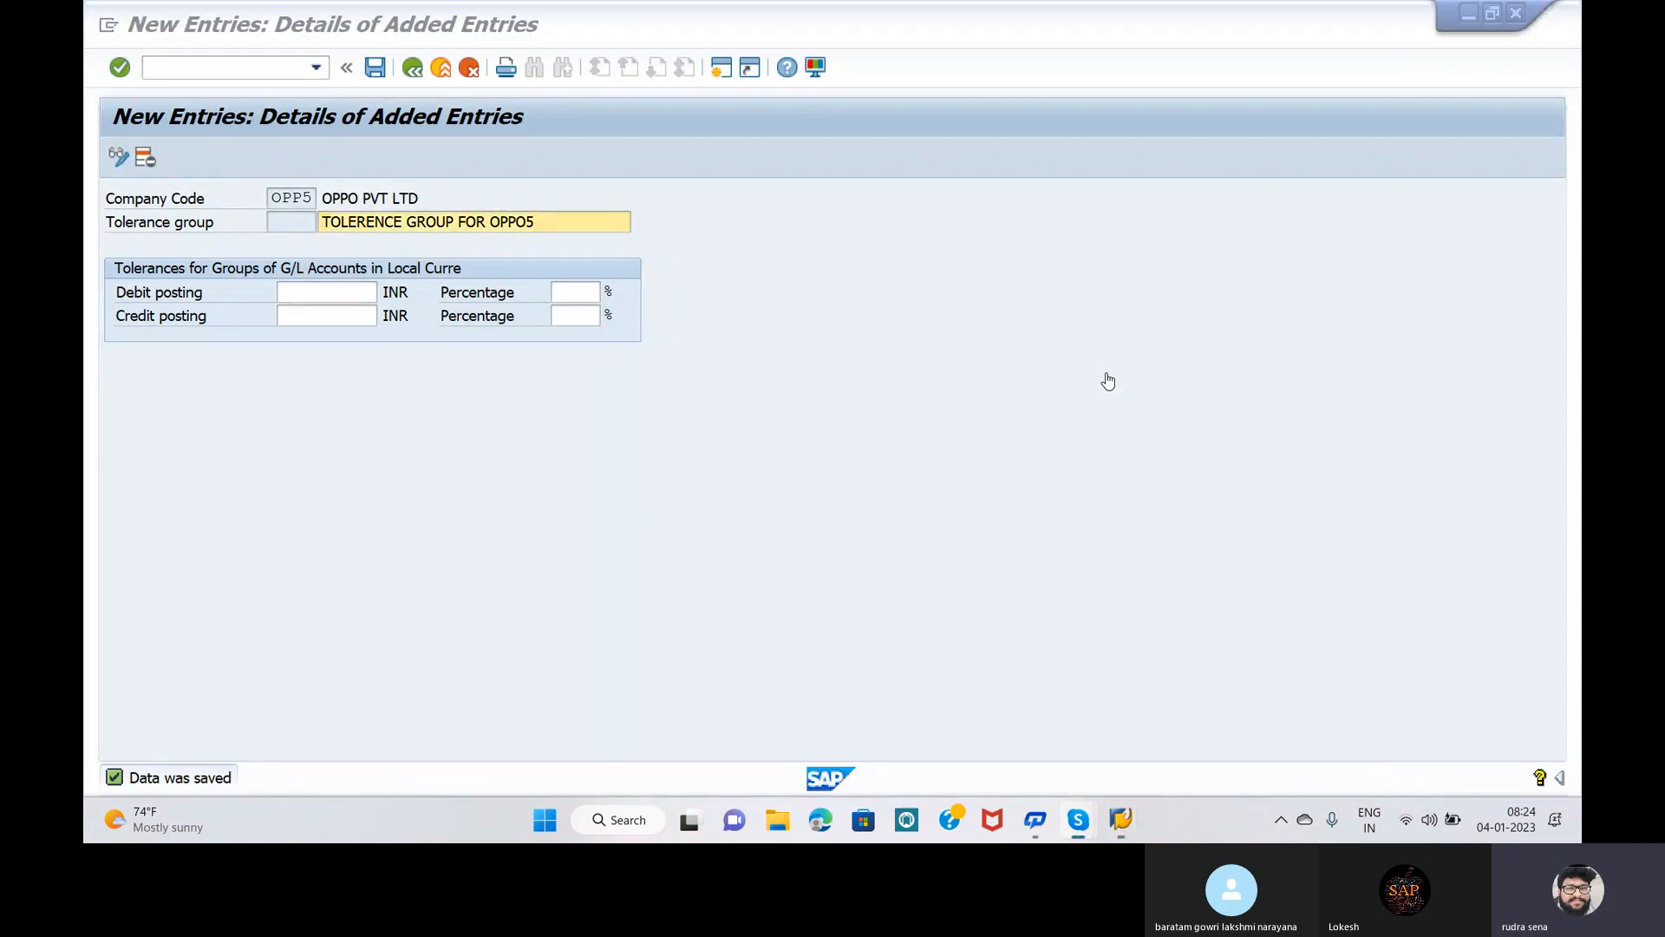
click(242, 68)
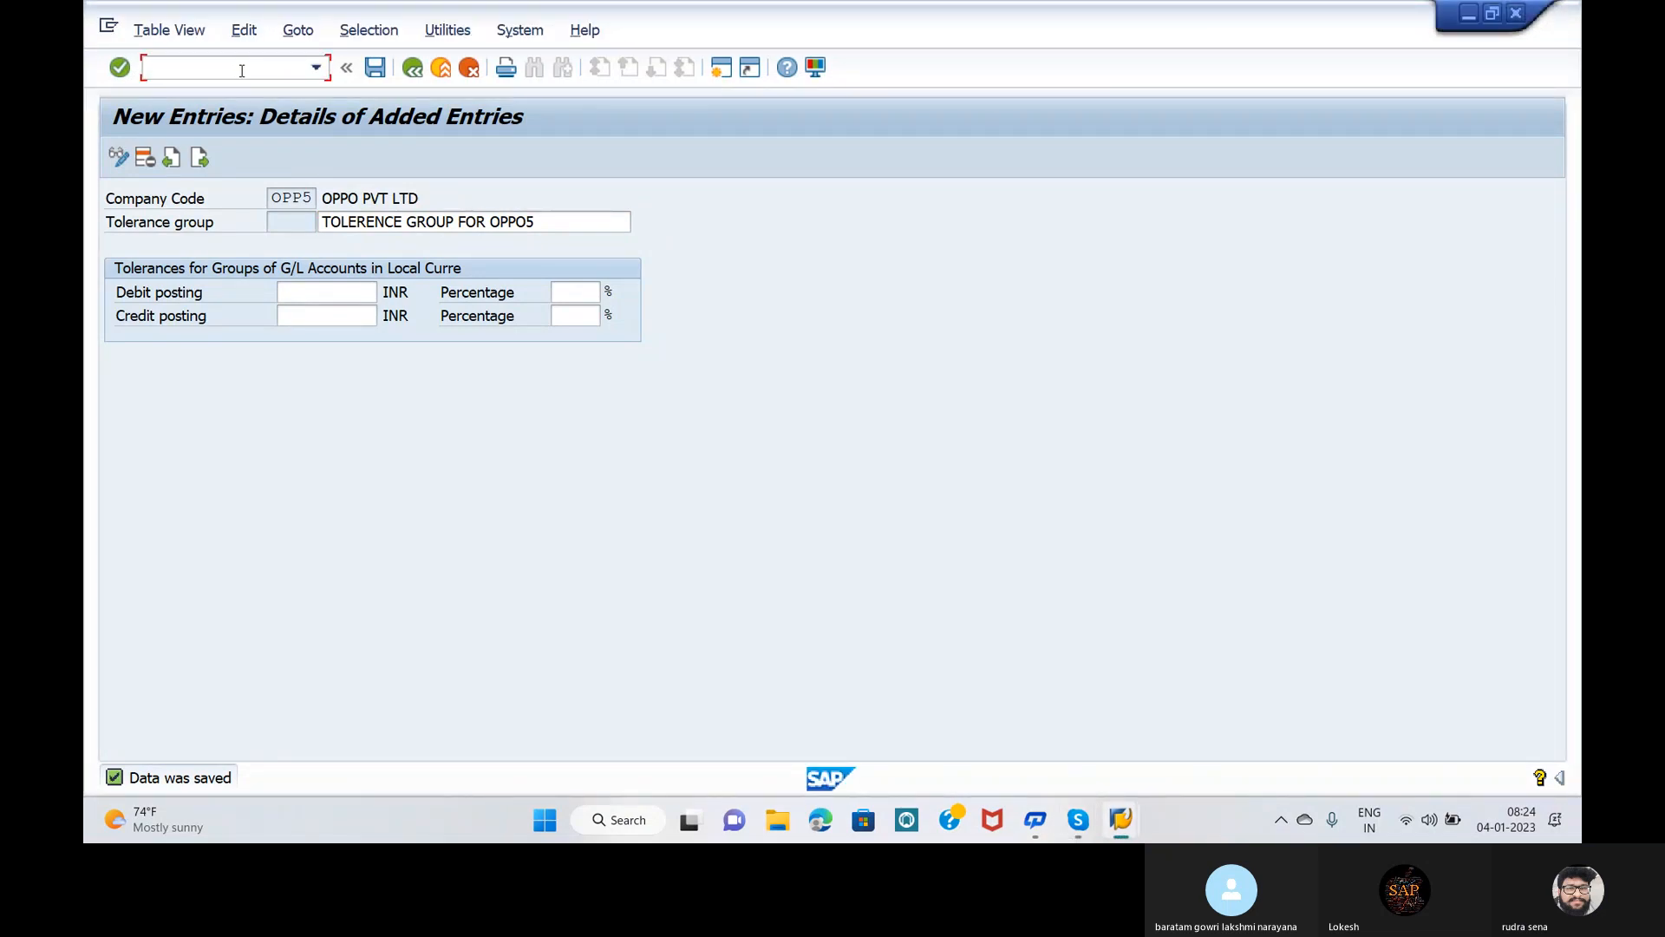
text(/NOB57)
key(Return)
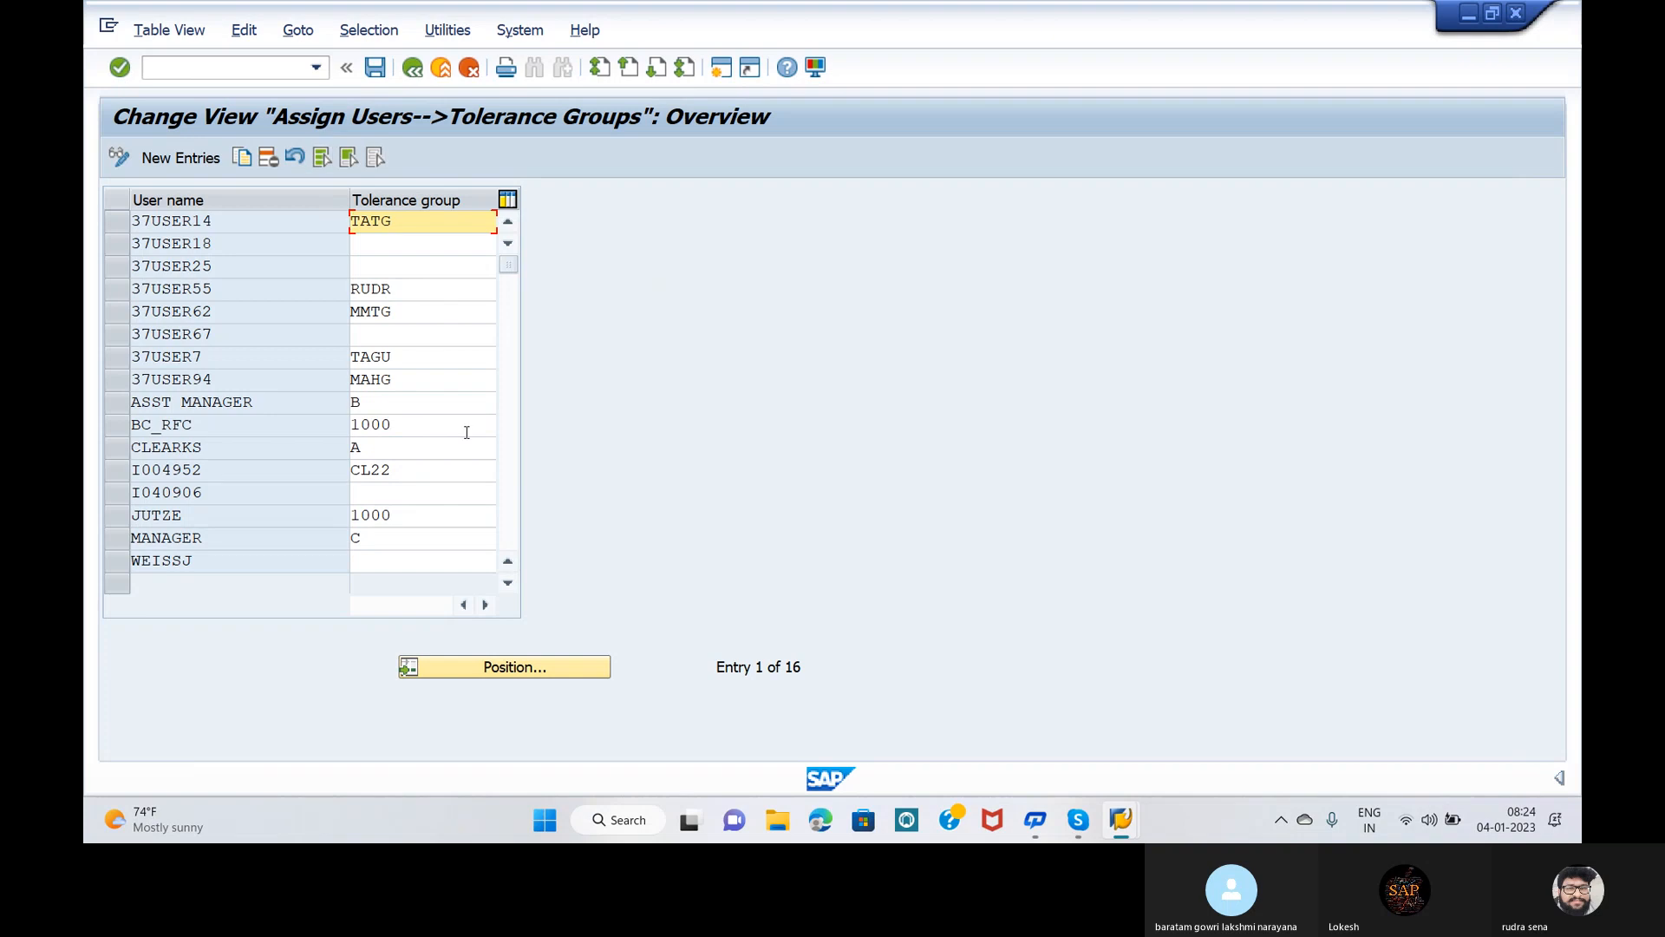
Step: Locate the training user's row and change its tolerance group from RUDR to OPP5
click(459, 674)
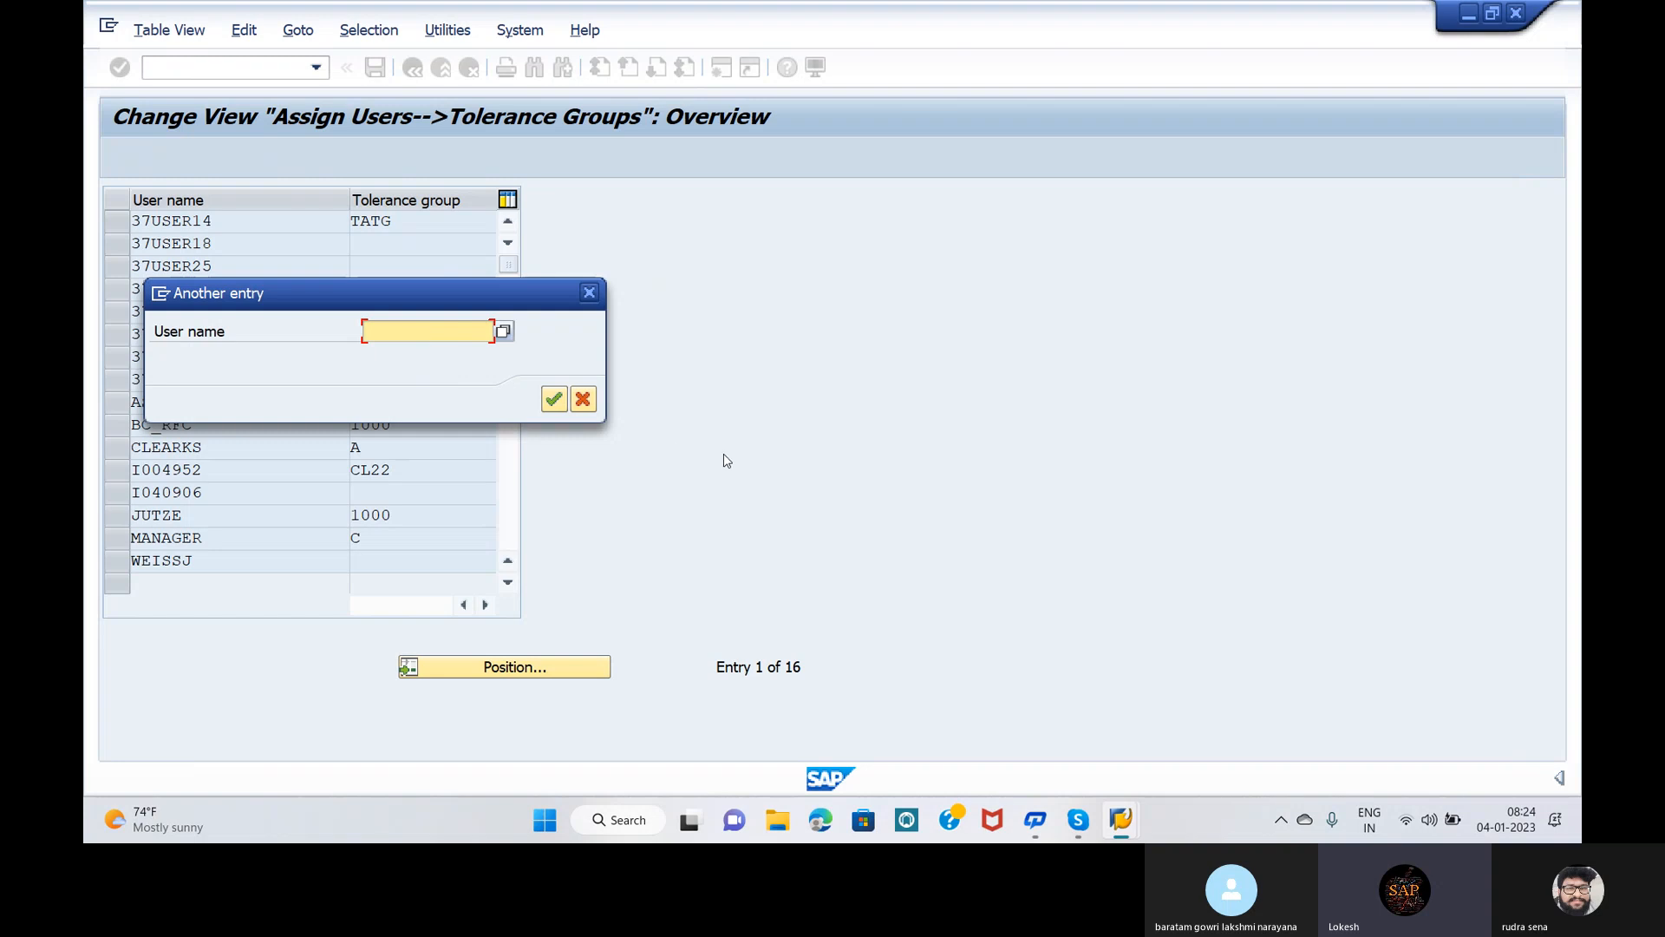
text(37)
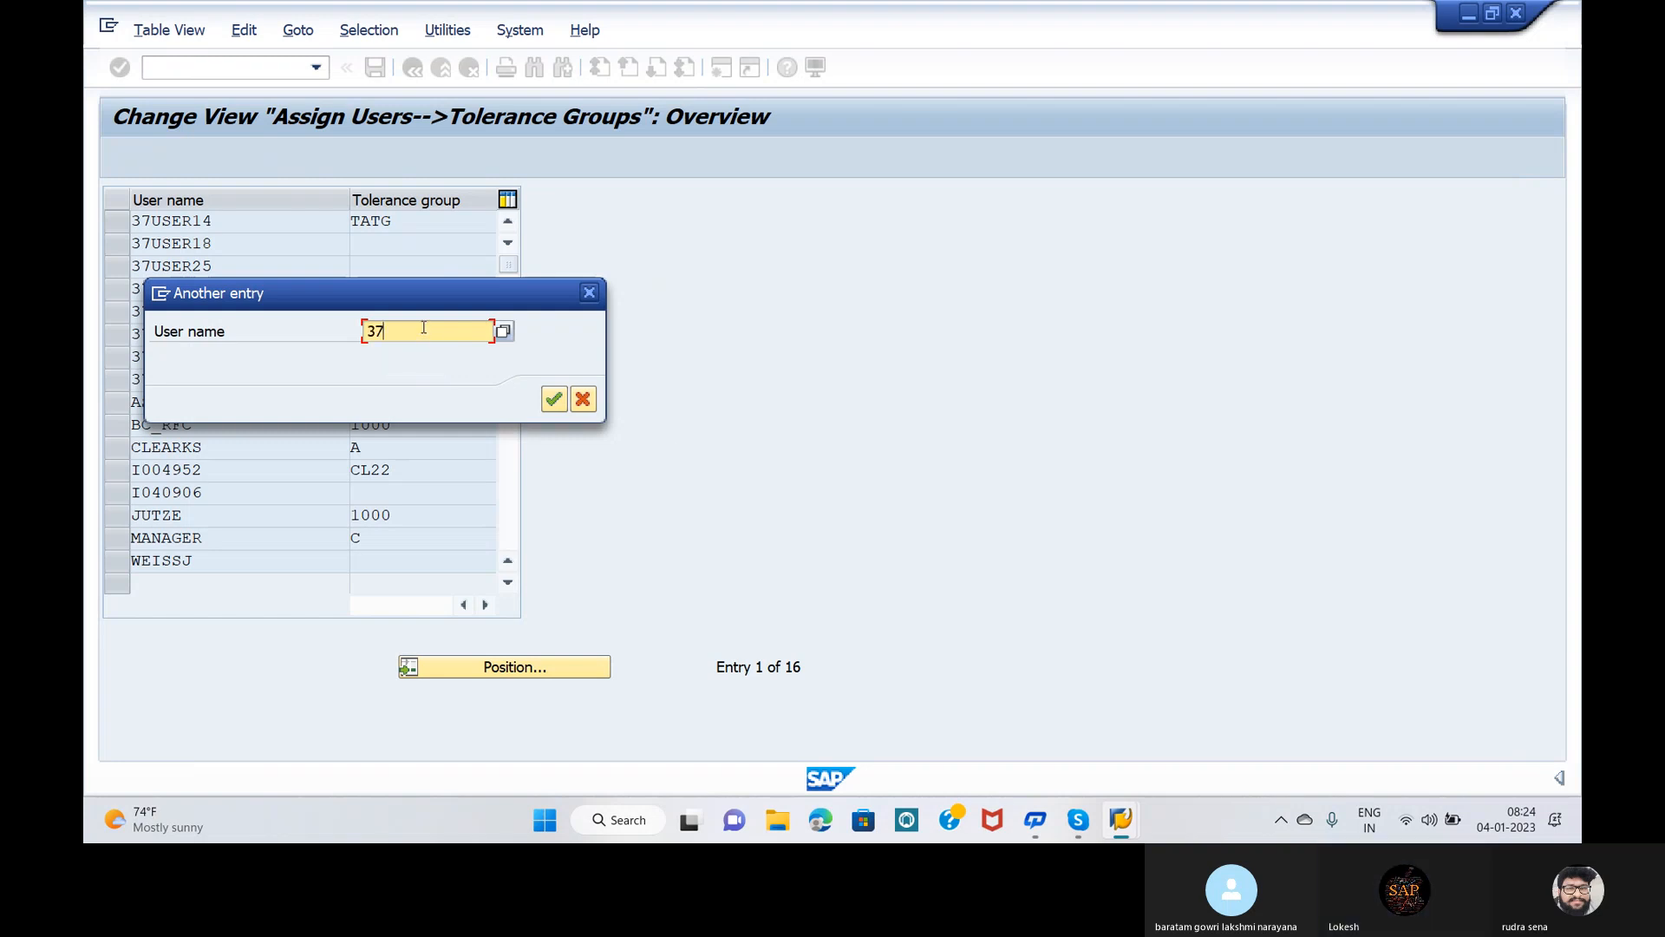
text(USE)
text(R35)
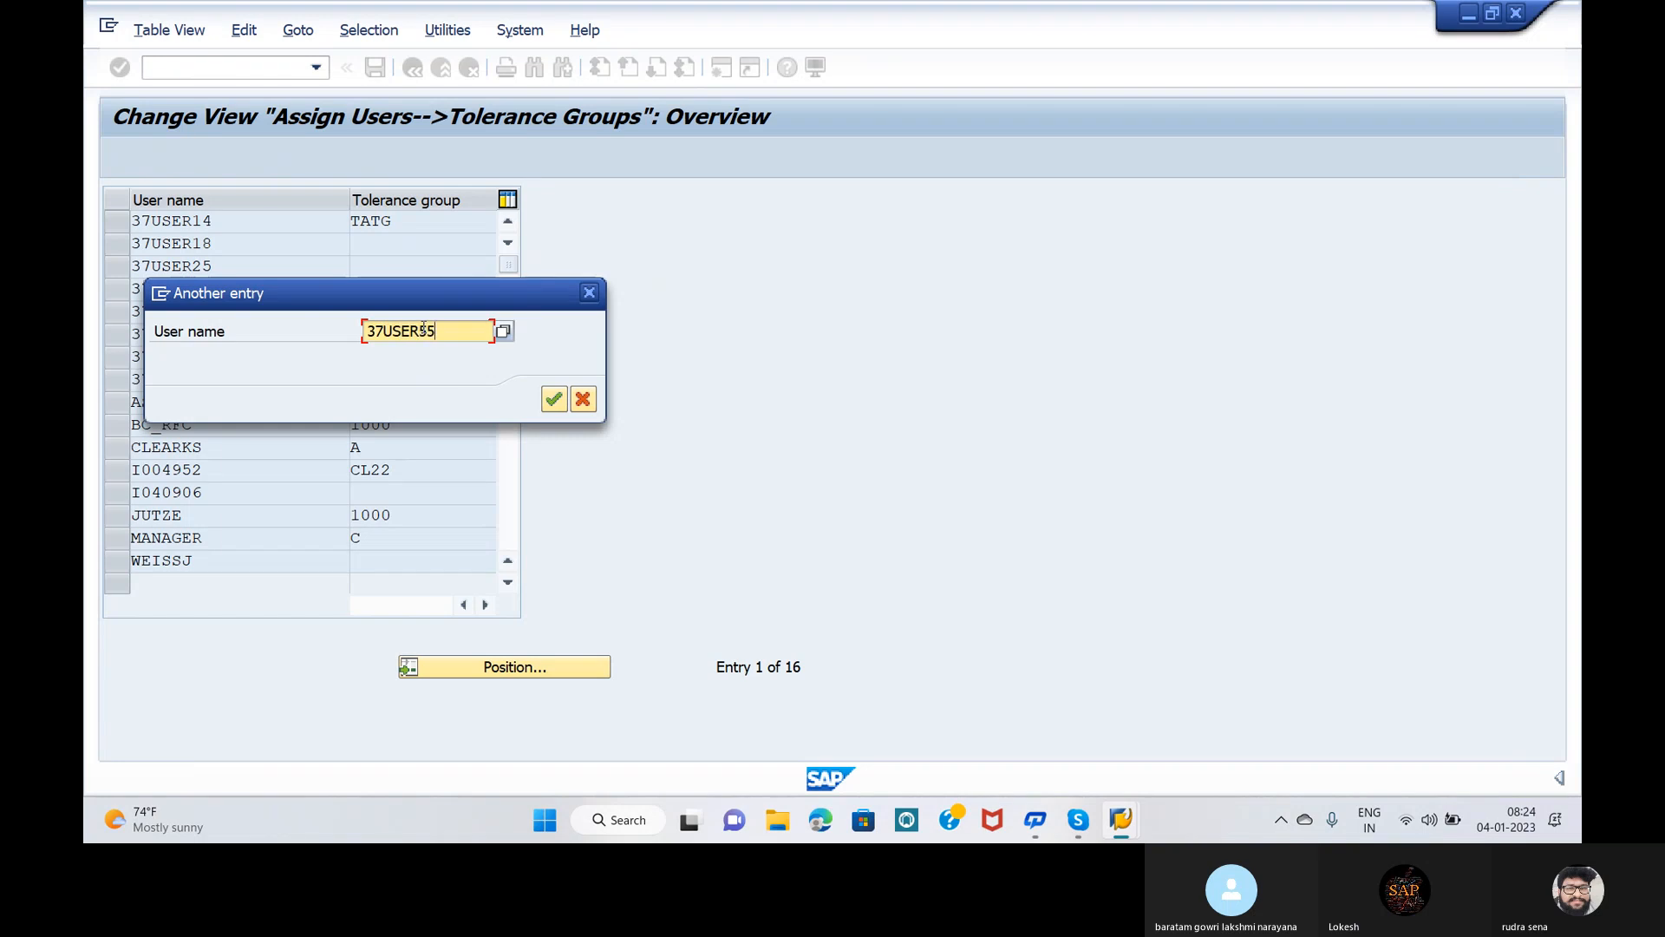
click(553, 398)
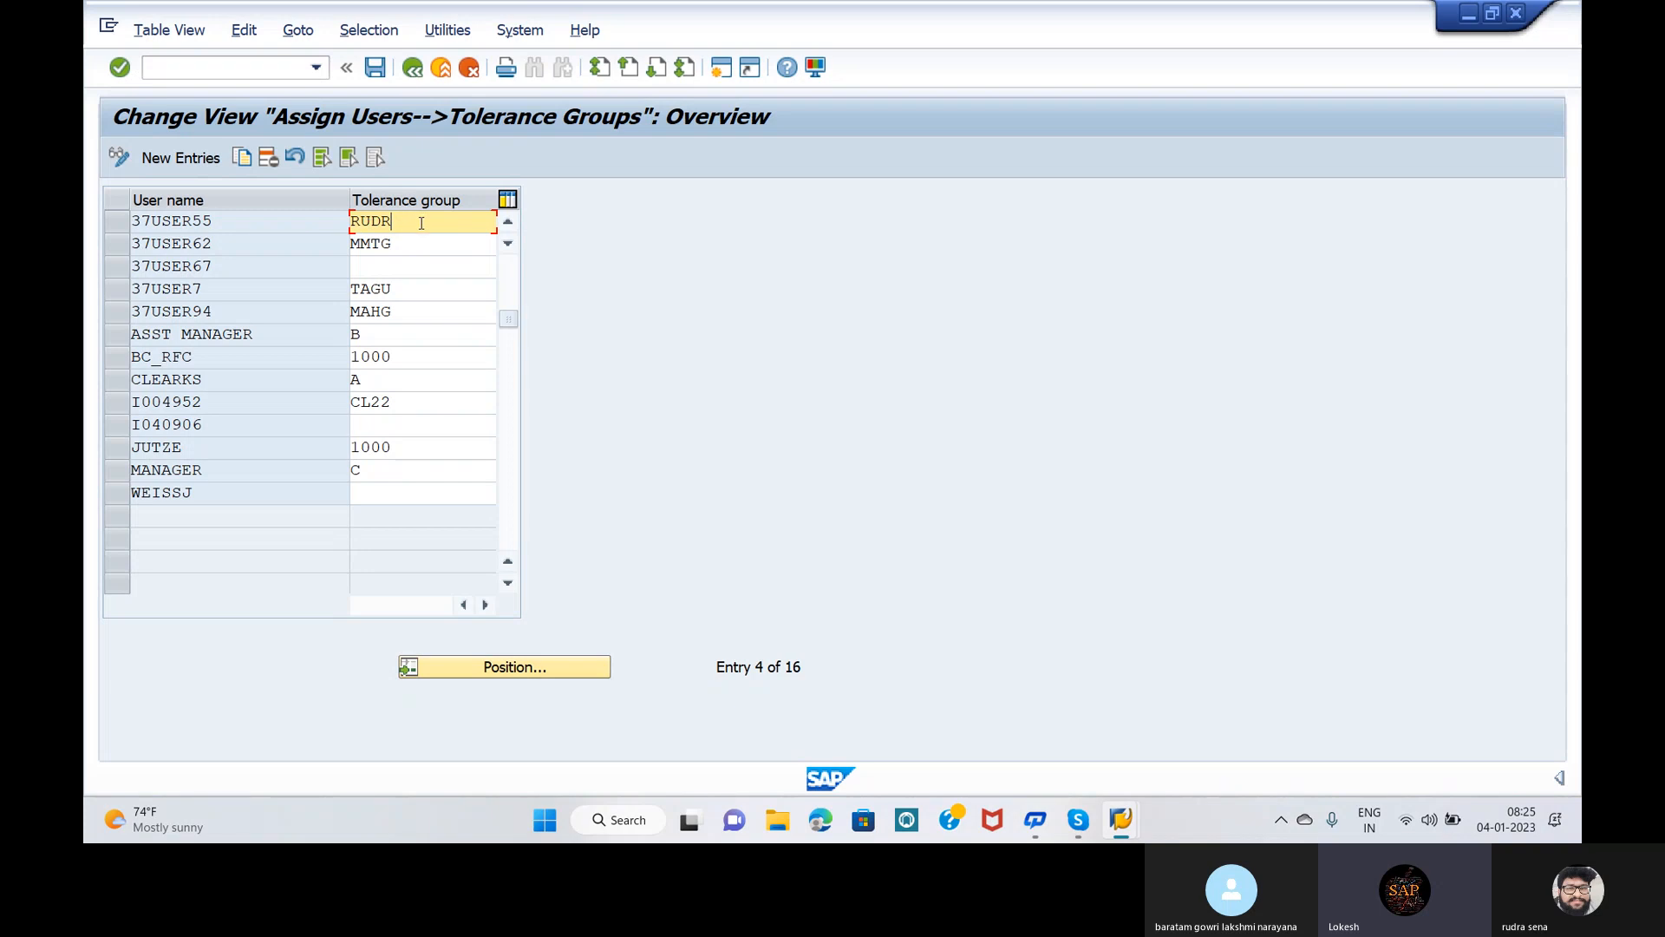
key(BackSpace)
key(BackSpace)
key(BackSpace)
key(BackSpace)
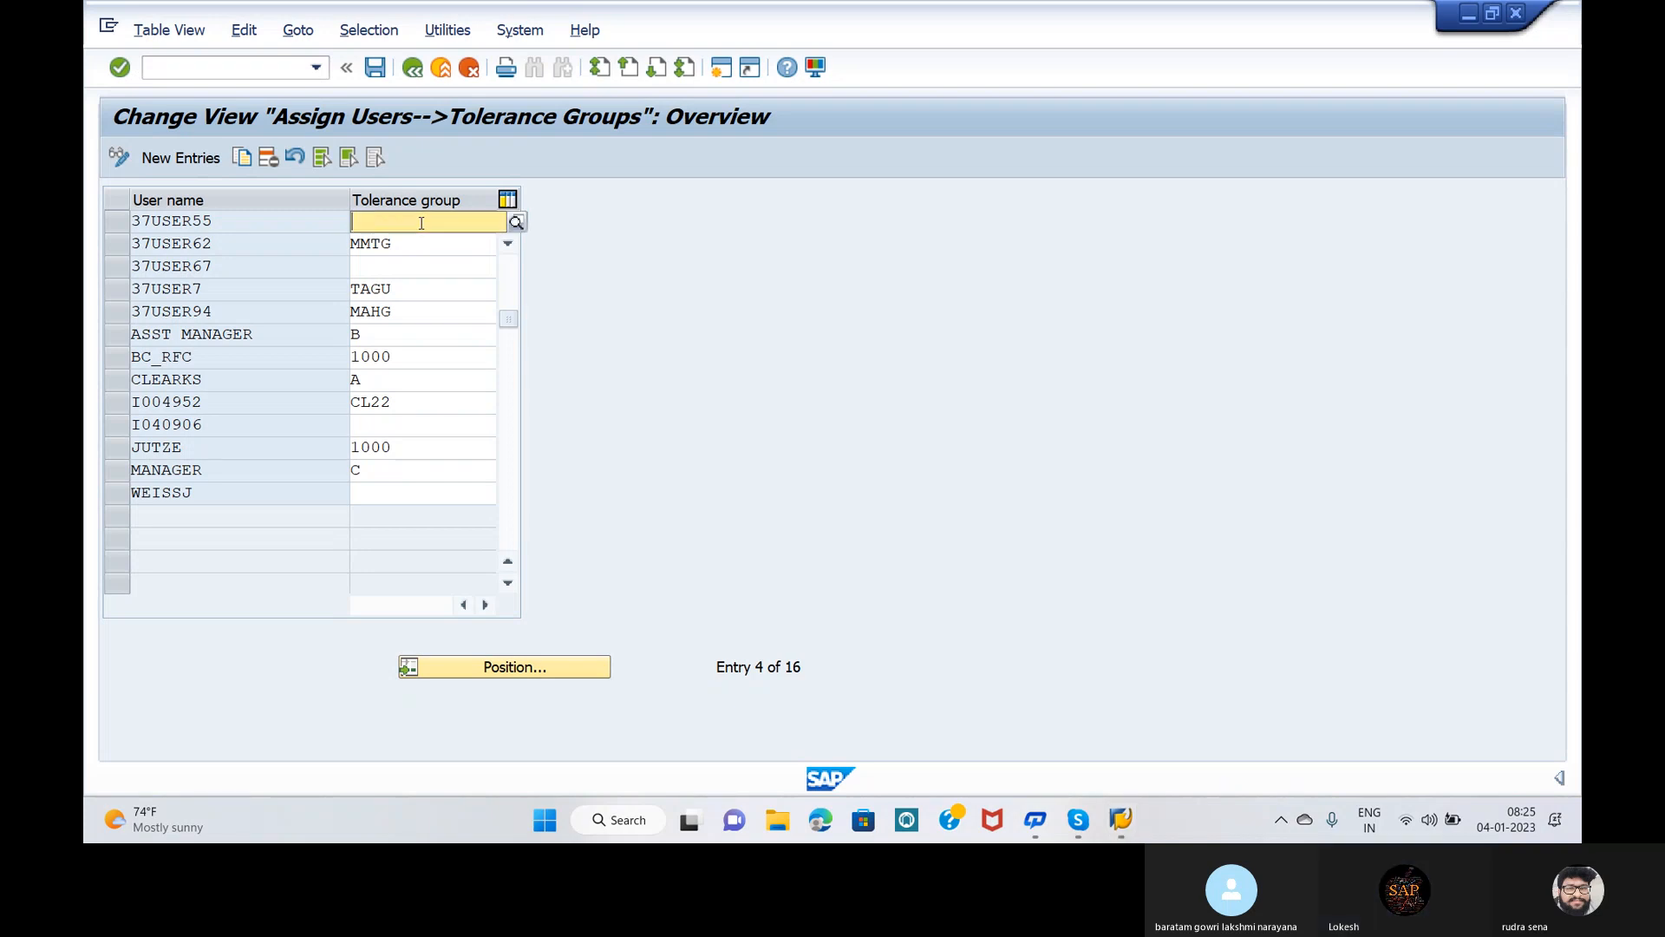
text(OPP5)
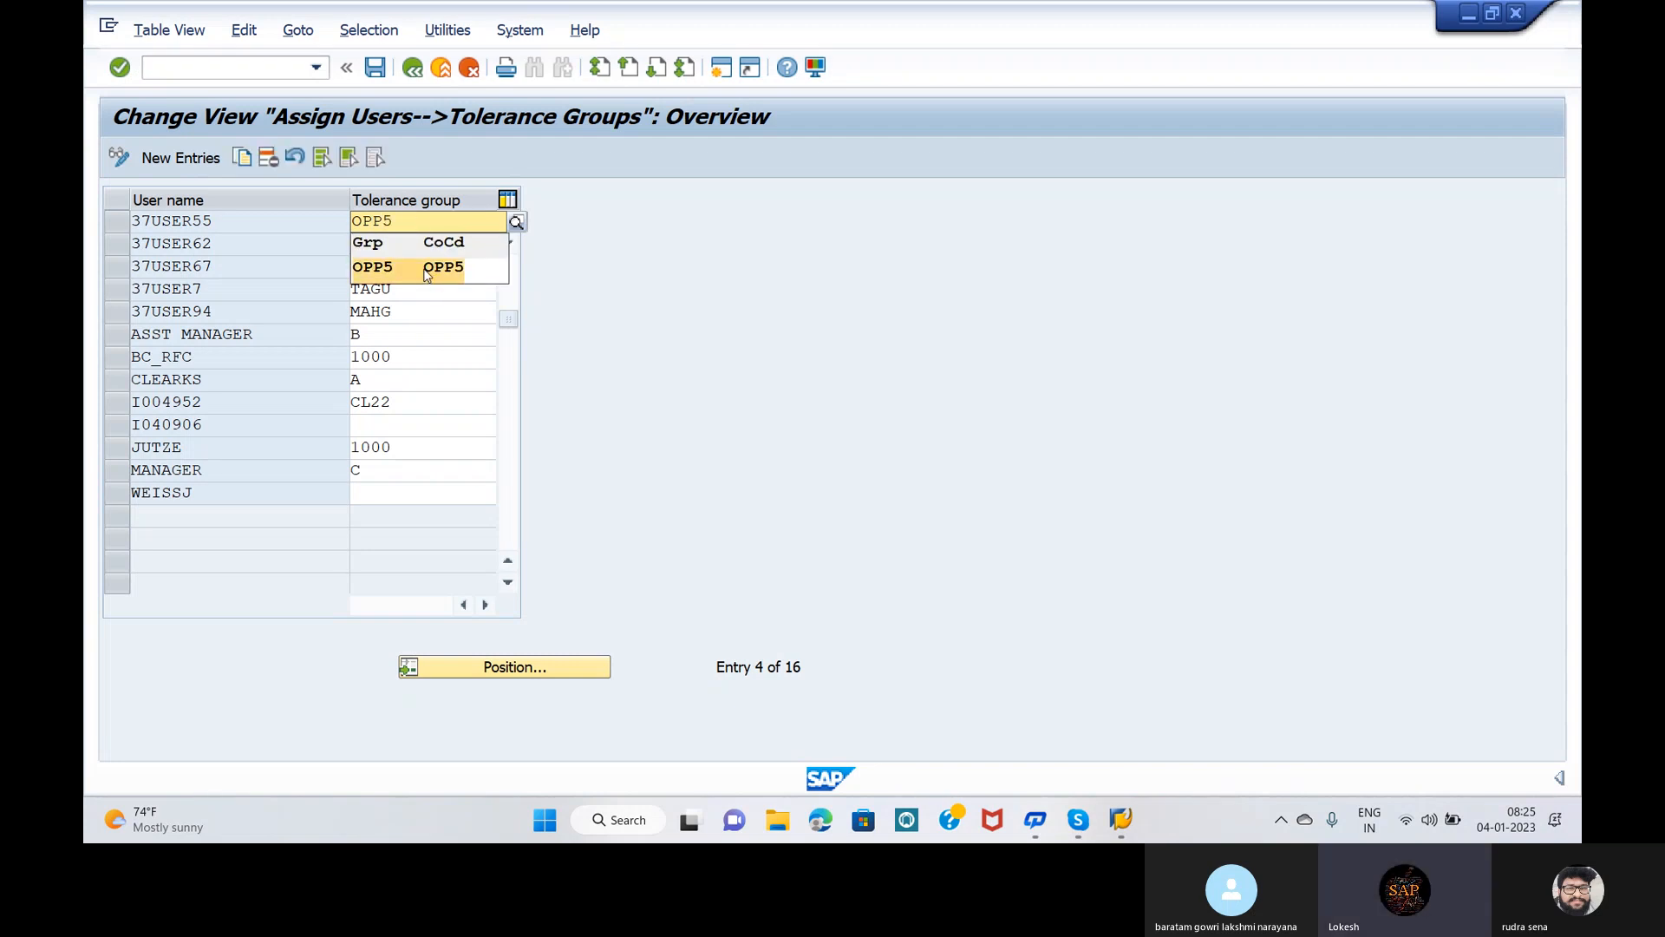
click(427, 275)
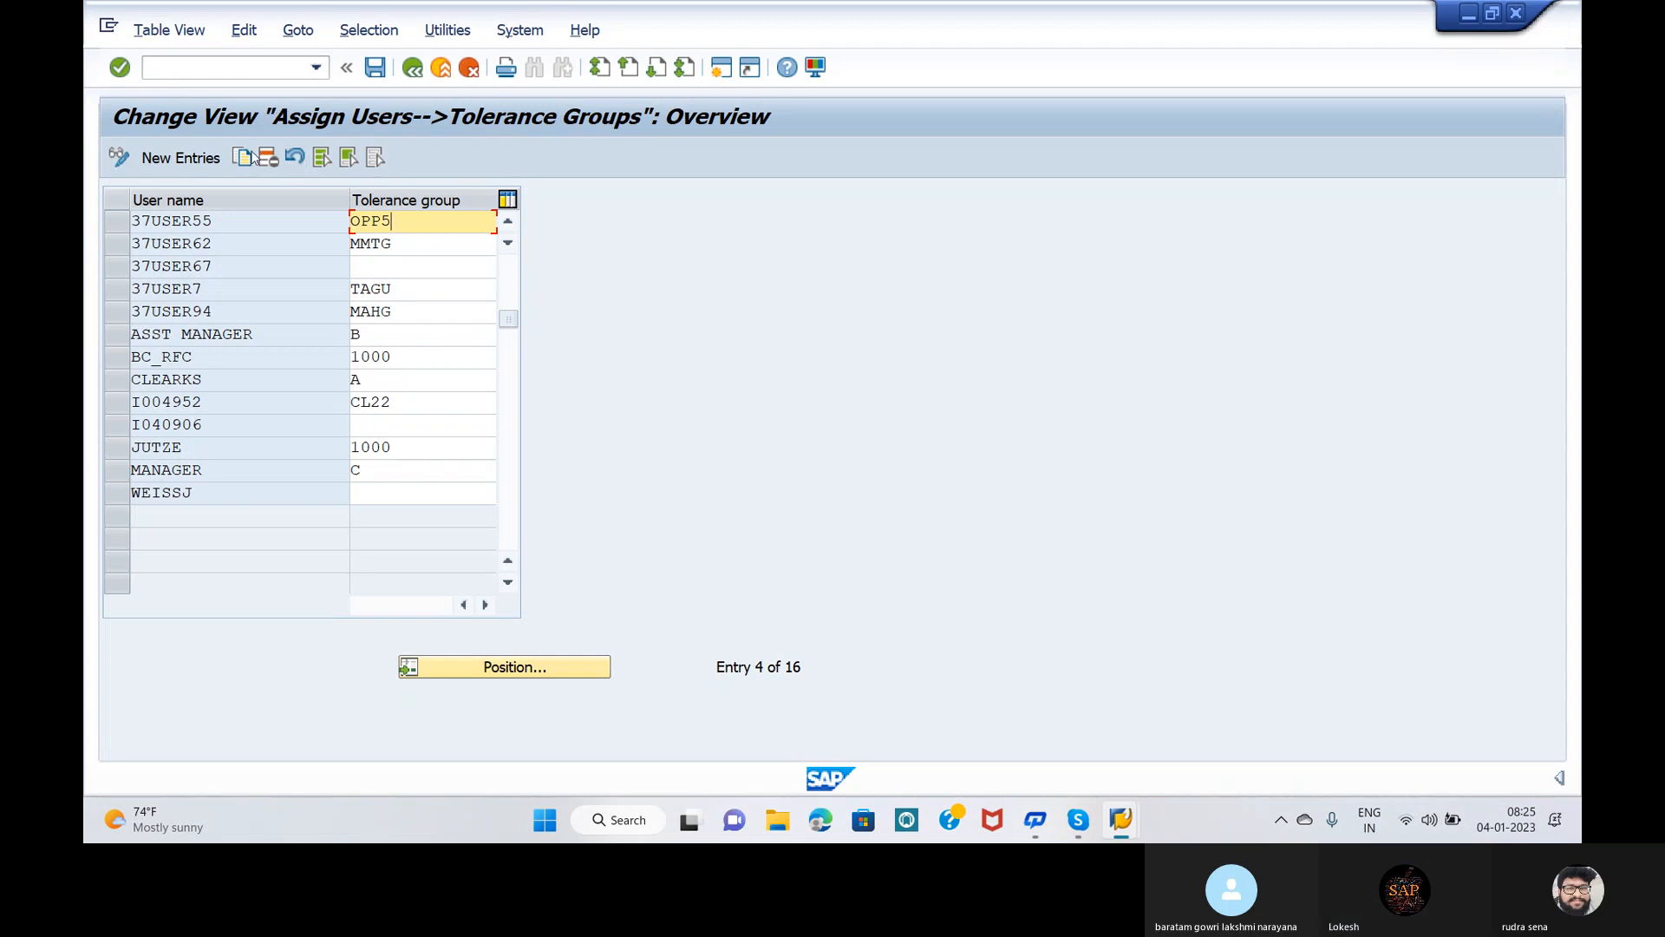
Step: Save the assignment and inspect the proposed customizing request DPKK901077
click(378, 67)
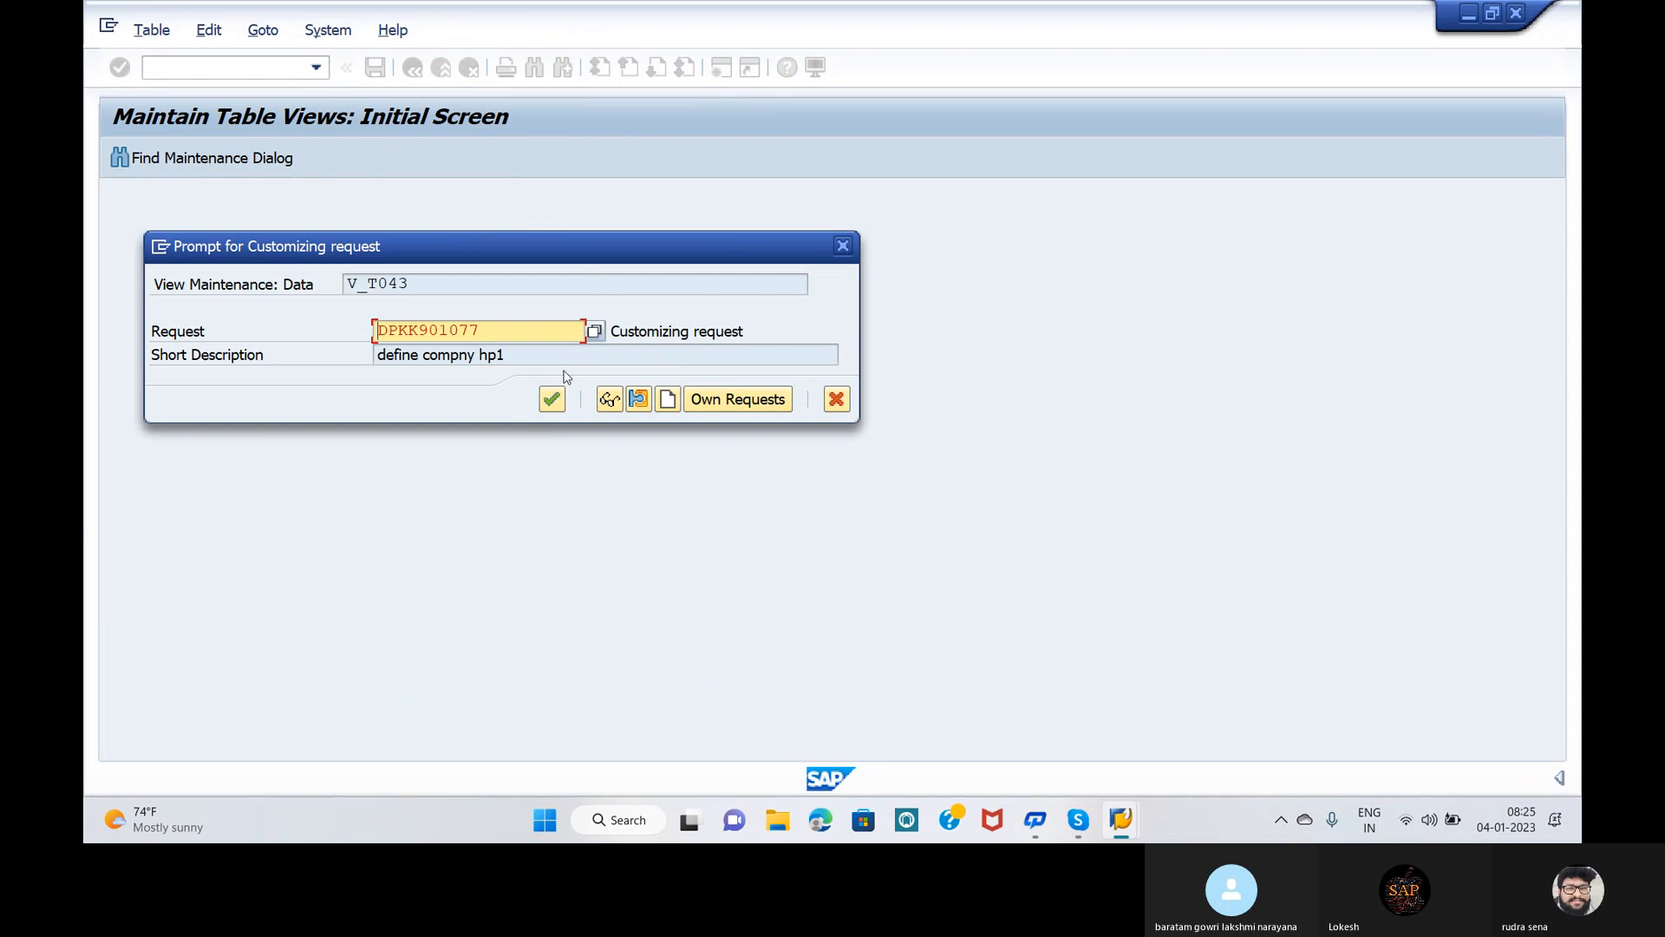
click(536, 356)
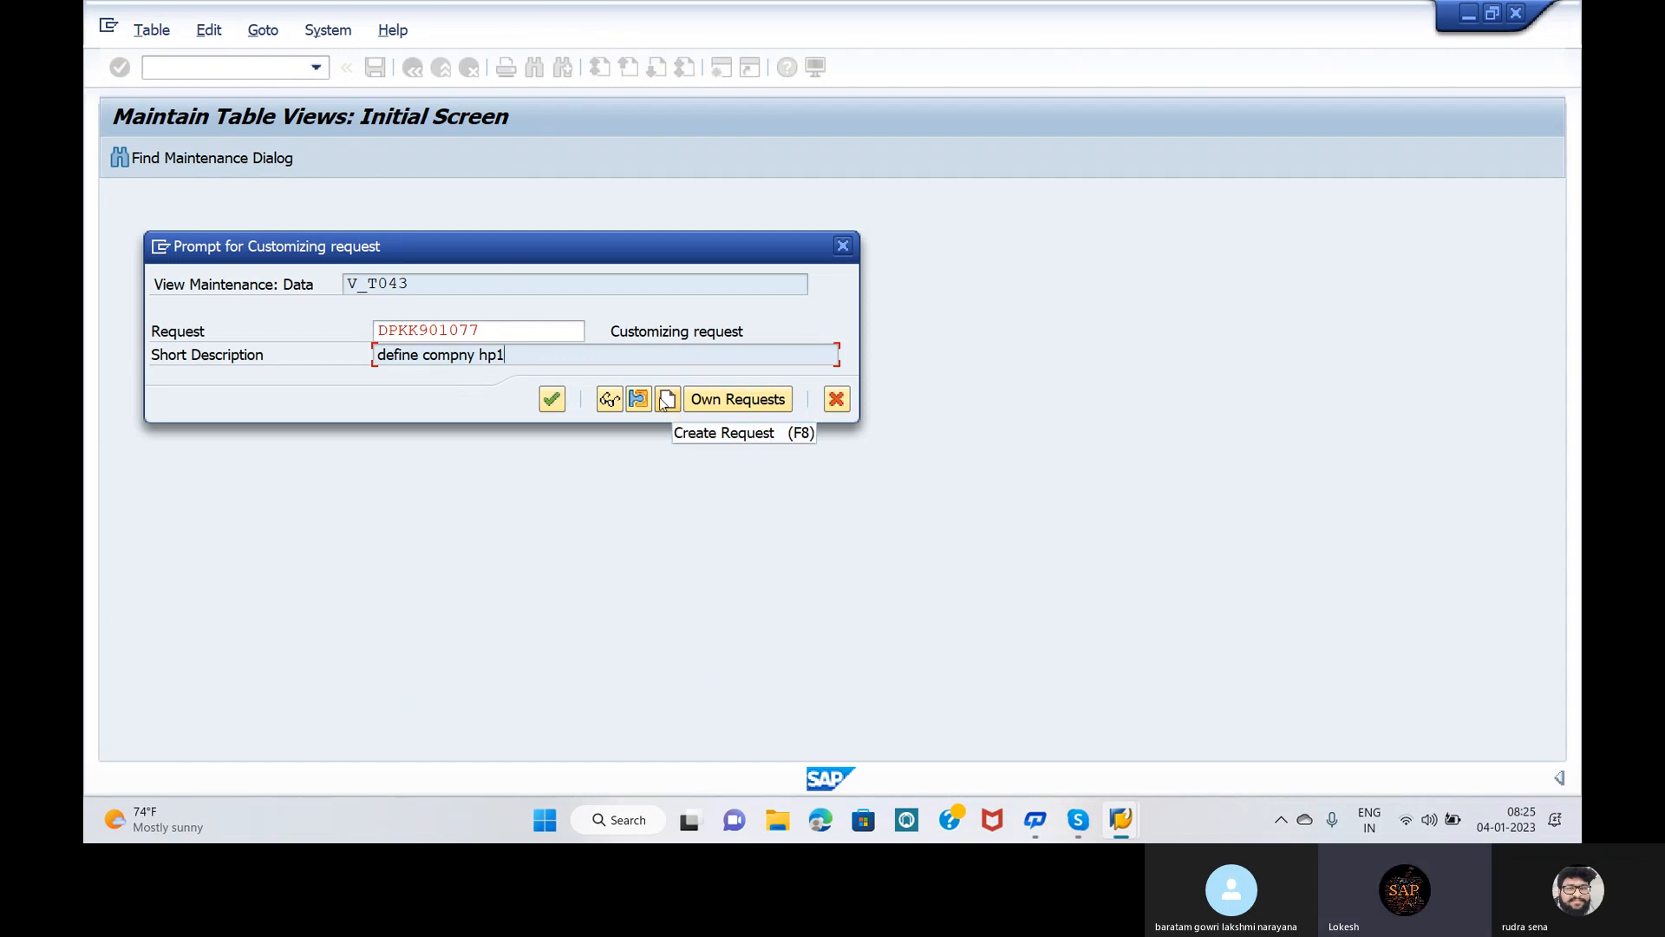
click(507, 328)
double_click(506, 328)
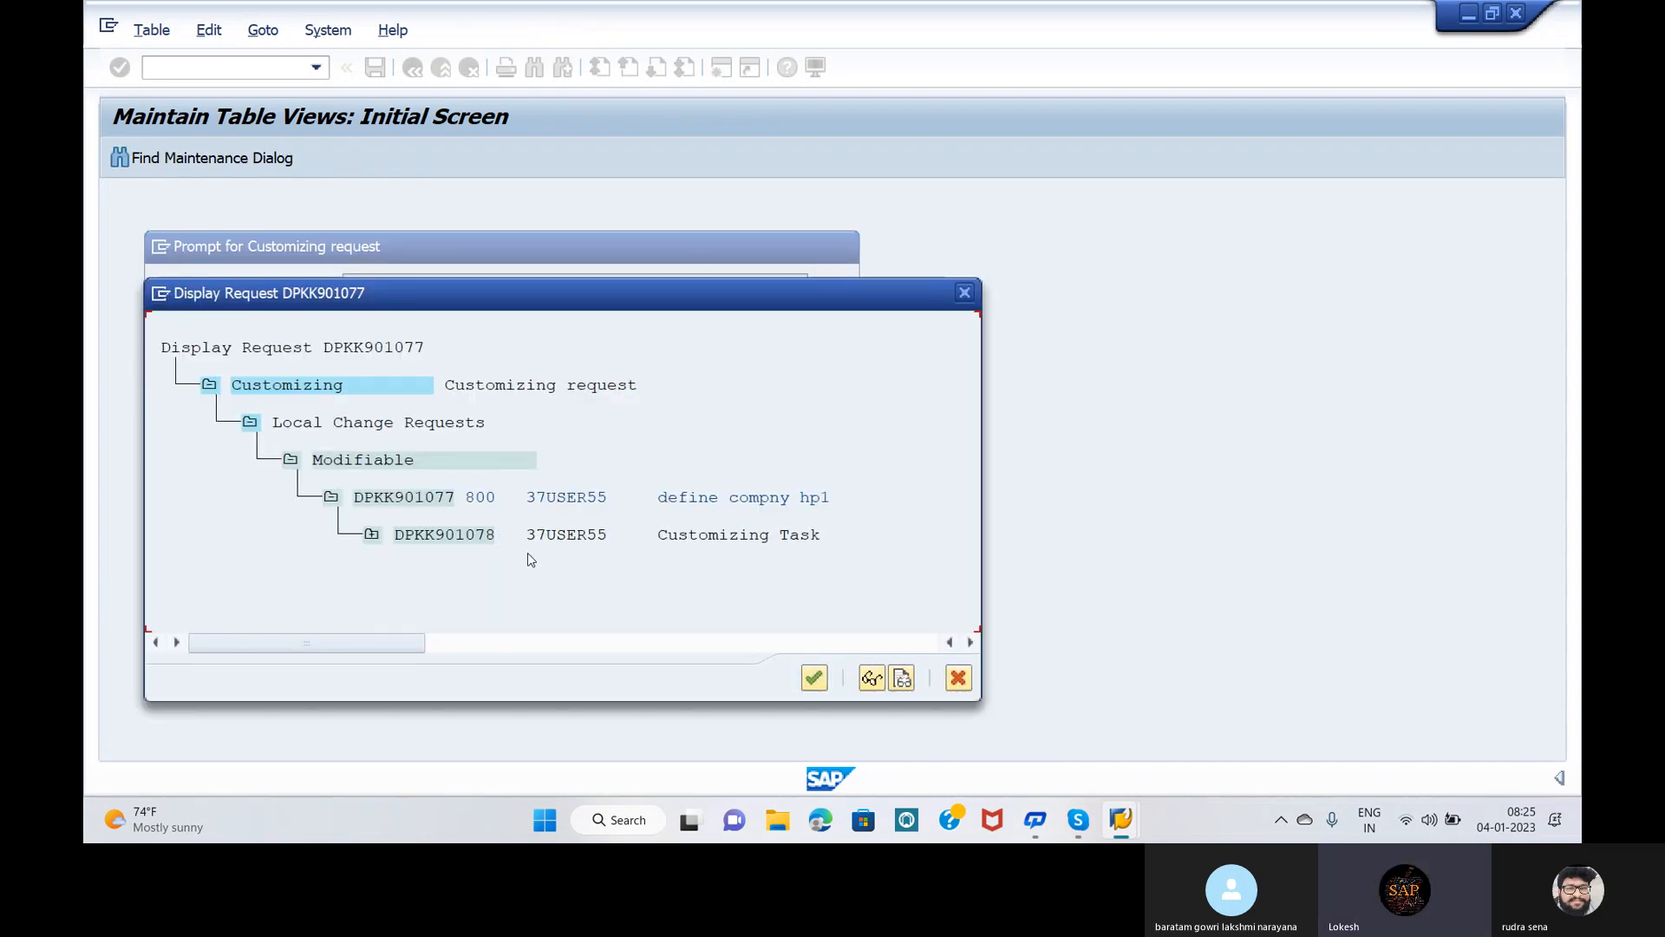
click(965, 290)
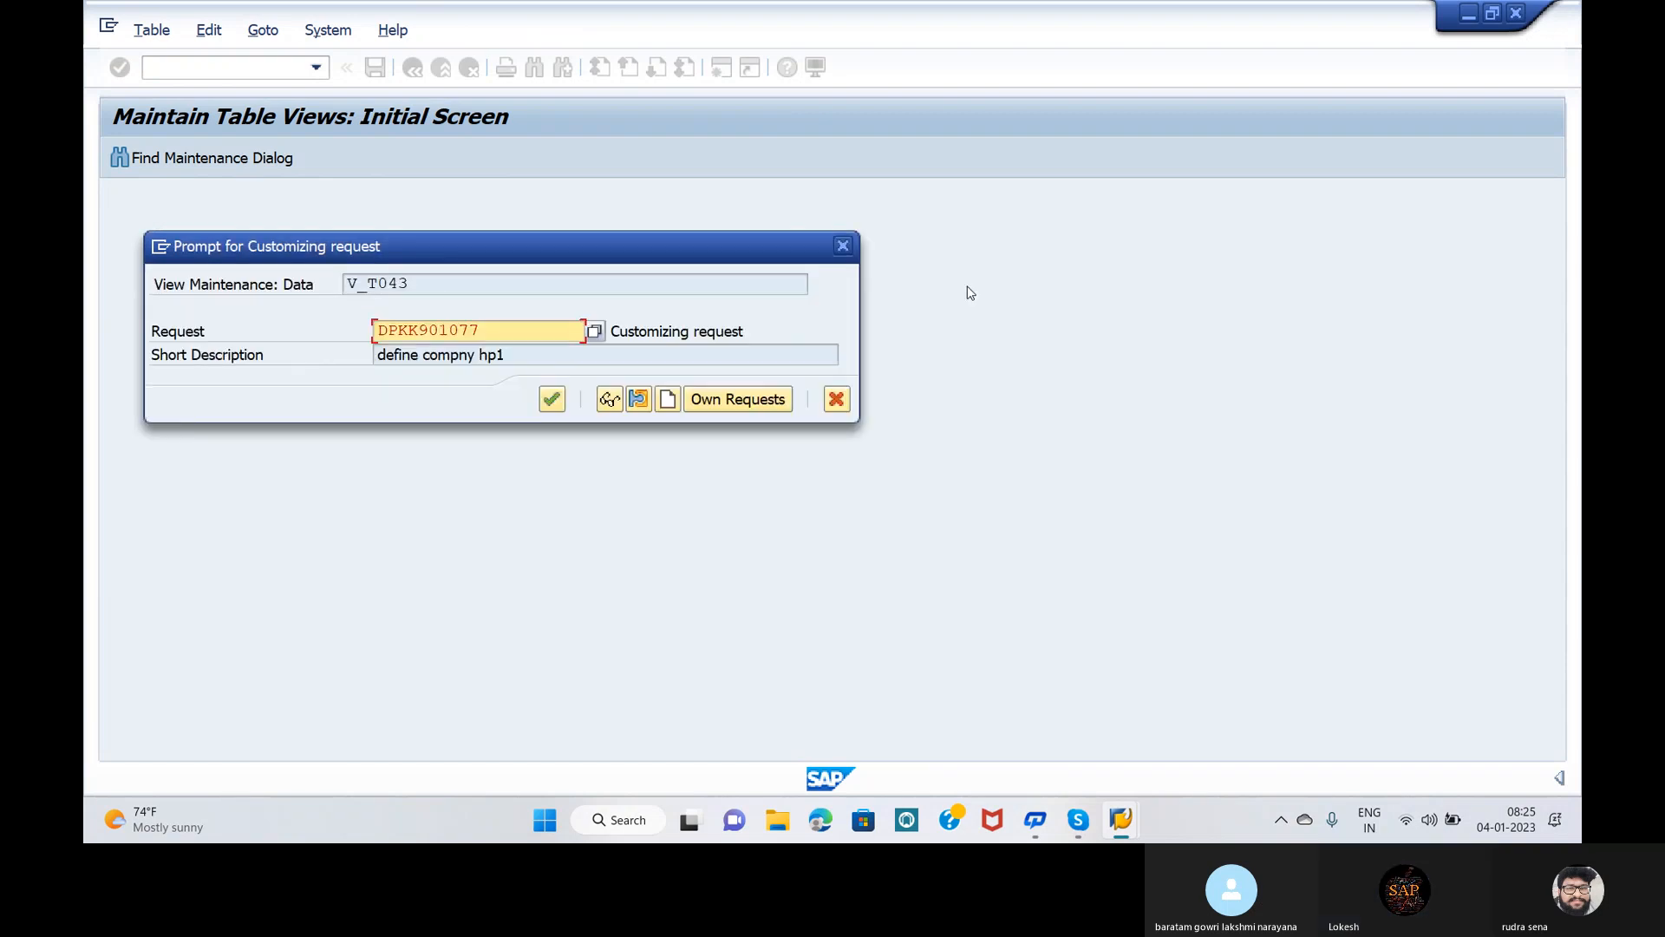
Step: Choose the GLOBAL SETTINGS request from own requests and confirm the save
click(596, 332)
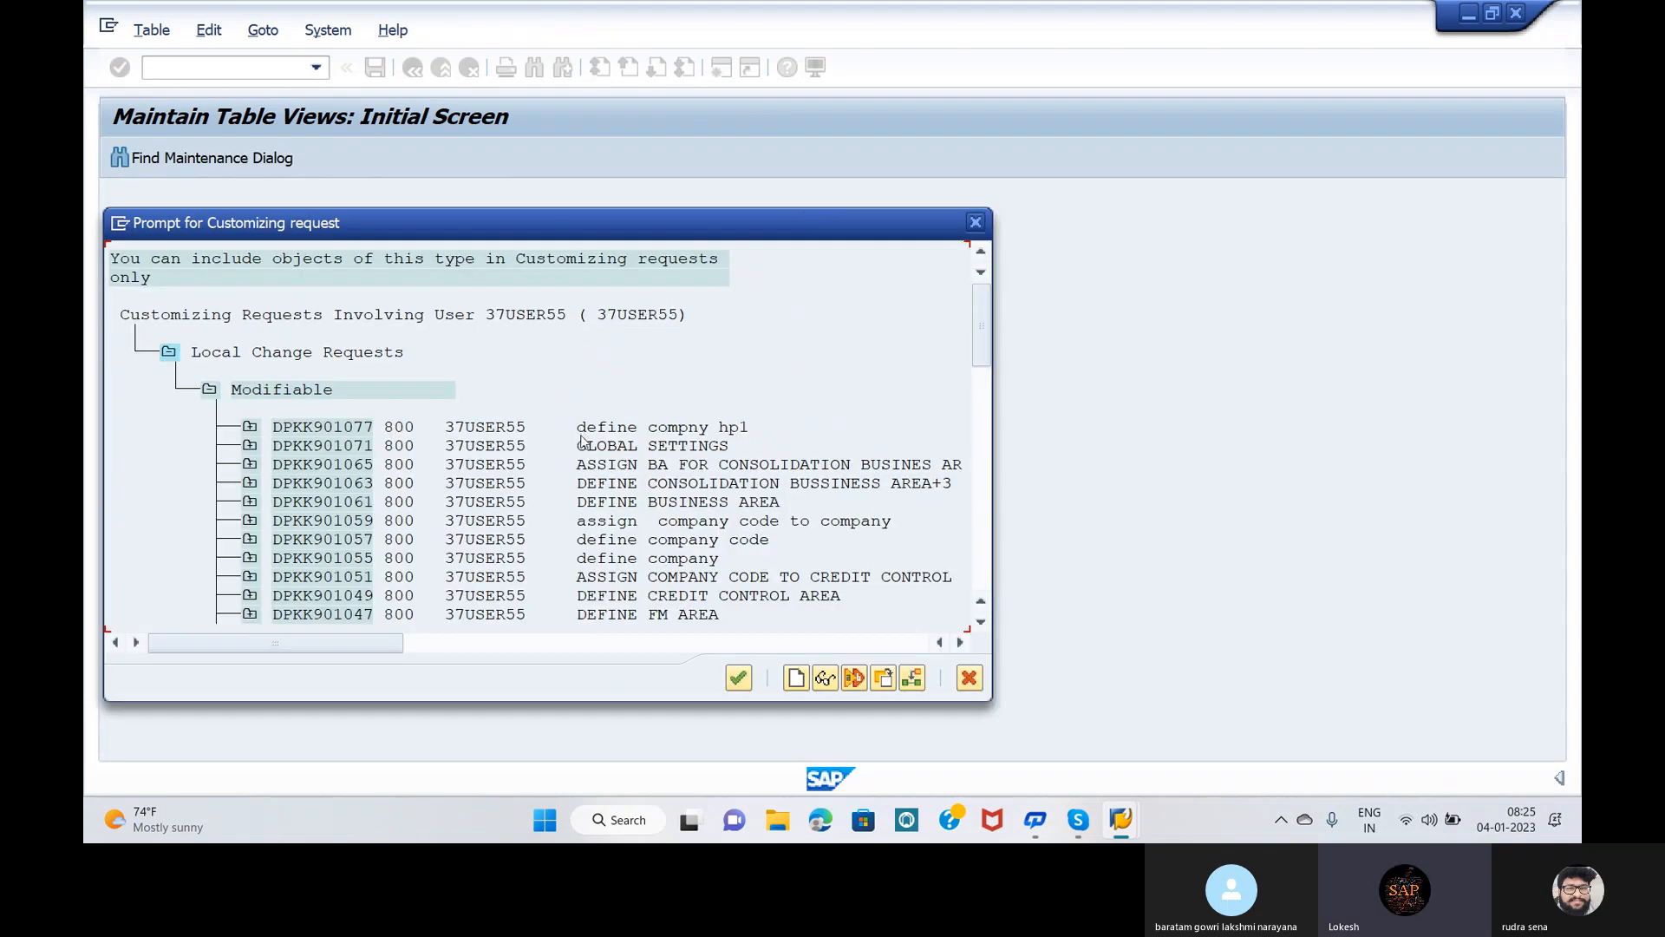
click(254, 447)
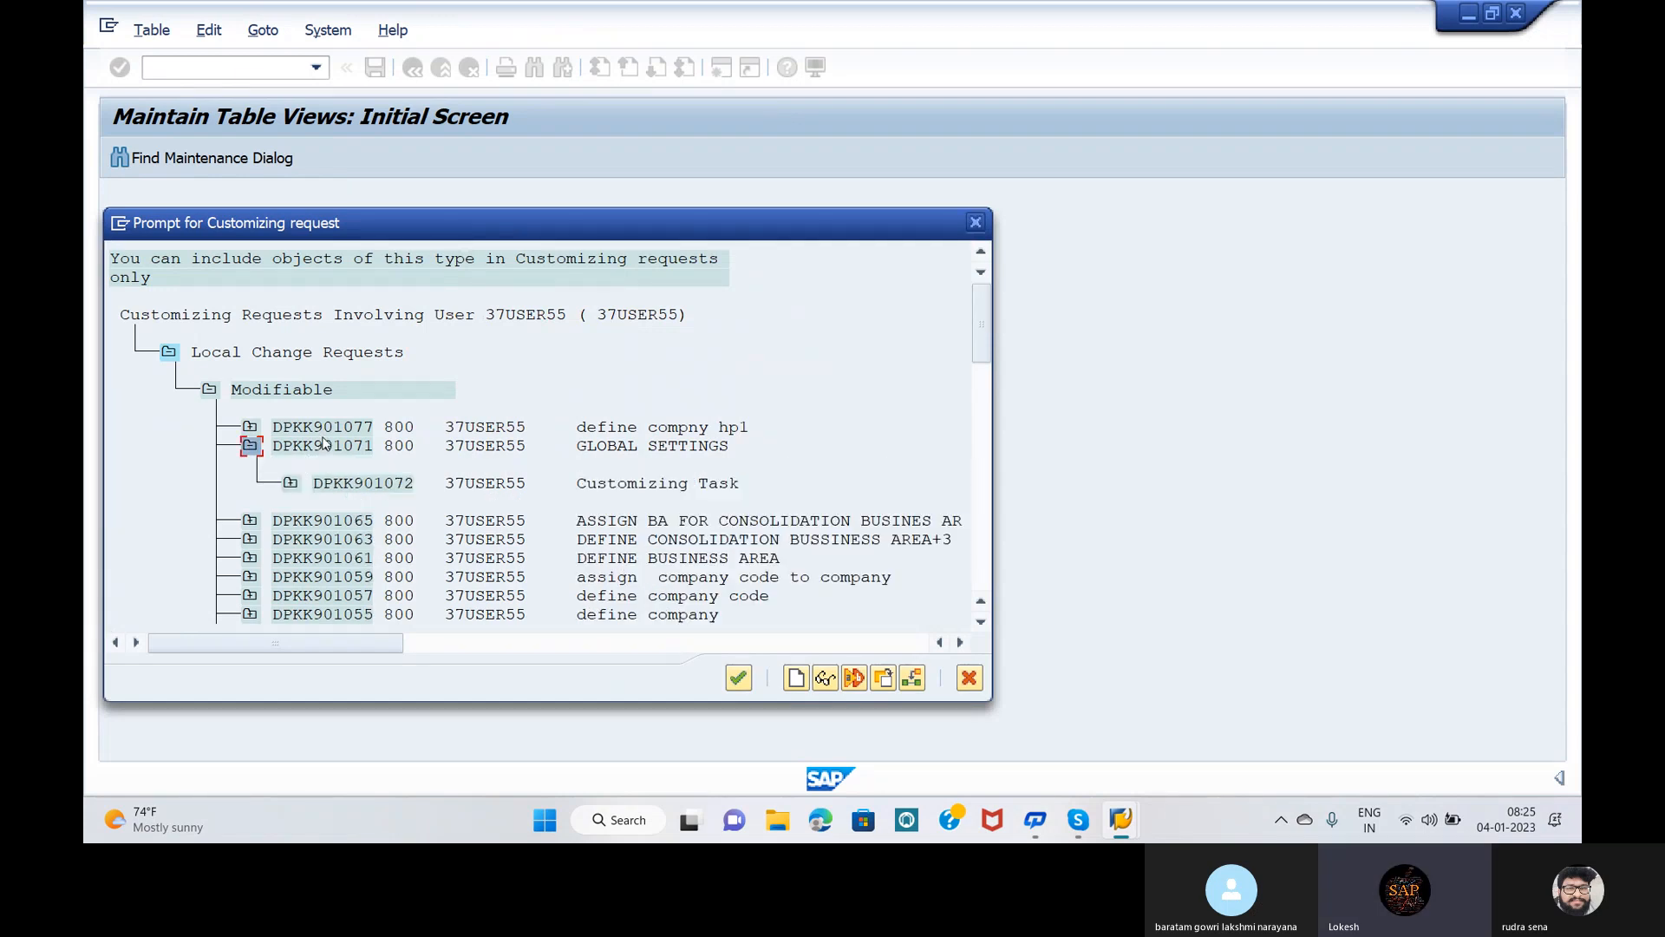
click(642, 448)
double_click(639, 446)
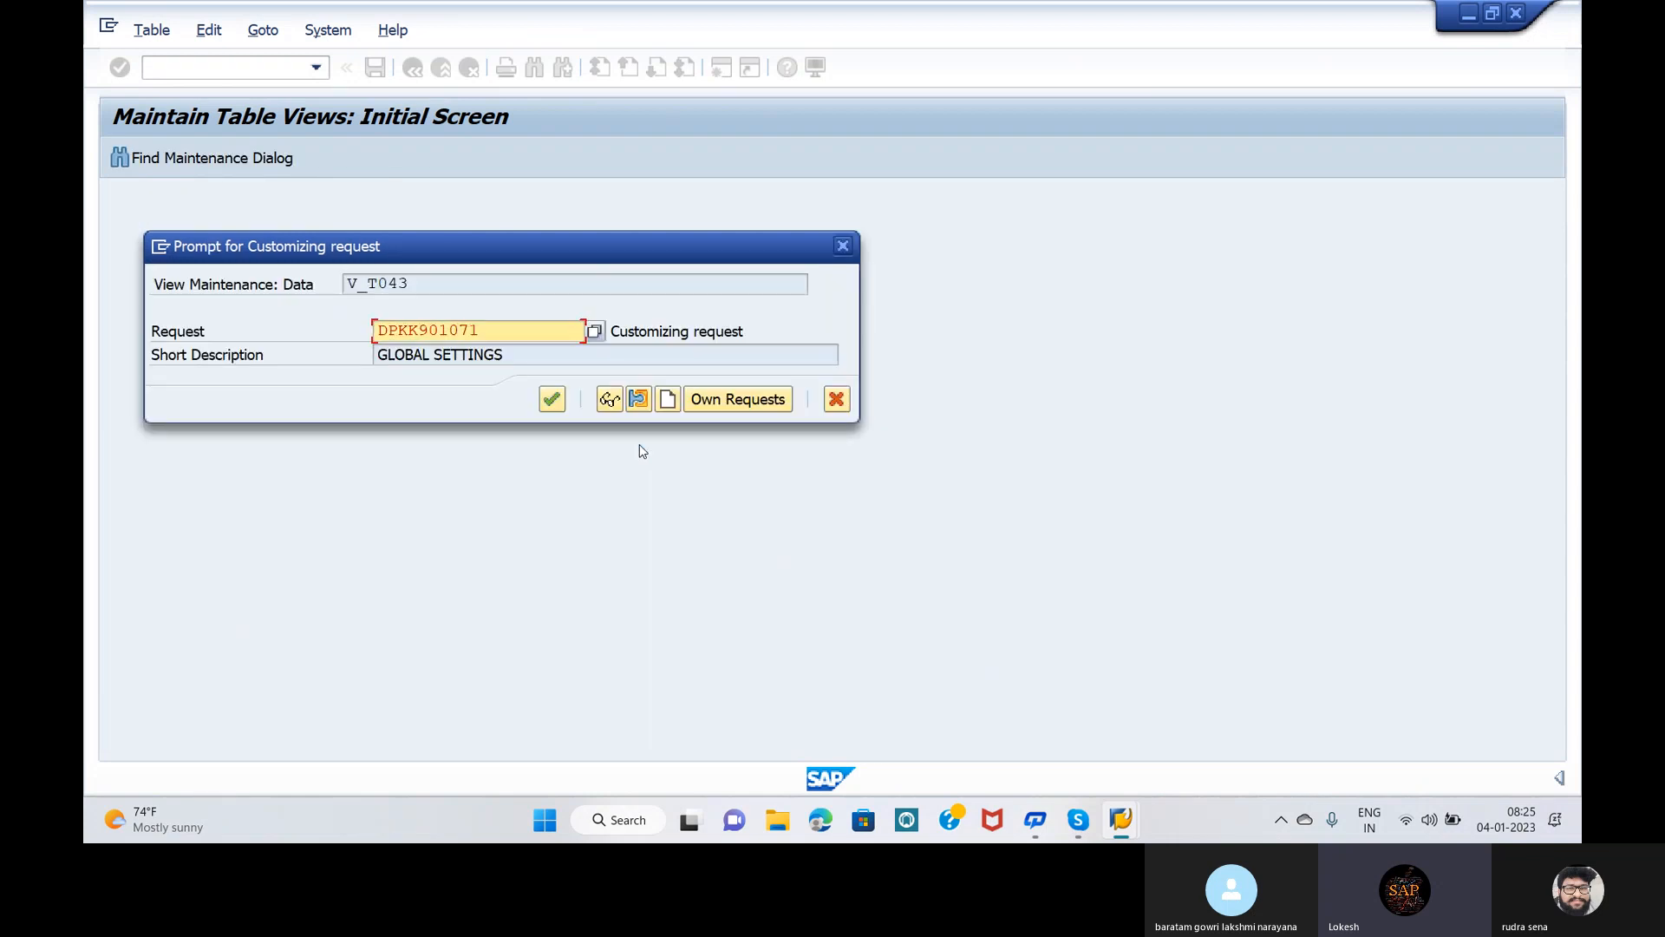
click(552, 400)
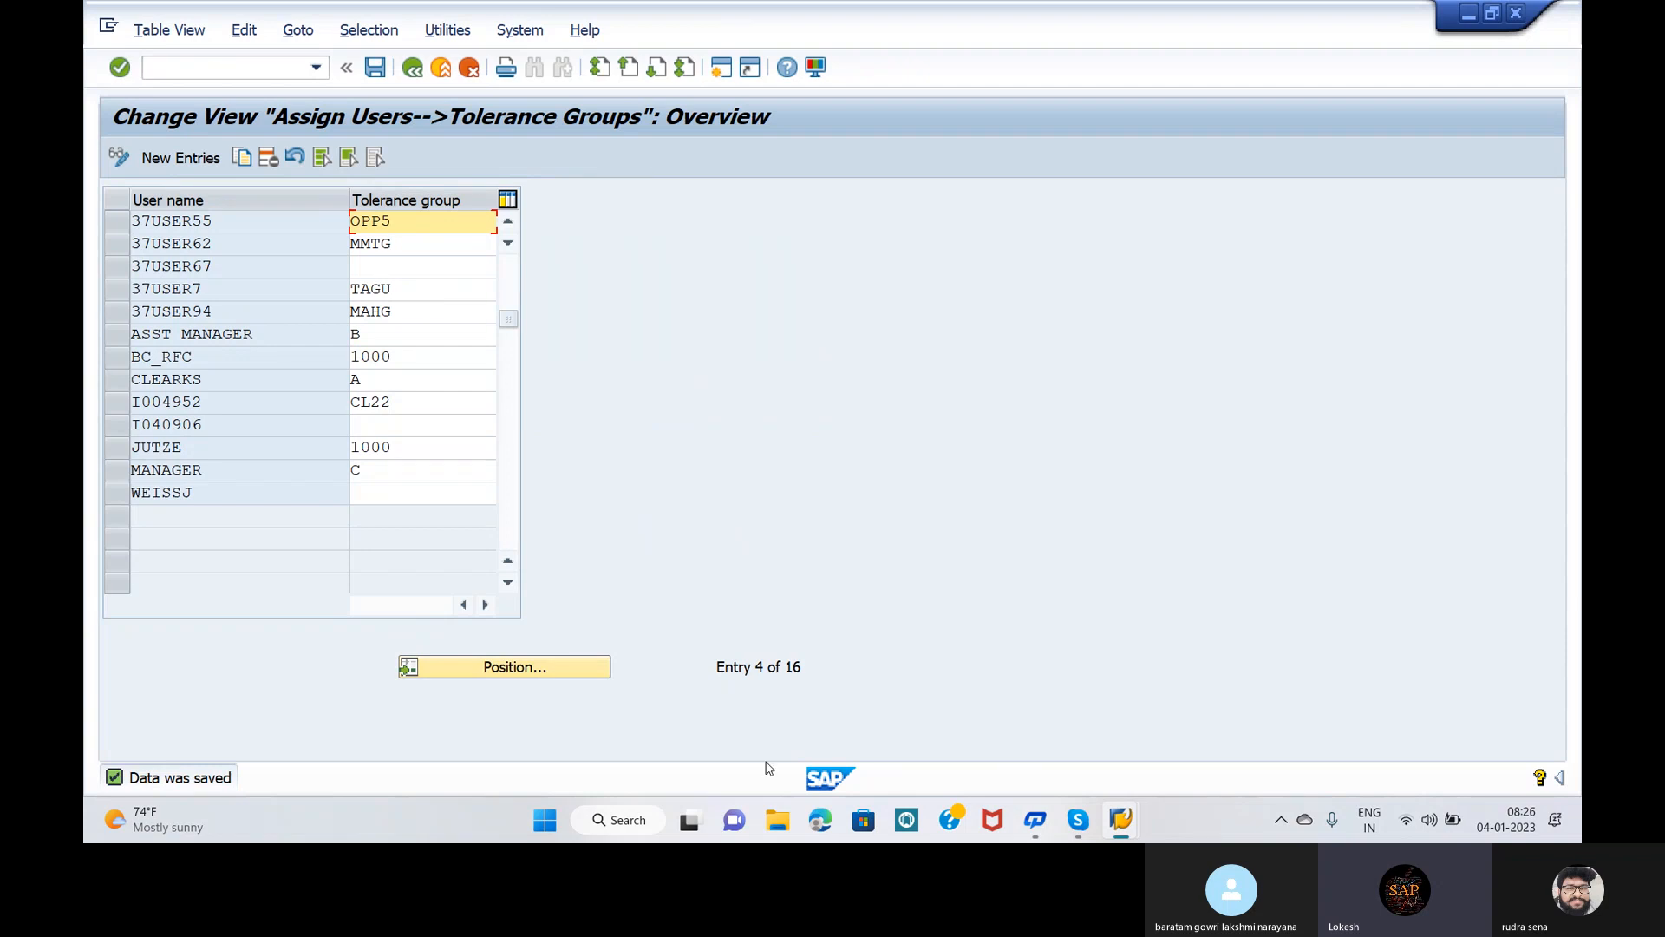
mouse_move(1076, 816)
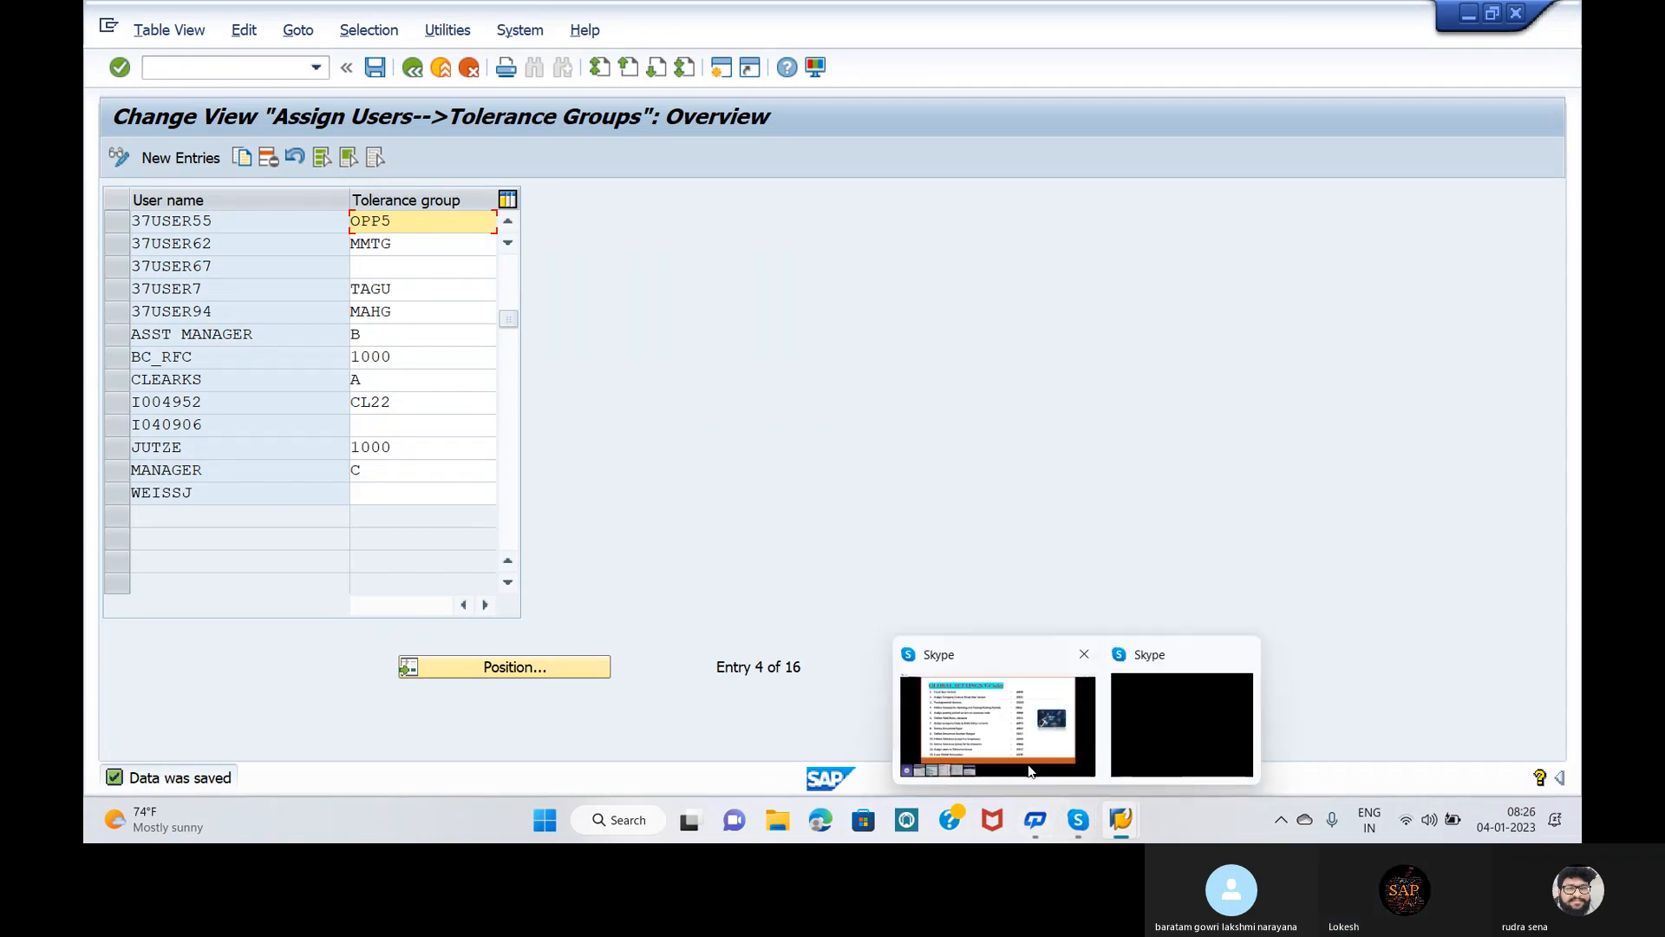
mouse_move(1028, 764)
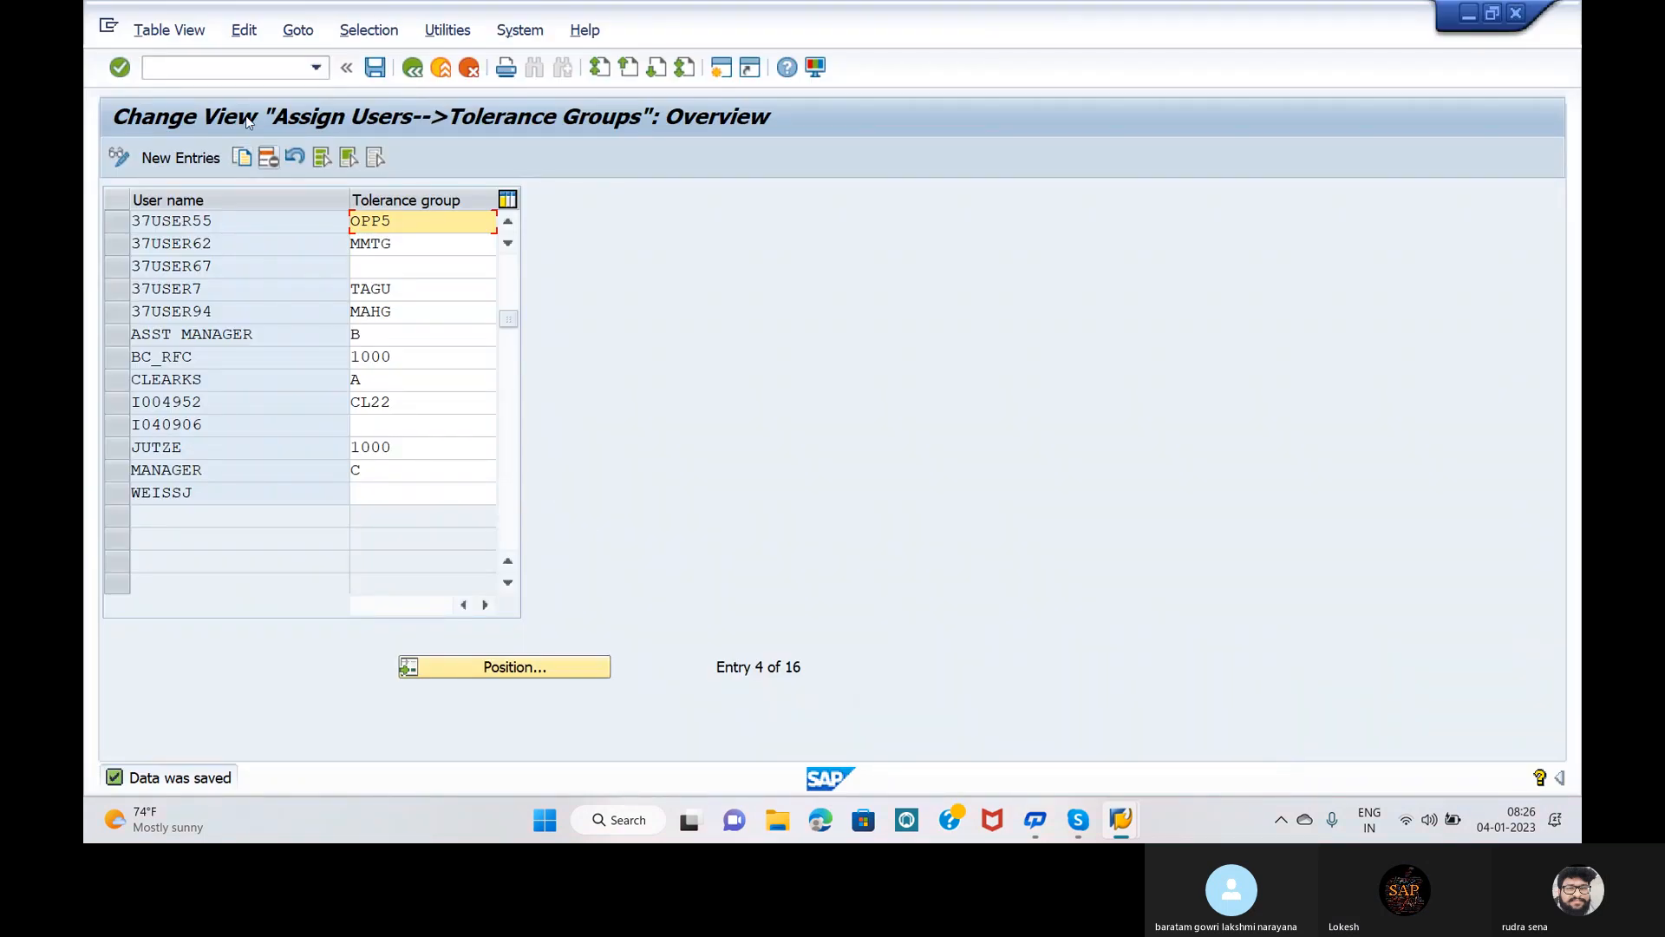
Step: Run /NOBY6, position the list on company code OPP5, and open its details
click(226, 69)
text(/N)
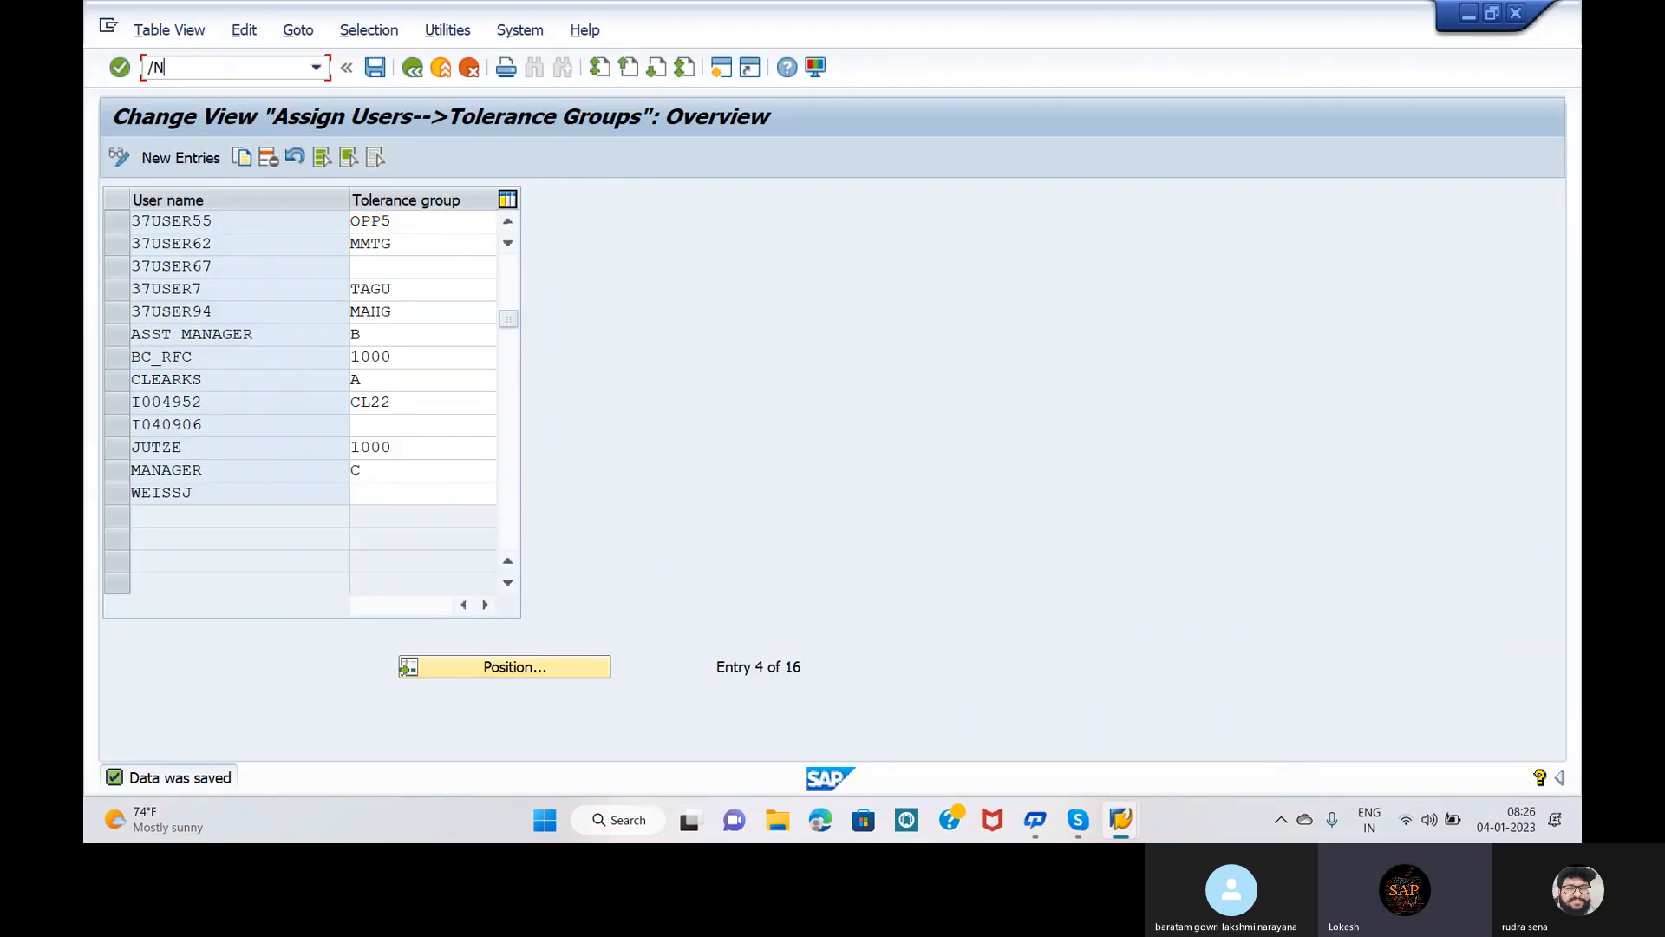
text(OBY6)
key(Return)
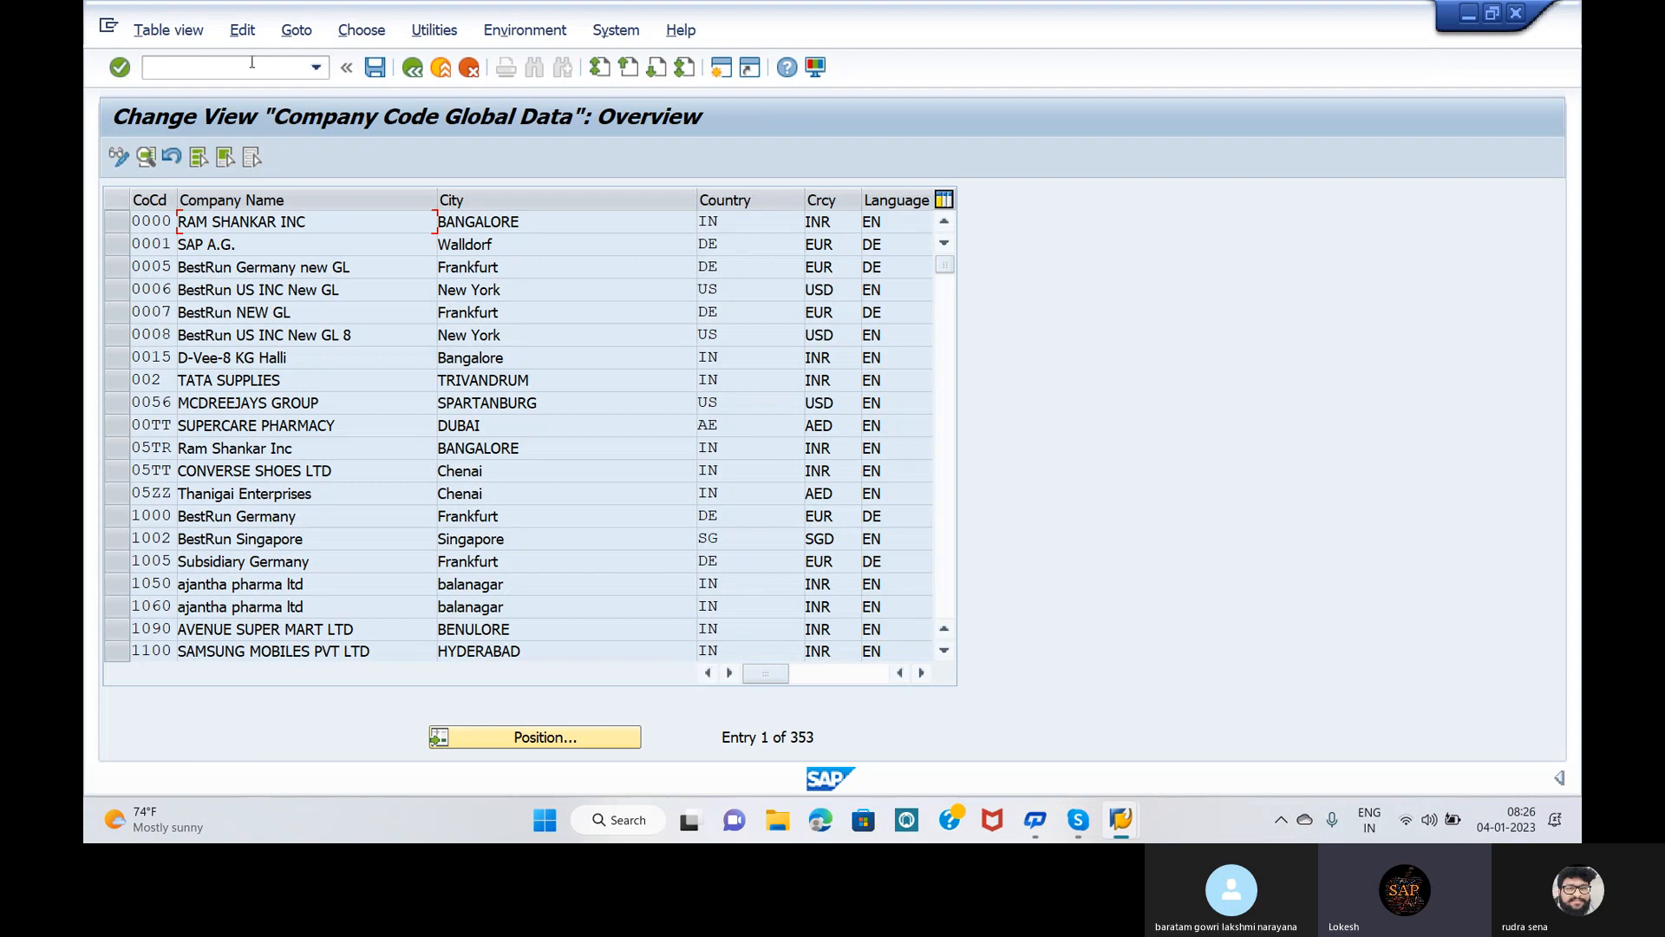
click(508, 739)
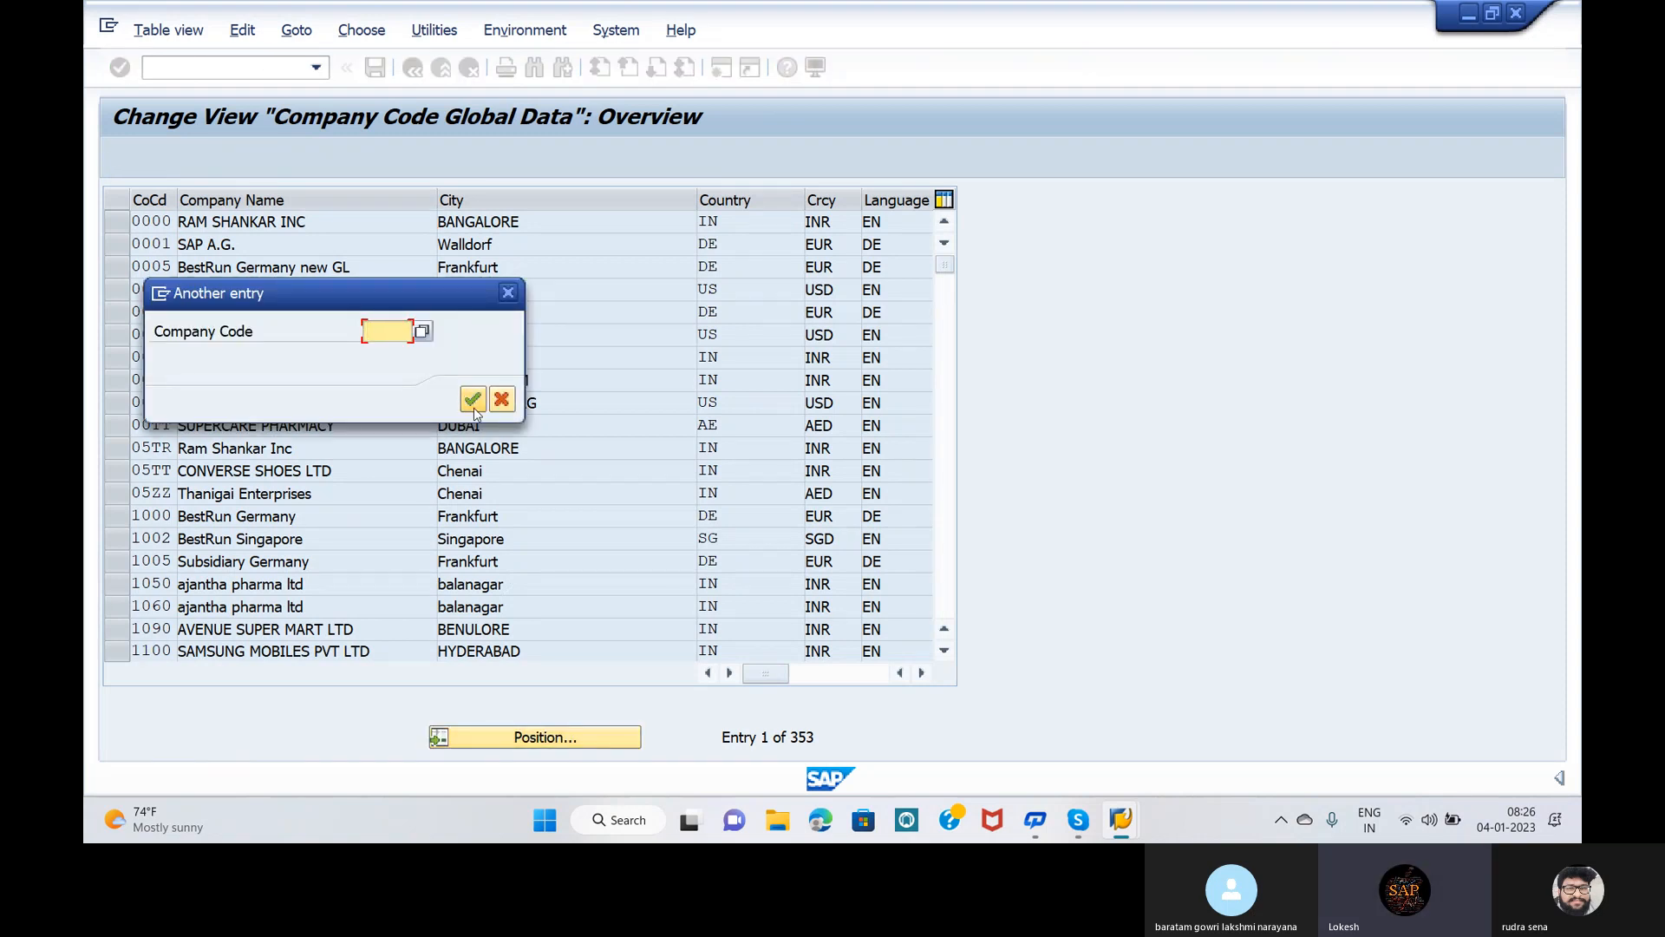
text(OPP)
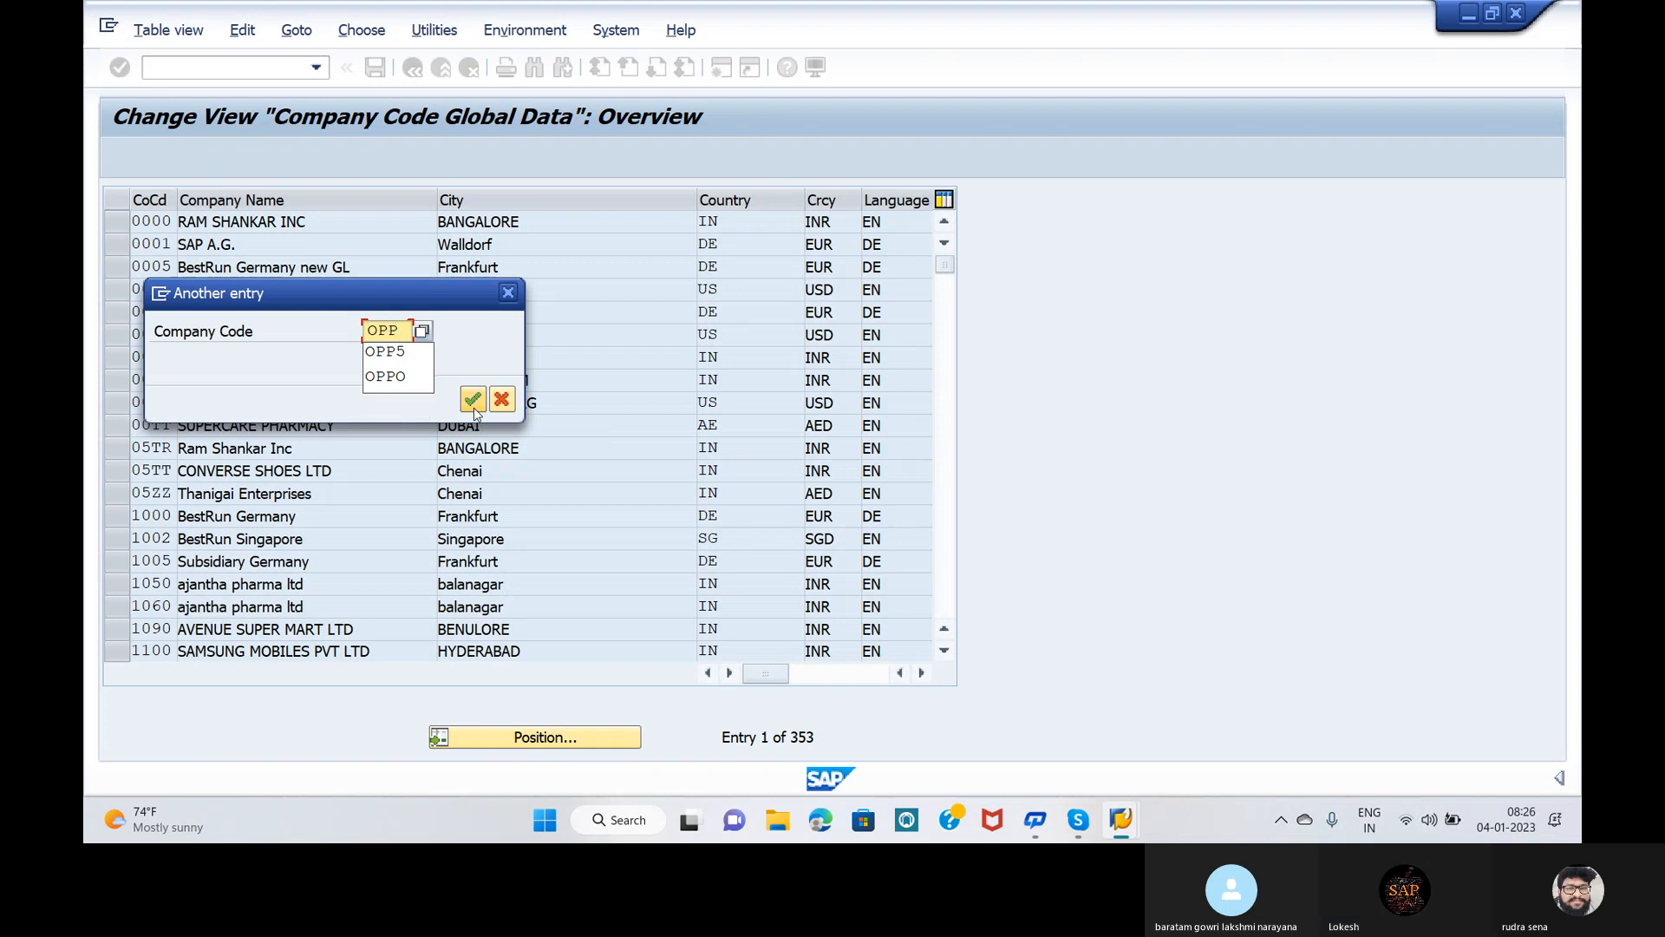
click(472, 401)
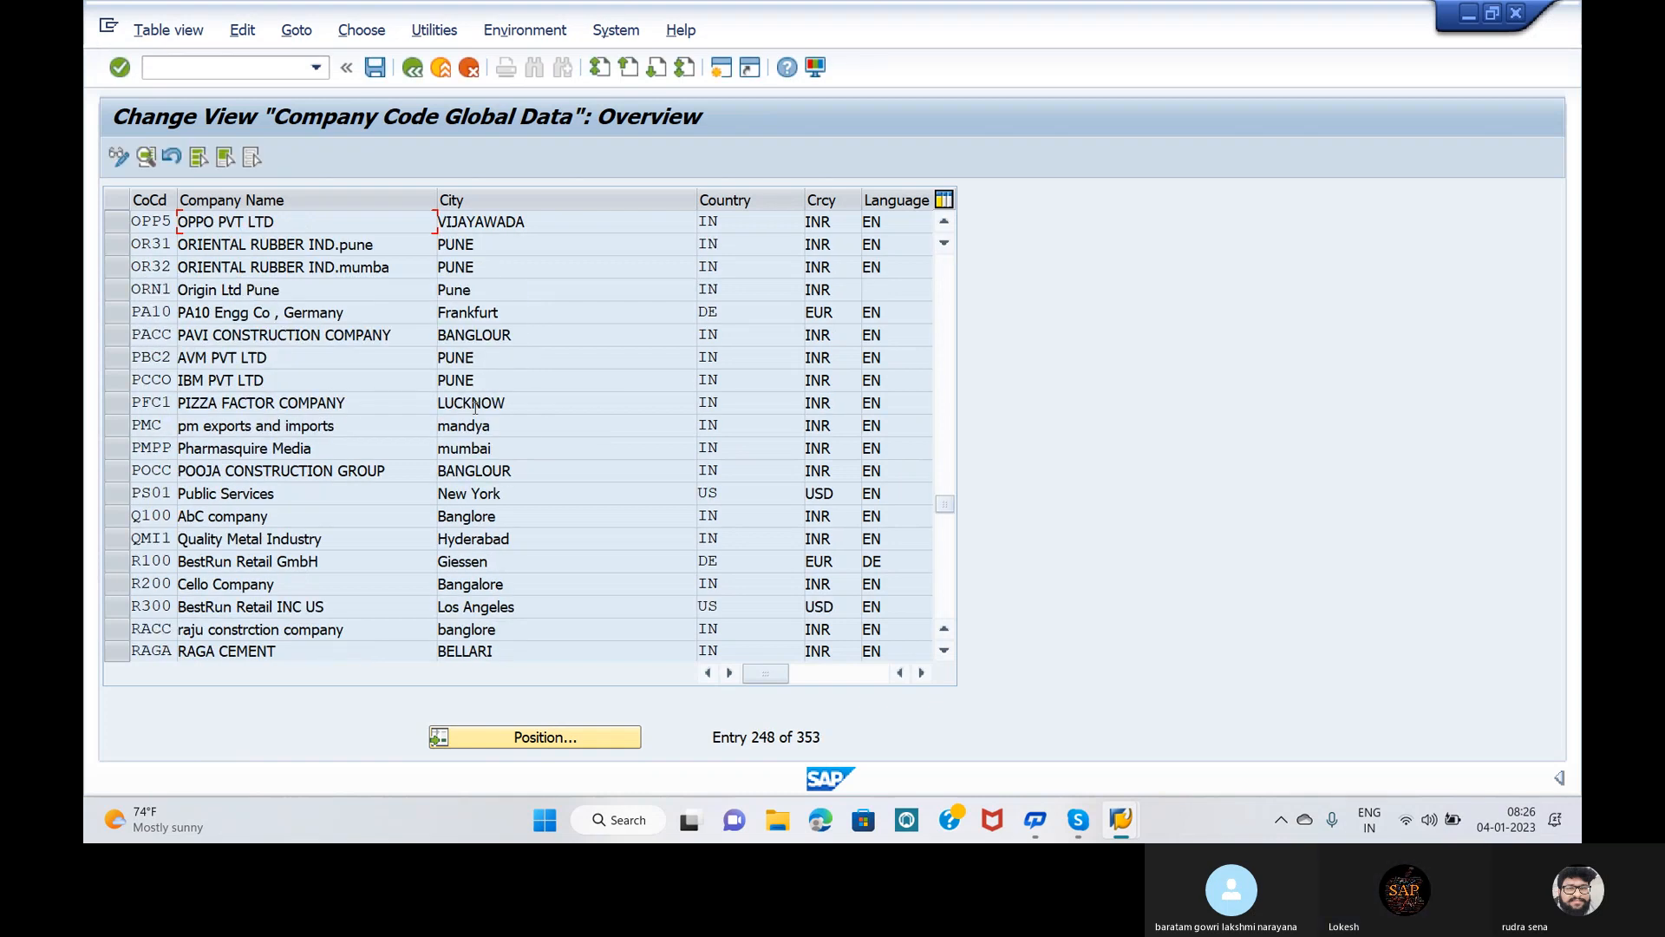
double_click(311, 217)
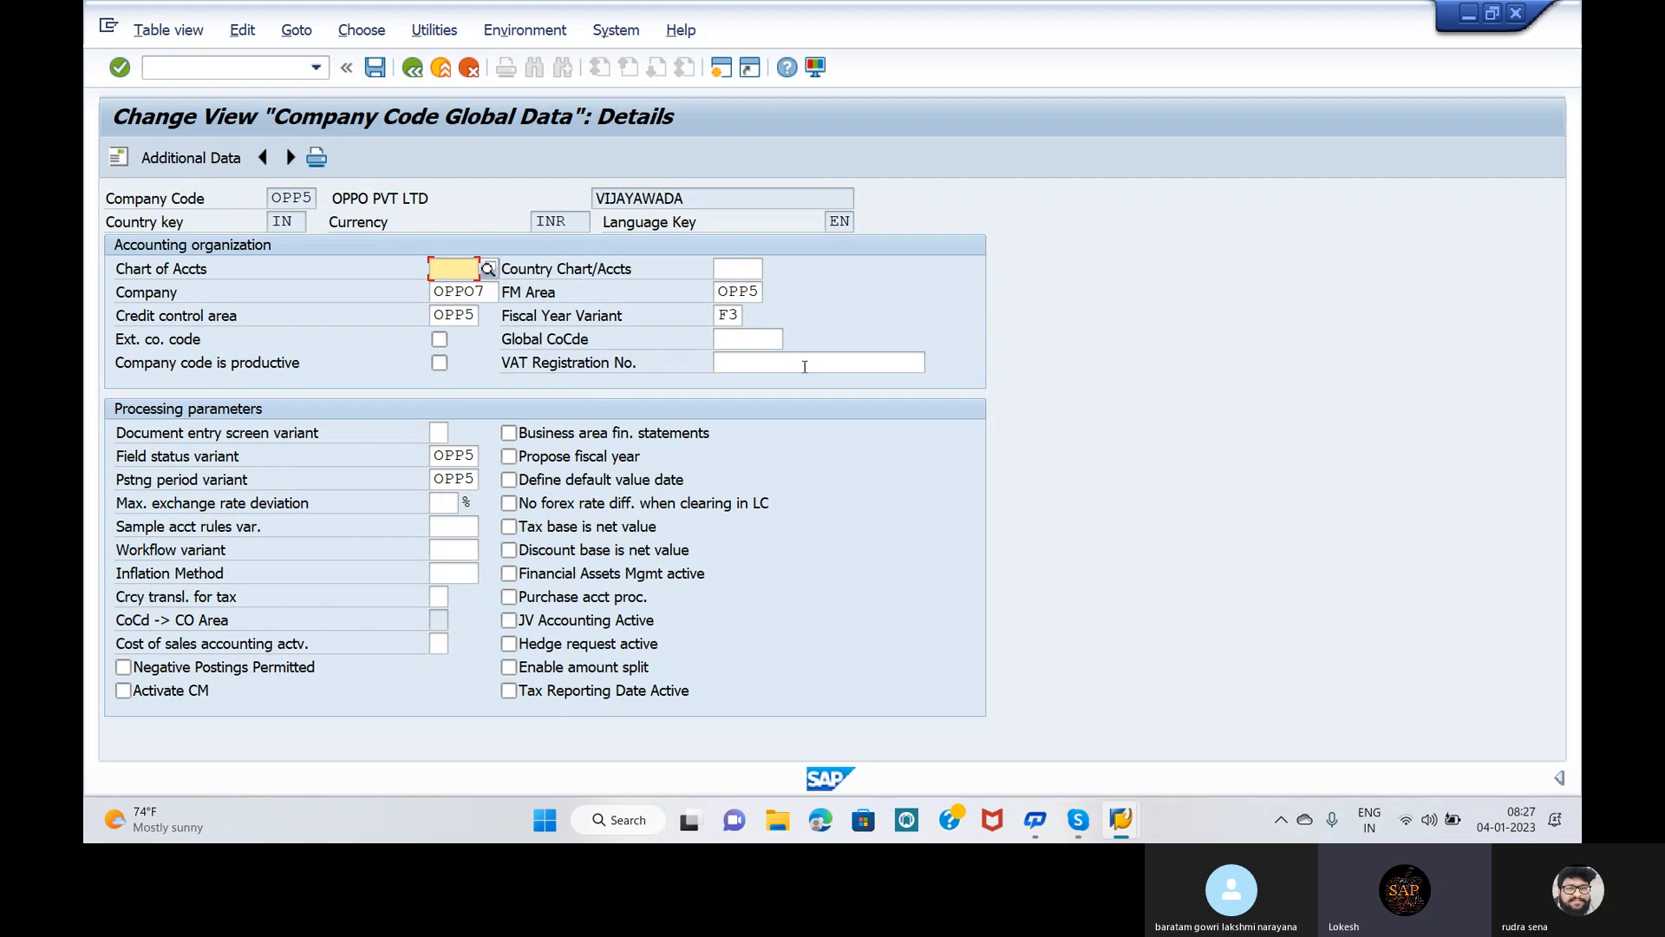
Step: Save the OPP5 global data (already saved), then minimize SAP to show the Global Settings T-codes slide
click(1322, 257)
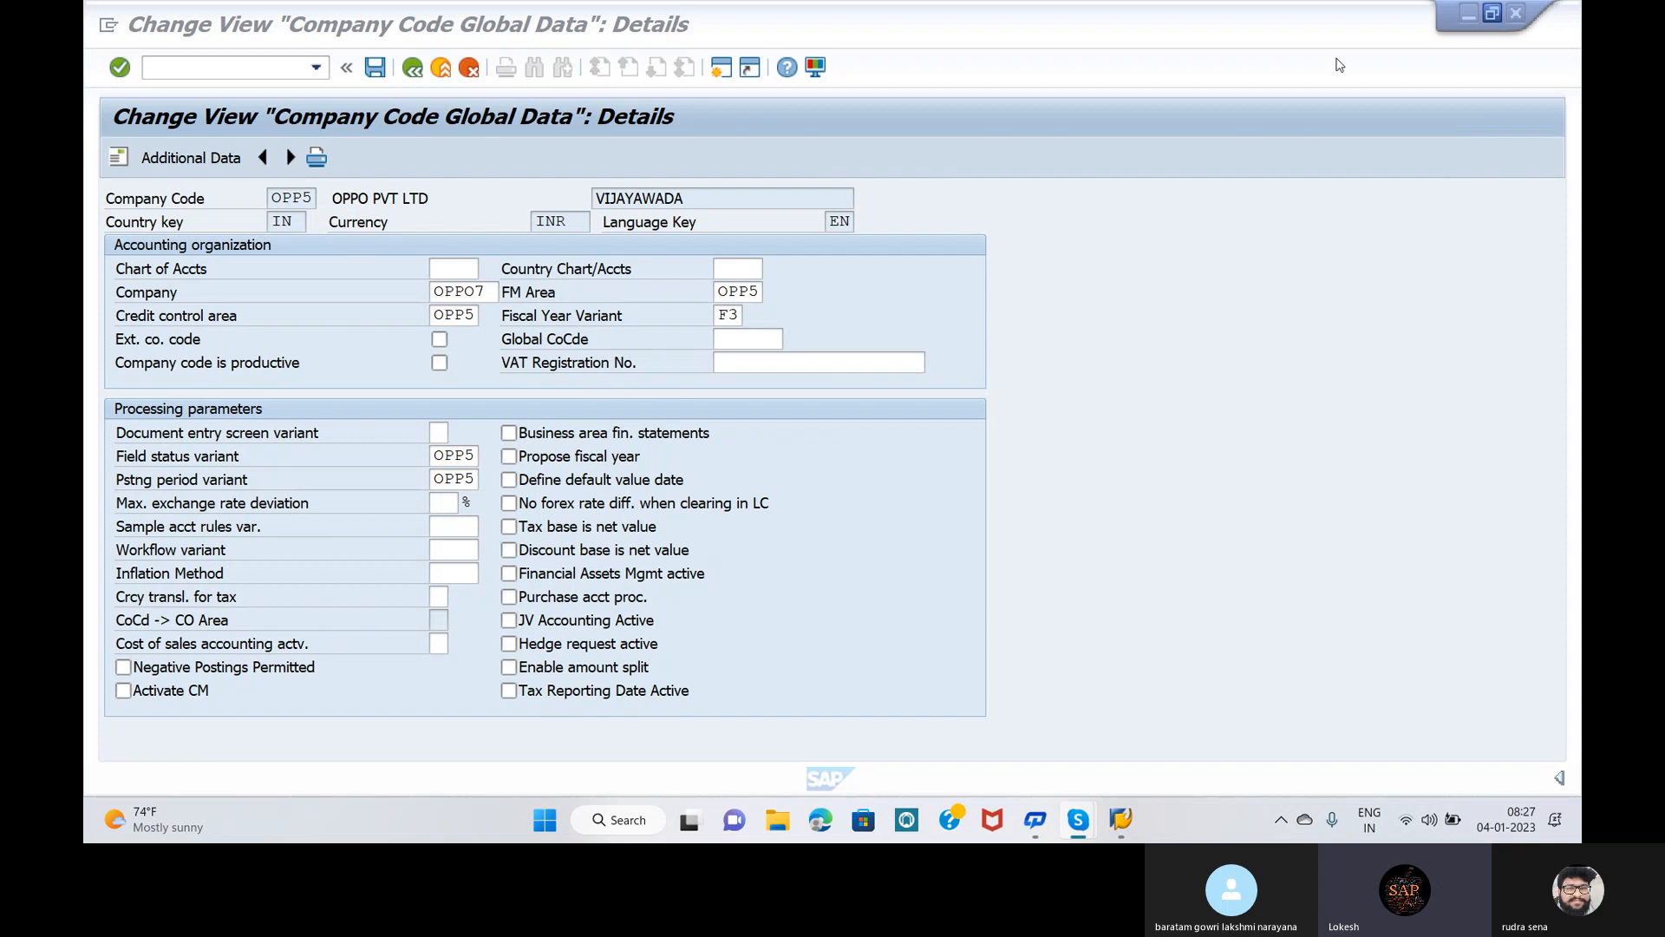
click(375, 66)
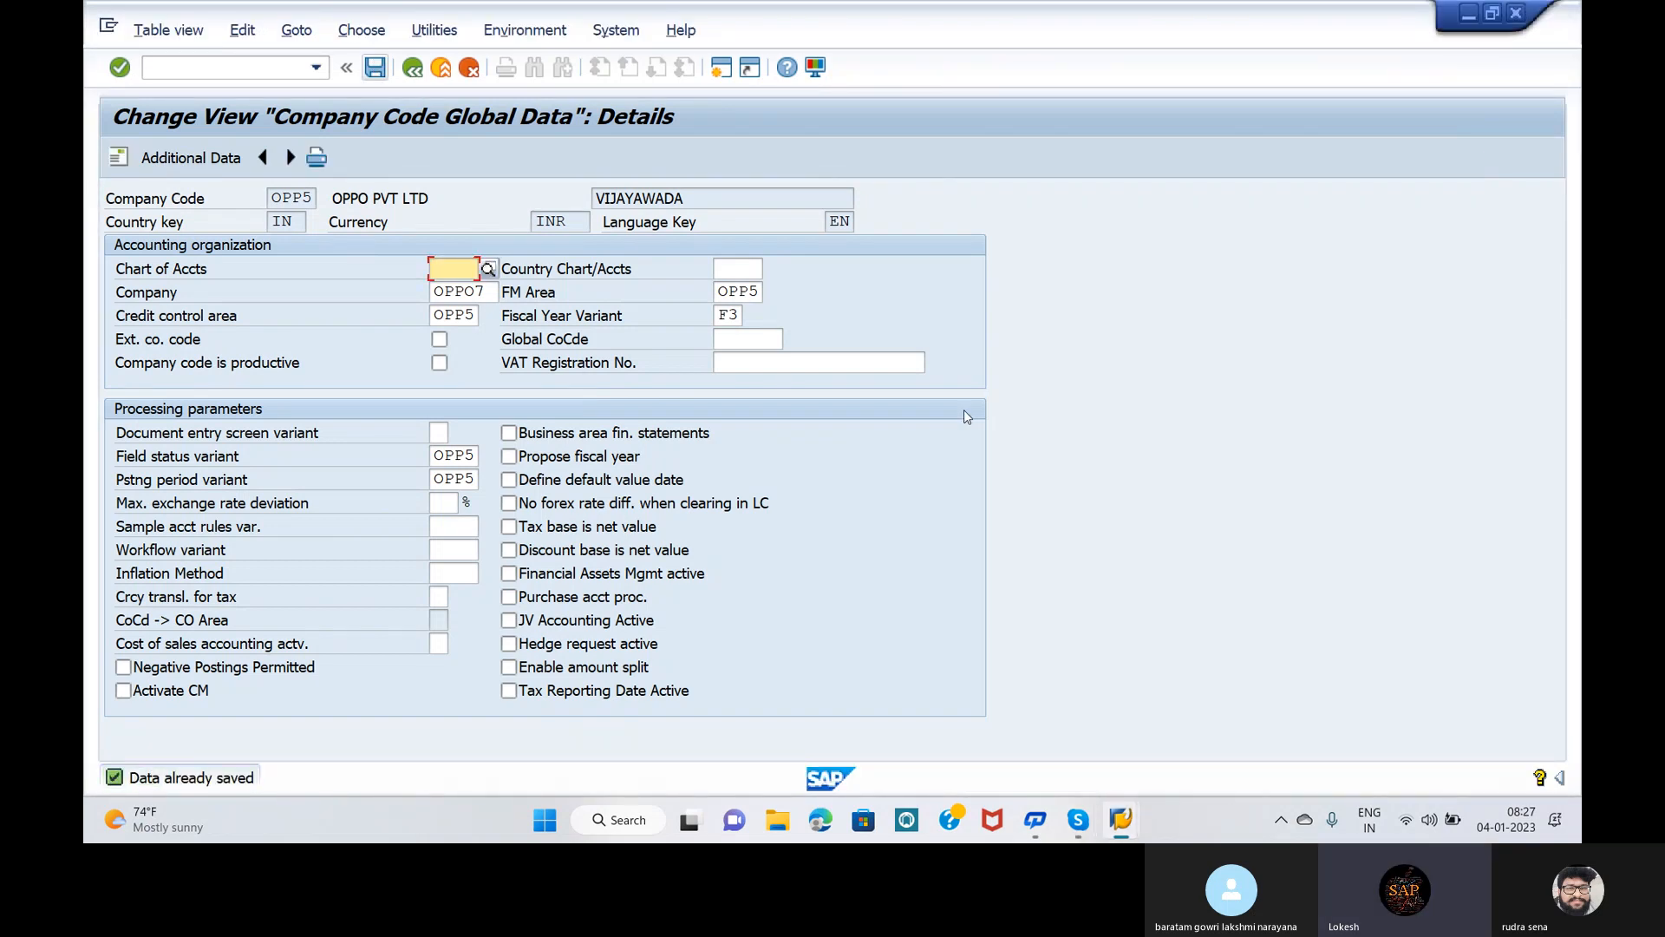
click(1108, 388)
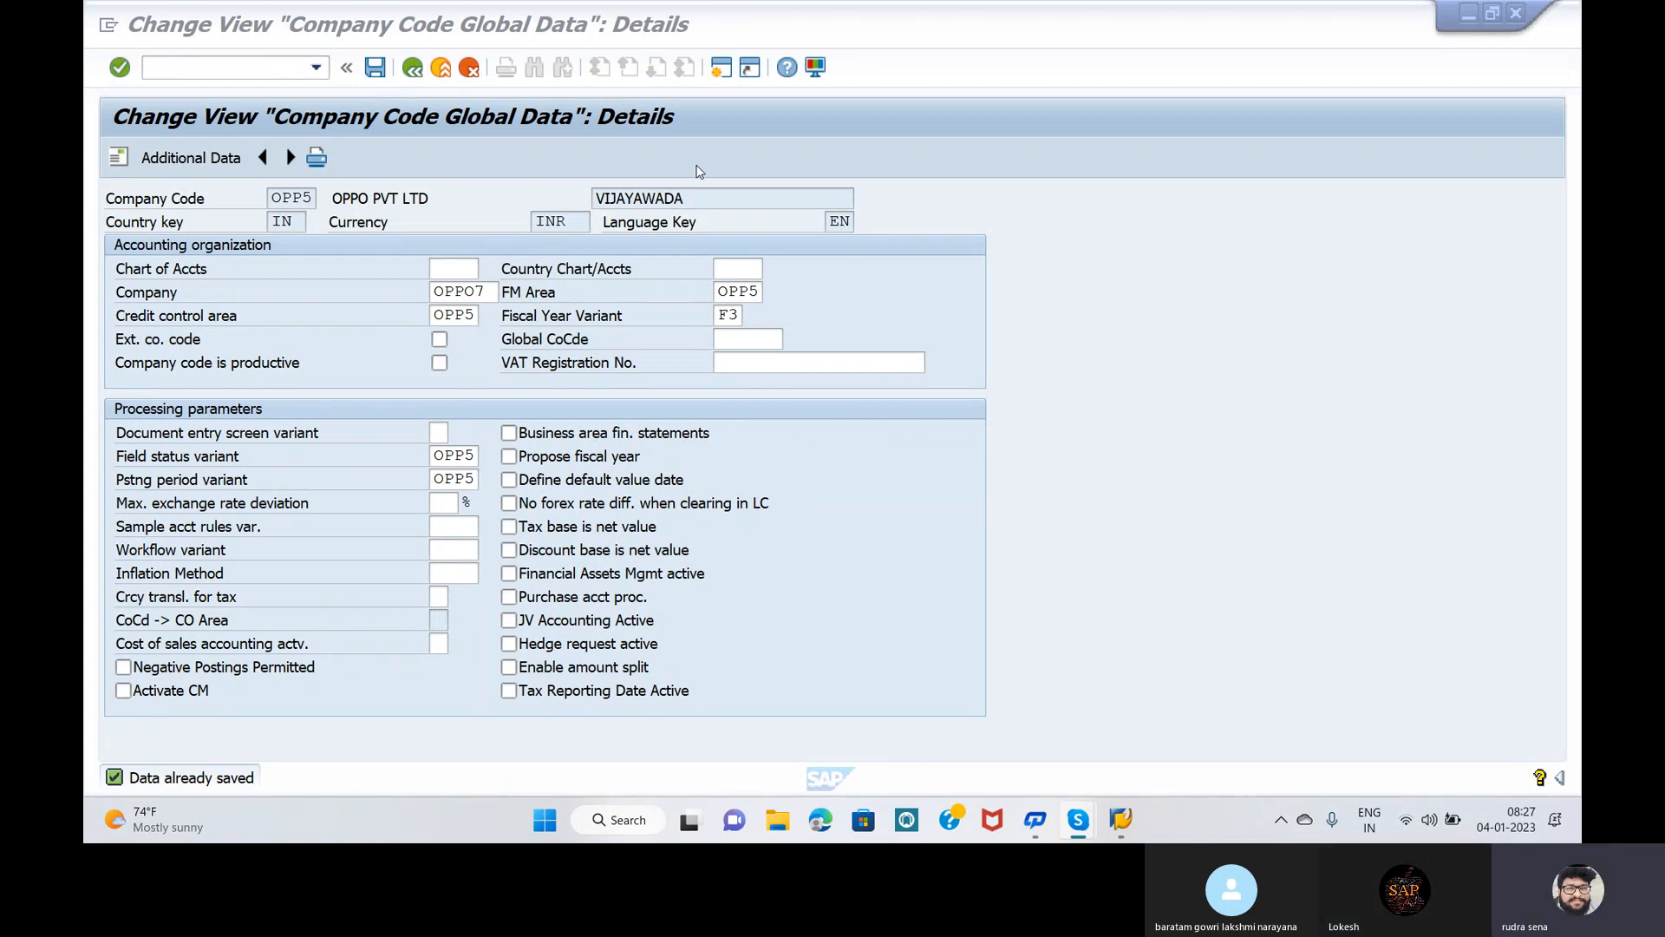
click(467, 402)
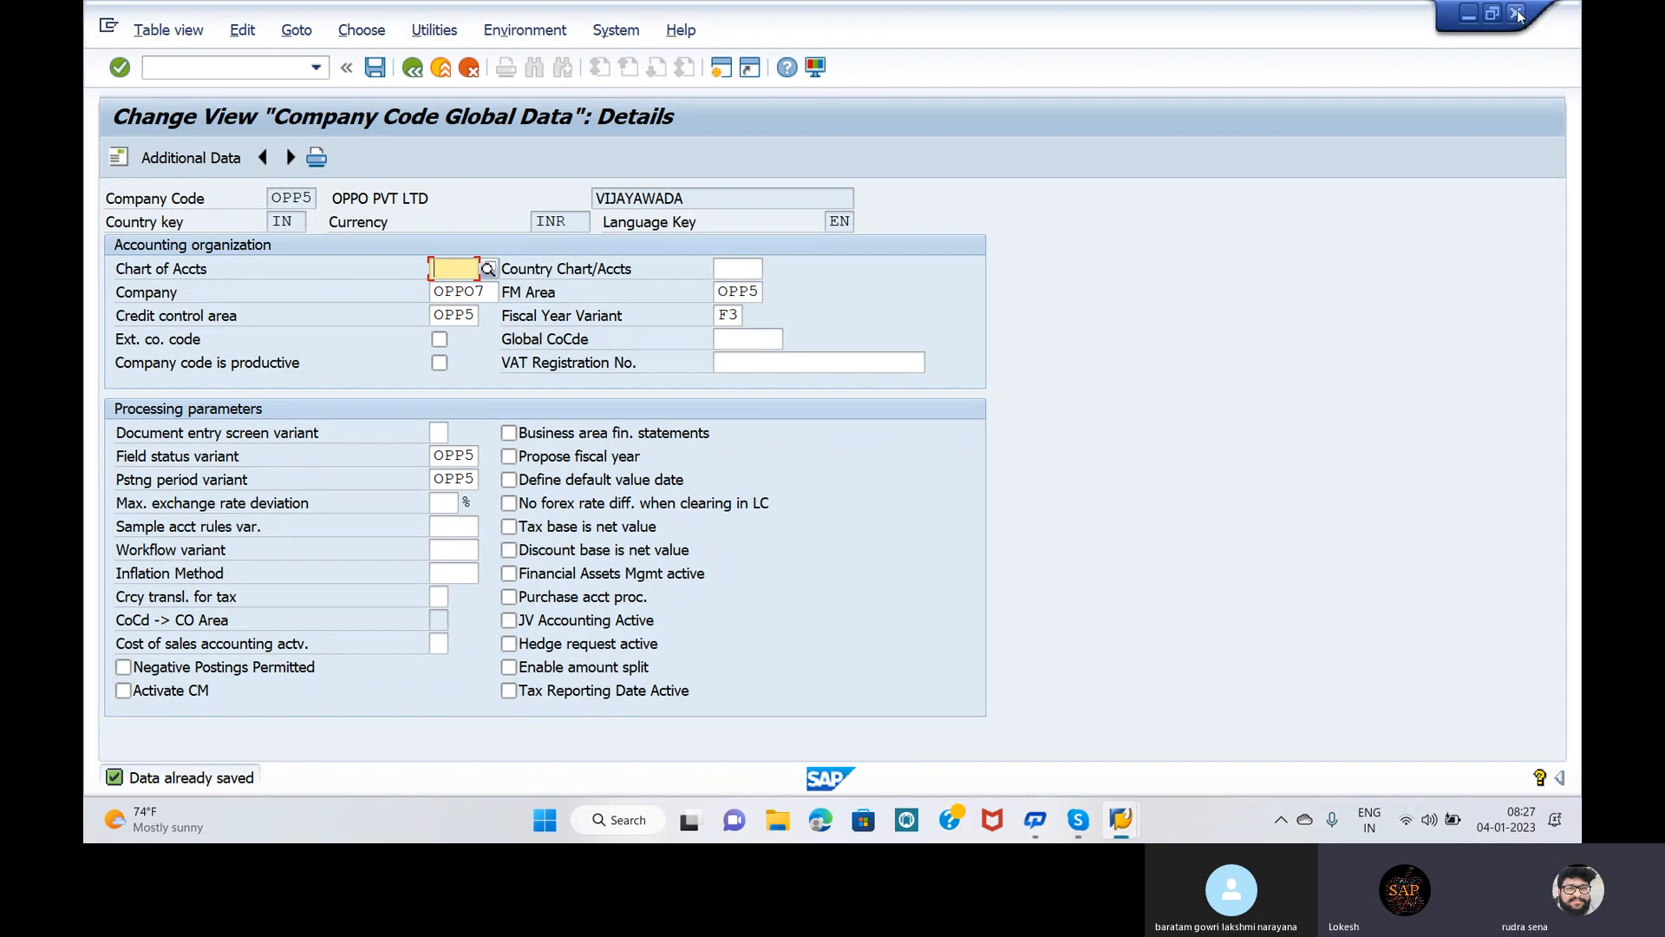
click(1469, 13)
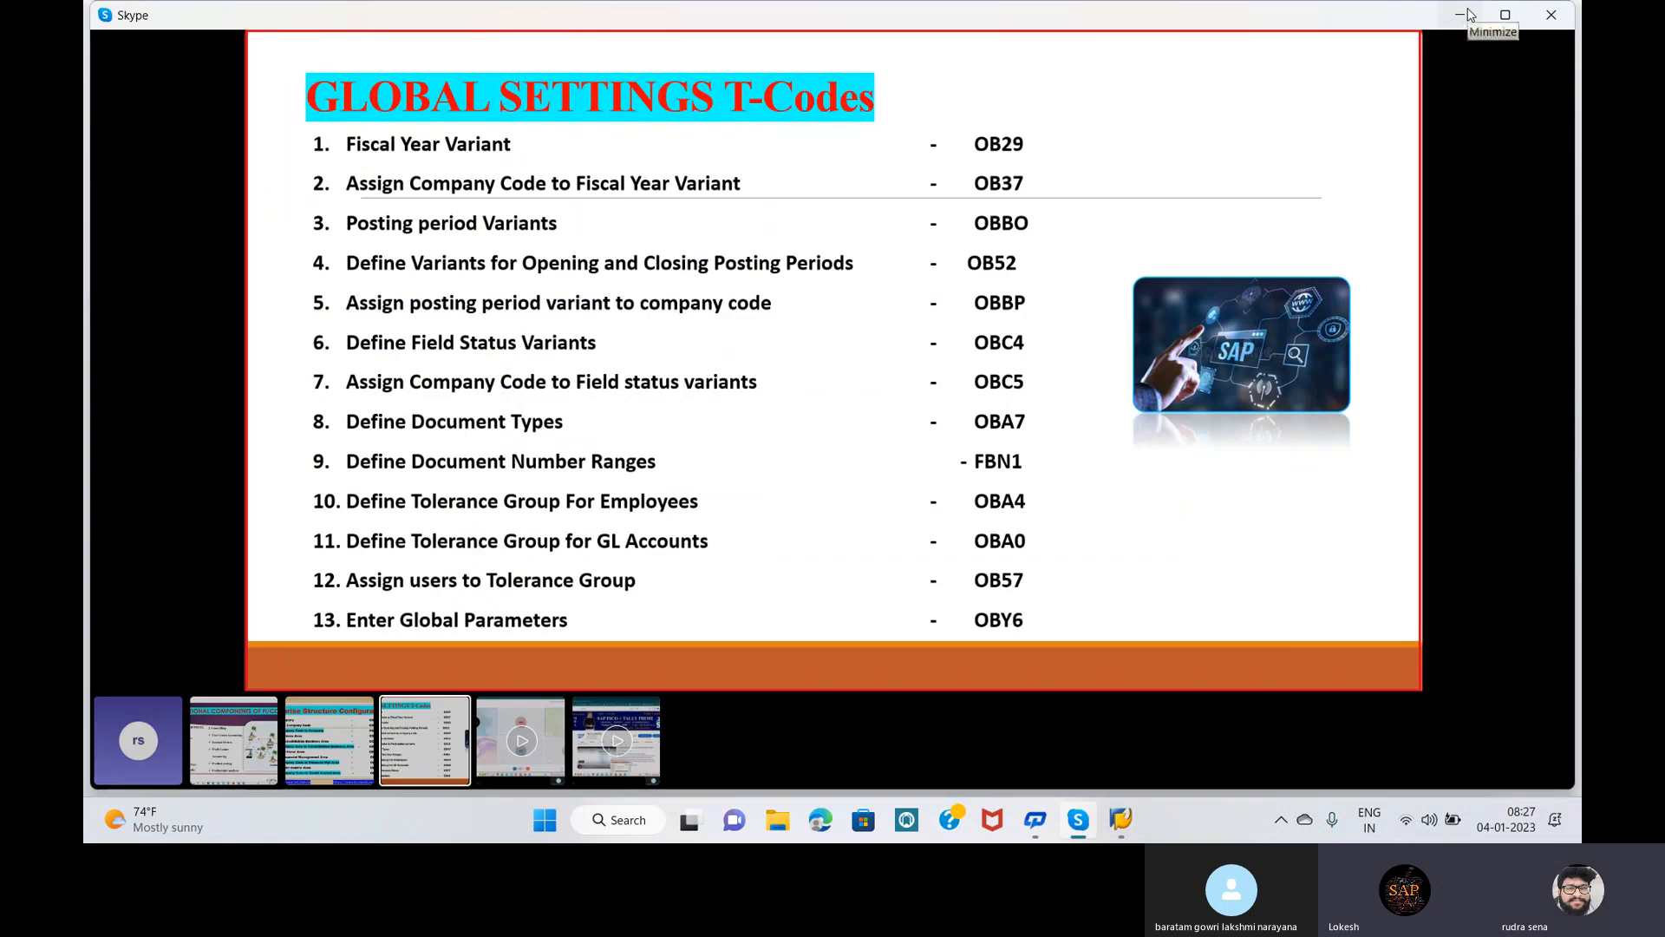
Step: Minimize the Skype presentation window and the SAP Logon 740 window
click(1466, 14)
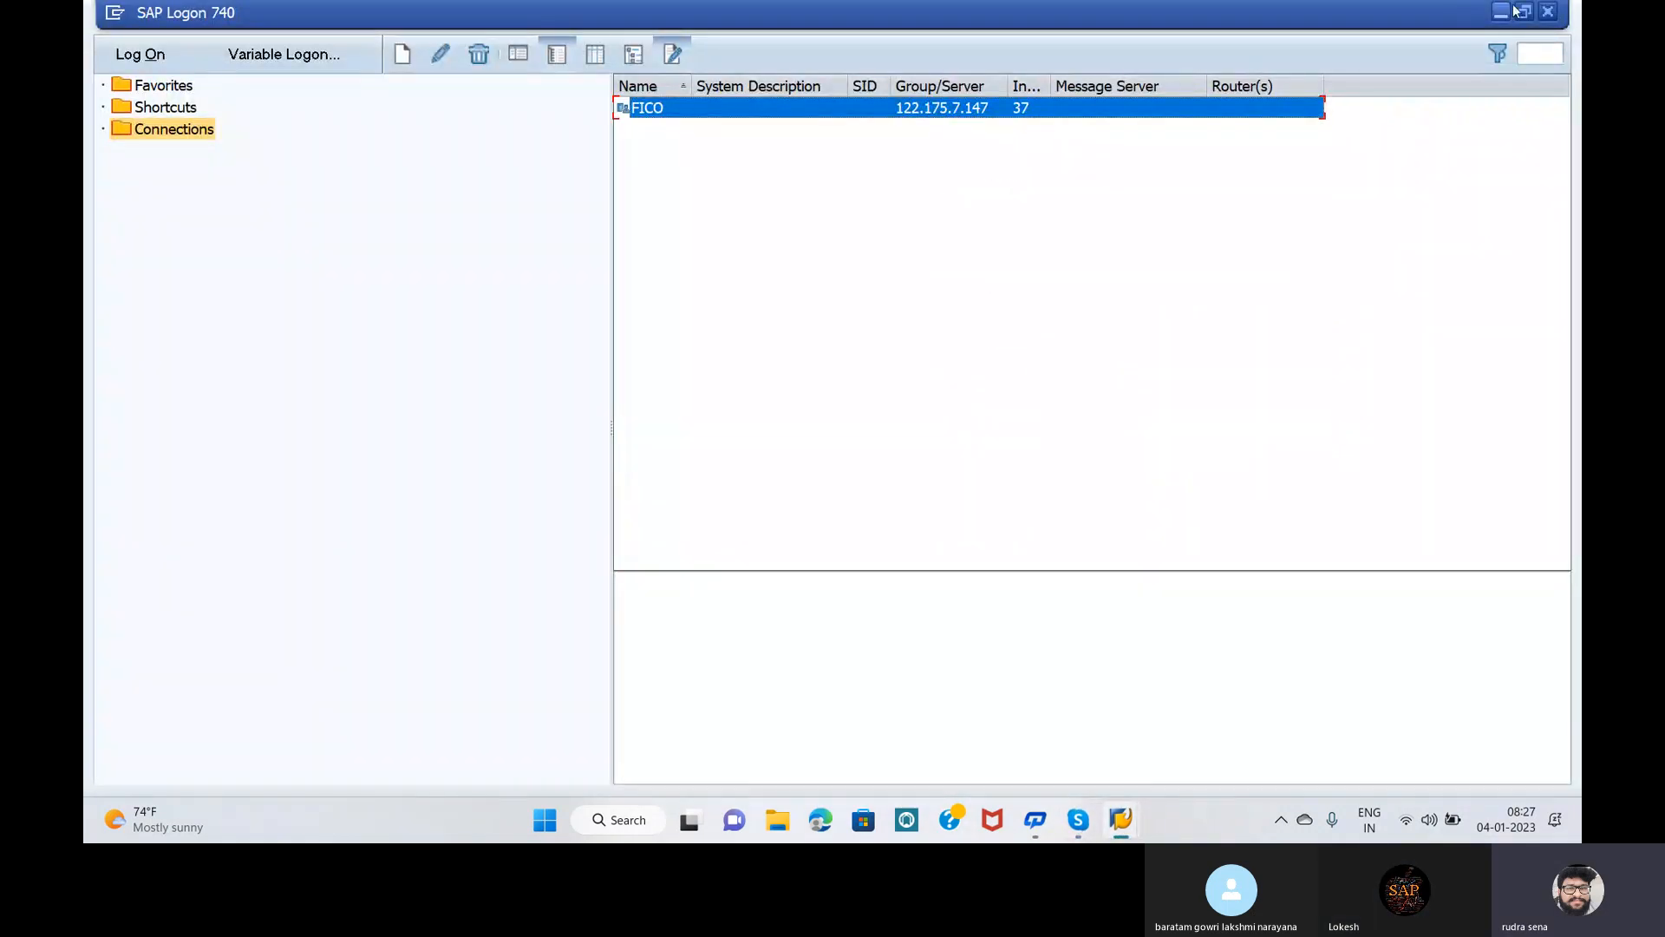
click(1498, 11)
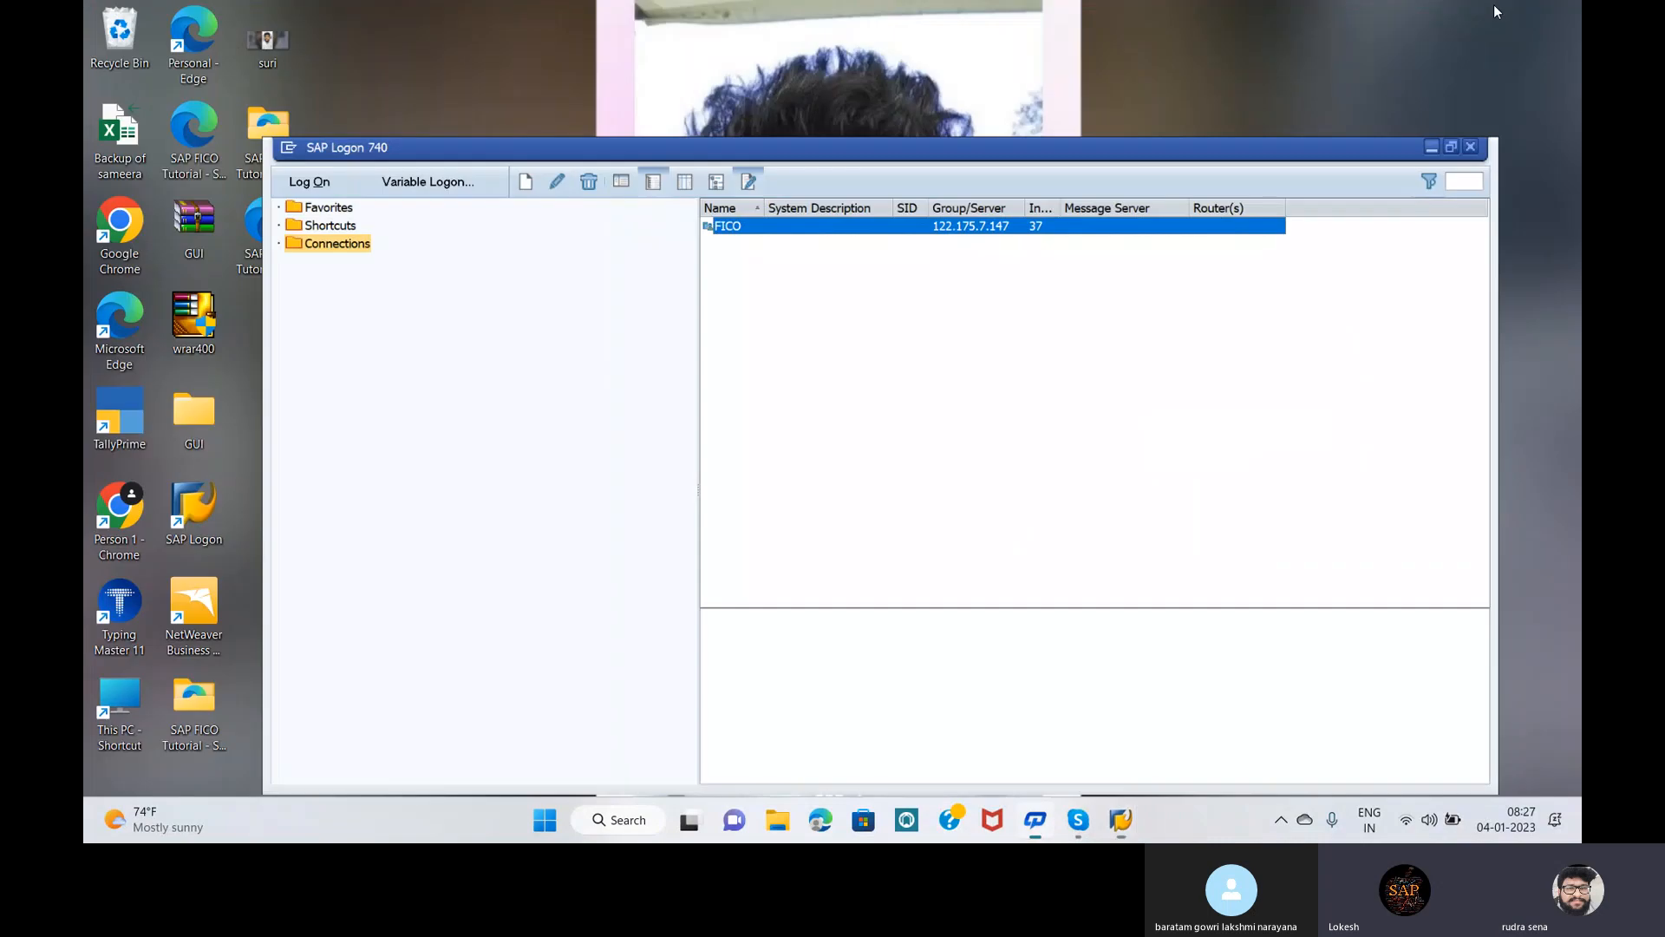